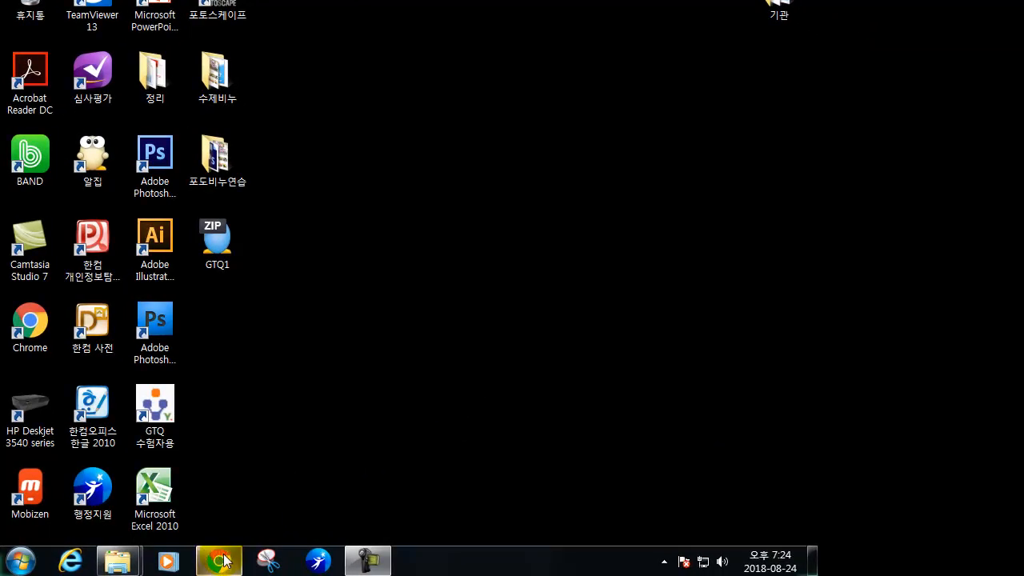
# - Open Google Drive in Chrome from the Google apps list
pyautogui.click(224, 560)
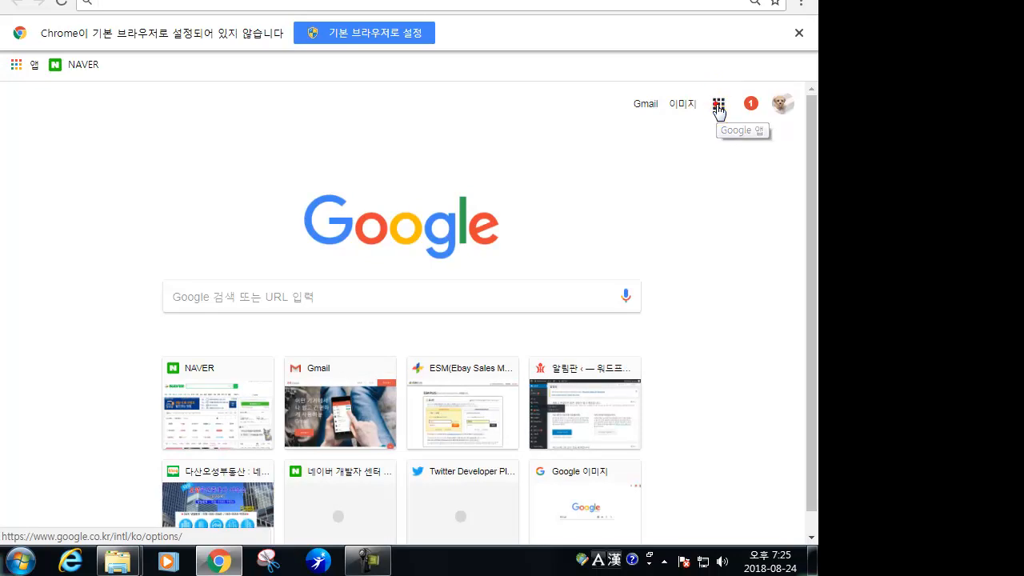
pyautogui.click(719, 106)
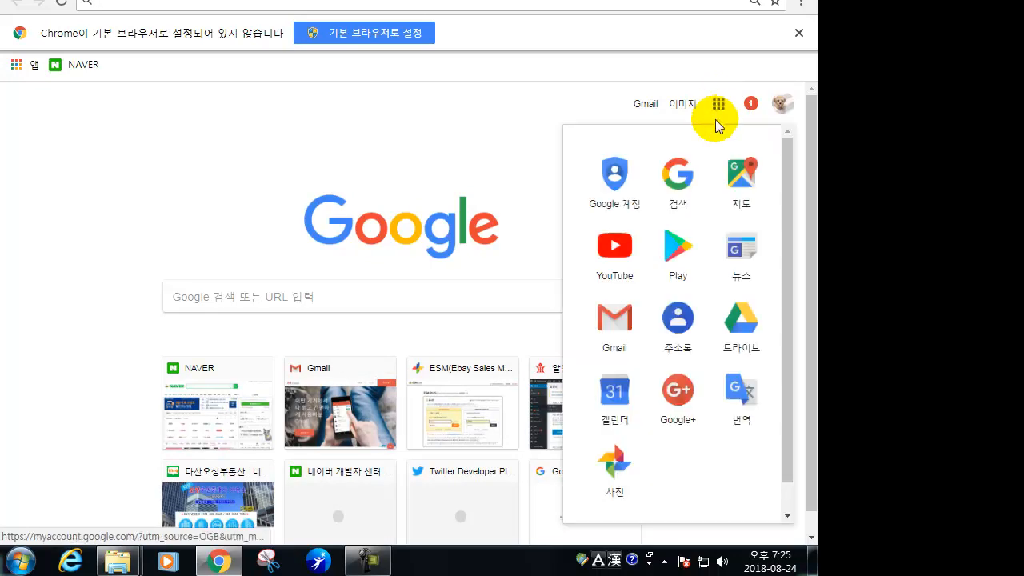
pyautogui.click(738, 330)
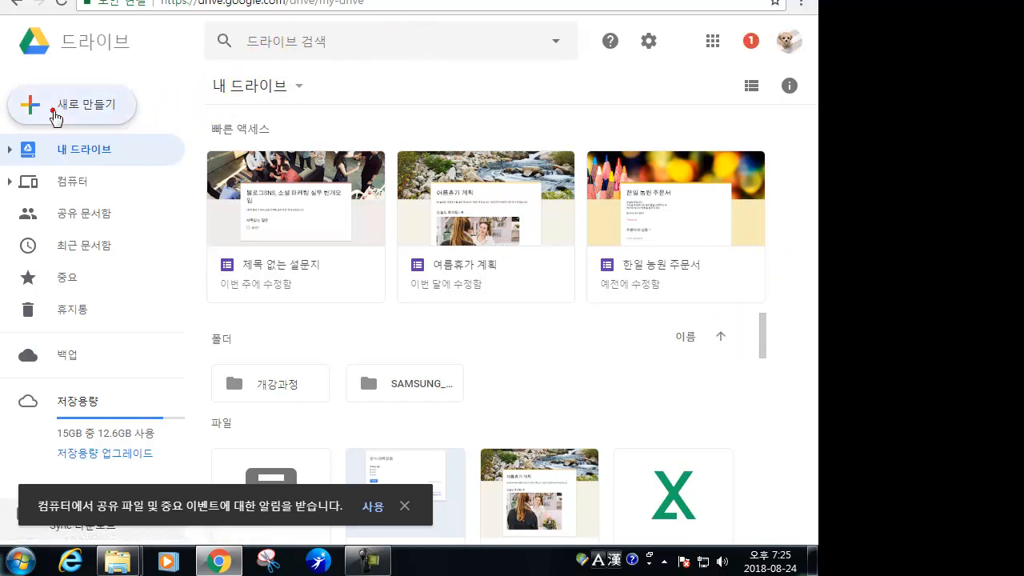
# - Create a new blank Google Forms survey (Google 설문지) from Drive
pyautogui.click(55, 118)
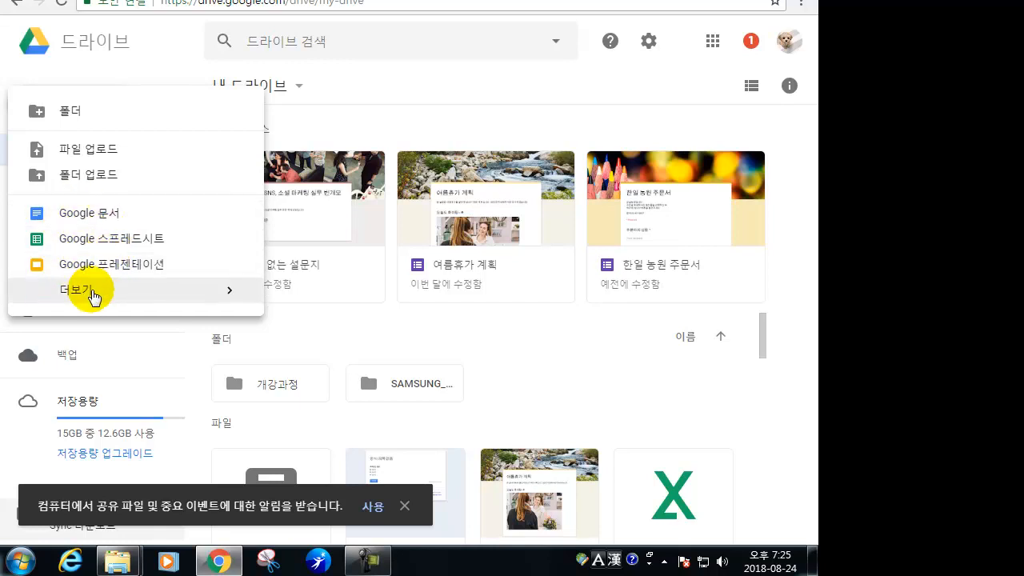
pyautogui.moveTo(88, 296)
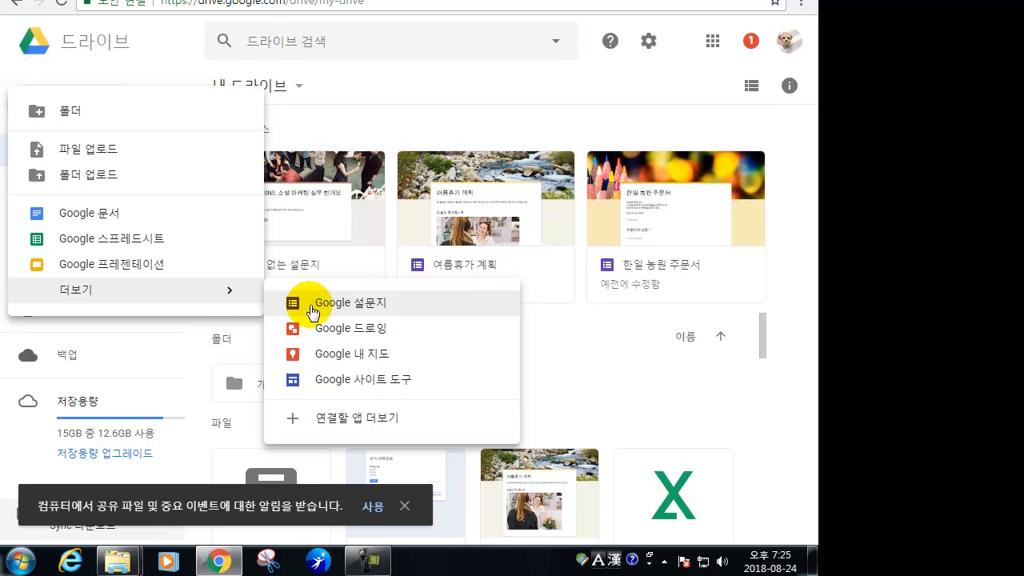
pyautogui.click(312, 308)
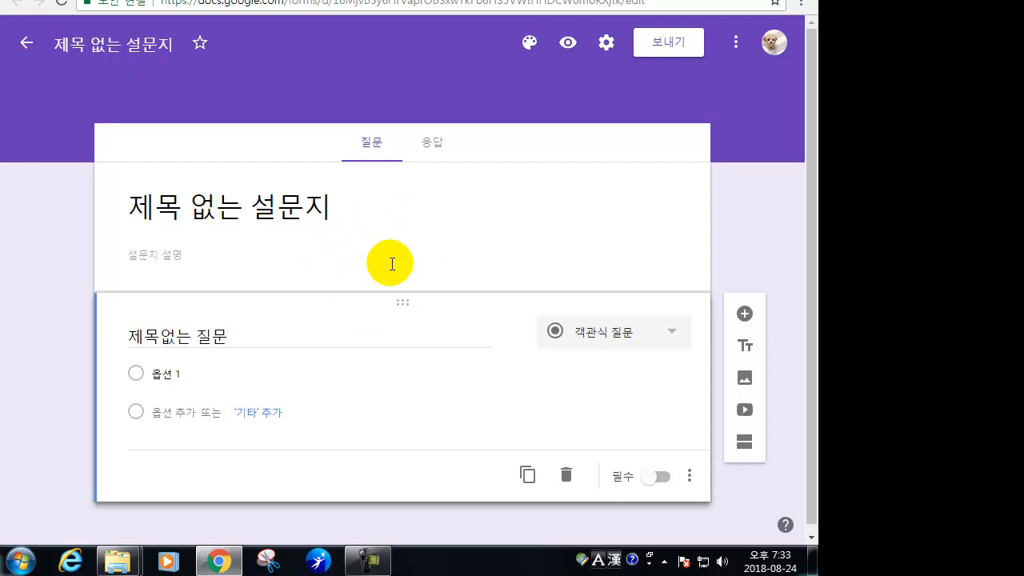
# - Replace the form's heading in the survey body with "교육과정 만족도 조사"
pyautogui.click(196, 216)
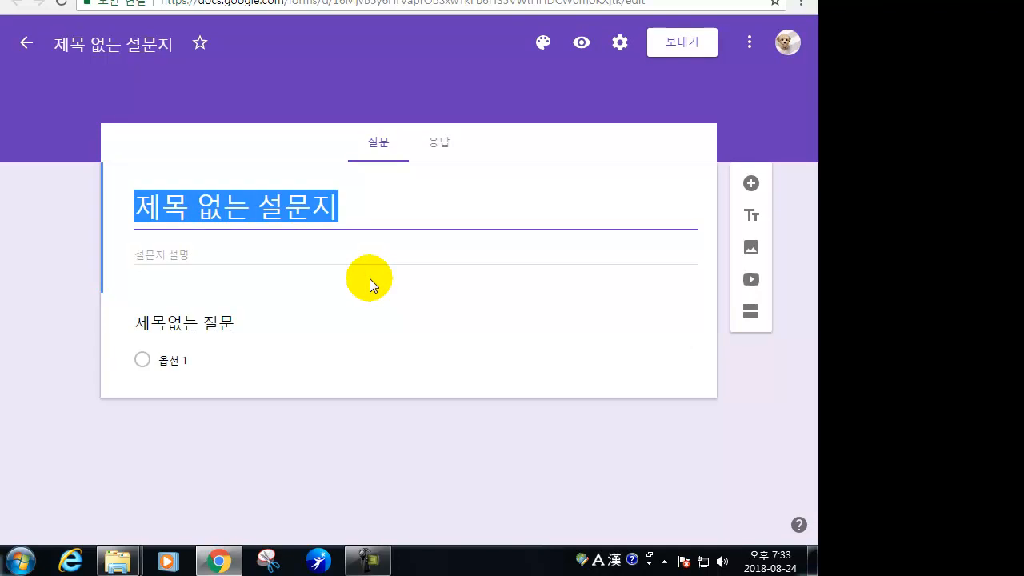
pyautogui.write('rydbr')
pyautogui.press('BackSpace')
pyautogui.press('BackSpace')
pyautogui.press('BackSpace')
pyautogui.press('BackSpace')
pyautogui.press('BackSpace')
pyautogui.press('Hangul')
pyautogui.write('교육과정 만족도 저사')
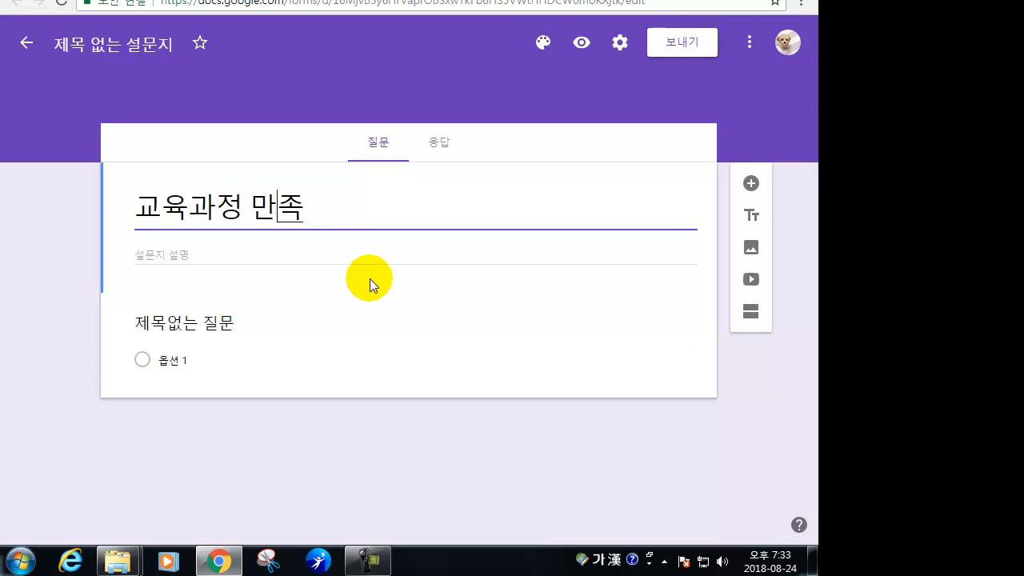
pyautogui.press('BackSpace')
pyautogui.press('BackSpace')
pyautogui.write('조사')
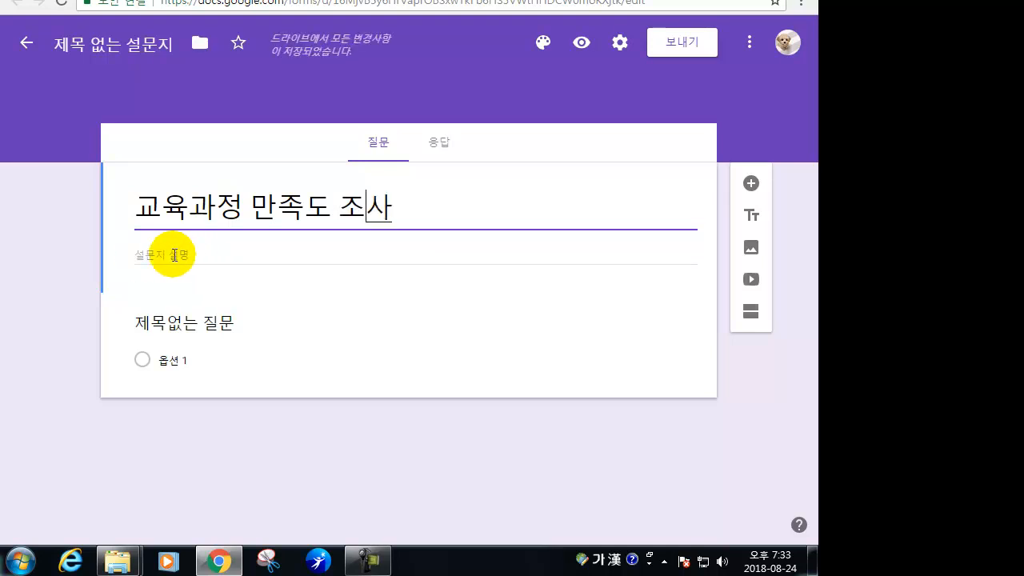
# - Enter the form description "본 설문은 본원의 교육과정 만족도 향상을 위한 설문조사입니다. 성실하게 답변해주시면 감사하겠습니다."
pyautogui.click(174, 255)
pyautogui.write('본 설문은 교육과')
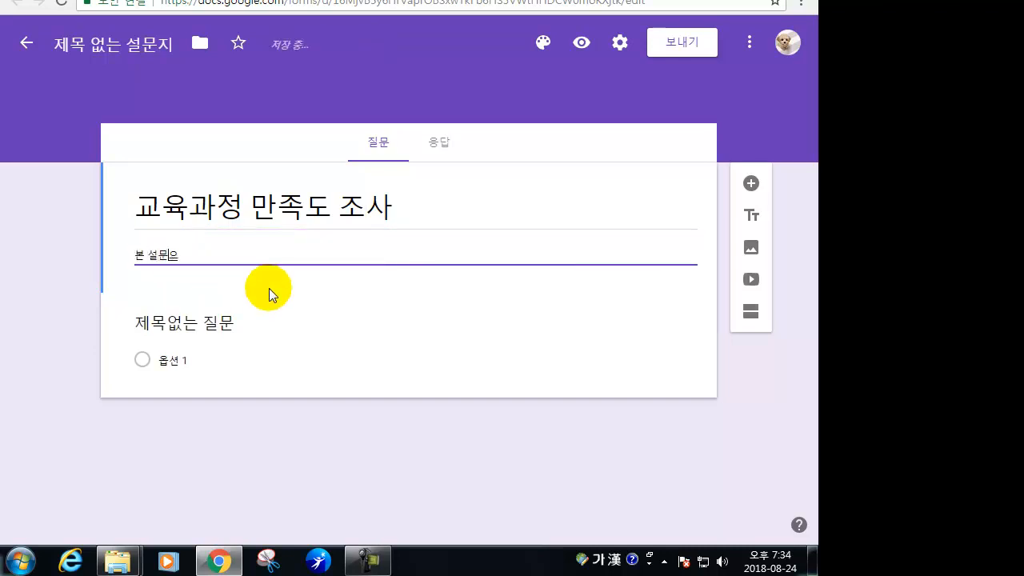
pyautogui.press('BackSpace')
pyautogui.press('BackSpace')
pyautogui.press('BackSpace')
pyautogui.write('본원의공육과정 ㅁ')
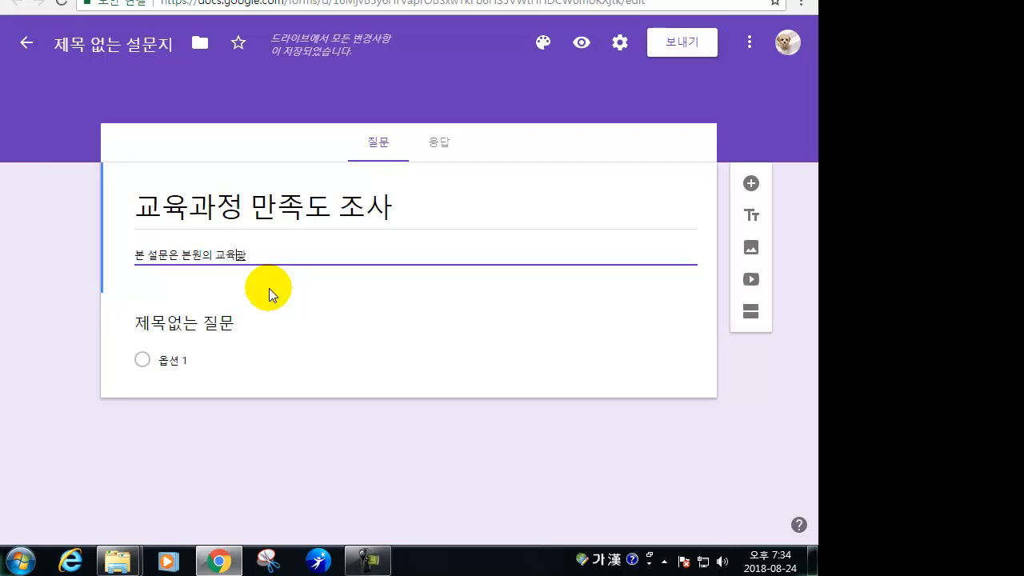
pyautogui.write('만족도 향사')
pyautogui.write('ㅇ을 위한 ㅅ')
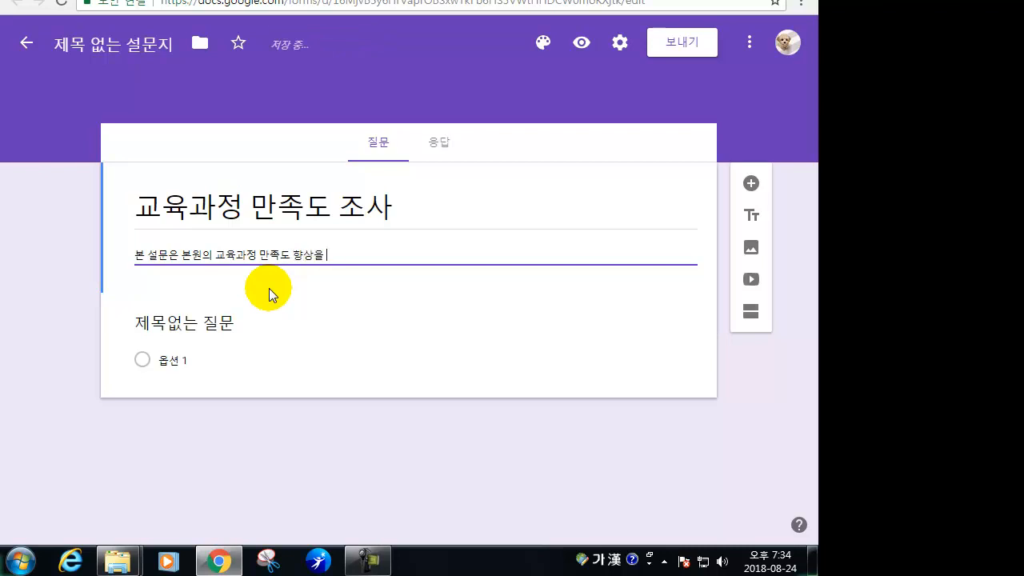
pyautogui.write('ㅓㄹ문조사입니')
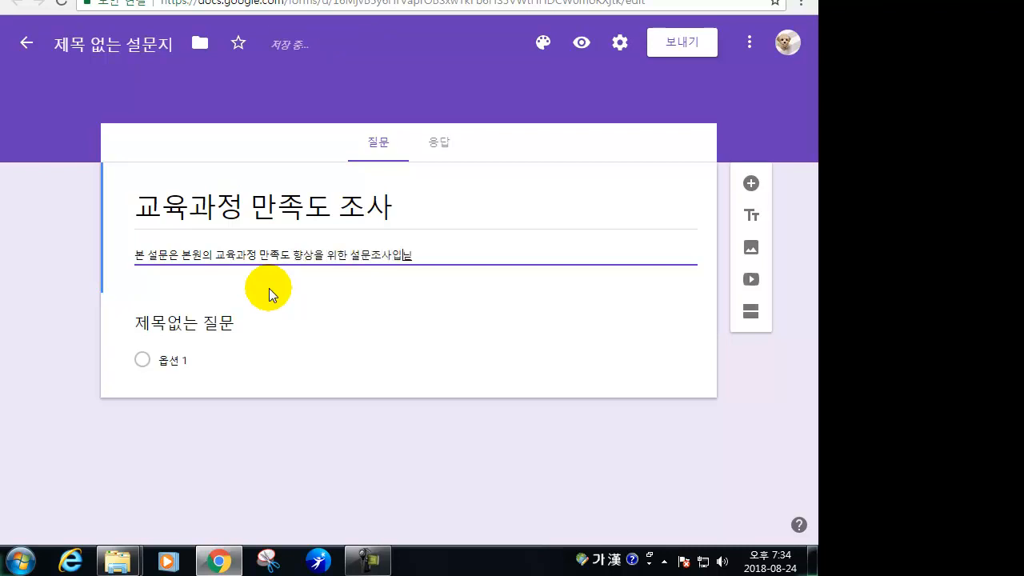
pyautogui.write('다. 성실합게 답변해주시면')
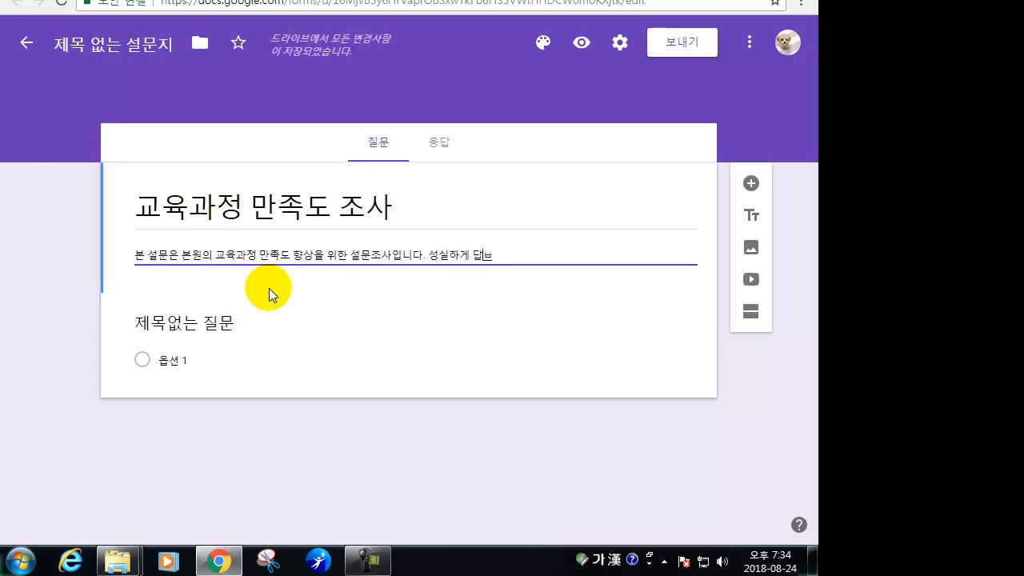
pyautogui.write(' 감사하겠습니다.')
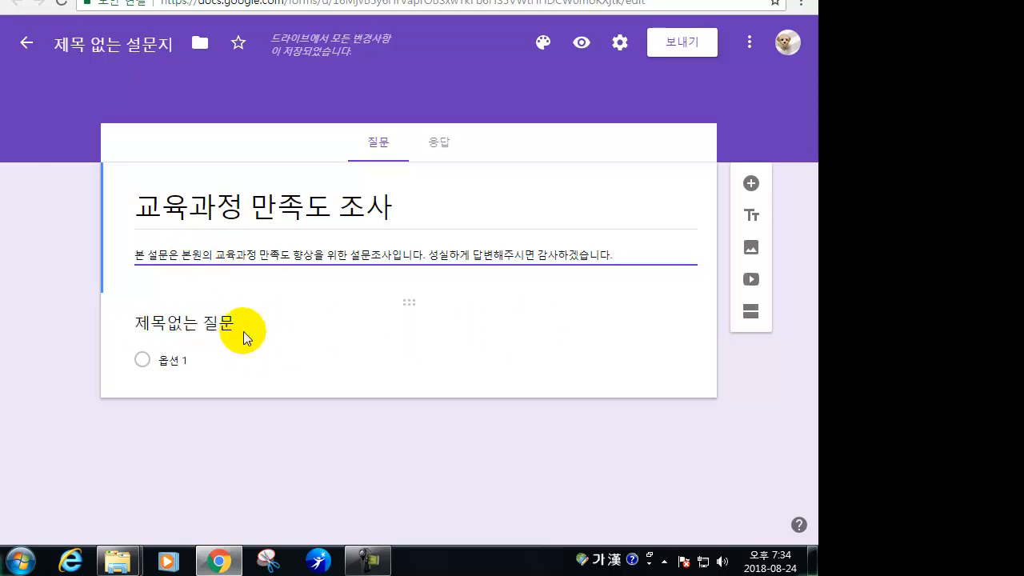
# - Change the first question's type to short answer (단답형)
pyautogui.click(204, 331)
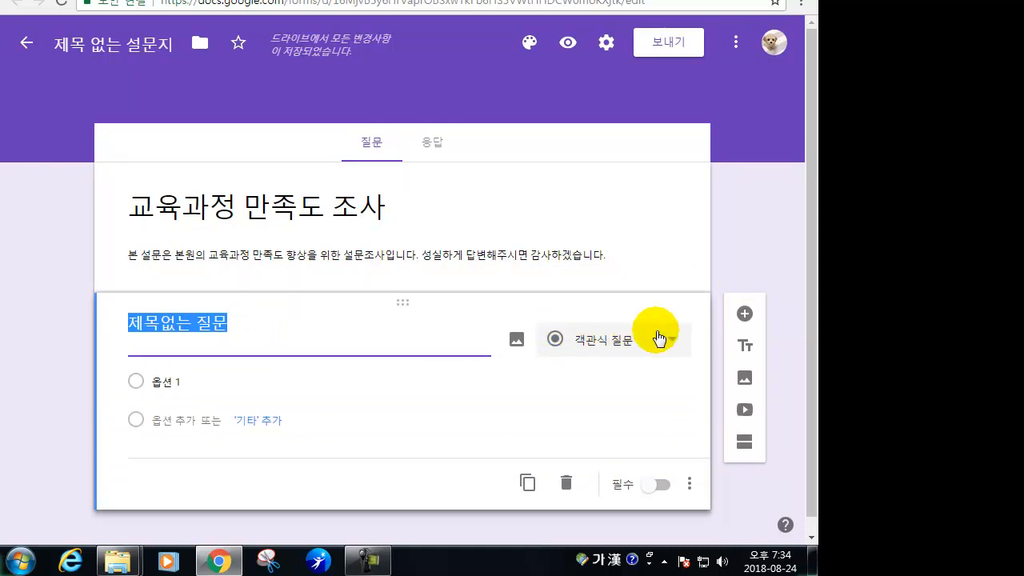
pyautogui.click(612, 344)
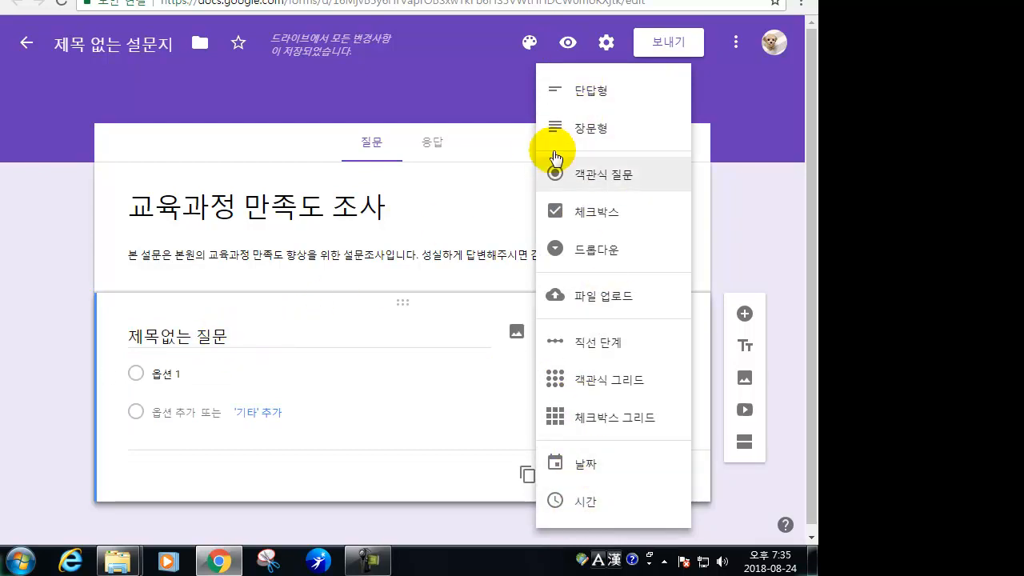
pyautogui.click(594, 93)
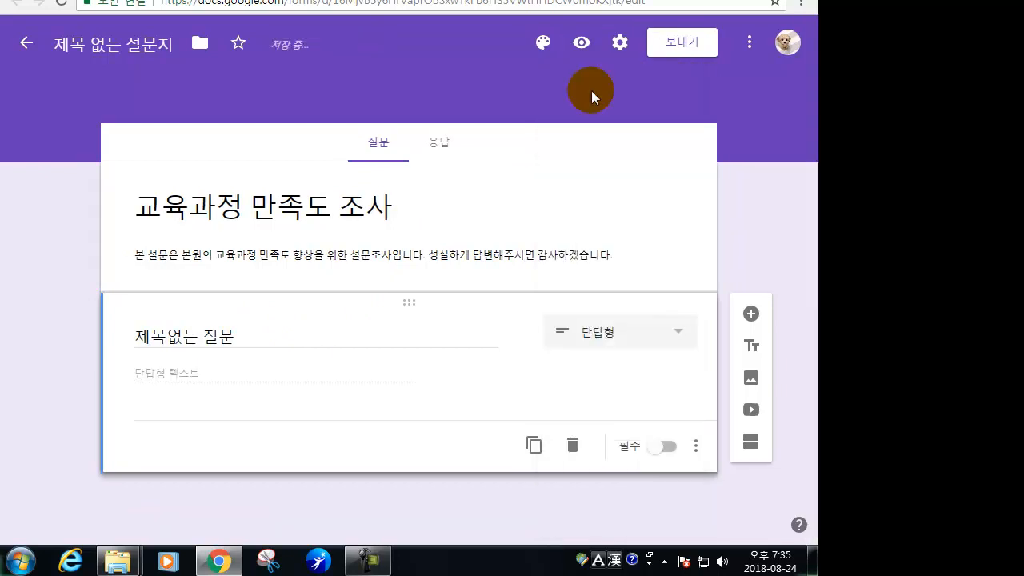
# - Title the short-answer question "응답자 이름" and make it required
pyautogui.click(256, 340)
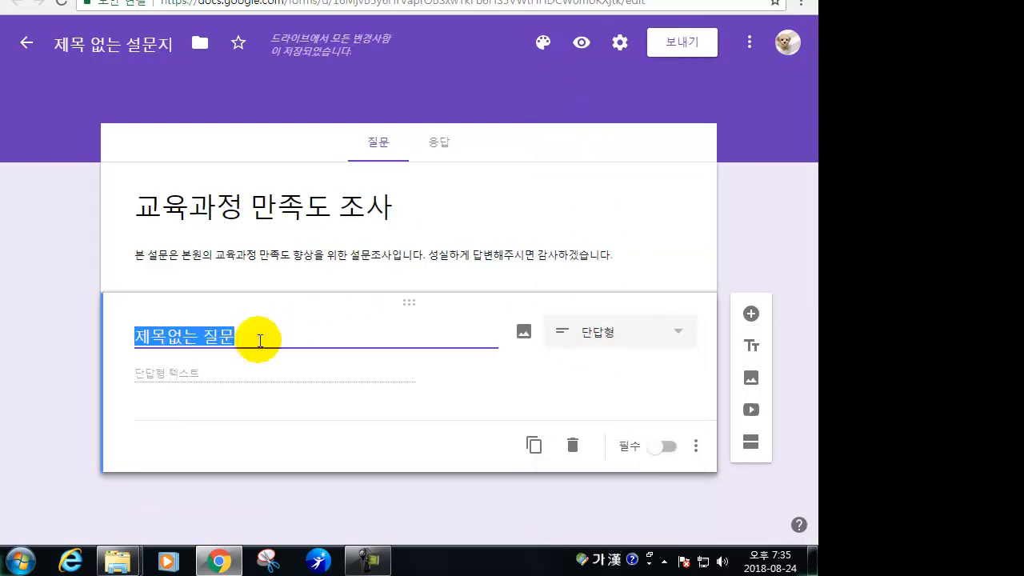
pyautogui.write('ㅈ')
pyautogui.press('BackSpace')
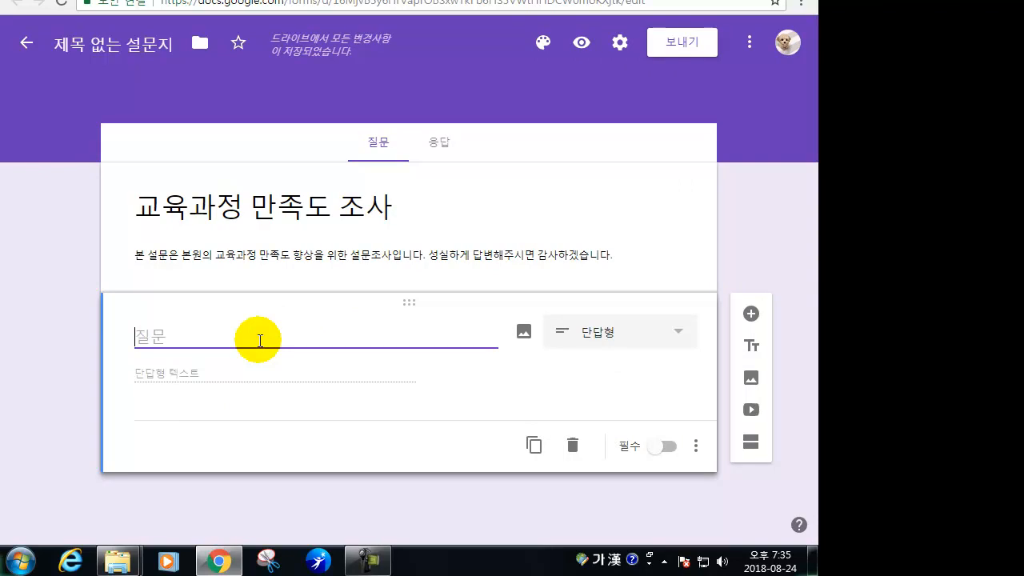
pyautogui.write('서')
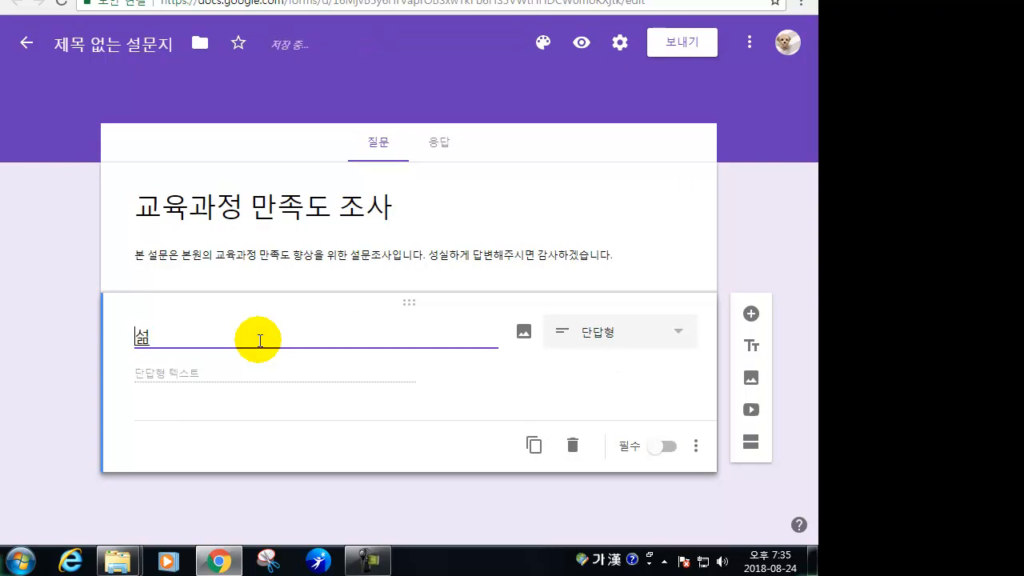
pyautogui.press('BackSpace')
pyautogui.write('응답자 이름')
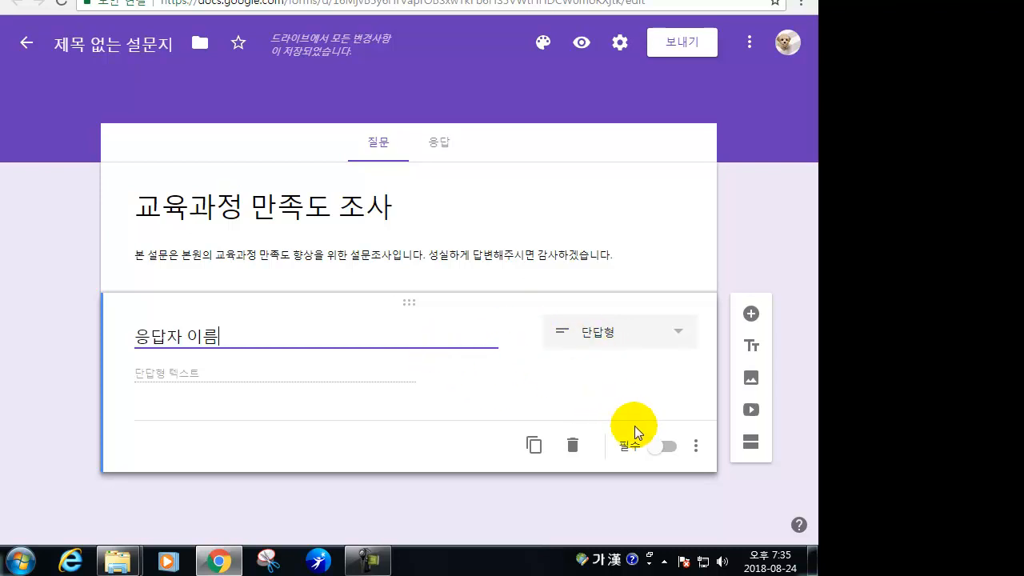
pyautogui.click(663, 446)
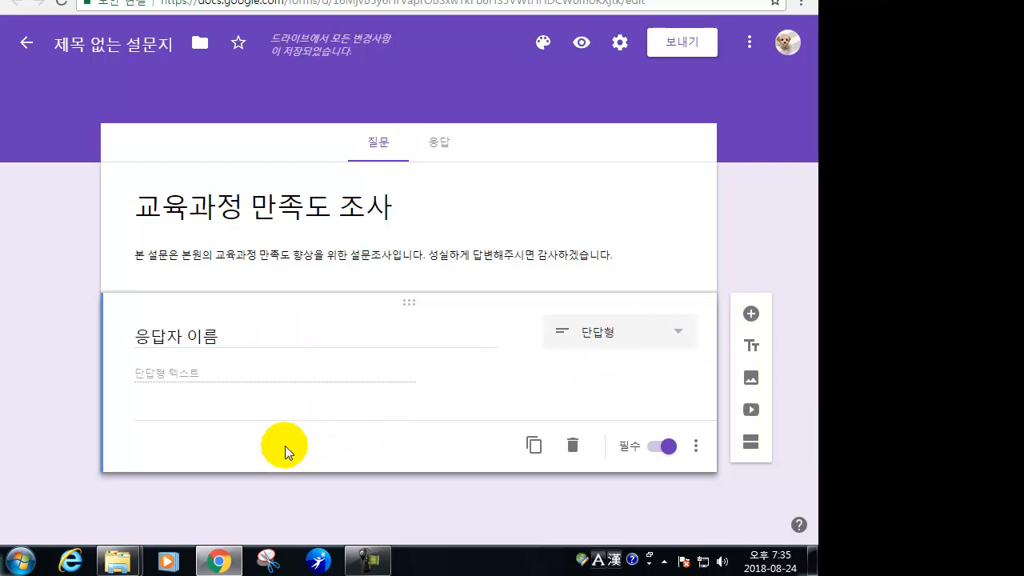
# - Add a second question below the name question, titled "응답자 나이대"
pyautogui.click(751, 316)
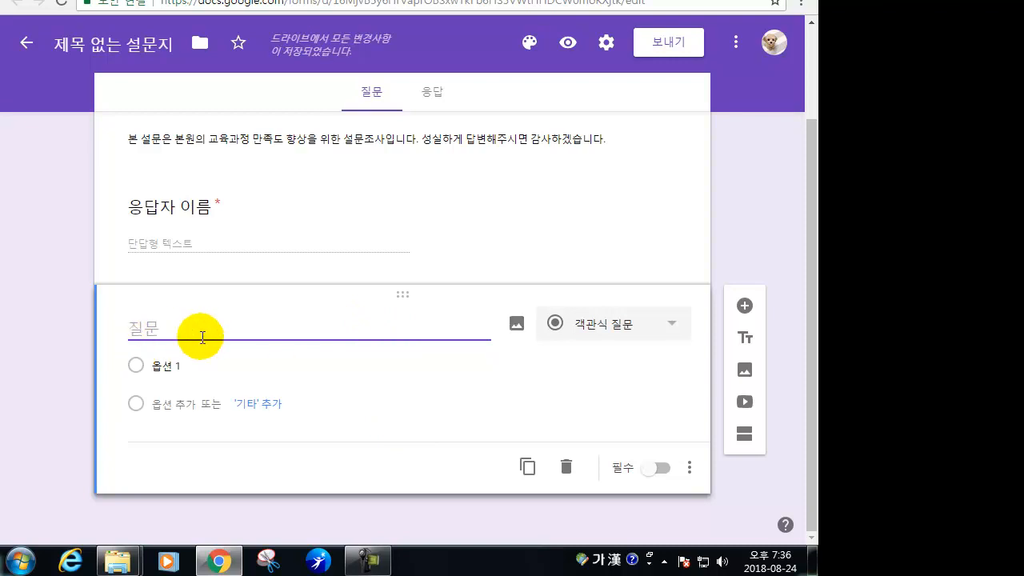
pyautogui.write('응답자 나')
pyautogui.write('이대르')
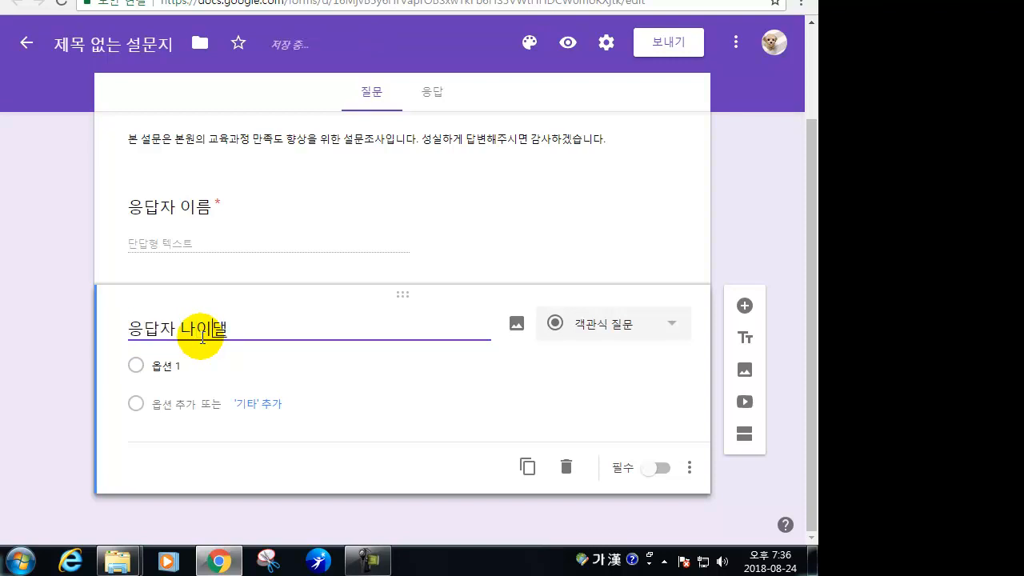
pyautogui.press('BackSpace')
pyautogui.press('BackSpace')
pyautogui.press('BackSpace')
pyautogui.write('대를 ㄱ')
pyautogui.press('BackSpace')
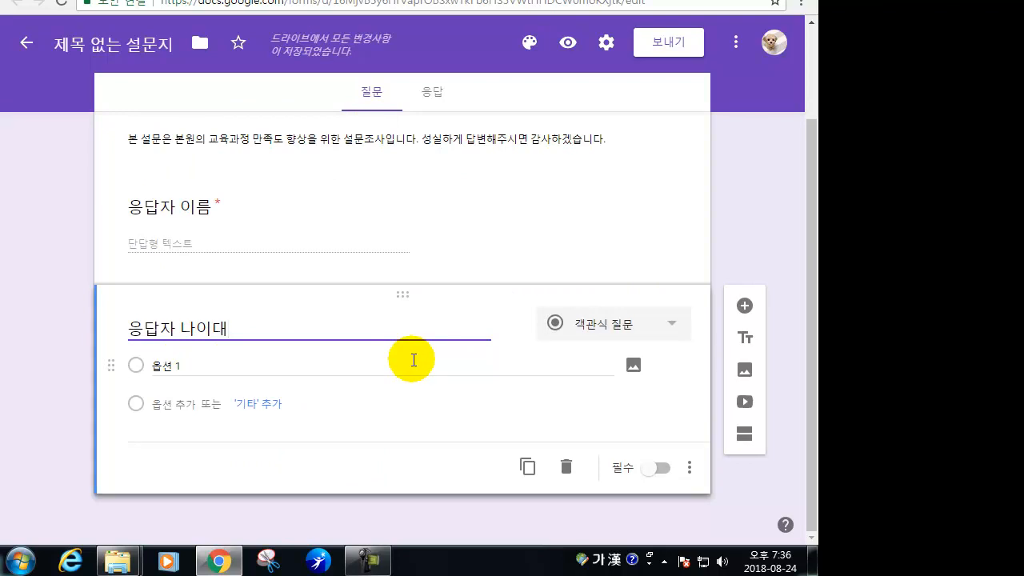
# - Give the age question the options 20대, 30대, 40대, 50대 and 60대, plus an "Other" (기타) option
pyautogui.click(160, 366)
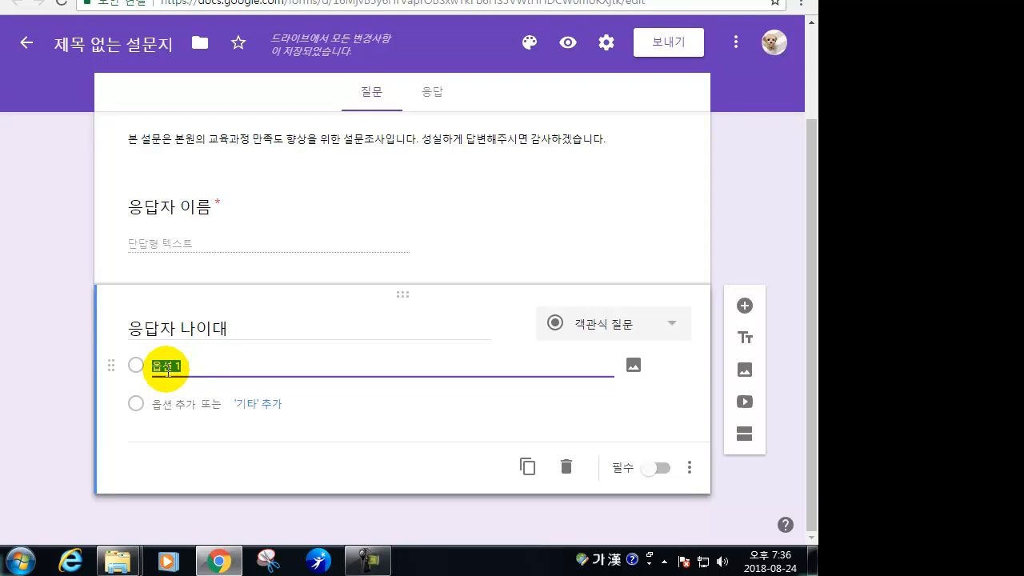
pyautogui.write('20대')
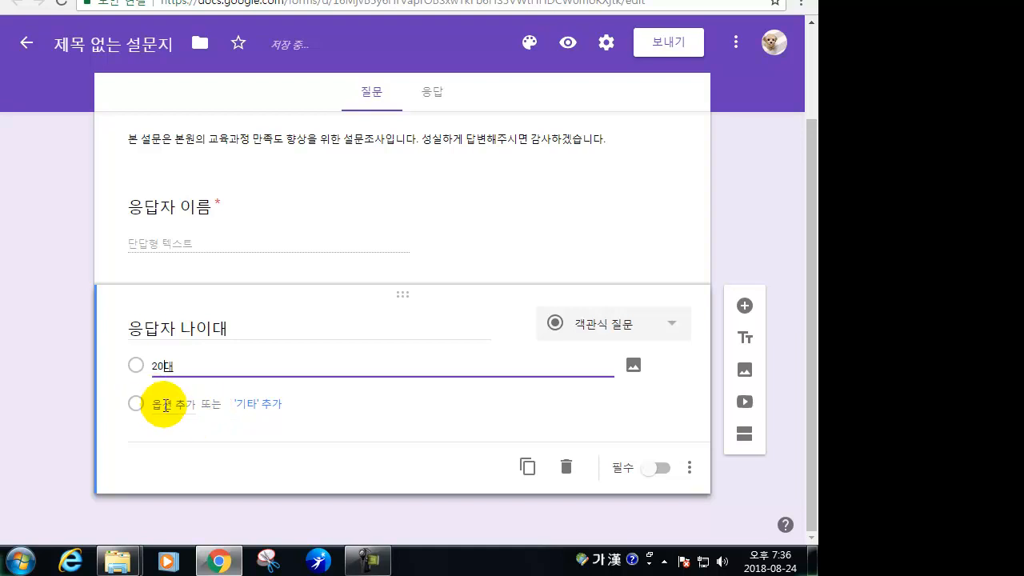
pyautogui.click(163, 405)
pyautogui.write('30대')
pyautogui.click(171, 442)
pyautogui.write('40대')
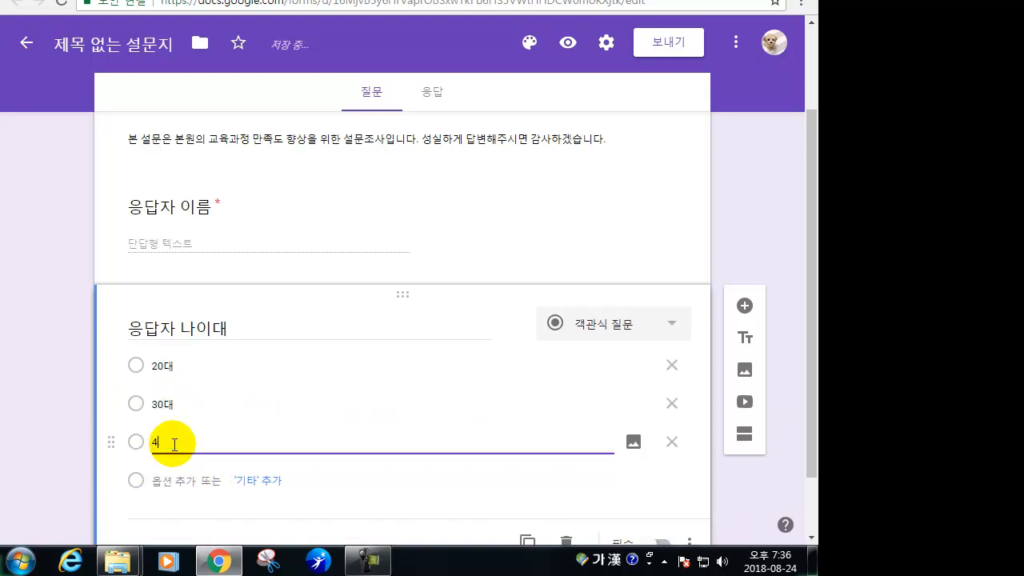
pyautogui.click(171, 480)
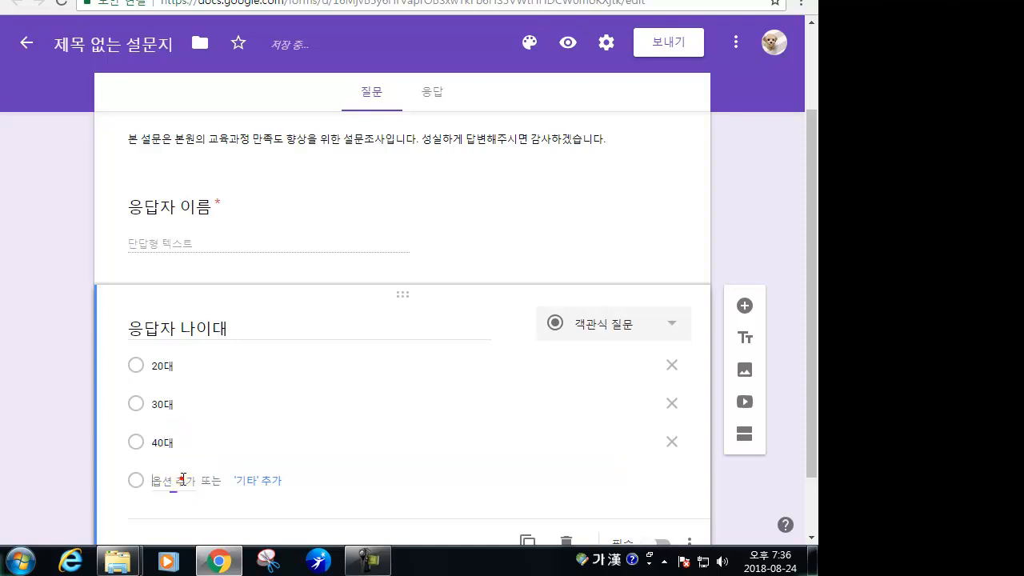
pyautogui.write('50대')
pyautogui.click(174, 519)
pyautogui.write('60ㄷ')
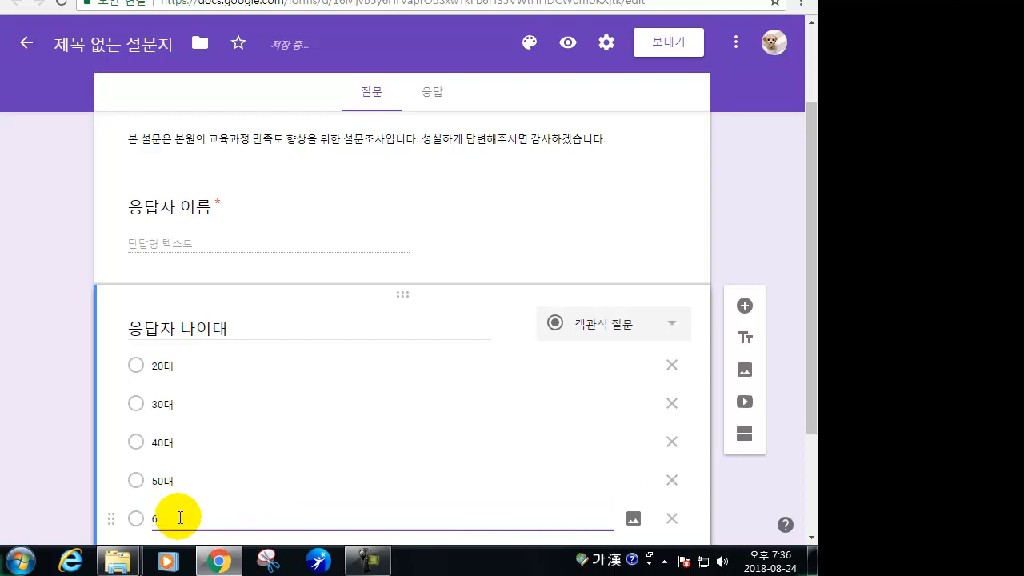
pyautogui.scroll(-2, 188, 484)
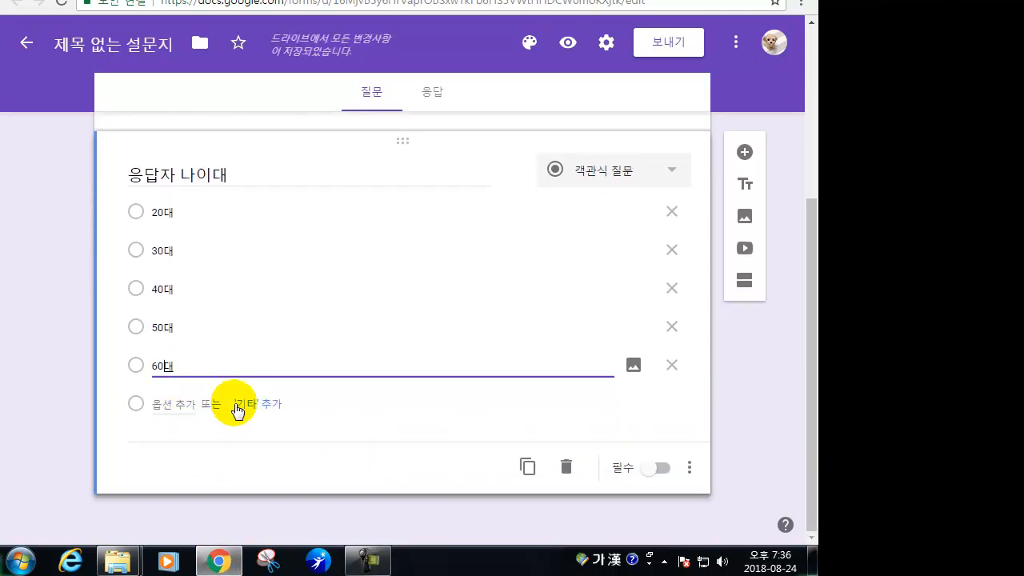
pyautogui.click(255, 404)
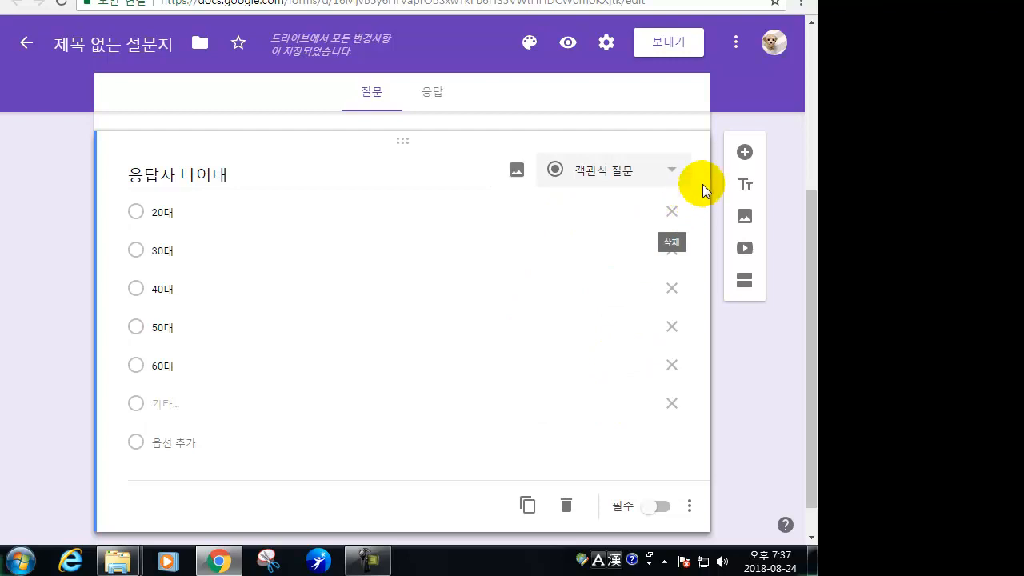
# - Add a third question below the age question, titled "교육과정이 어느 요일에 진행되었으면 하나요?"
pyautogui.click(744, 152)
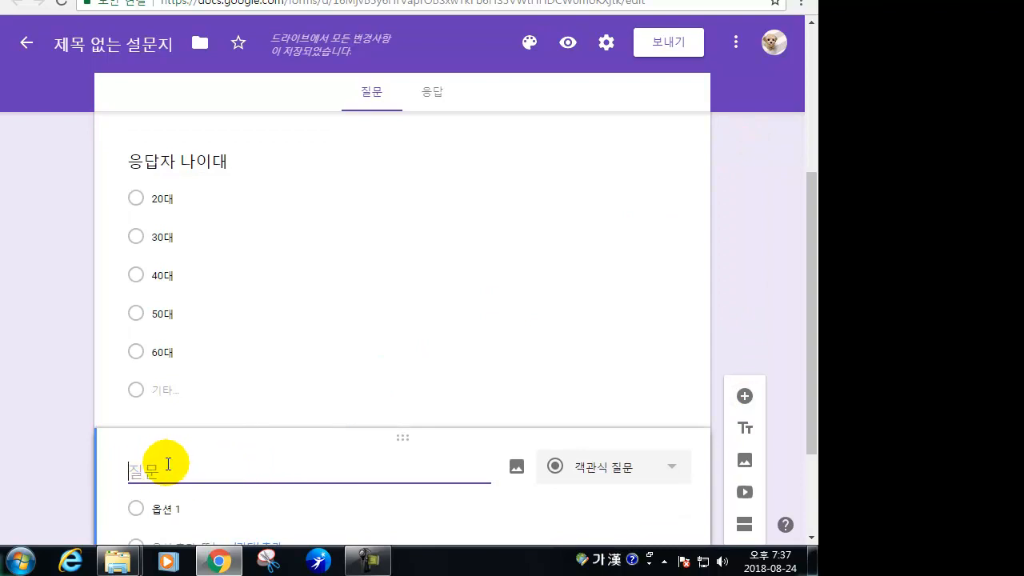
pyautogui.write('교육과정이 어느 요일에 ')
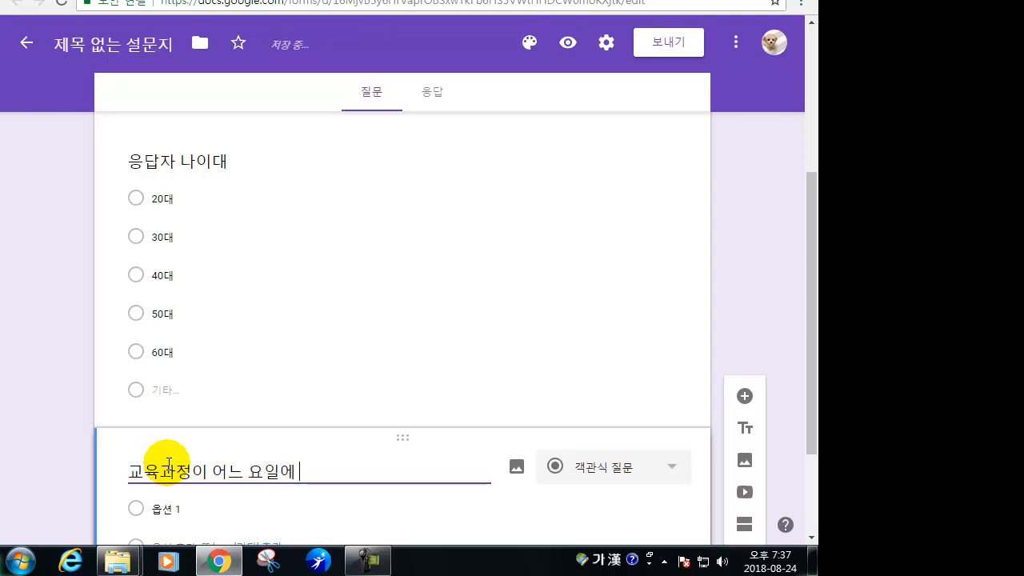
pyautogui.write('진행됨')
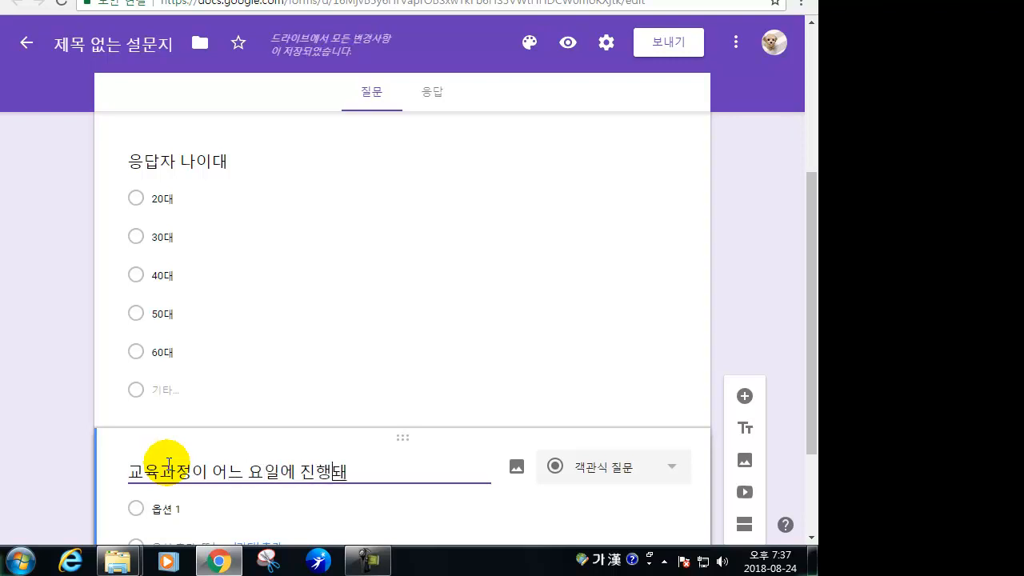
pyautogui.write('었으면 하네요')
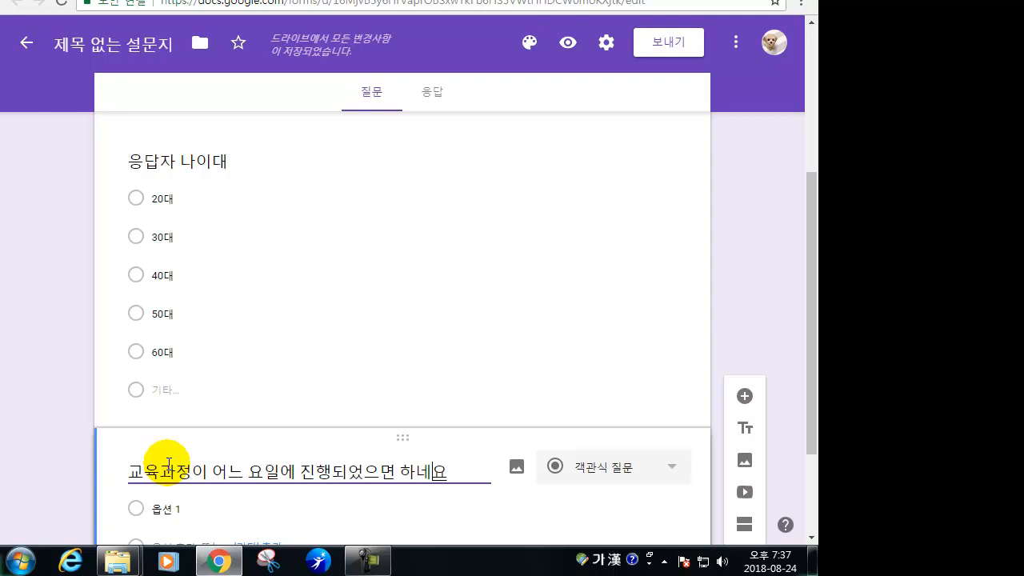
pyautogui.press('BackSpace')
pyautogui.press('BackSpace')
pyautogui.write('나요?')
pyautogui.scroll(-1, 373, 497)
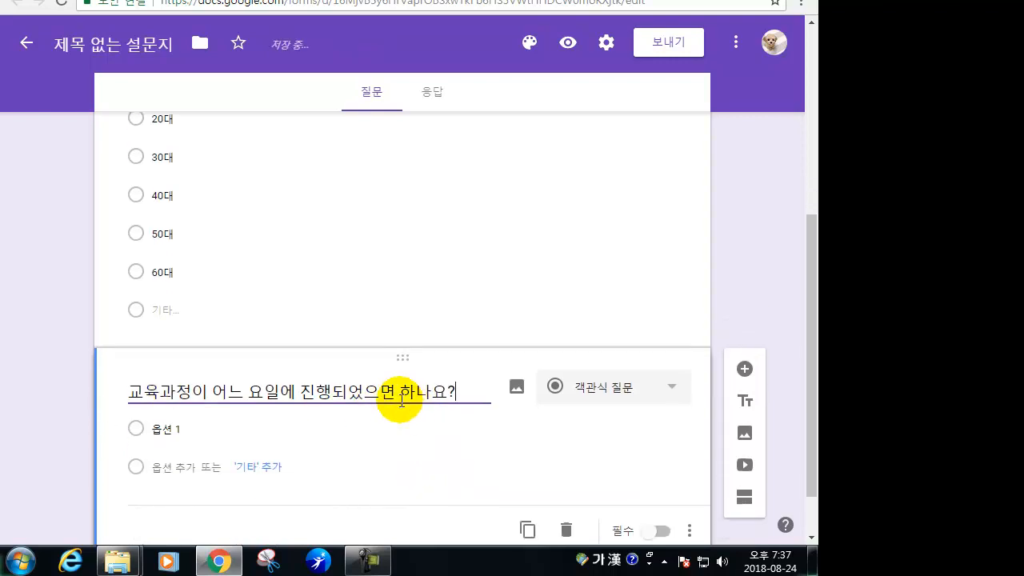
# - Look at the image insertion choices for the weekday question and close the dialog without inserting an image
pyautogui.click(516, 391)
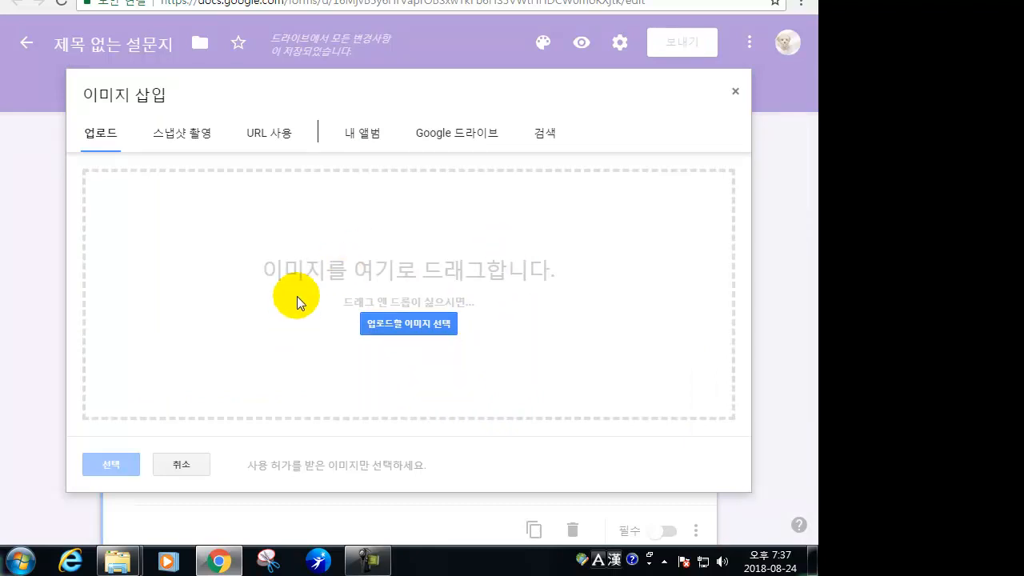
pyautogui.click(735, 91)
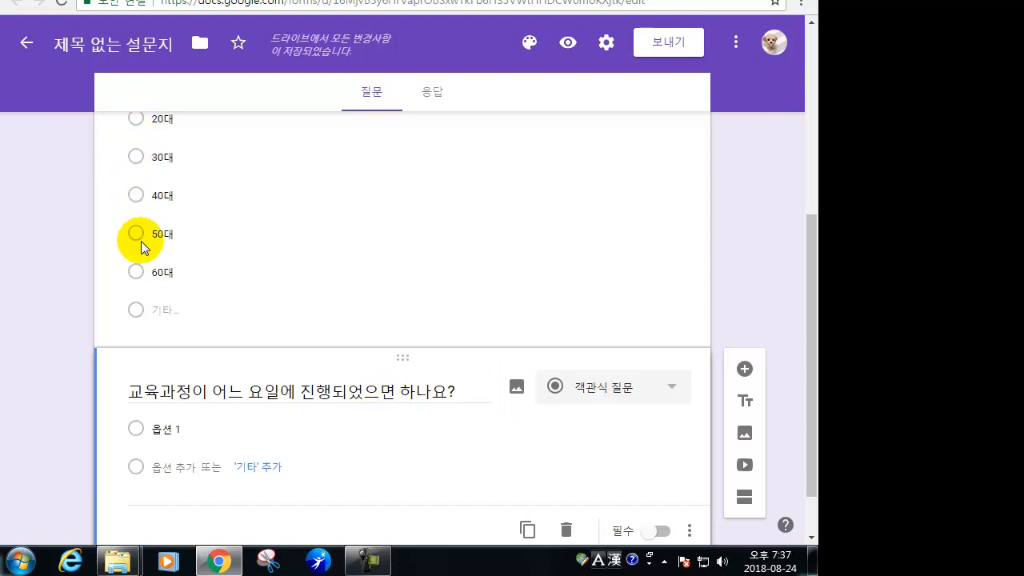
pyautogui.scroll(2, 142, 263)
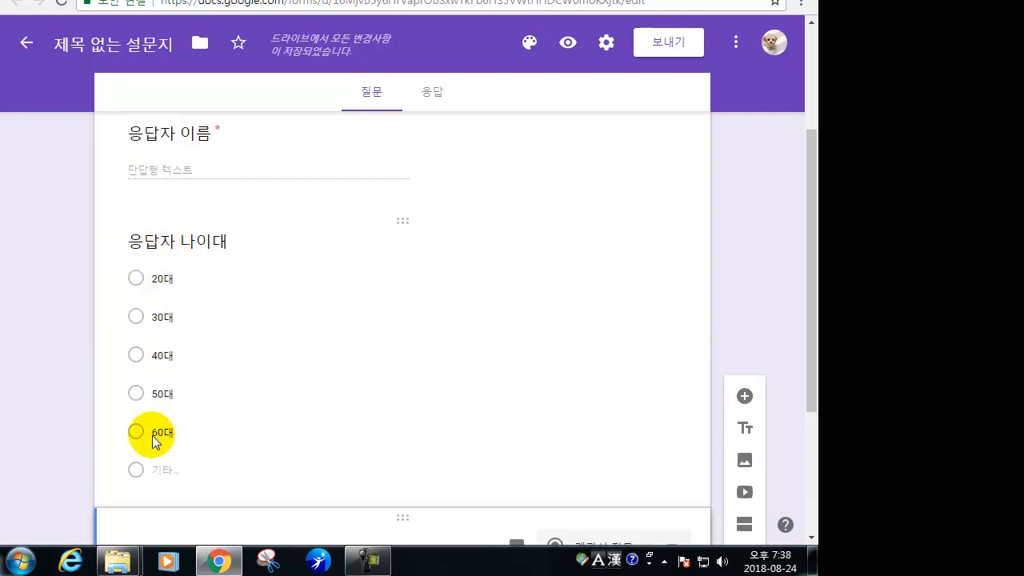
pyautogui.scroll(-2, 142, 328)
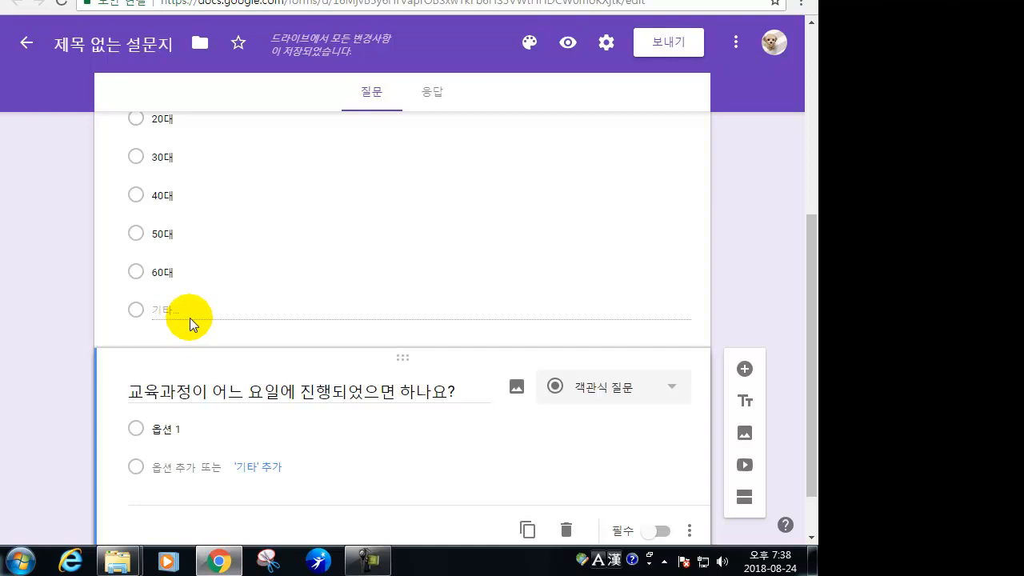
# - Change the weekday question's type to checkboxes (체크박스) and enter 월~금 as its first option
pyautogui.click(602, 402)
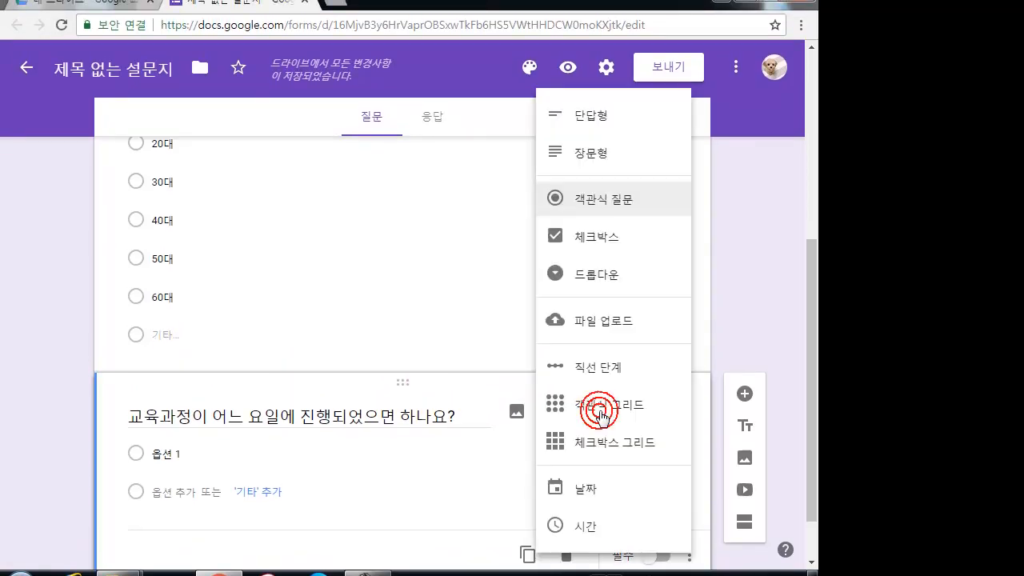
pyautogui.click(589, 248)
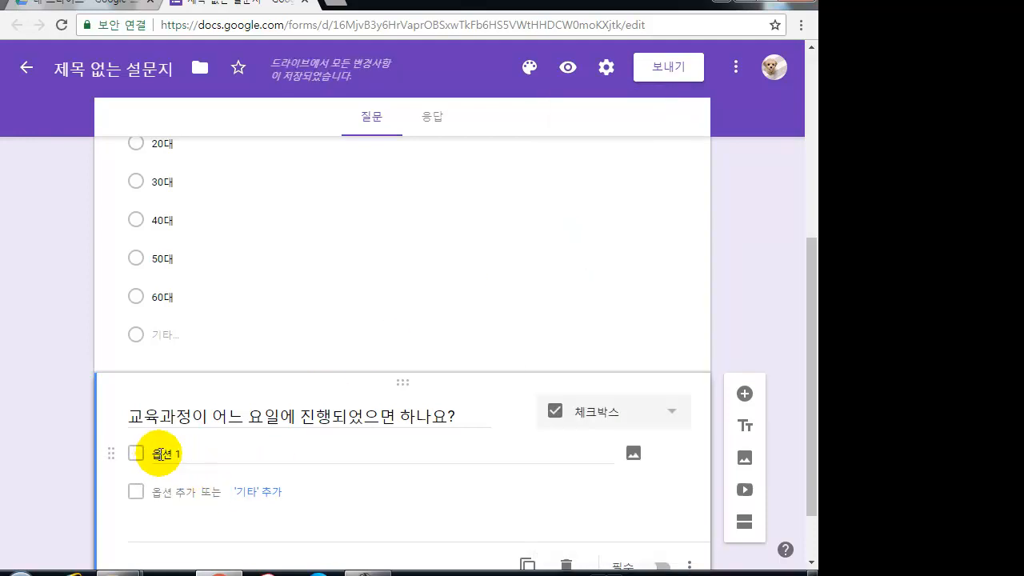
pyautogui.click(160, 454)
pyautogui.write('운')
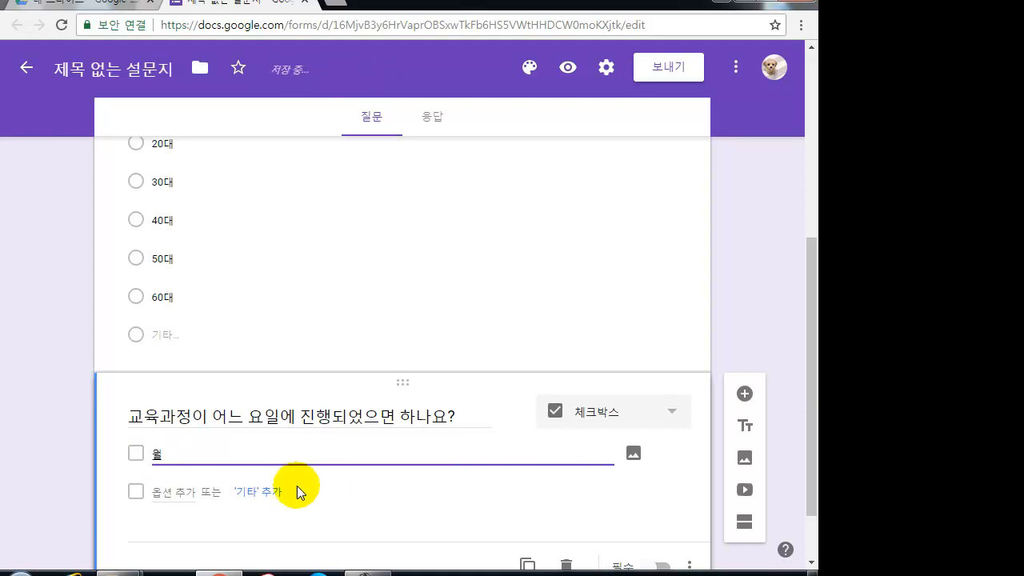
pyautogui.click(168, 491)
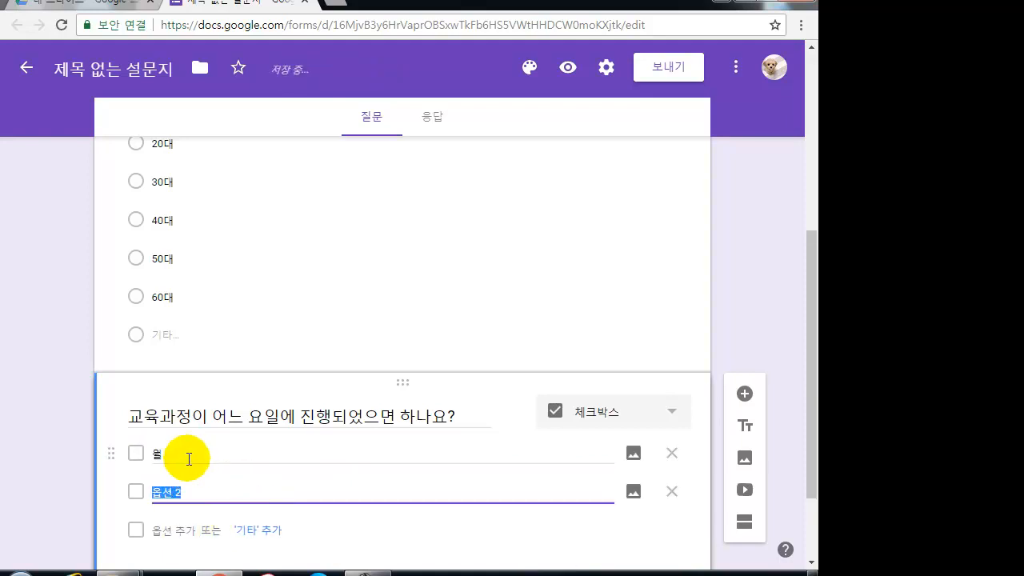
pyautogui.click(189, 458)
pyautogui.click(189, 459)
pyautogui.write('~금')
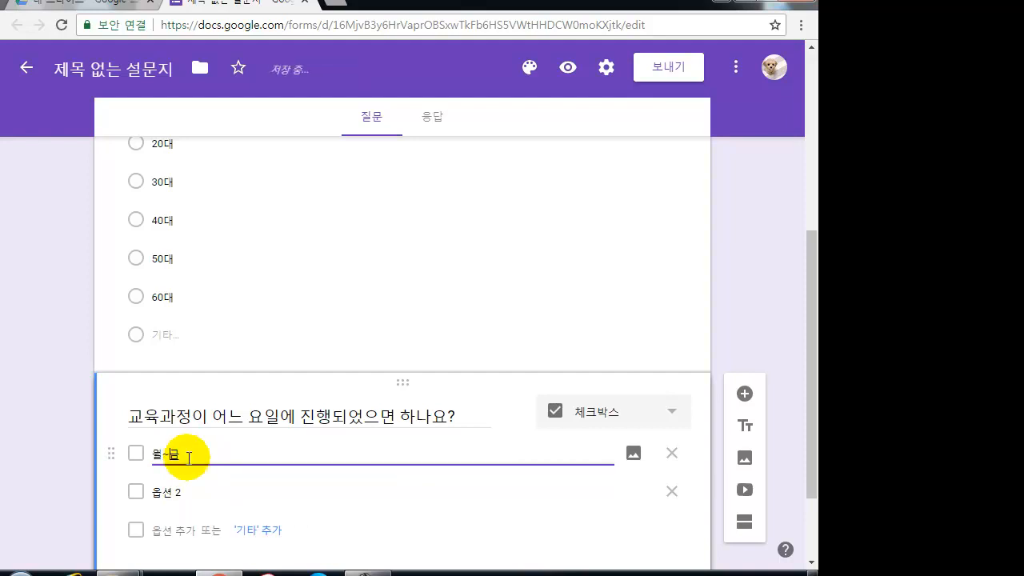
# - Enter 월,수,금 and 화,목 as the second and third options of the weekday question
pyautogui.click(170, 490)
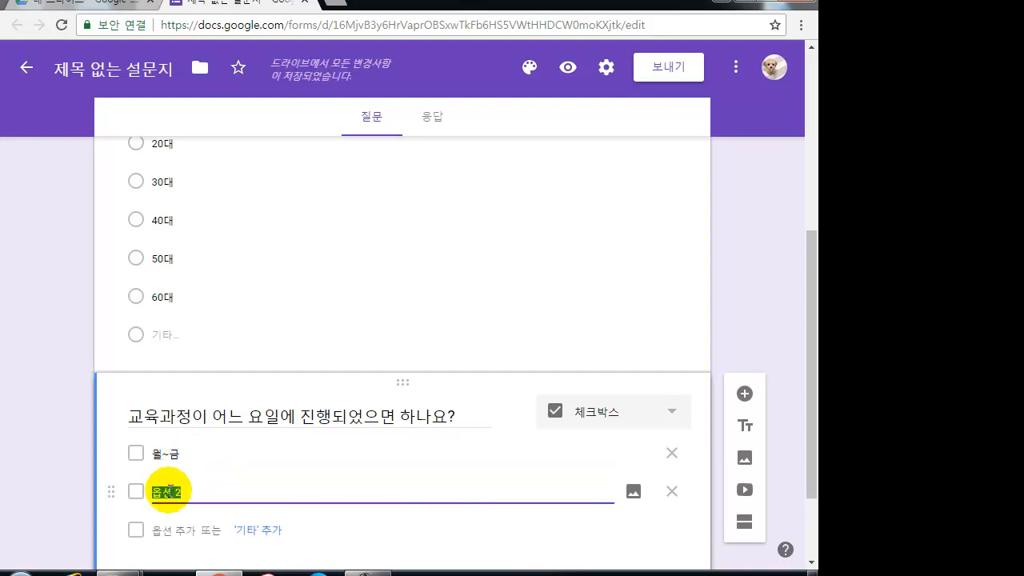
pyautogui.write('는')
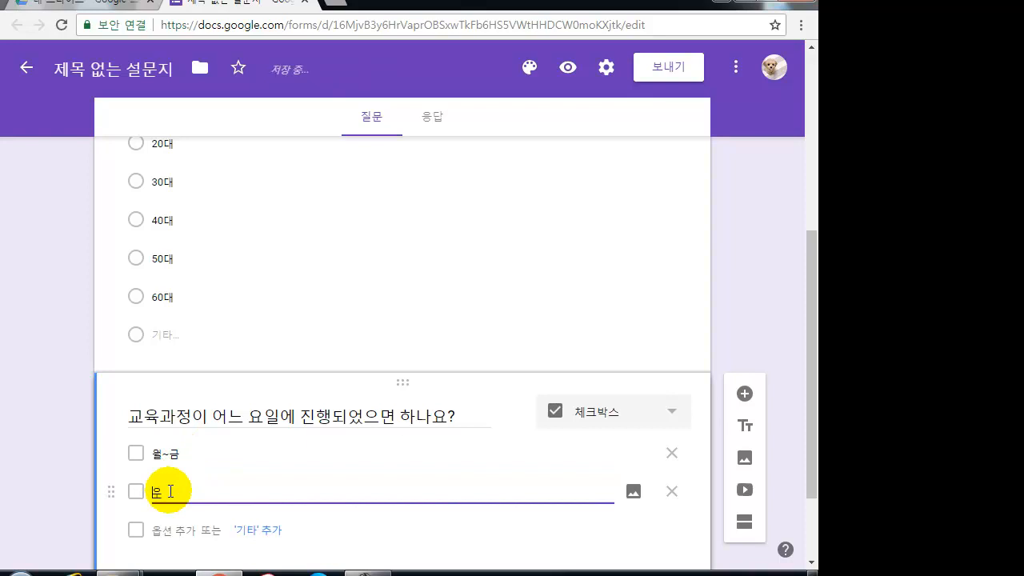
pyautogui.write(',수,금')
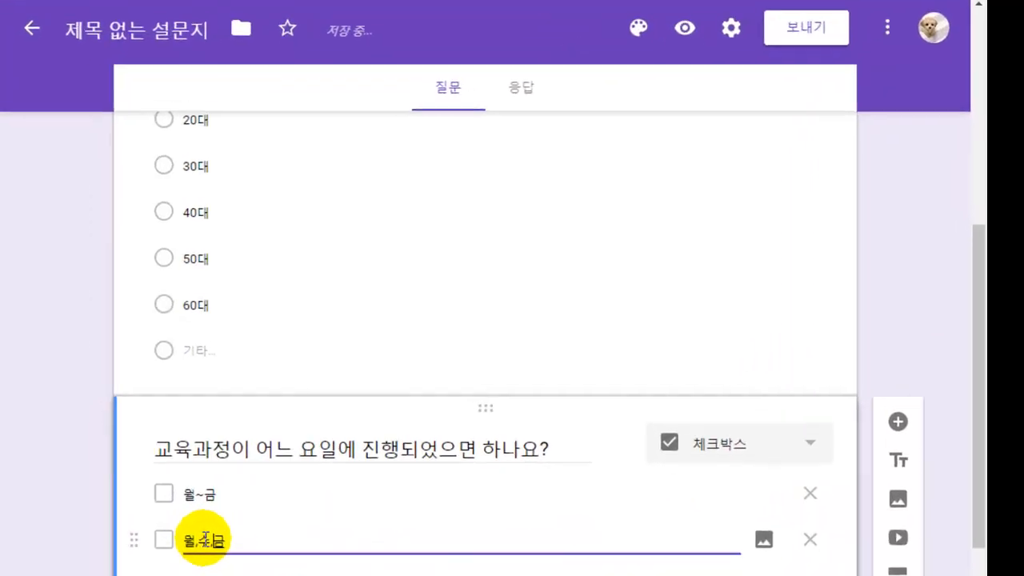
pyautogui.click(211, 575)
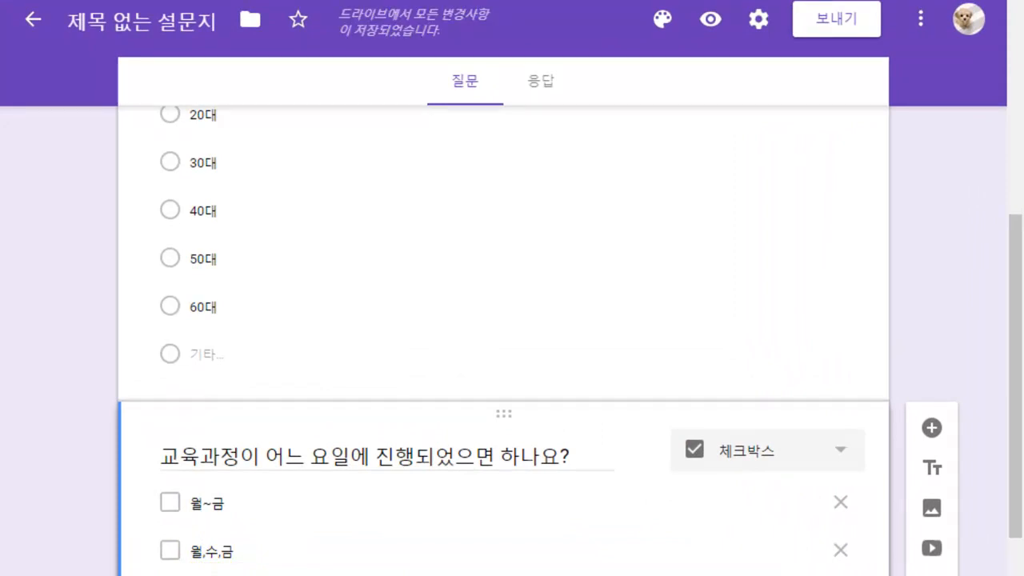
pyautogui.scroll(-3, 347, 571)
# - Add the options 토요일 and 일요일 to the weekday question, plus an "Other" (기타) option
pyautogui.click(202, 458)
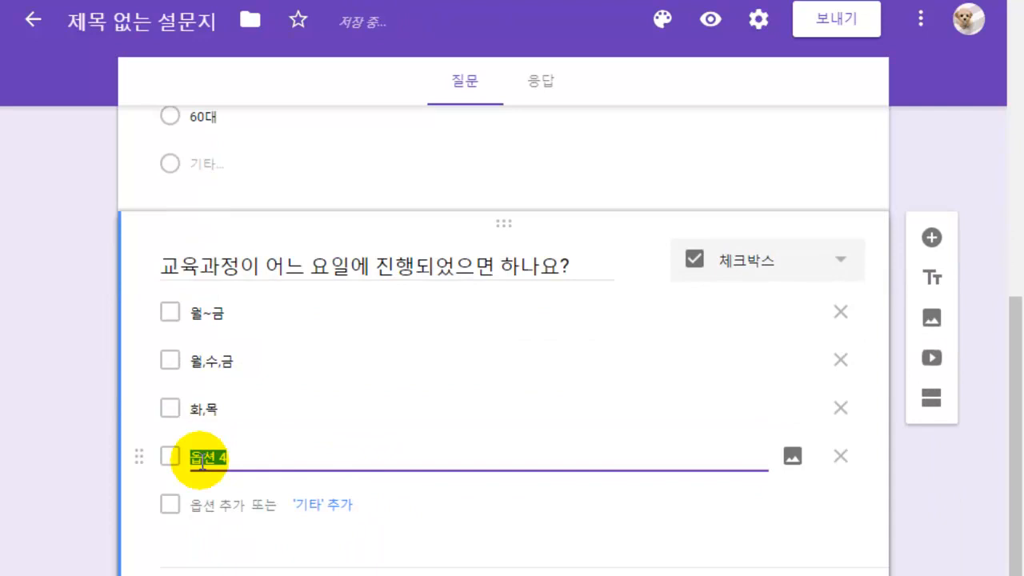
pyautogui.write('목요')
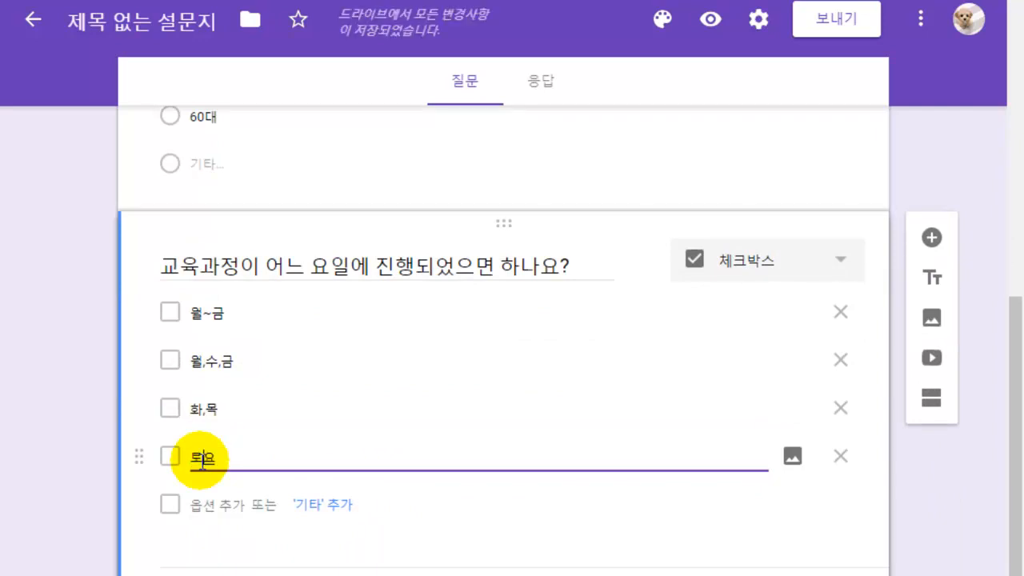
pyautogui.write('일')
pyautogui.click(204, 504)
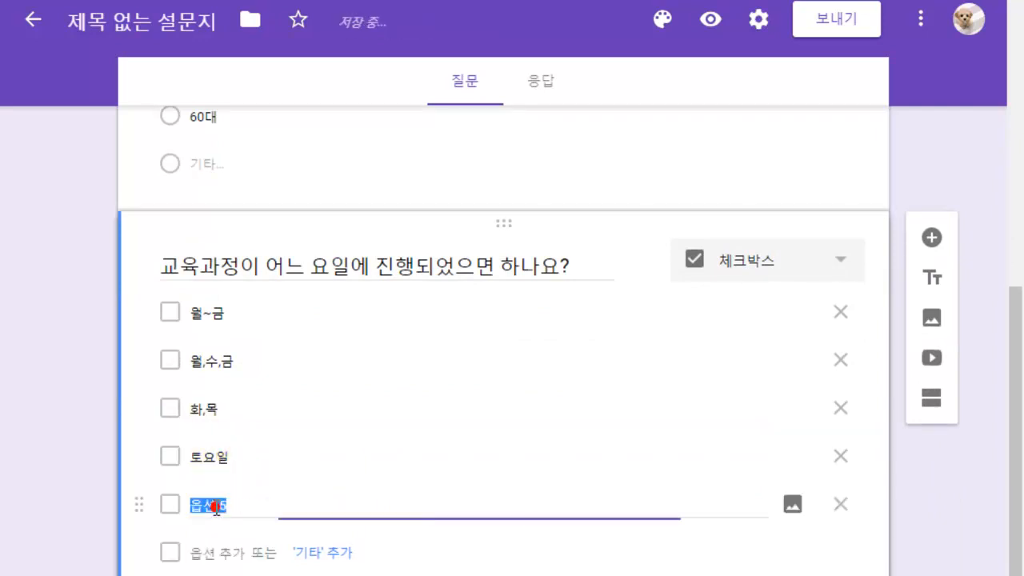
pyautogui.write('일요일')
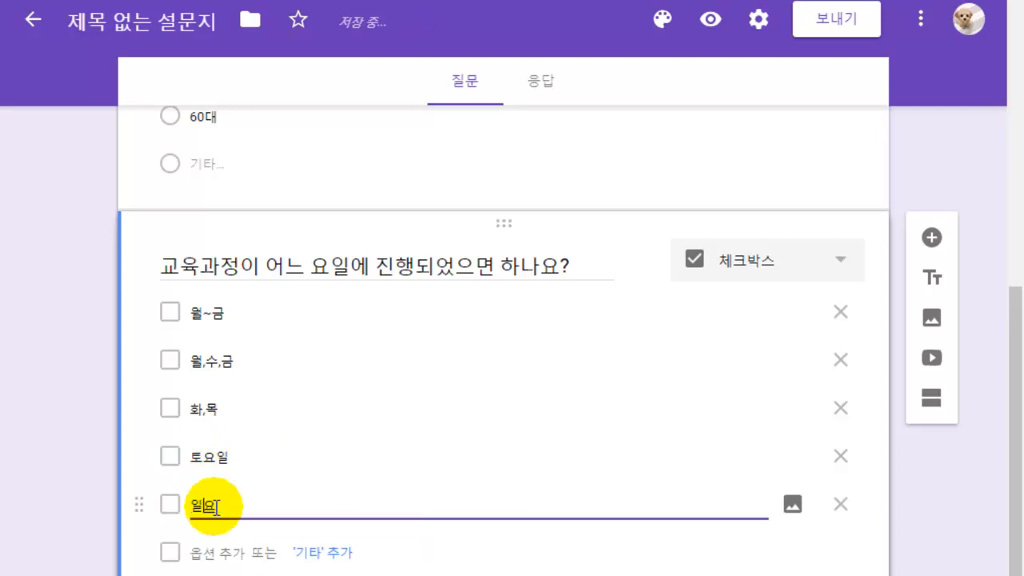
pyautogui.click(306, 554)
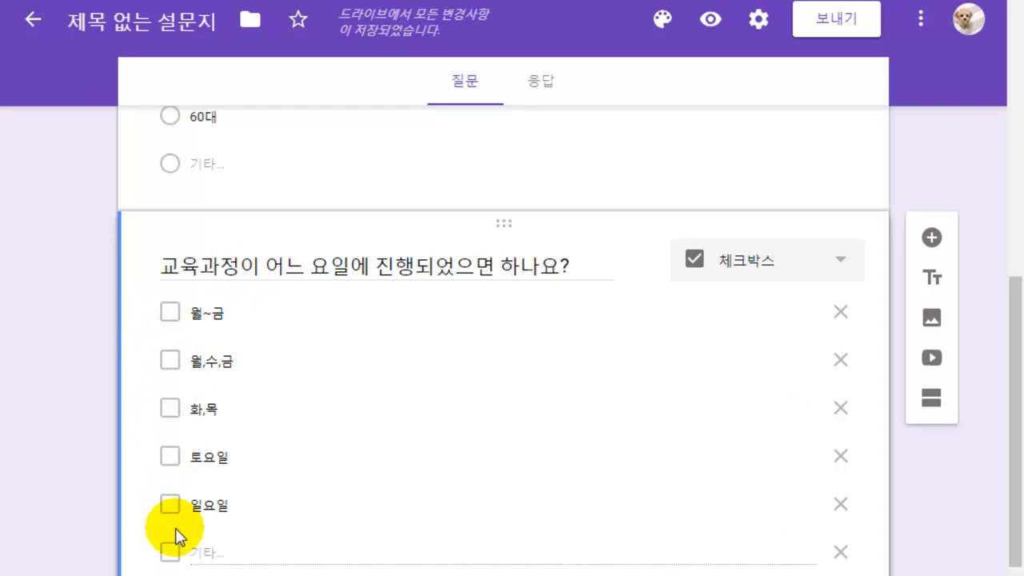
# - Compare the age question's multiple-choice options with the weekday question's checkbox options
pyautogui.scroll(3, 325, 370)
pyautogui.scroll(2, 240, 392)
pyautogui.scroll(-4, 168, 401)
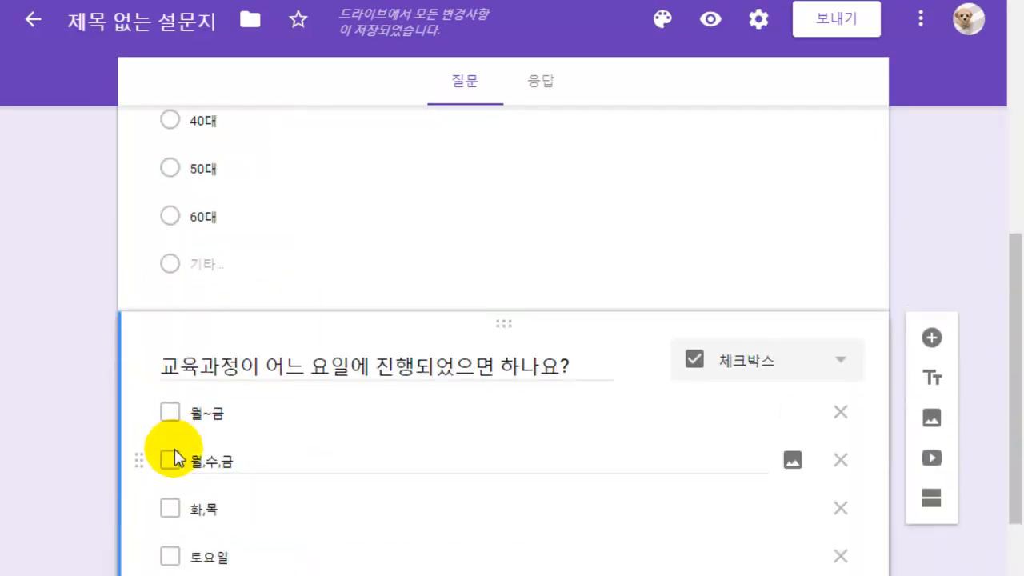
pyautogui.scroll(4, 180, 460)
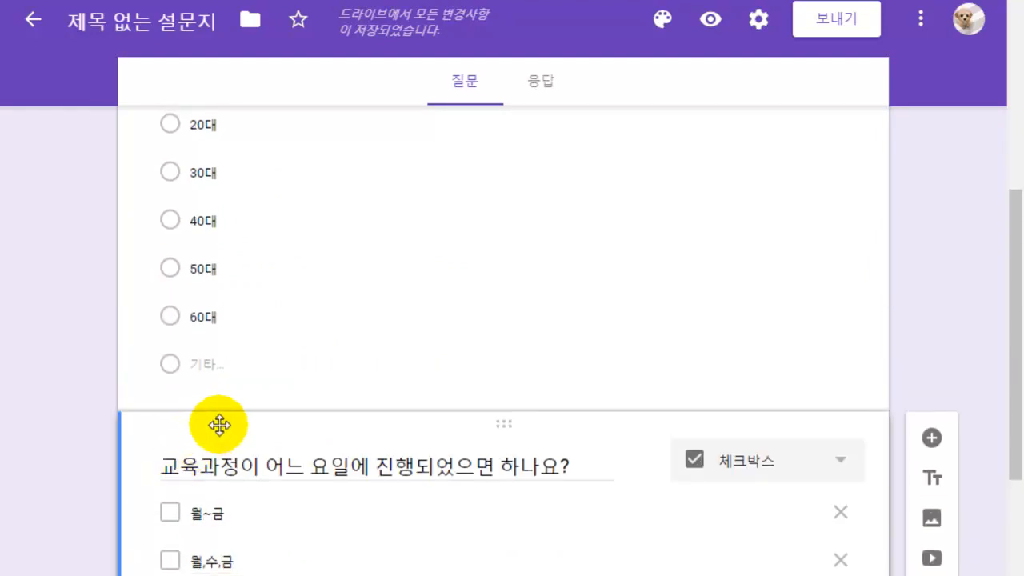
pyautogui.scroll(-4, 179, 504)
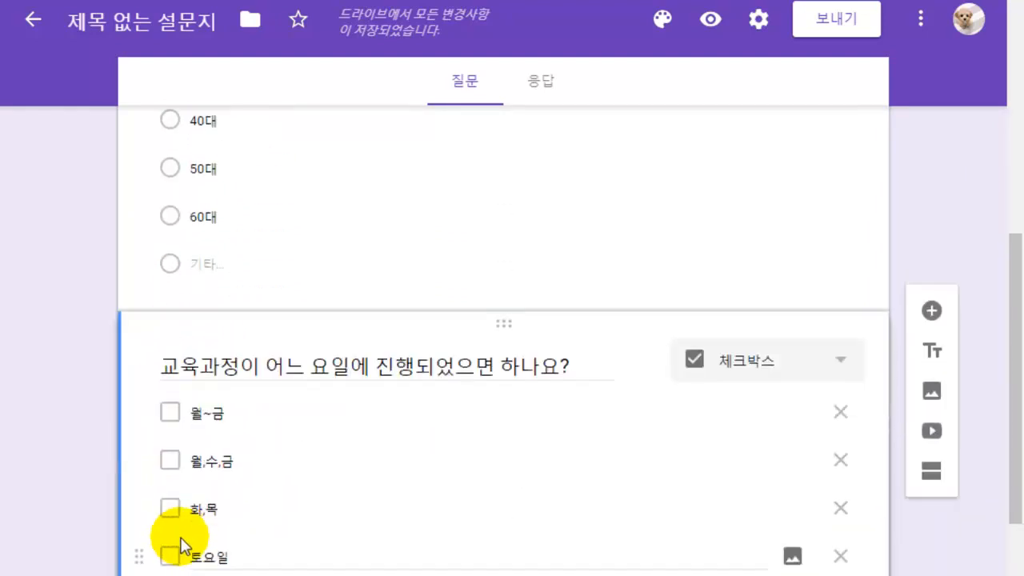
pyautogui.scroll(1, 206, 412)
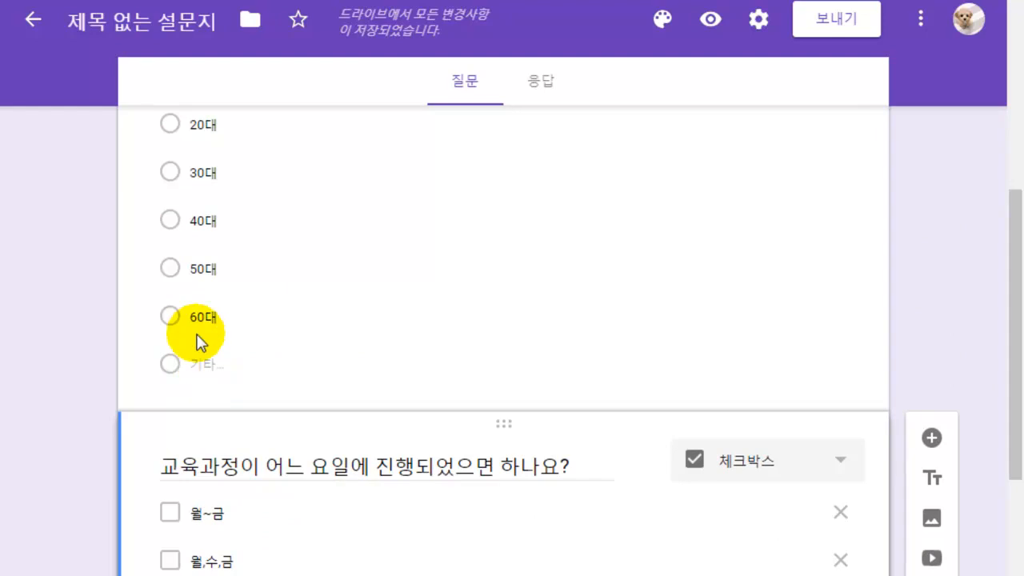
pyautogui.scroll(1, 223, 313)
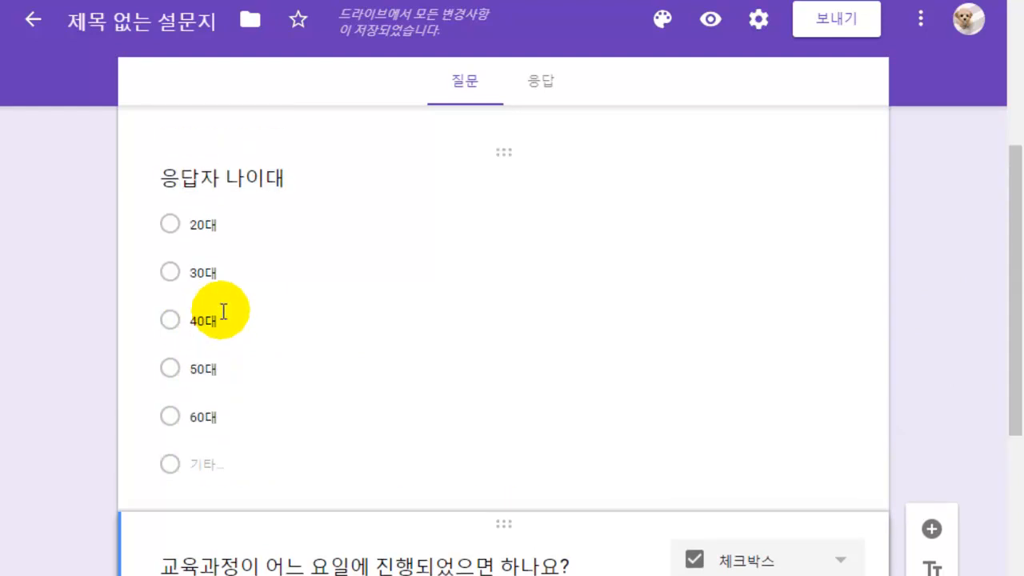
pyautogui.click(237, 180)
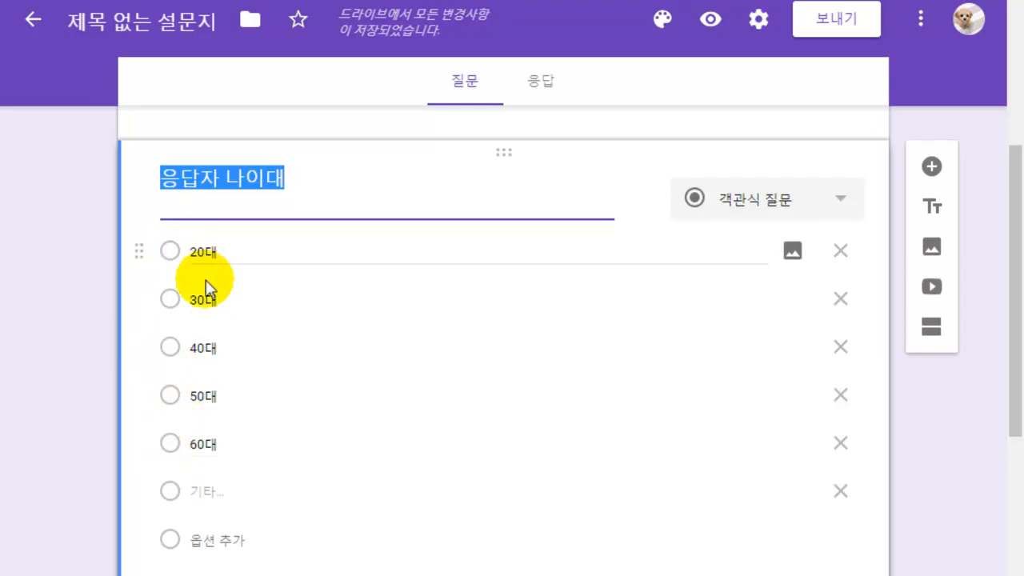
pyautogui.scroll(-4, 192, 488)
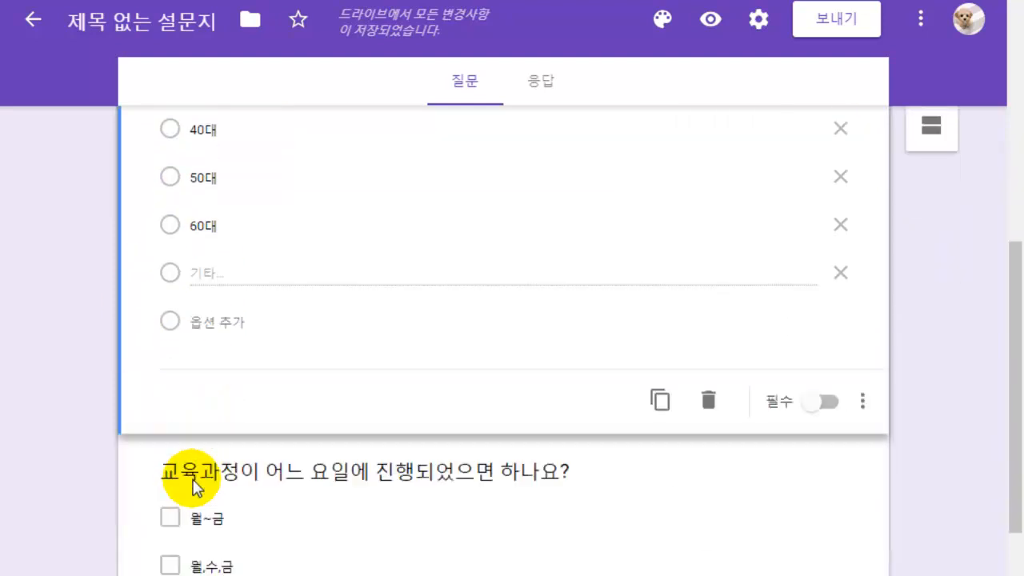
pyautogui.click(227, 387)
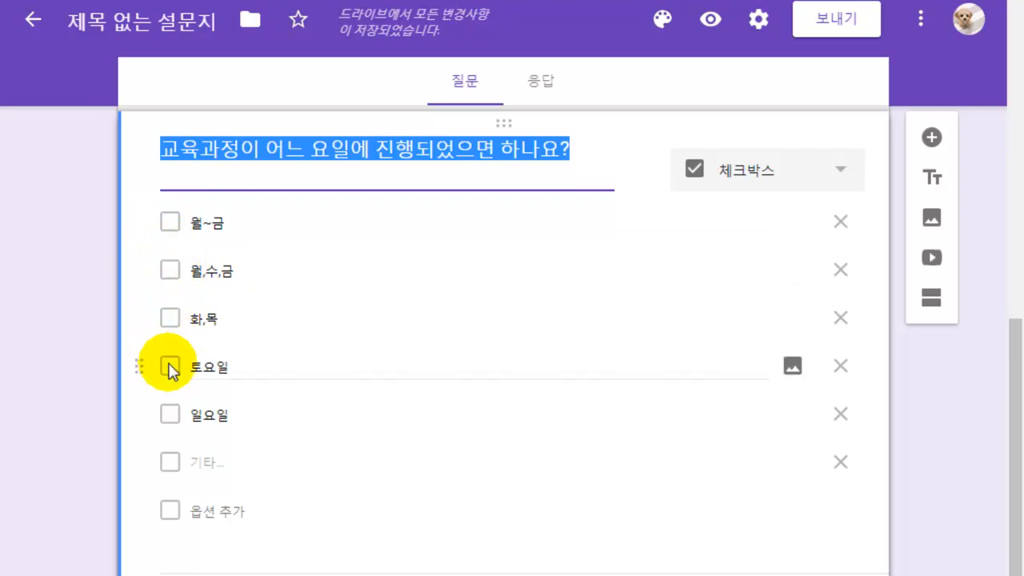
pyautogui.scroll(6, 334, 251)
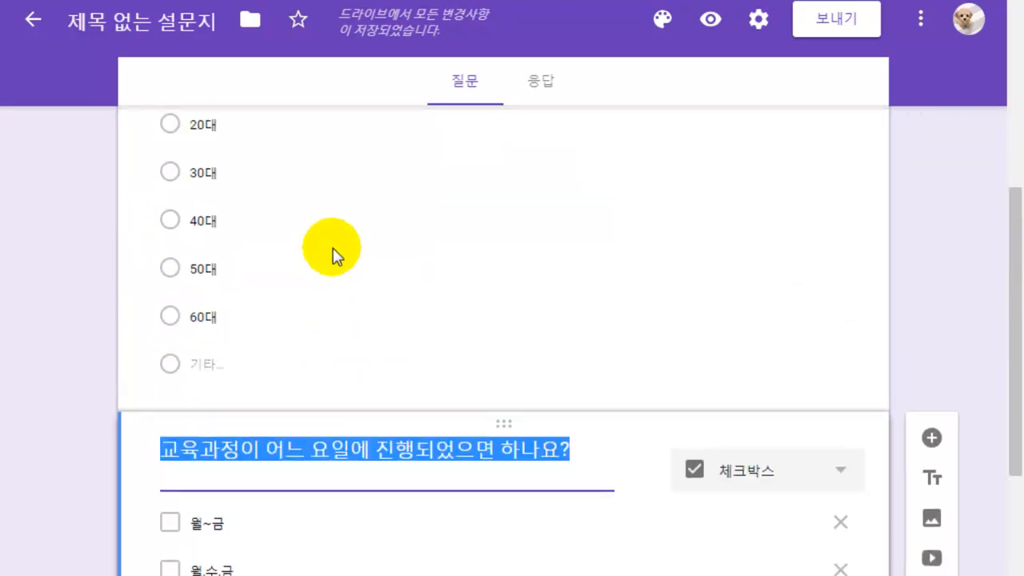
pyautogui.click(321, 330)
pyautogui.scroll(-3, 704, 370)
pyautogui.scroll(-3, 545, 460)
pyautogui.click(537, 439)
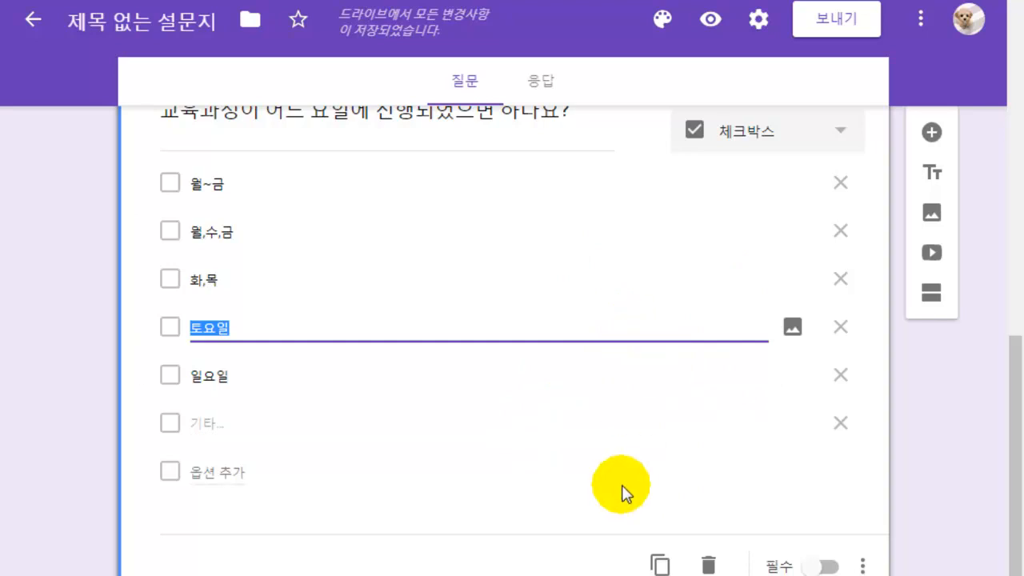
pyautogui.scroll(3, 497, 499)
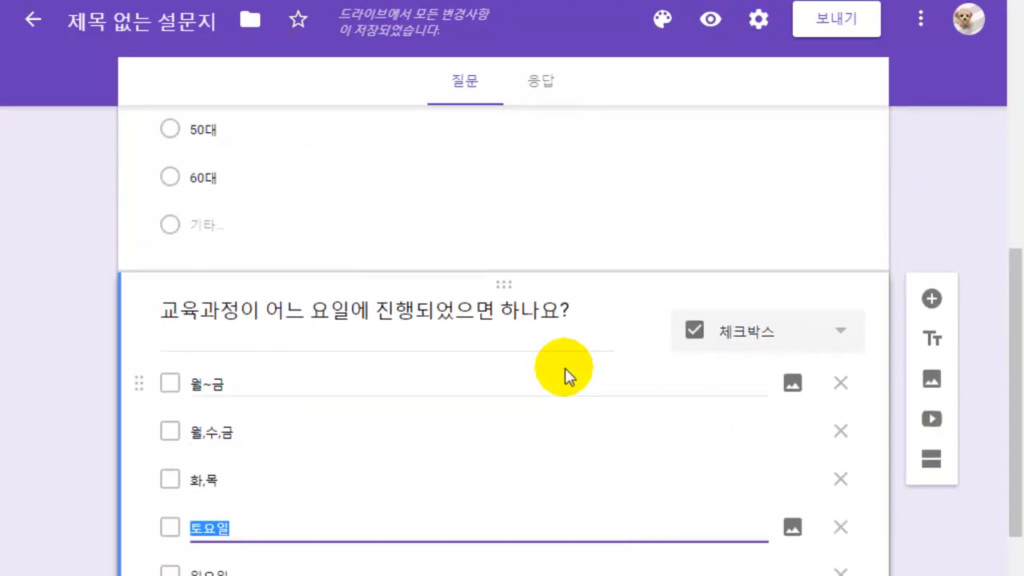
pyautogui.scroll(-3, 584, 373)
pyautogui.scroll(2, 613, 347)
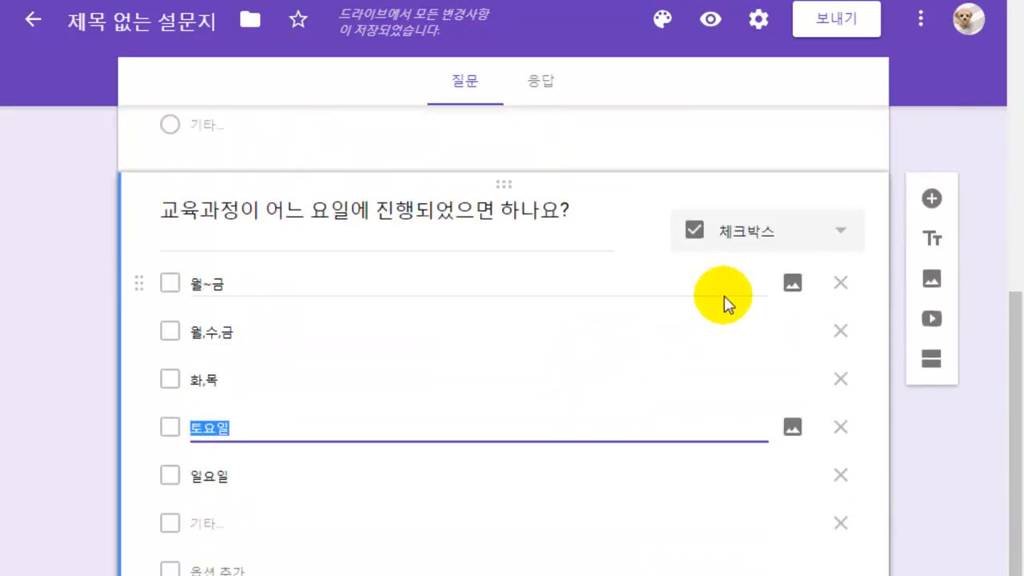
# - Add a new question below the weekday question and set its type to dropdown (드롭다운)
pyautogui.scroll(-2, 728, 336)
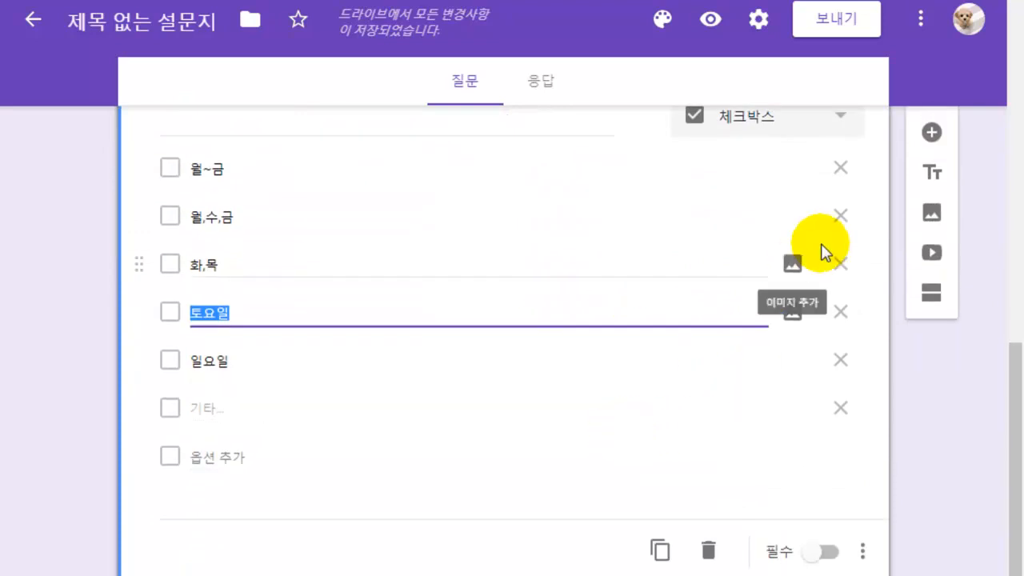
pyautogui.click(932, 134)
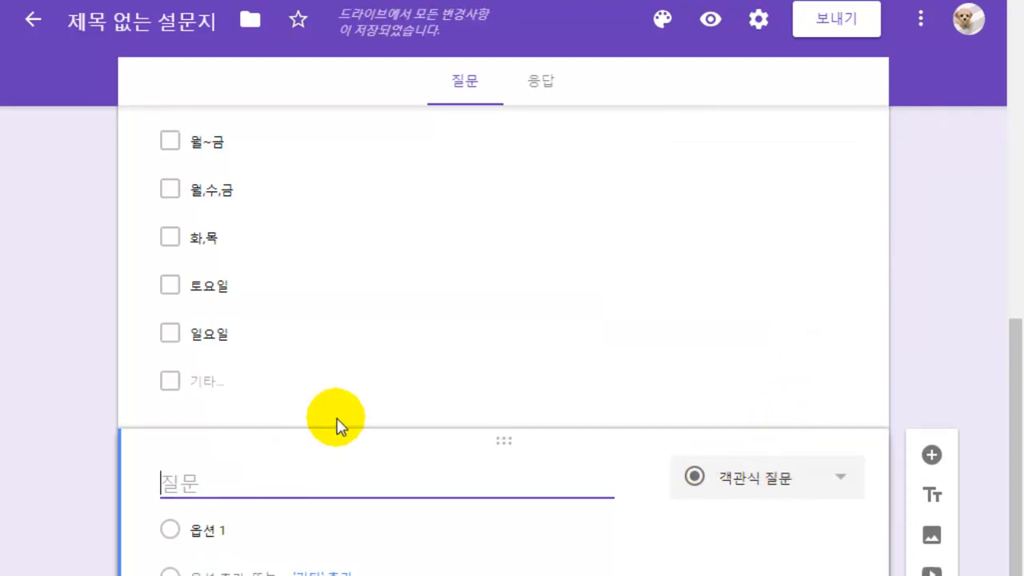
pyautogui.scroll(1, 345, 405)
pyautogui.scroll(-1, 364, 373)
pyautogui.scroll(1, 371, 371)
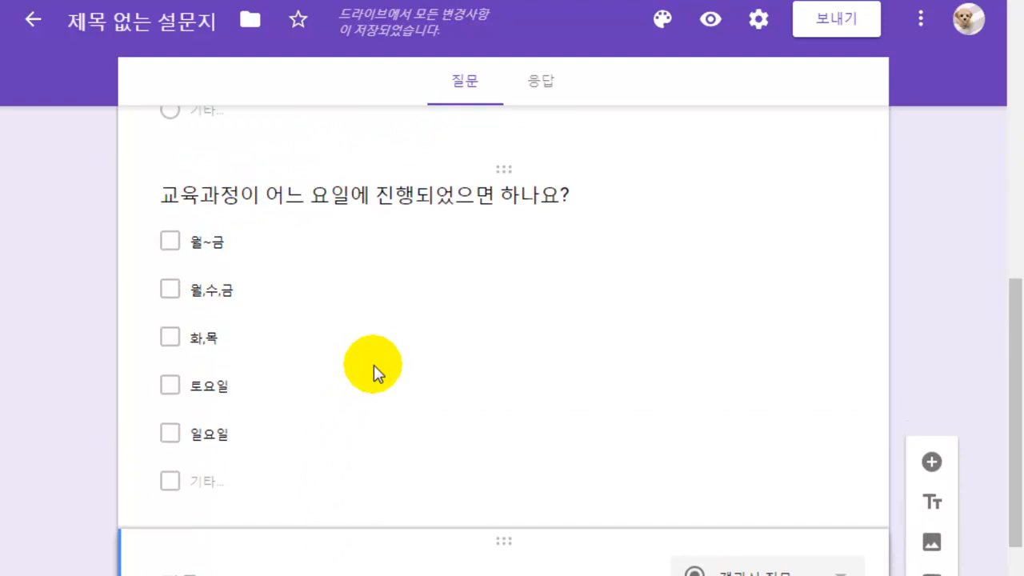
pyautogui.click(727, 570)
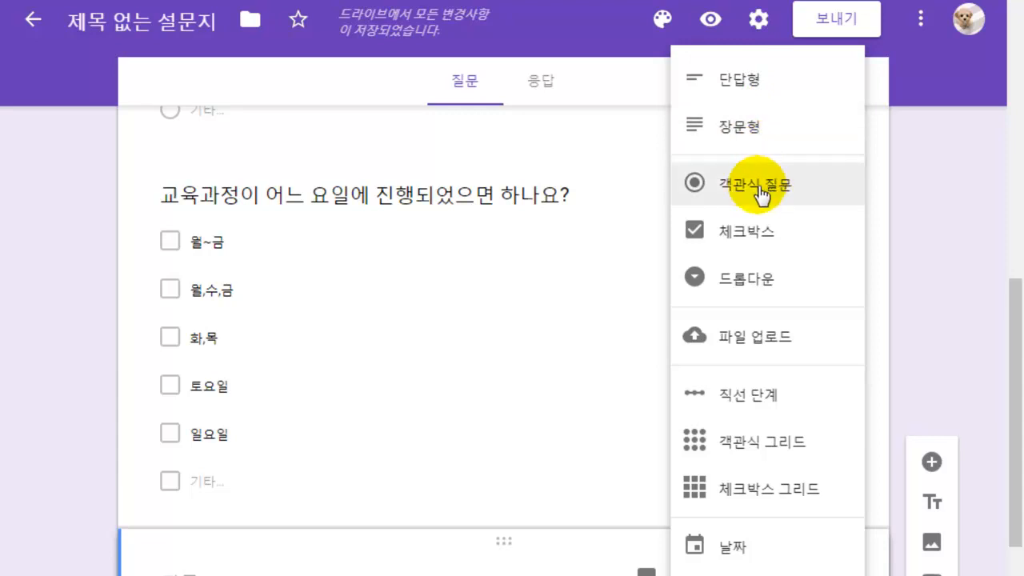
pyautogui.click(732, 292)
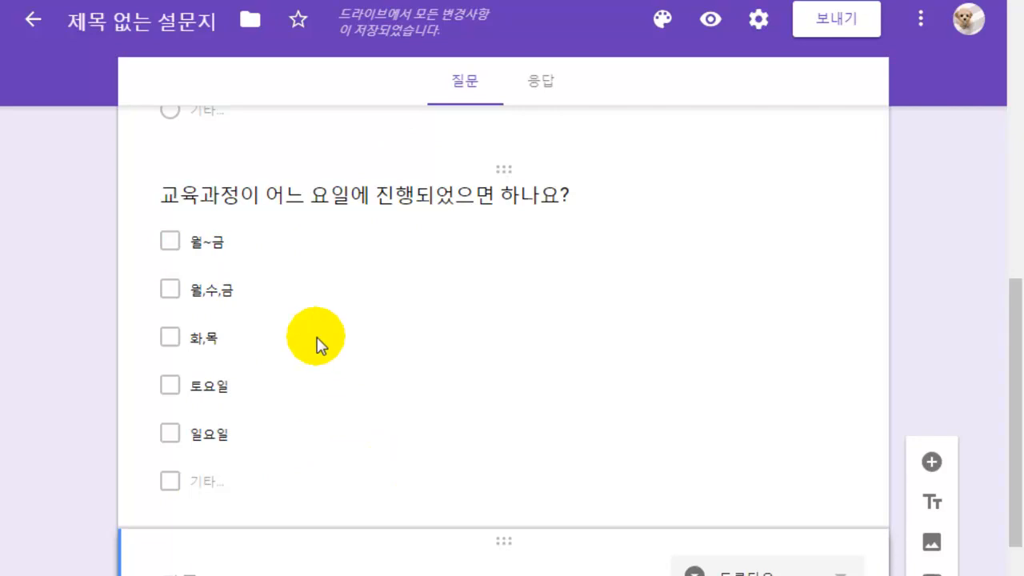
# - Title the new dropdown question 원하는 시간대를 선택해주세요
pyautogui.scroll(-3, 221, 257)
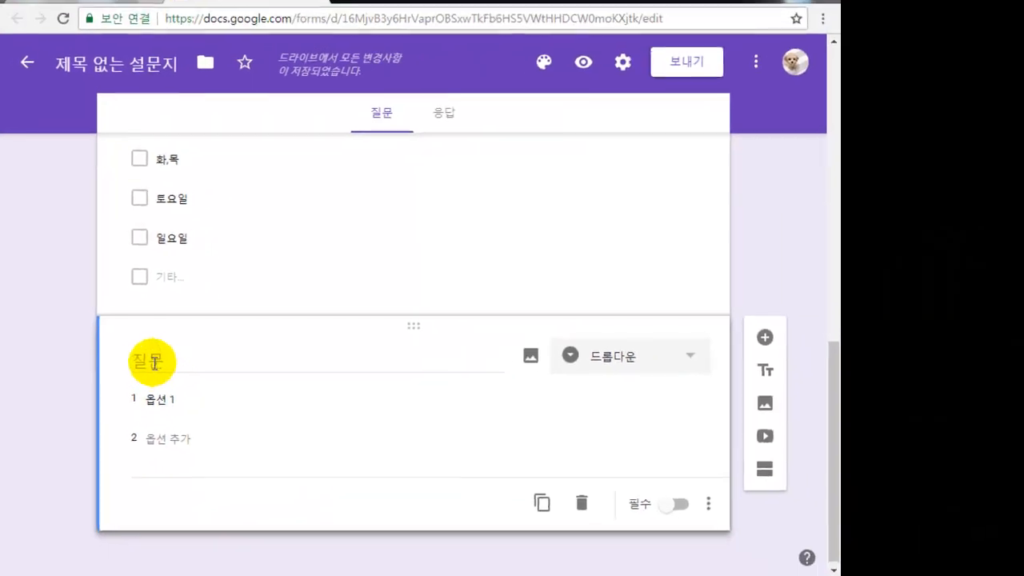
pyautogui.click(153, 362)
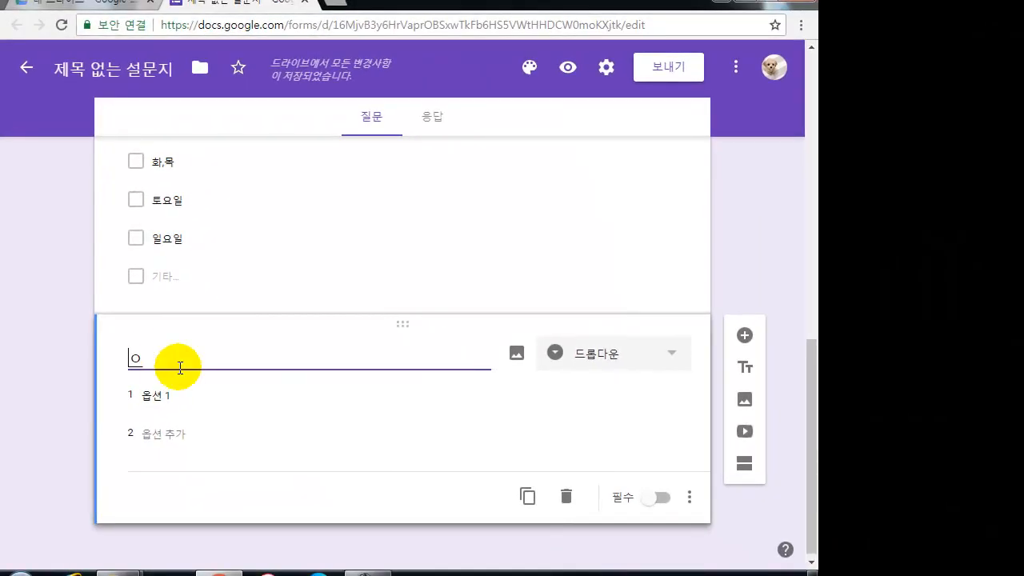
pyautogui.write('원하는 시간대 가')
pyautogui.write(' 선')
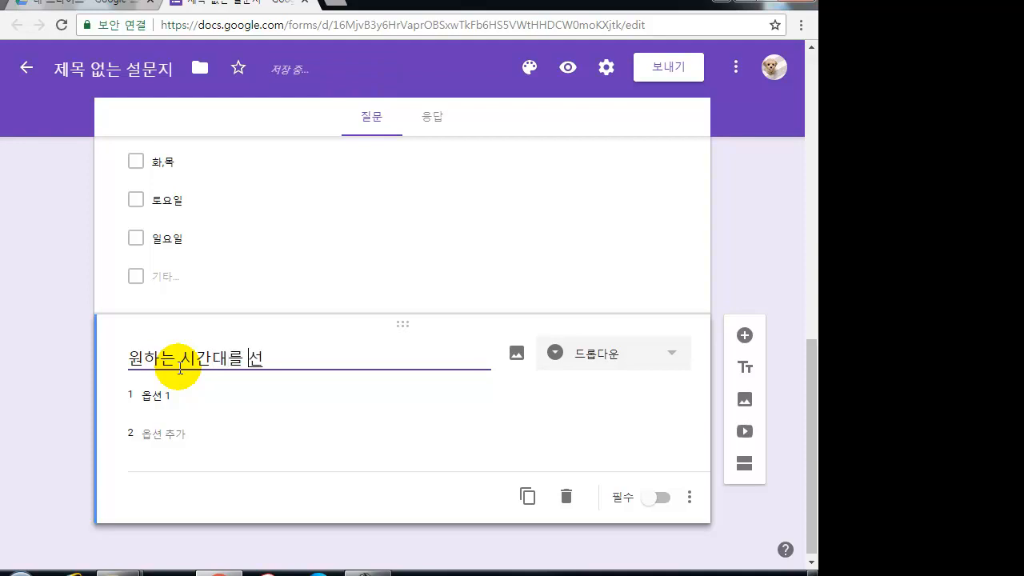
pyautogui.write('택해주세요.')
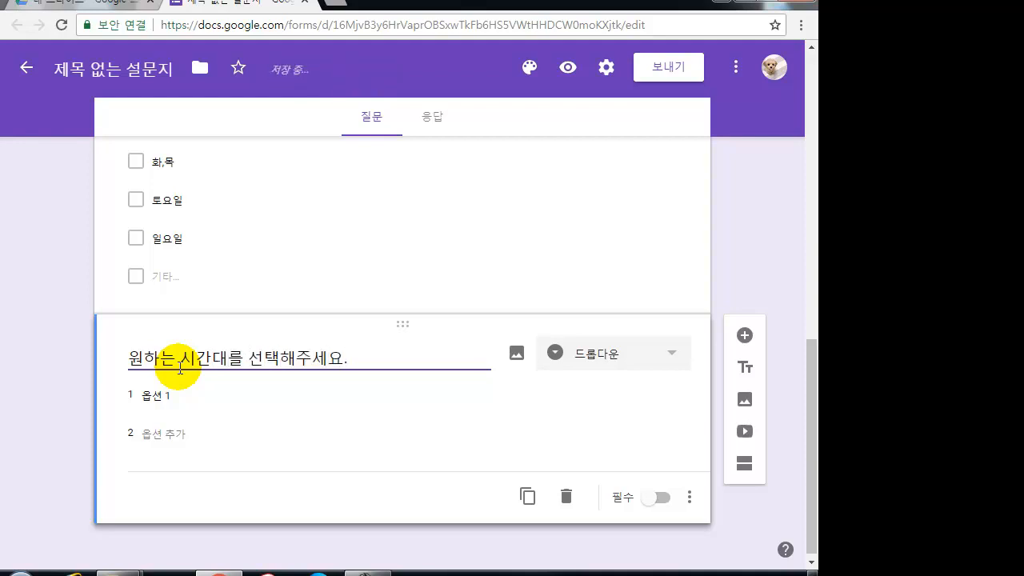
# - Enter 오전 10시~오후 1시, 오후 1시~4시 and 오후 4시~ 7시 as the first three options of the time-slot question
pyautogui.click(189, 396)
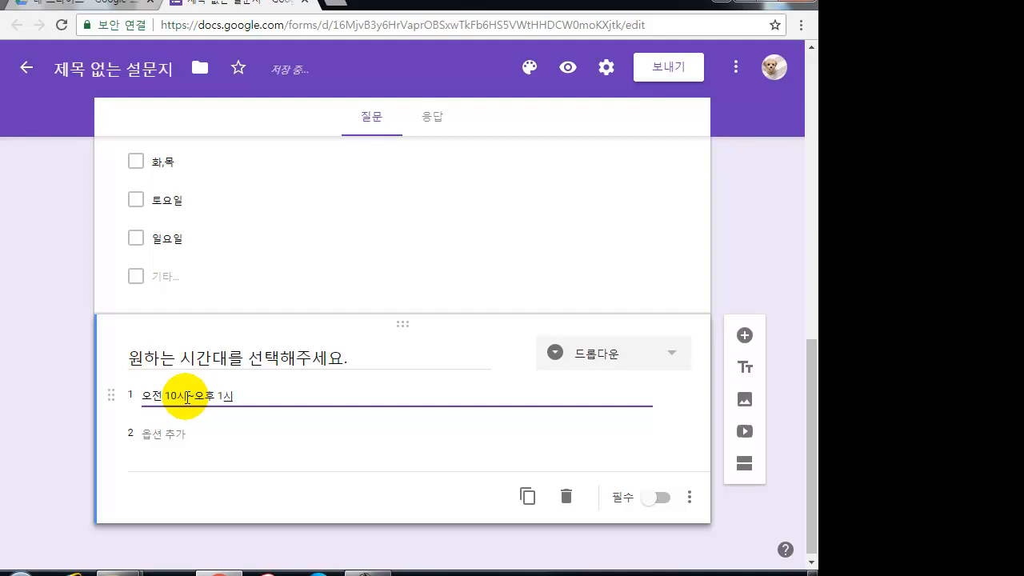
pyautogui.click(174, 434)
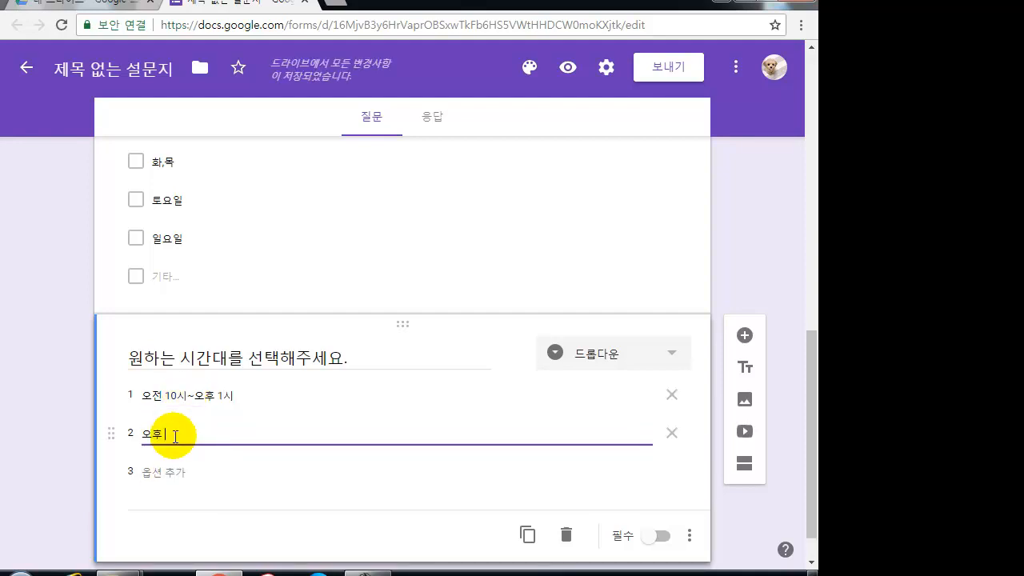
pyautogui.write('오후 1시~4')
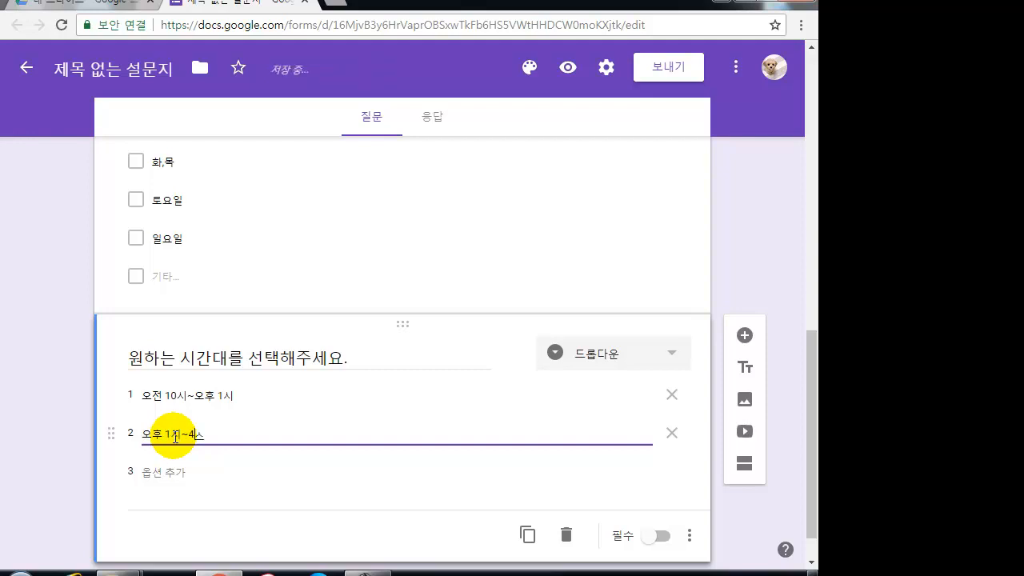
pyautogui.write('시')
pyautogui.click(161, 473)
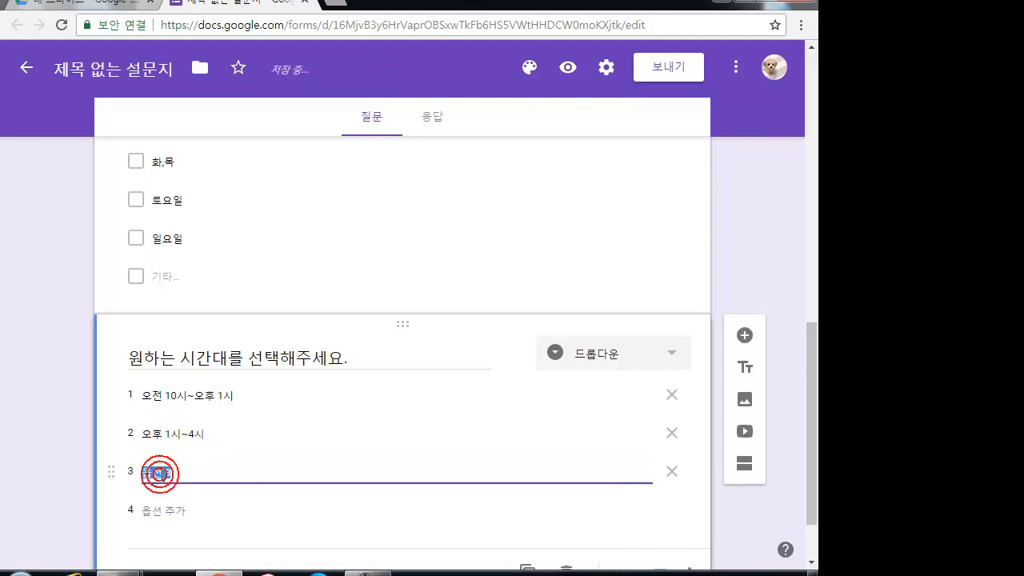
pyautogui.write('오후 1시~ 7시')
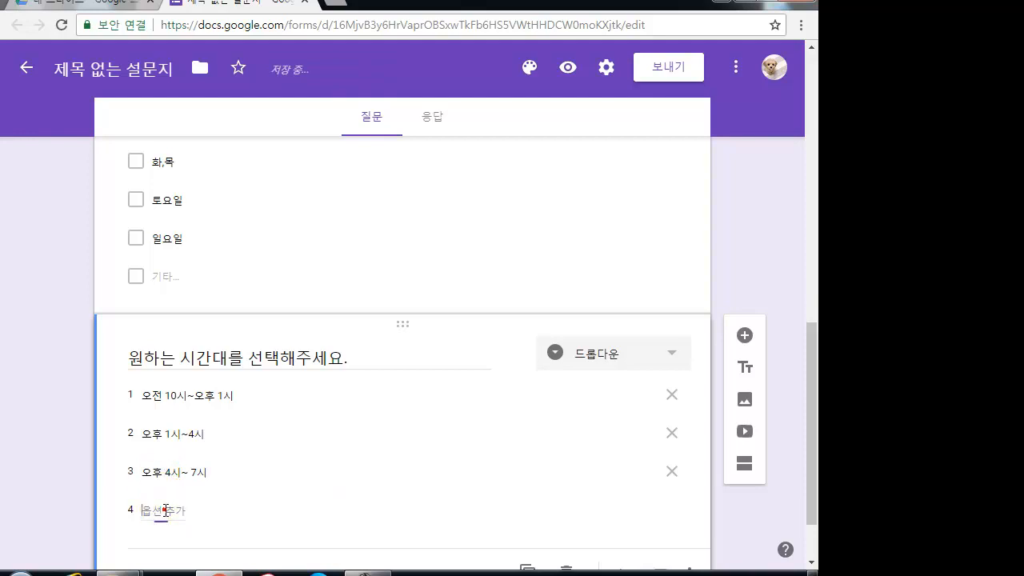
# - Add 오후 7시~ 9시30분 as the fourth option of the time-slot question
pyautogui.click(164, 511)
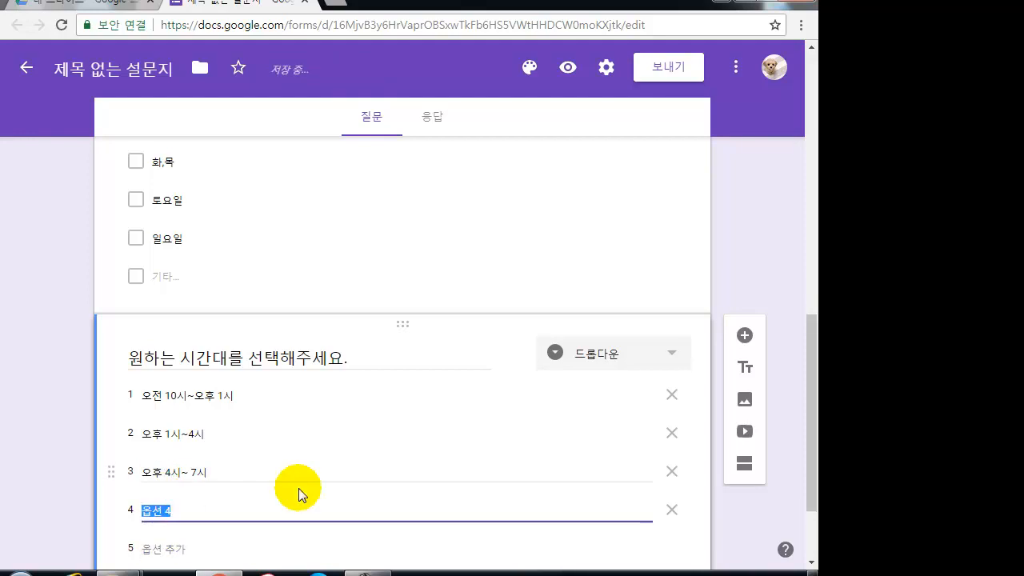
pyautogui.write('오후')
pyautogui.write(' 6시')
pyautogui.press('BackSpace')
pyautogui.press('BackSpace')
pyautogui.press('BackSpace')
pyautogui.write('7시~ 9시30분')
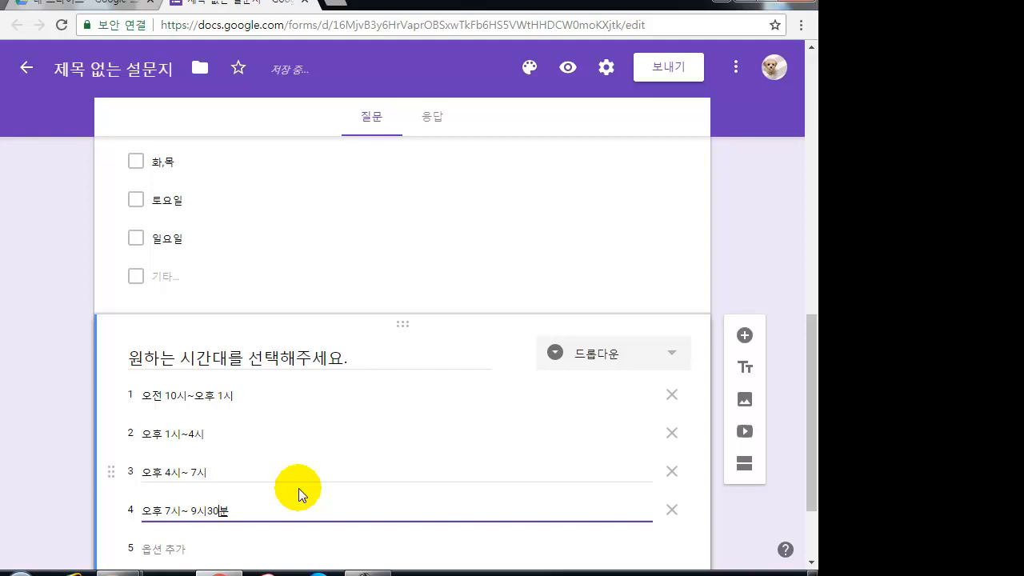
# - Add 오후 7시~10시, 오전 10시~ 오후 5시 and 오전 10시~ 오후 3시 as the fifth to seventh time-slot options
pyautogui.click(155, 548)
pyautogui.scroll(-1, 236, 512)
pyautogui.write('오')
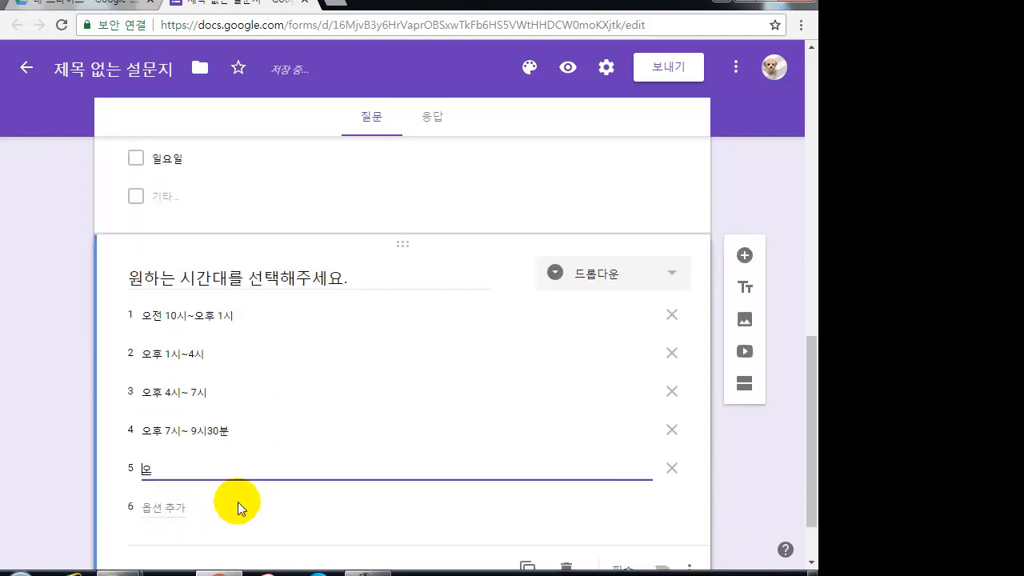
pyautogui.write('후 7시~10ㅅ')
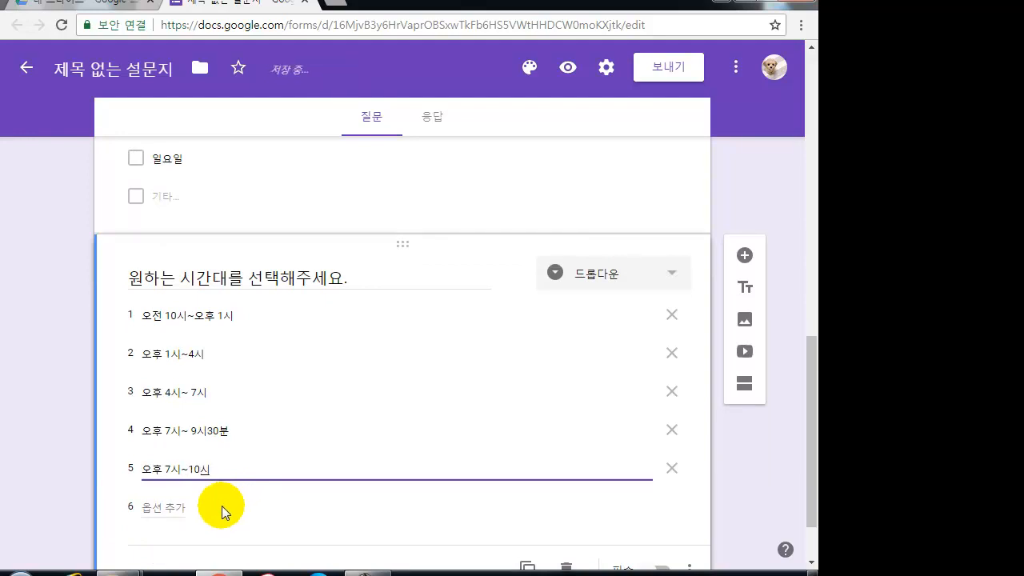
pyautogui.click(168, 507)
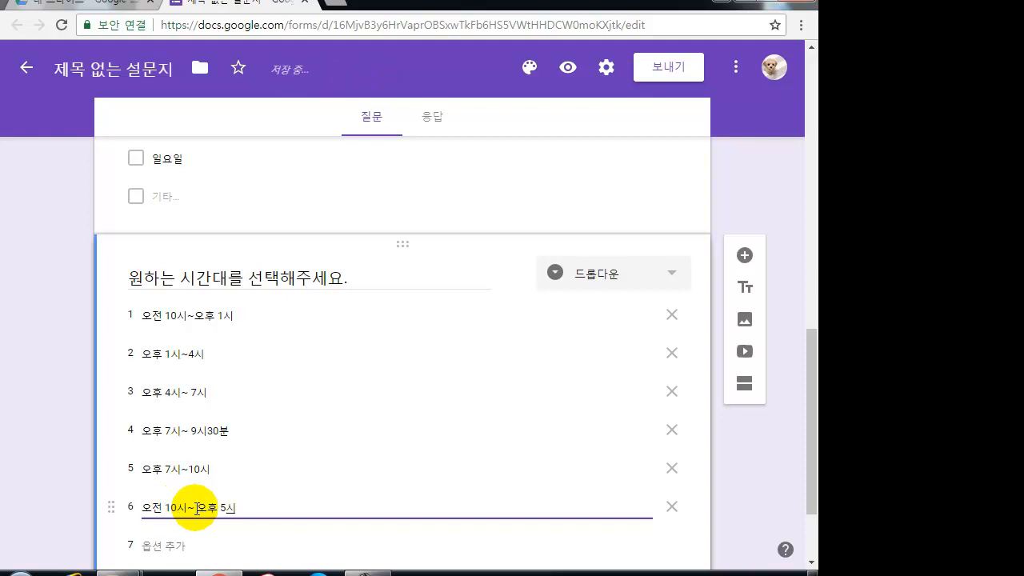
pyautogui.click(160, 544)
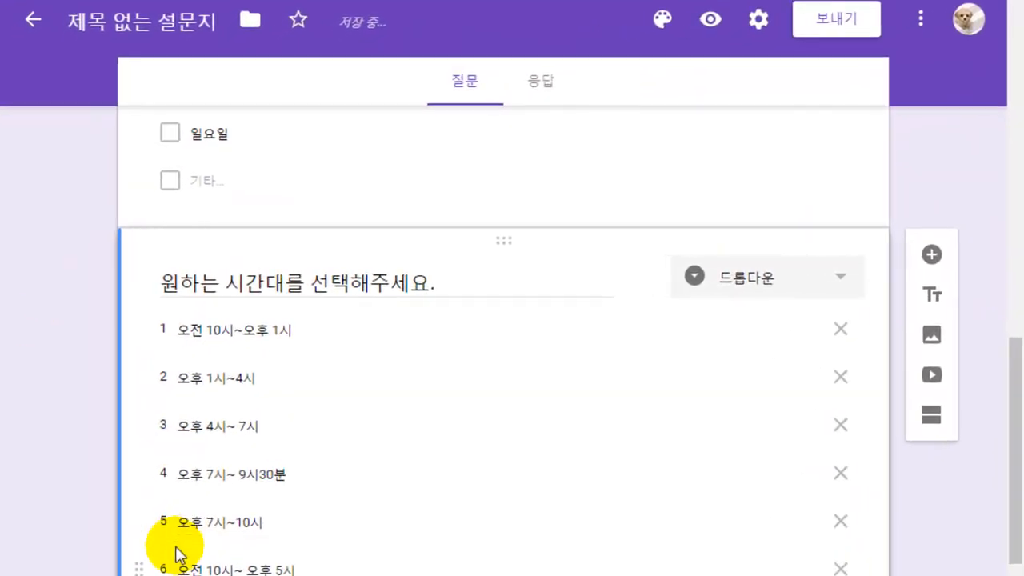
pyautogui.scroll(-1, 177, 551)
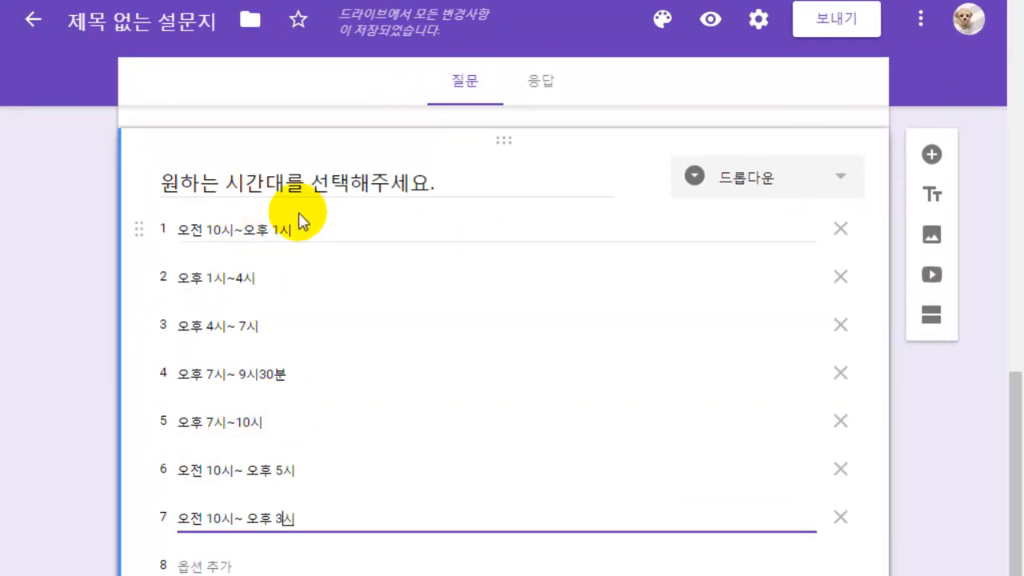
# - Open the form's preview and look through its name, age, weekday and time-slot questions
pyautogui.scroll(1, 256, 192)
pyautogui.scroll(-2, 212, 364)
pyautogui.scroll(-1, 212, 392)
pyautogui.scroll(4, 214, 350)
pyautogui.scroll(-1, 214, 351)
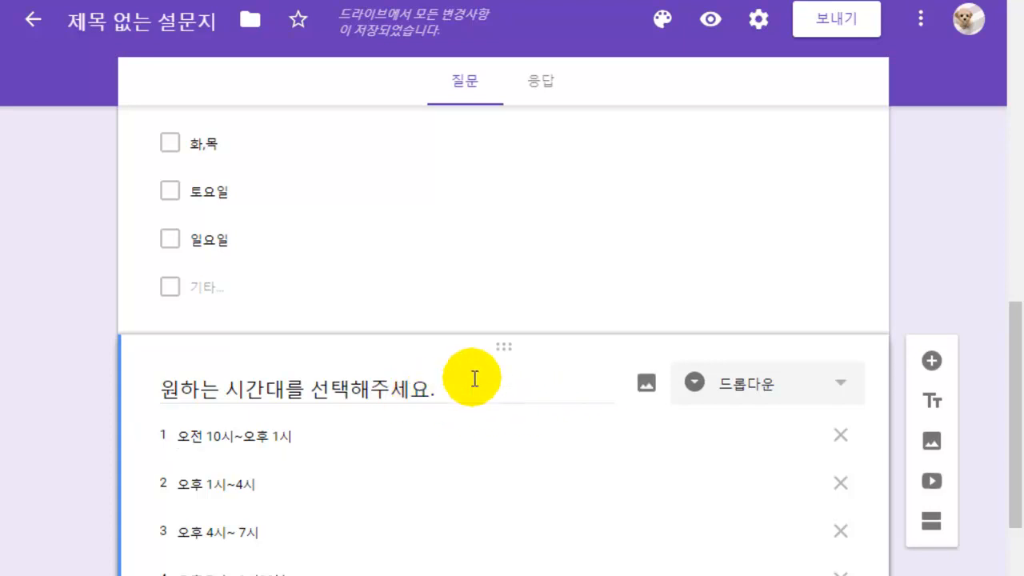
pyautogui.click(708, 24)
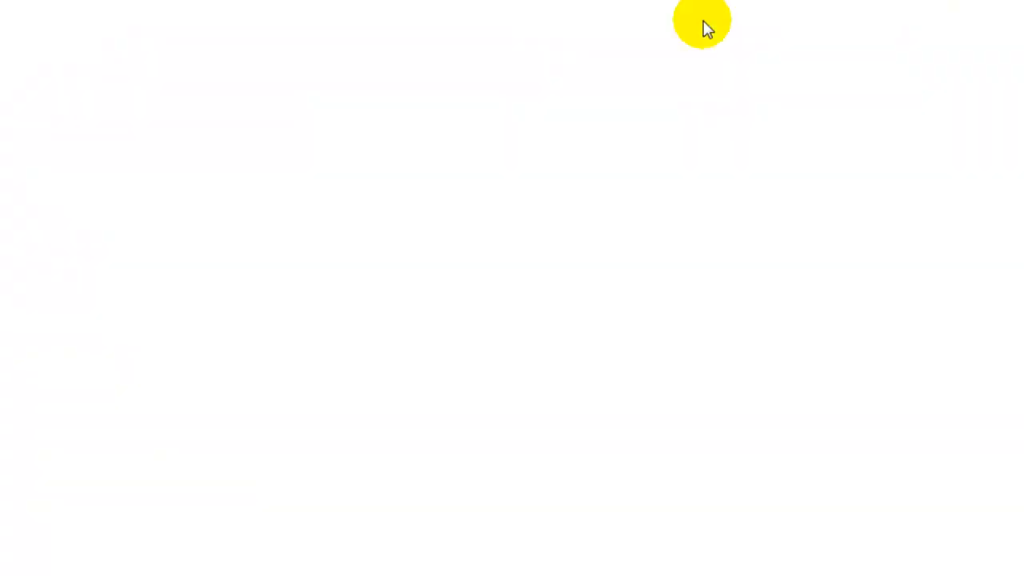
pyautogui.scroll(-5, 541, 331)
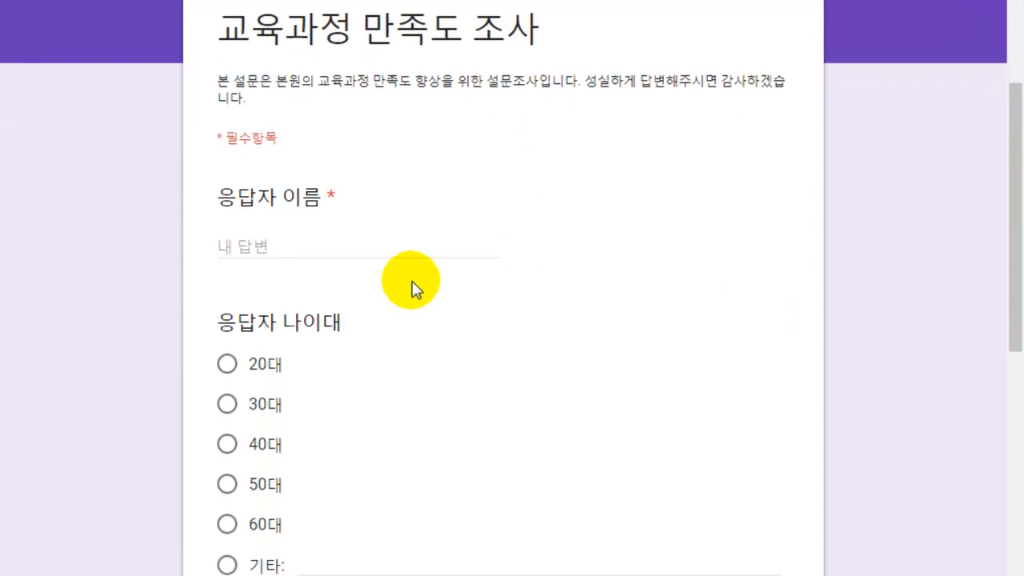
pyautogui.scroll(-7, 404, 306)
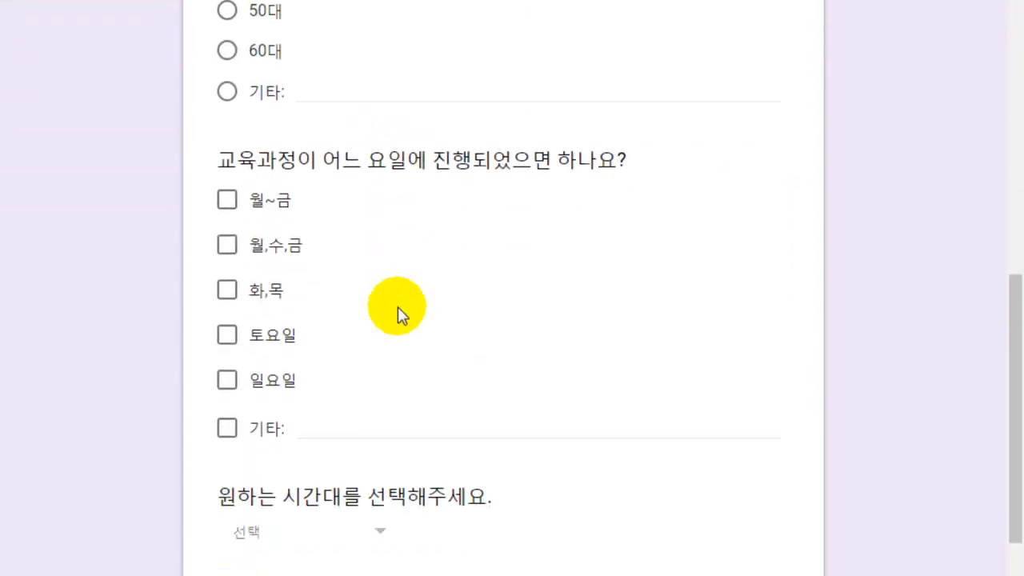
pyautogui.scroll(11, 396, 320)
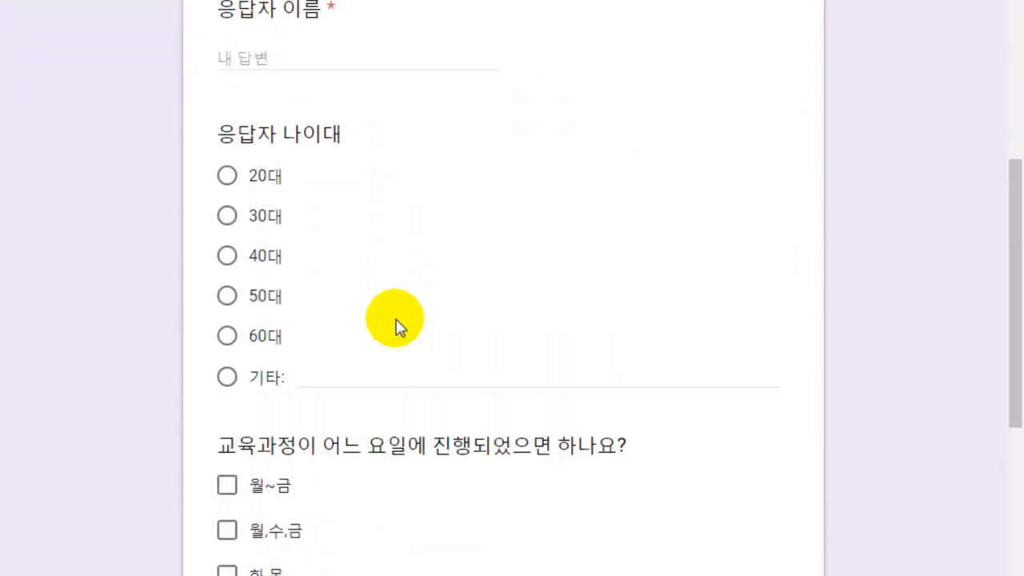
pyautogui.scroll(-1, 376, 316)
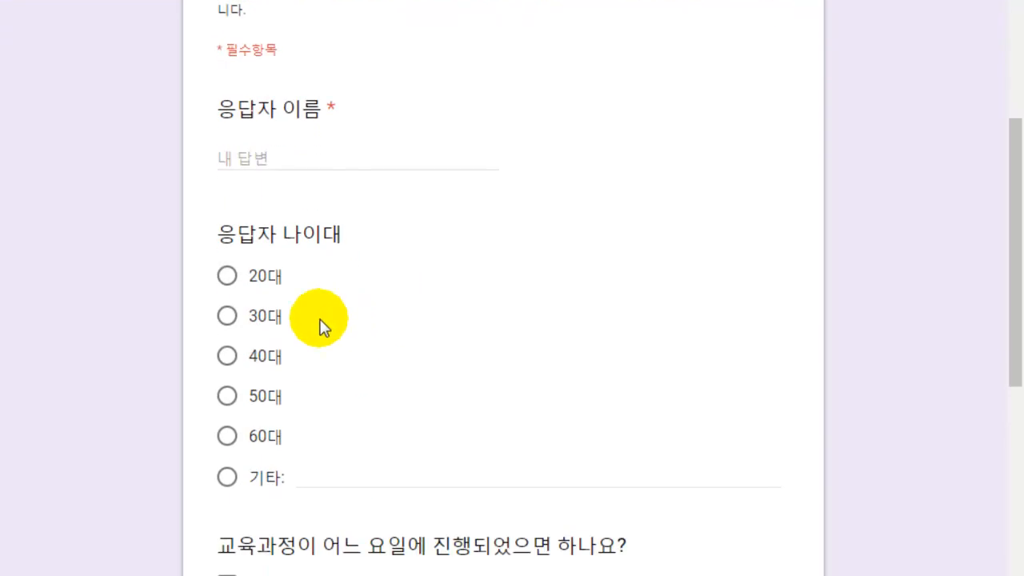
# - Test the age question's single choice in the preview by picking various age ranges, ending on 20대
pyautogui.click(227, 277)
pyautogui.click(227, 317)
pyautogui.click(229, 357)
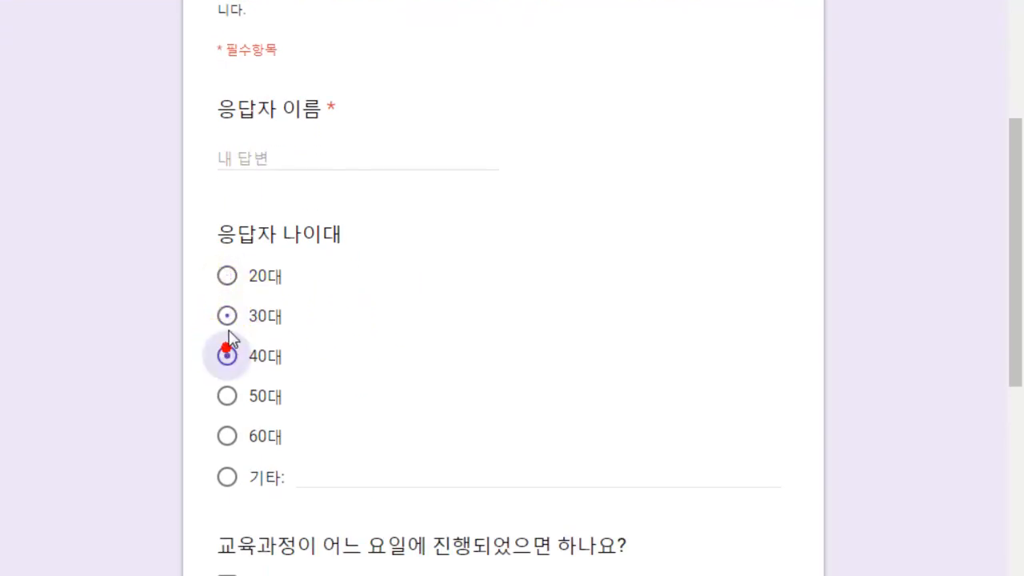
pyautogui.click(230, 320)
pyautogui.click(227, 279)
pyautogui.click(228, 318)
pyautogui.click(228, 357)
pyautogui.click(228, 396)
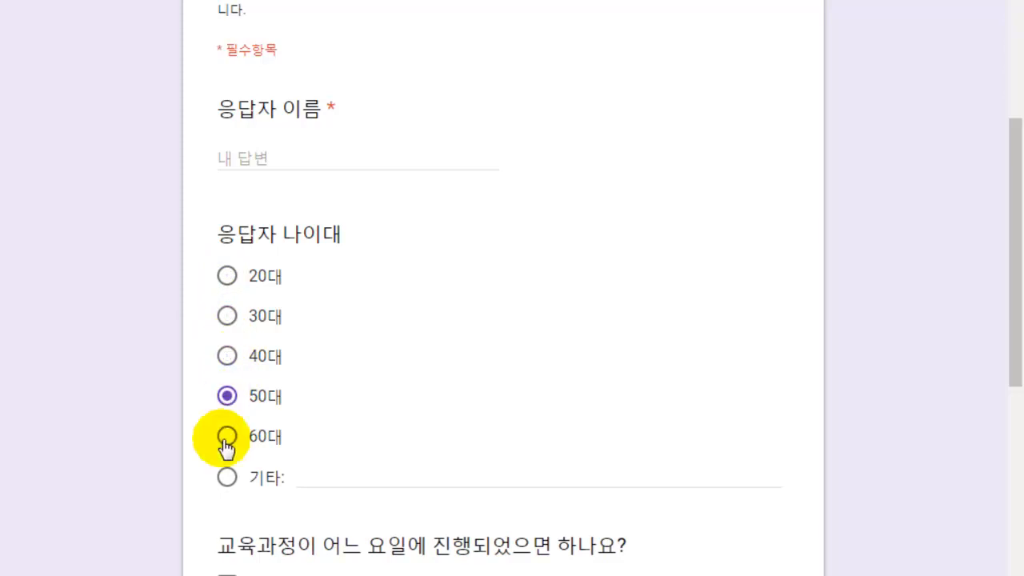
pyautogui.click(228, 436)
pyautogui.click(227, 477)
pyautogui.click(229, 395)
pyautogui.click(228, 355)
pyautogui.click(227, 279)
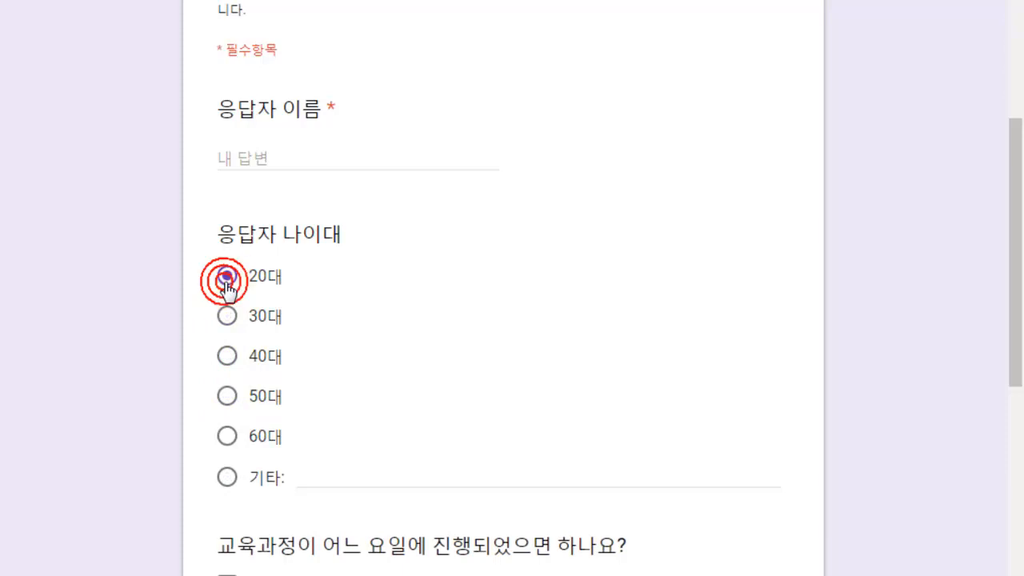
# - Test multiple selection in the previewed weekday question by checking 월~금, 월,수,금 and 화,목
pyautogui.scroll(2, 317, 272)
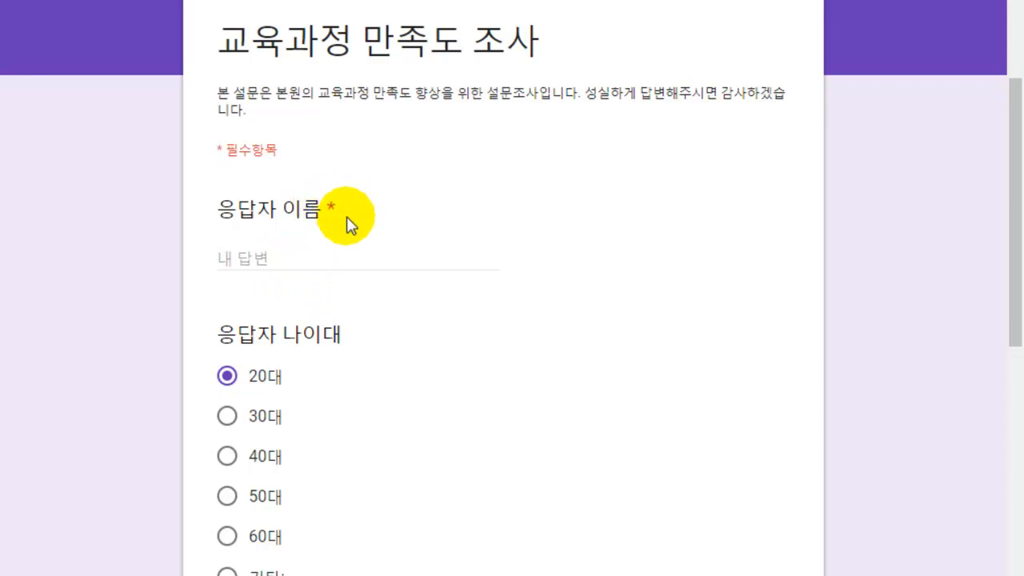
pyautogui.scroll(-3, 358, 279)
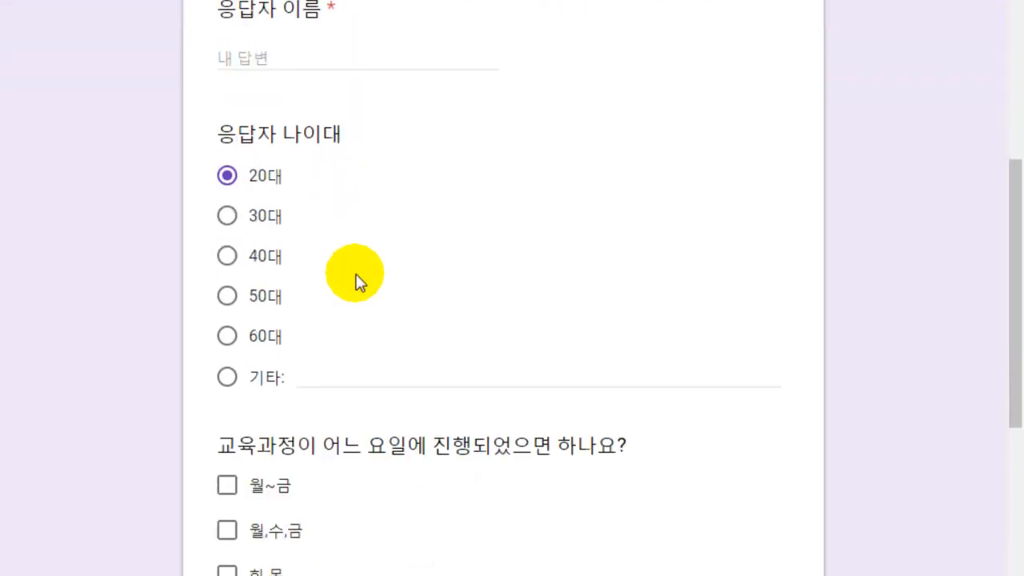
pyautogui.scroll(-1, 357, 274)
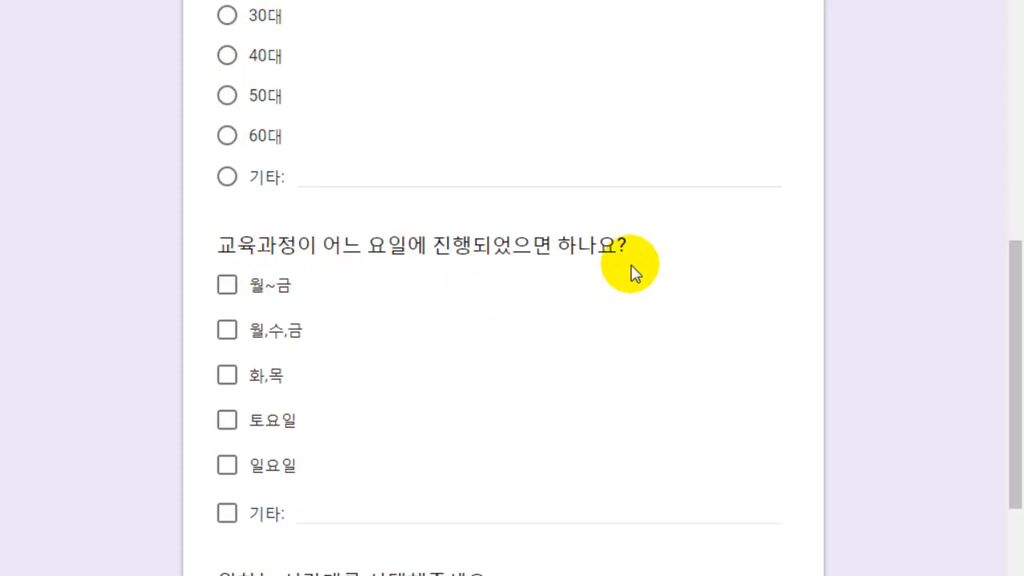
pyautogui.click(230, 293)
pyautogui.click(228, 333)
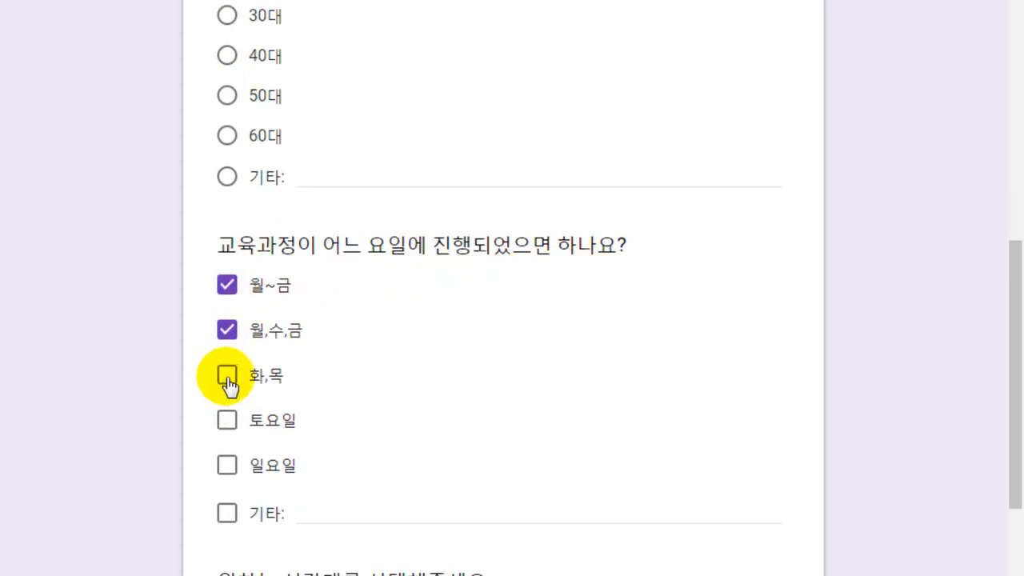
pyautogui.click(226, 376)
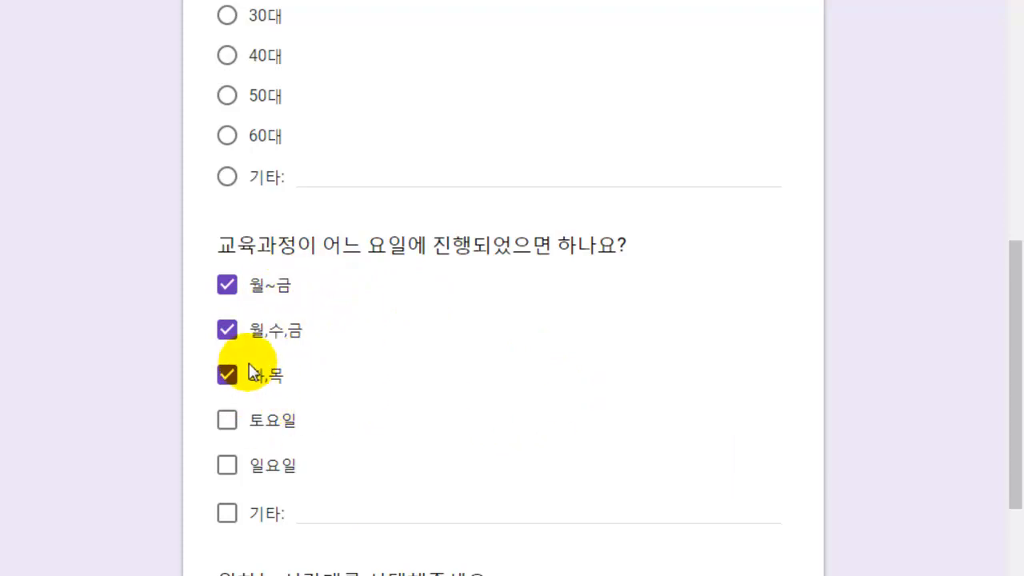
# - Test the previewed time-slot dropdown by choosing 오후 7시~ 9시30분
pyautogui.scroll(-3, 320, 376)
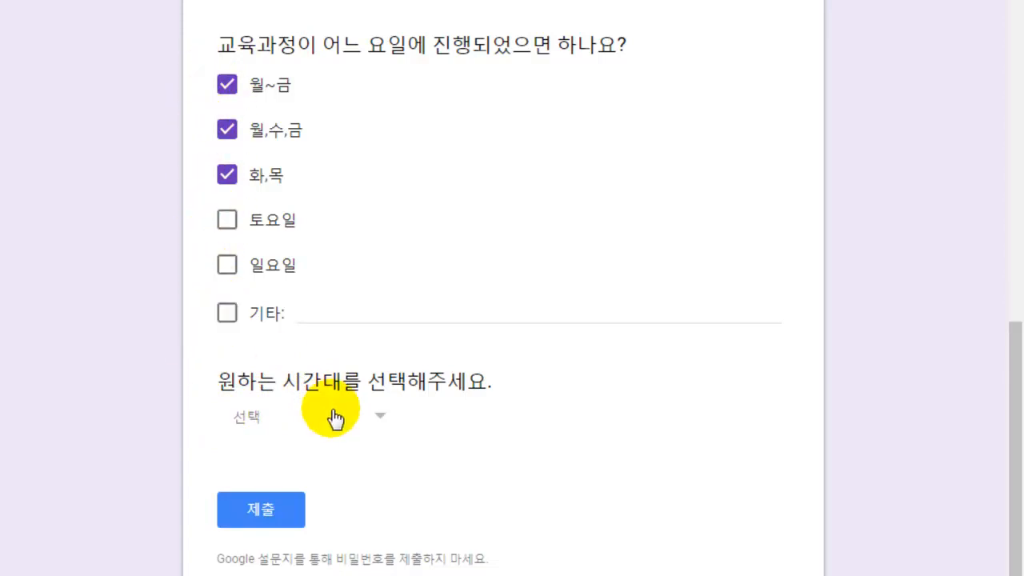
pyautogui.click(380, 419)
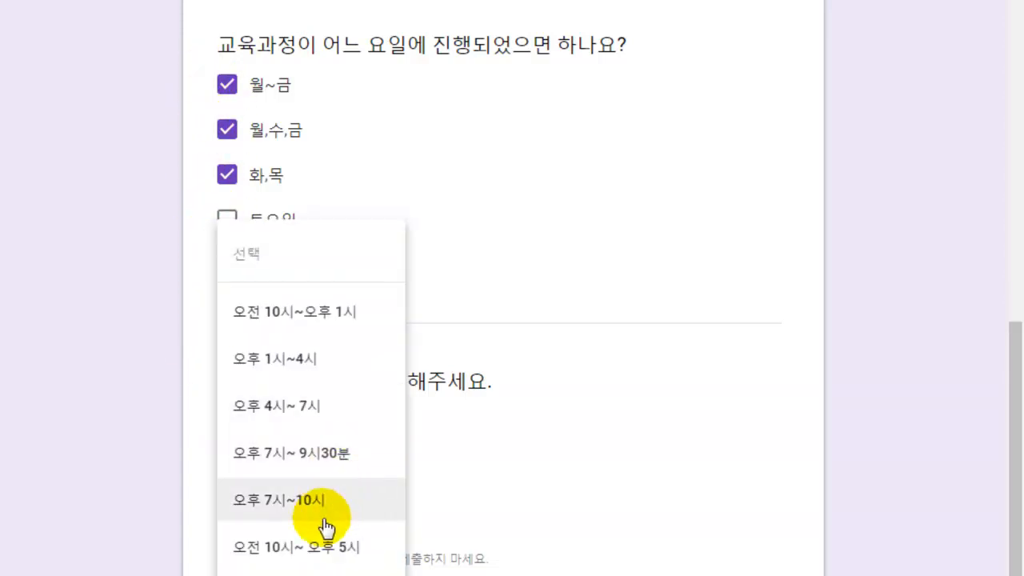
pyautogui.click(308, 460)
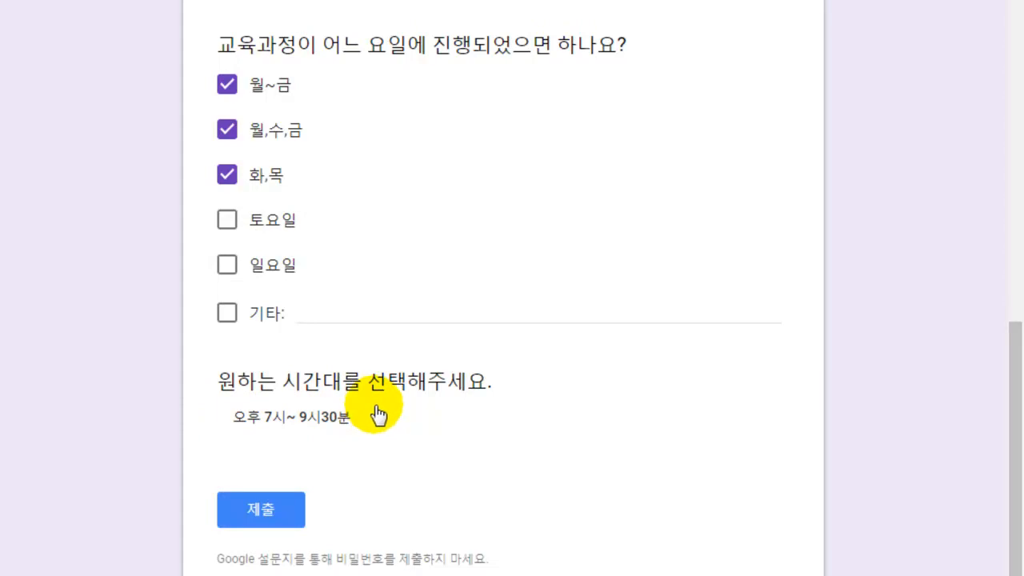
# - Review the answers picked in the preview and recheck the time-slot dropdown's options, keeping 오후 7시~ 9시30분 selected
pyautogui.scroll(5, 520, 343)
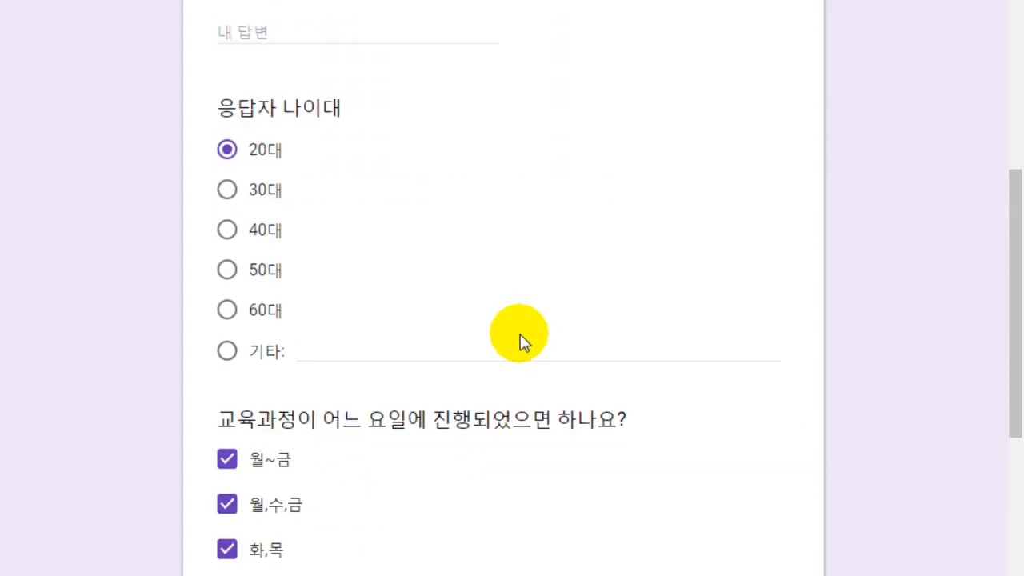
pyautogui.scroll(2, 520, 337)
pyautogui.scroll(-5, 522, 332)
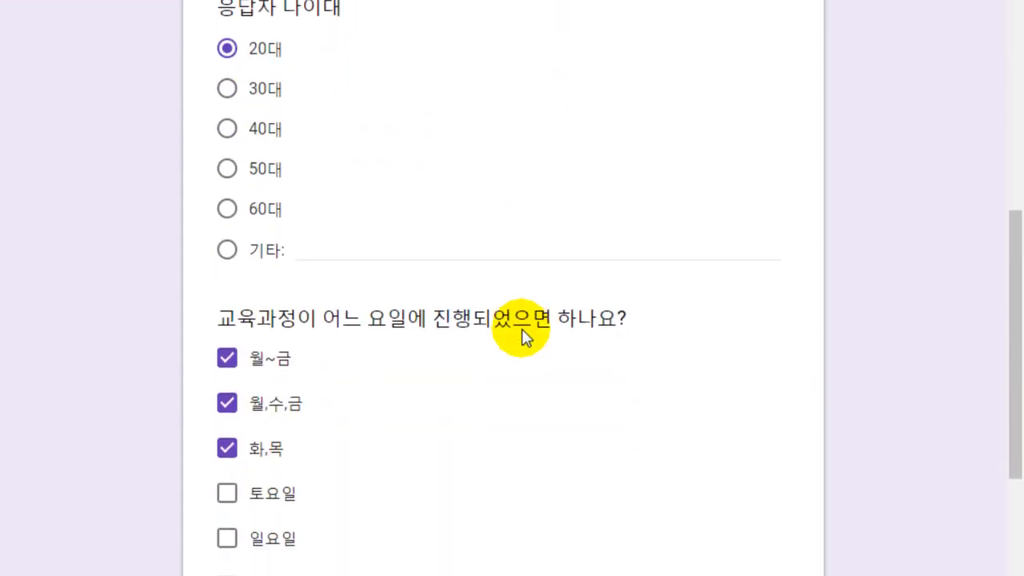
pyautogui.scroll(-3, 522, 329)
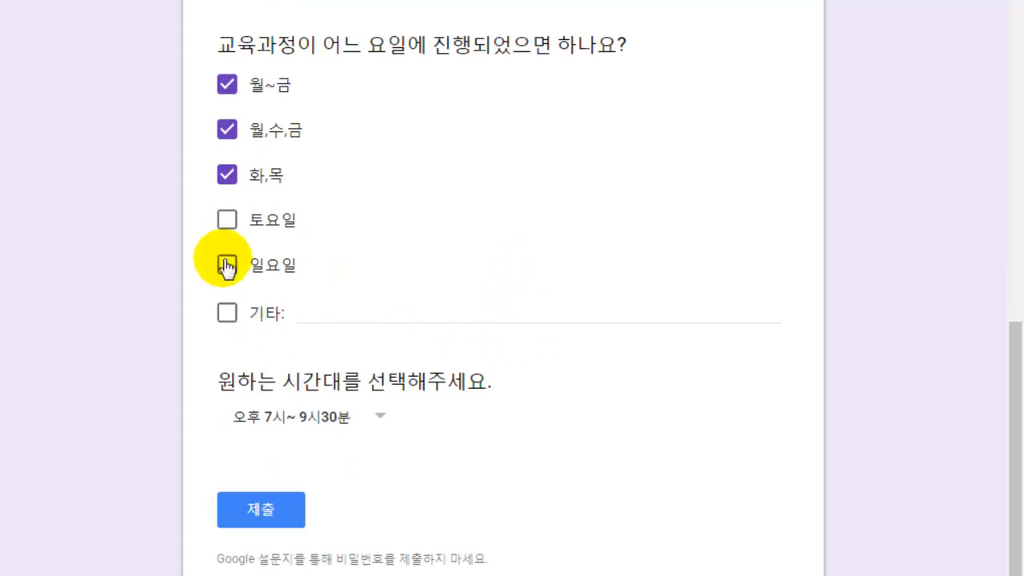
pyautogui.click(378, 413)
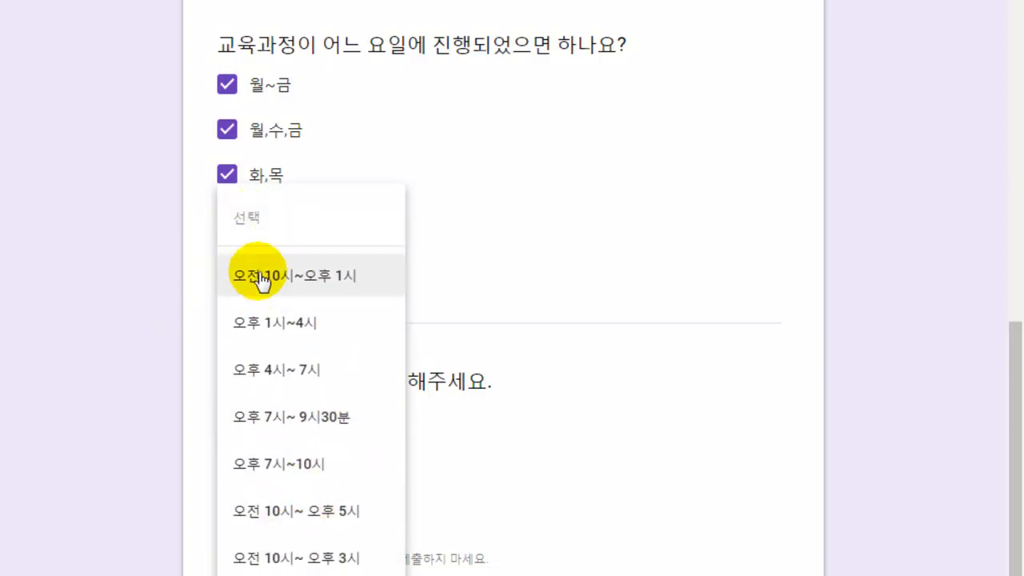
pyautogui.click(268, 231)
pyautogui.click(316, 410)
pyautogui.click(312, 454)
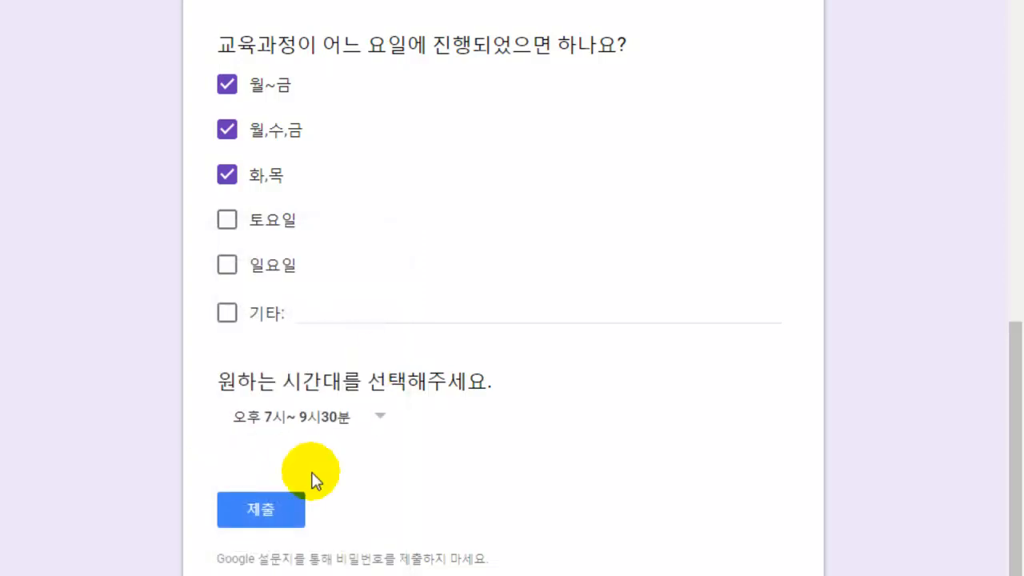
# - Leave the preview without submitting the test answers and return to editing the form
pyautogui.scroll(10, 431, 410)
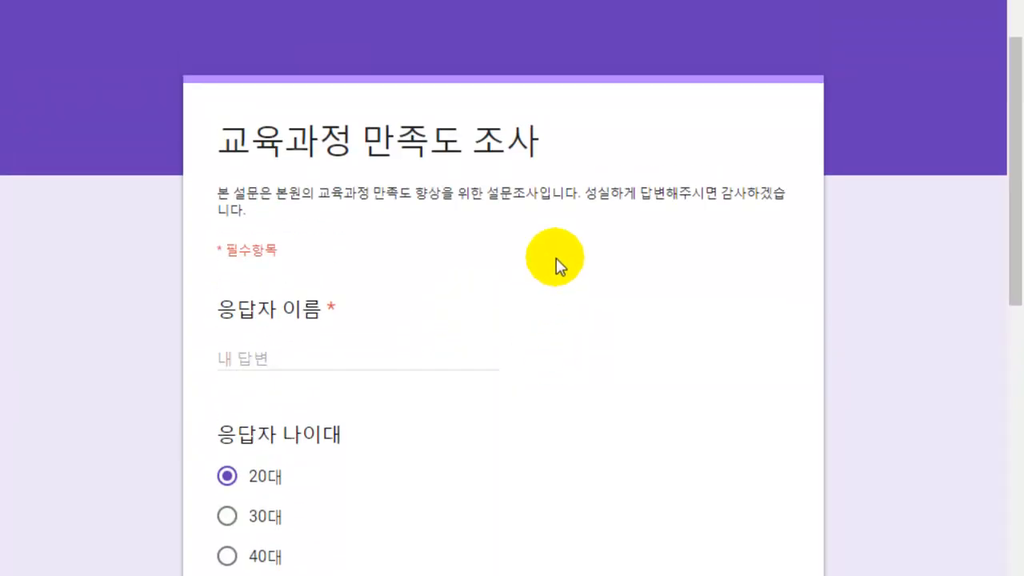
pyautogui.scroll(-10, 606, 110)
pyautogui.scroll(10, 602, 240)
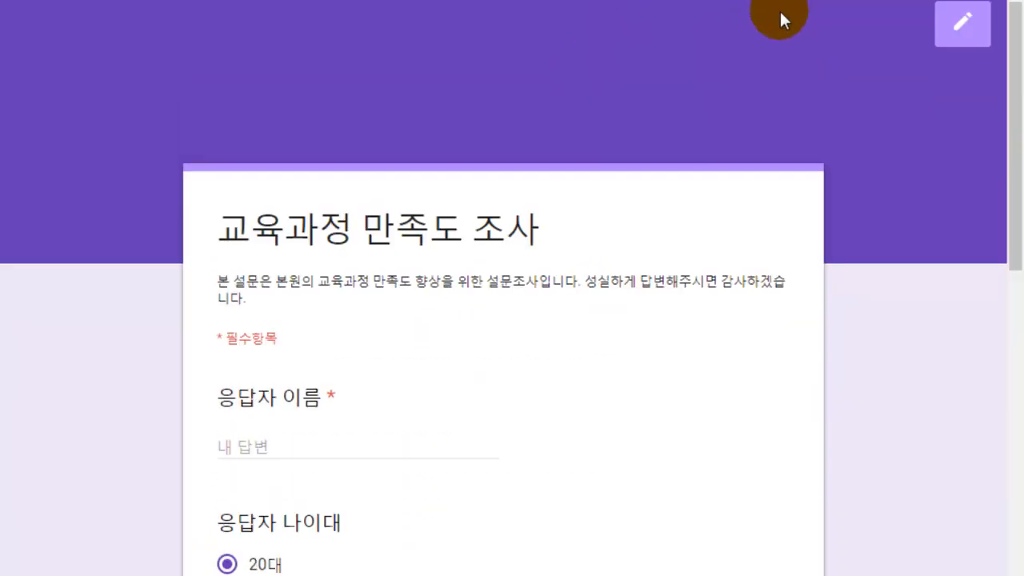
pyautogui.click(964, 32)
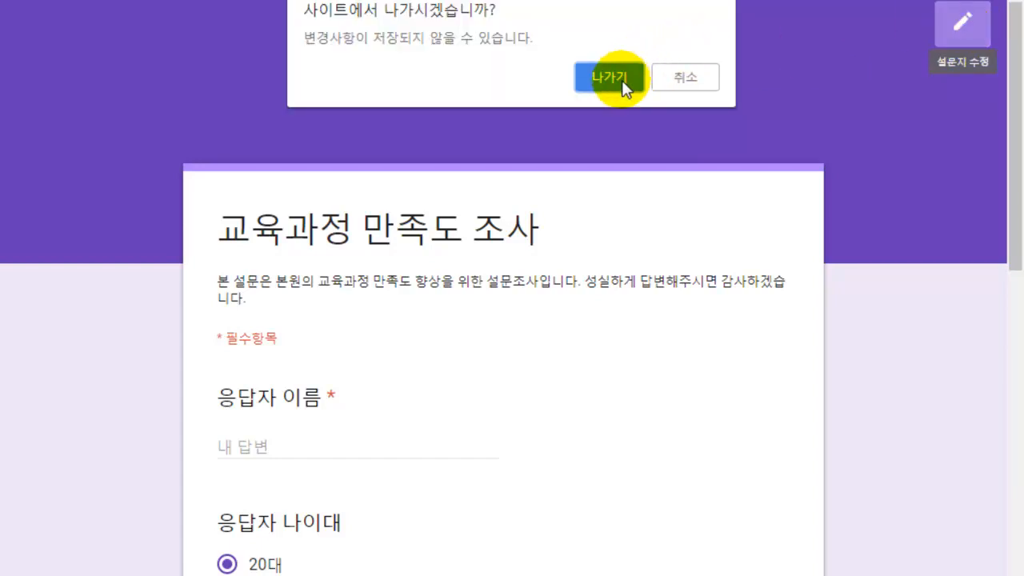
pyautogui.click(617, 78)
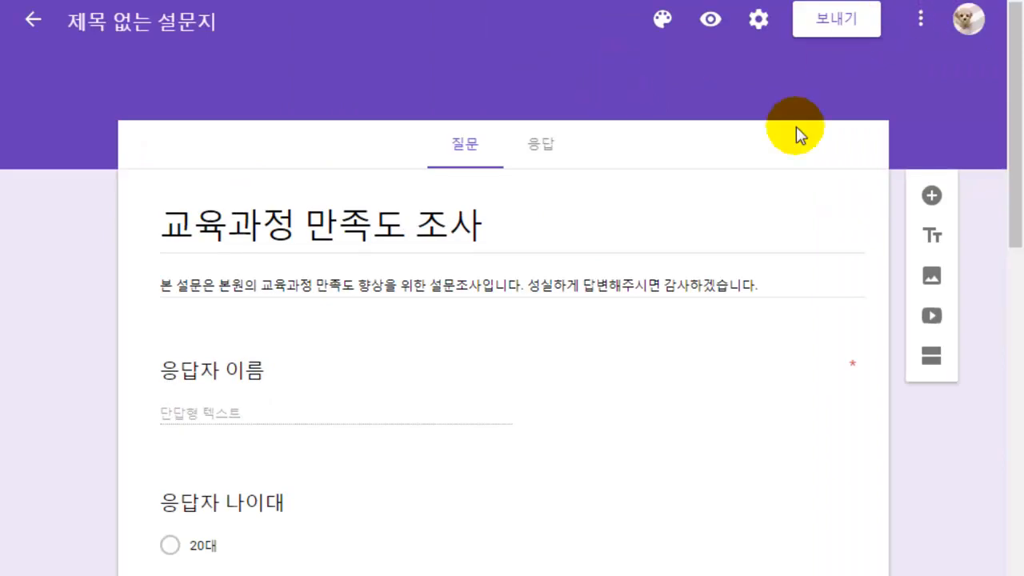
# - Enable a description on the checkbox question 교육과정이 어느 요일에 진행되었으면 하나요?
pyautogui.scroll(-4, 713, 235)
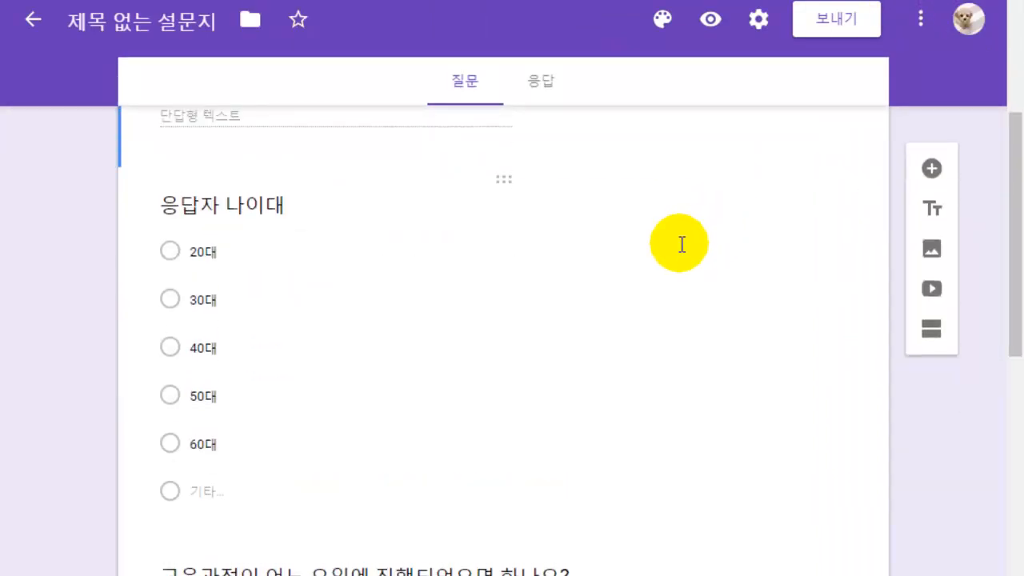
pyautogui.scroll(-3, 680, 244)
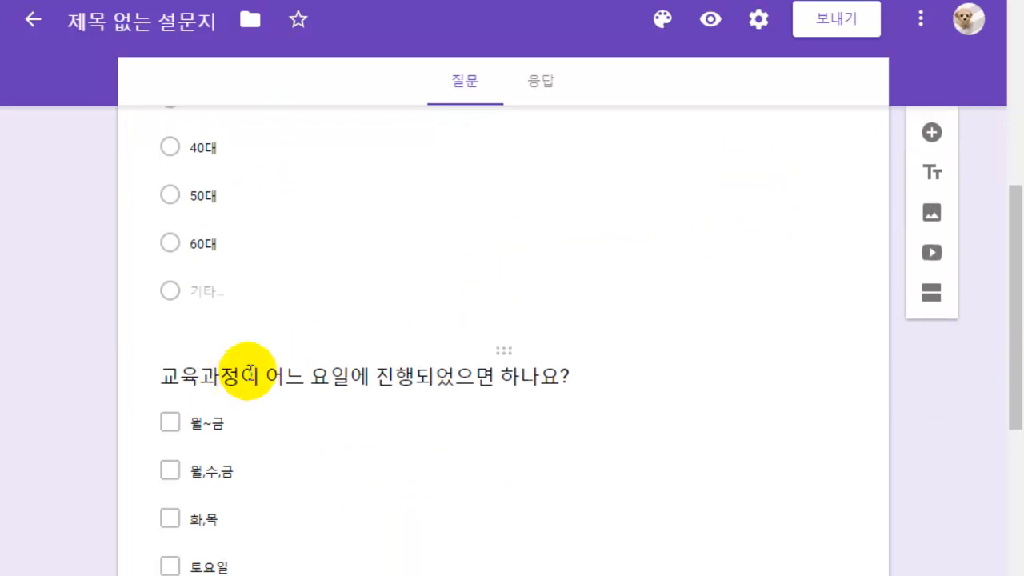
pyautogui.scroll(-1, 200, 368)
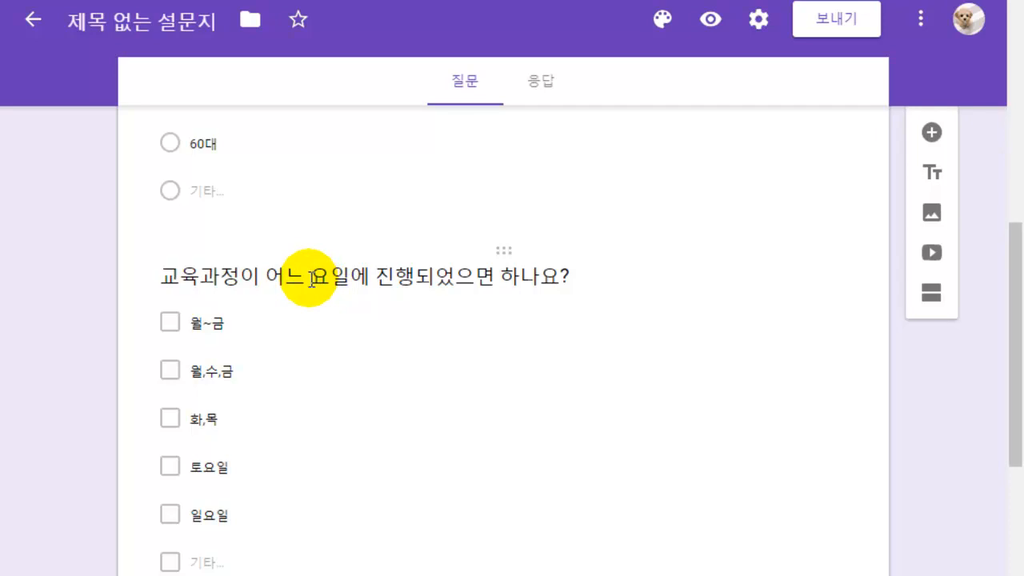
pyautogui.click(313, 276)
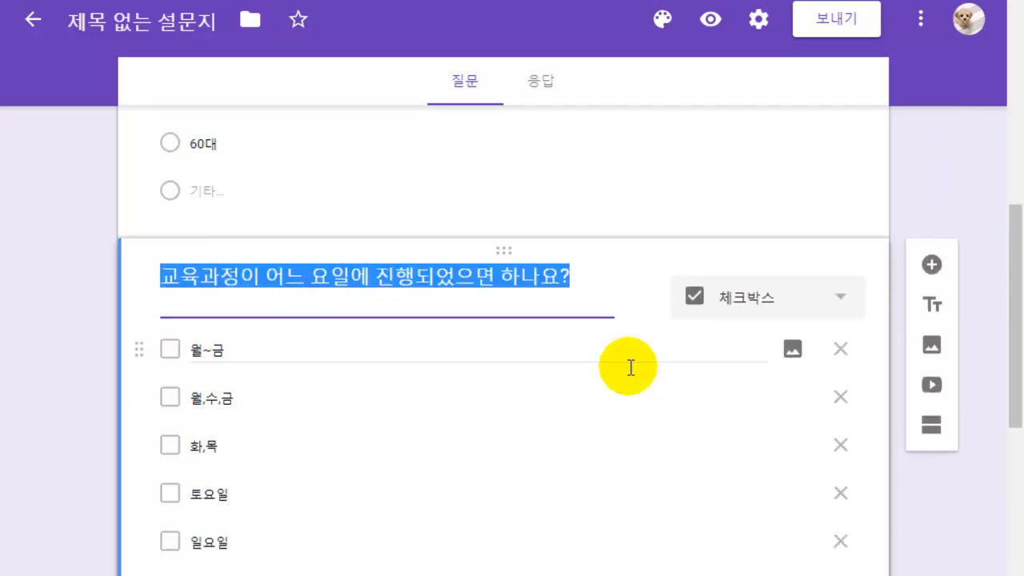
pyautogui.scroll(-2, 560, 416)
pyautogui.scroll(-2, 602, 433)
pyautogui.scroll(3, 624, 315)
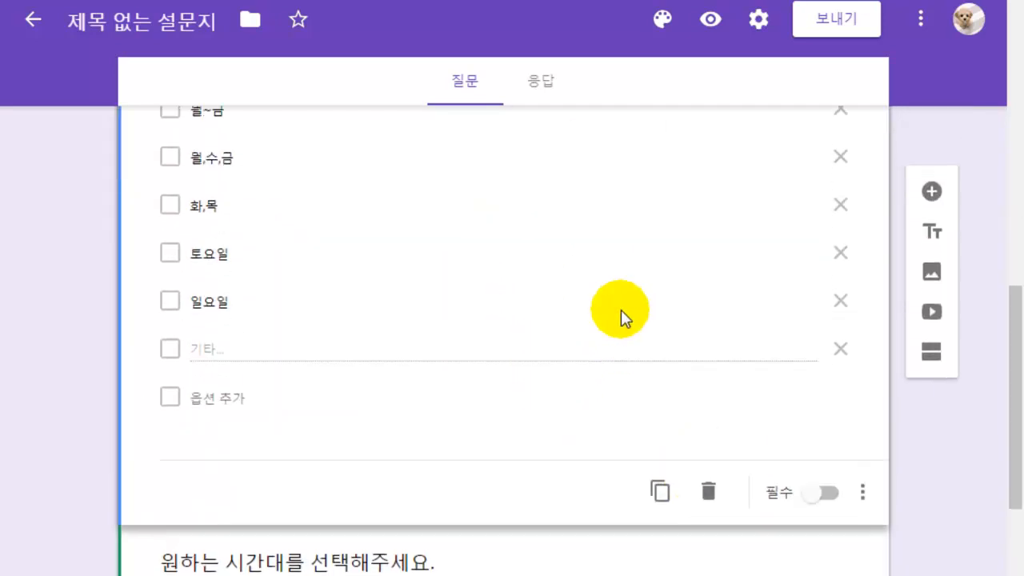
pyautogui.scroll(-2, 487, 251)
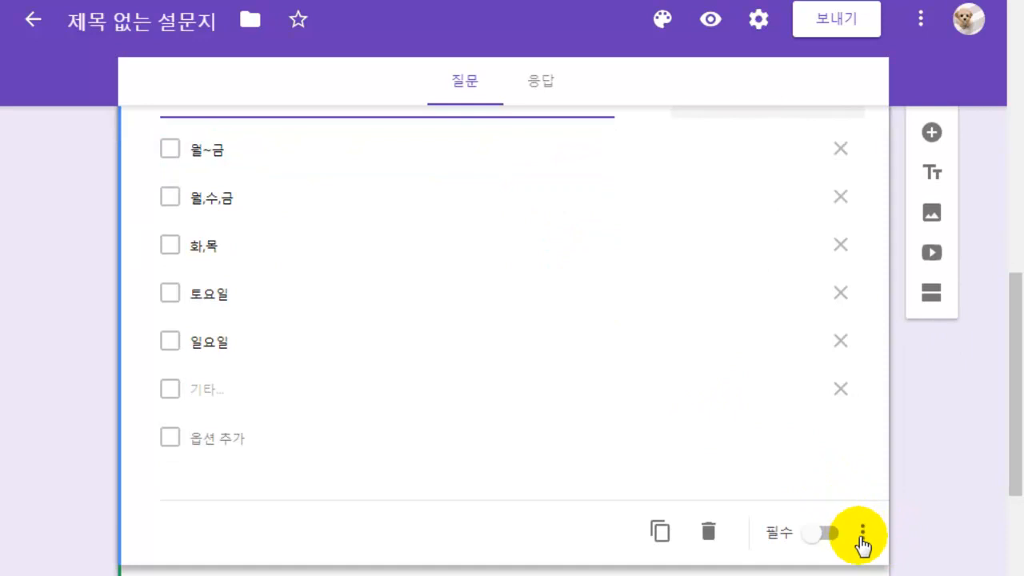
pyautogui.click(861, 534)
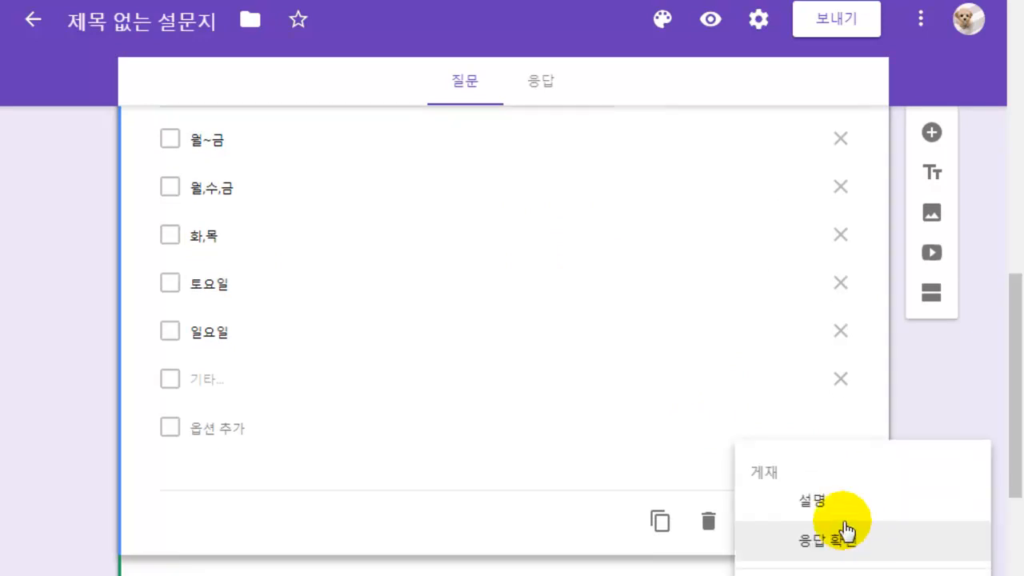
pyautogui.click(785, 499)
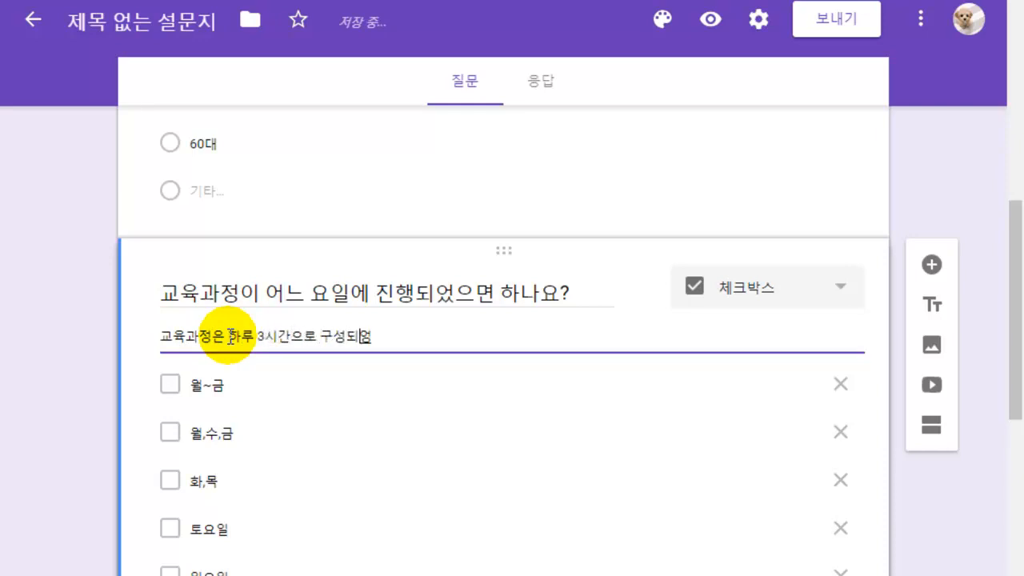
# - Enter the weekday question's description: 교육과정은 하루 3시간으로 구성되어있습니다, 주말반의 경우 오전 10시~오후 3시/ 오전 10시~ 오후 5시까지 운영합니다
pyautogui.write('이')
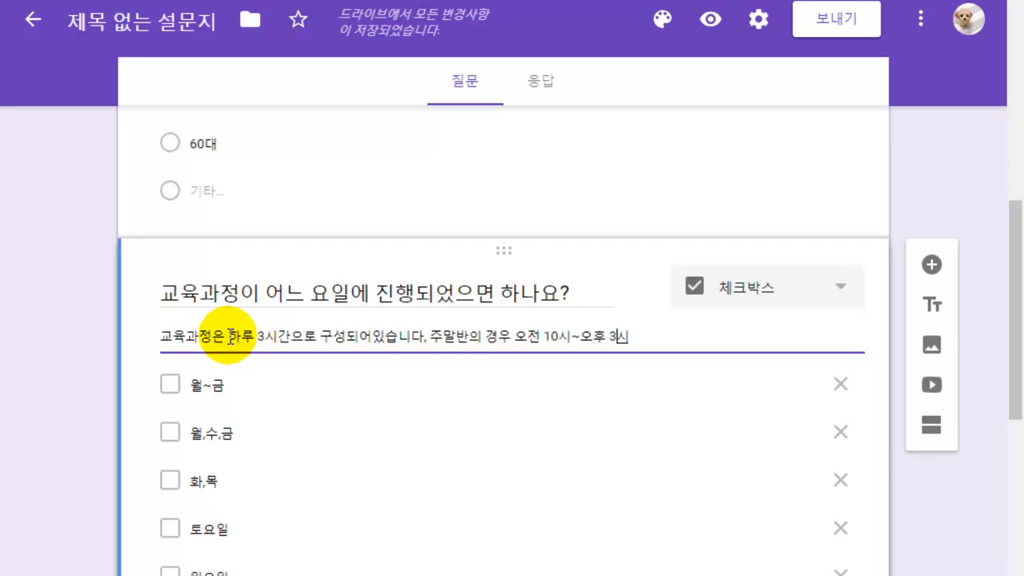
pyautogui.write('ㅅ')
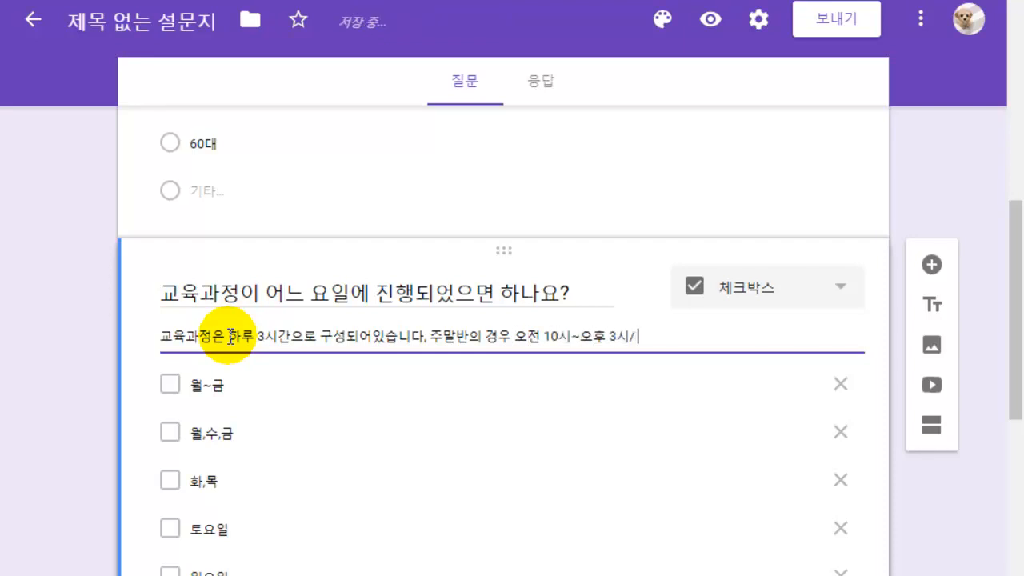
pyautogui.write('ㅣ/ 오전 10시~ 오후 5시까지 운영합니다.')
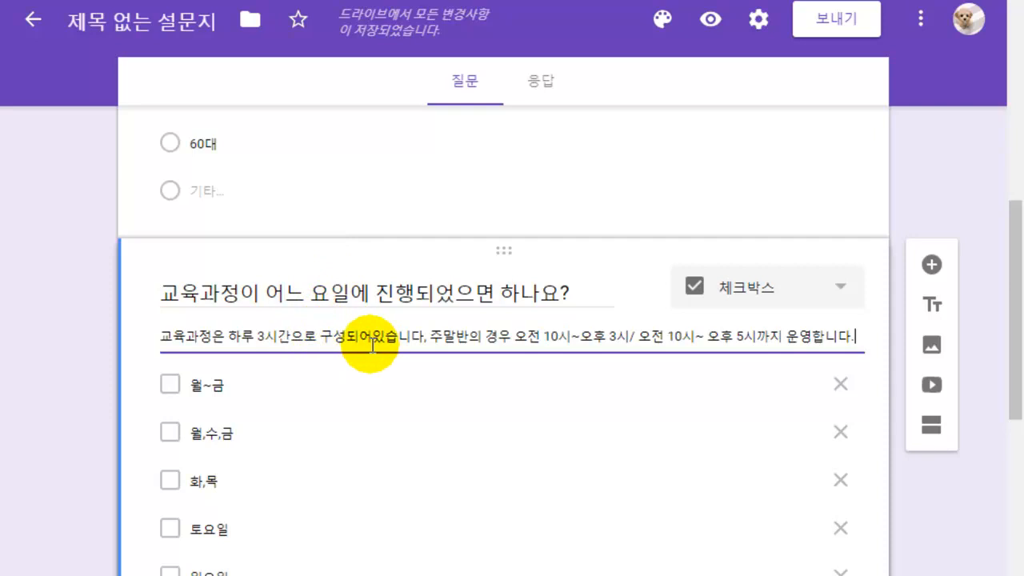
# - Add a title and description block below the time-slot question
pyautogui.scroll(-4, 462, 371)
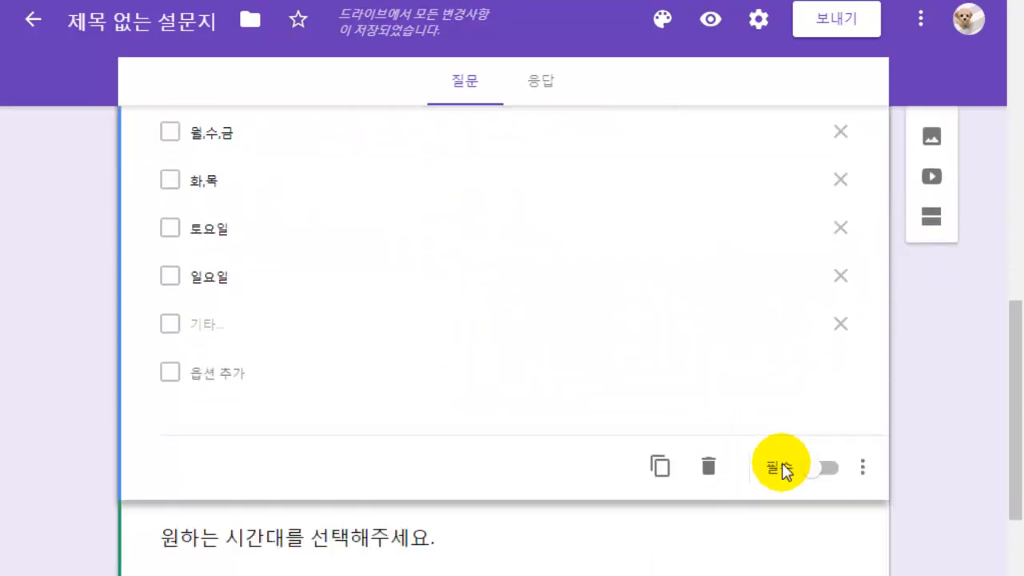
pyautogui.scroll(4, 870, 408)
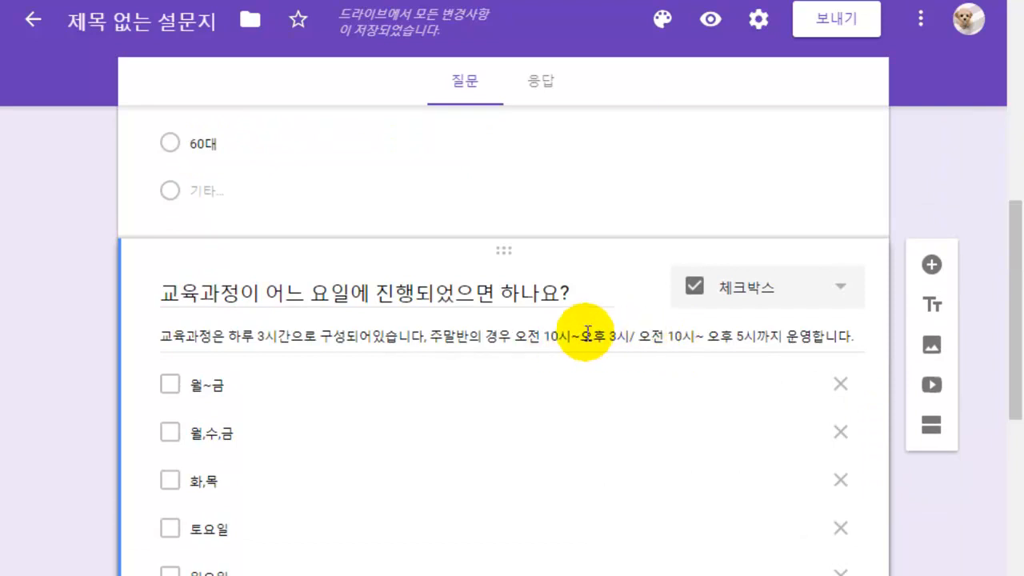
pyautogui.scroll(-3, 501, 405)
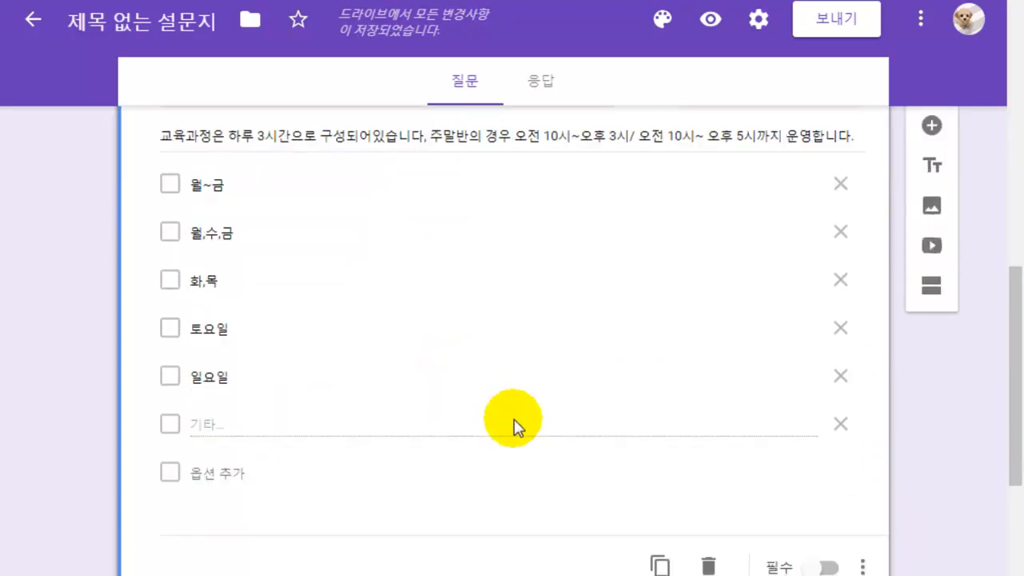
pyautogui.scroll(-5, 525, 441)
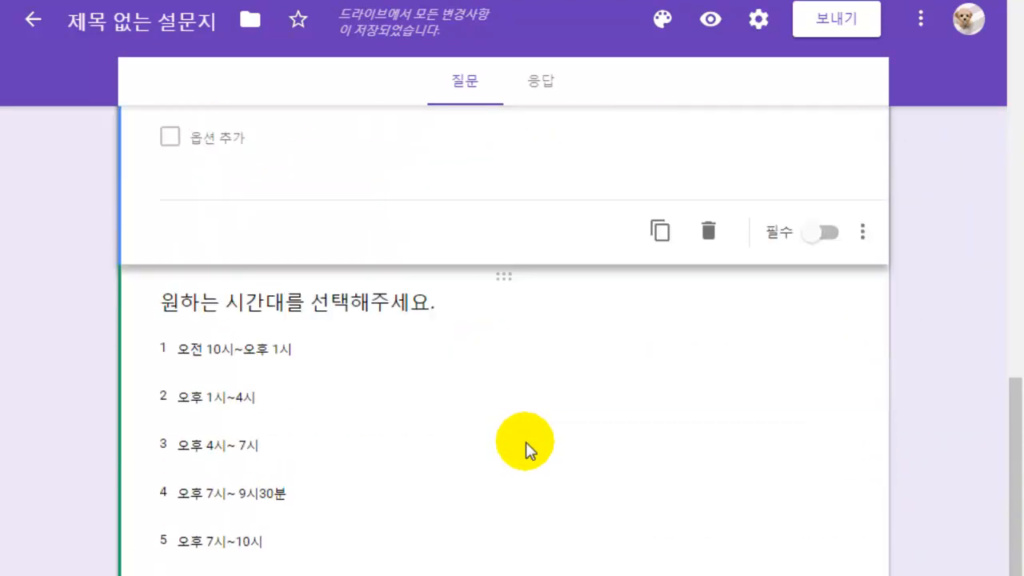
pyautogui.click(792, 540)
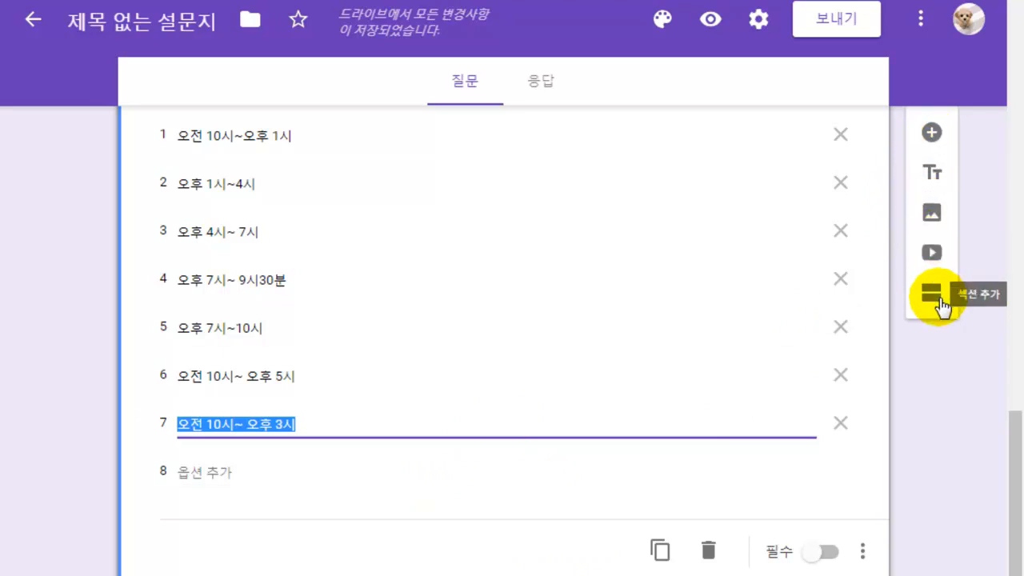
pyautogui.click(930, 183)
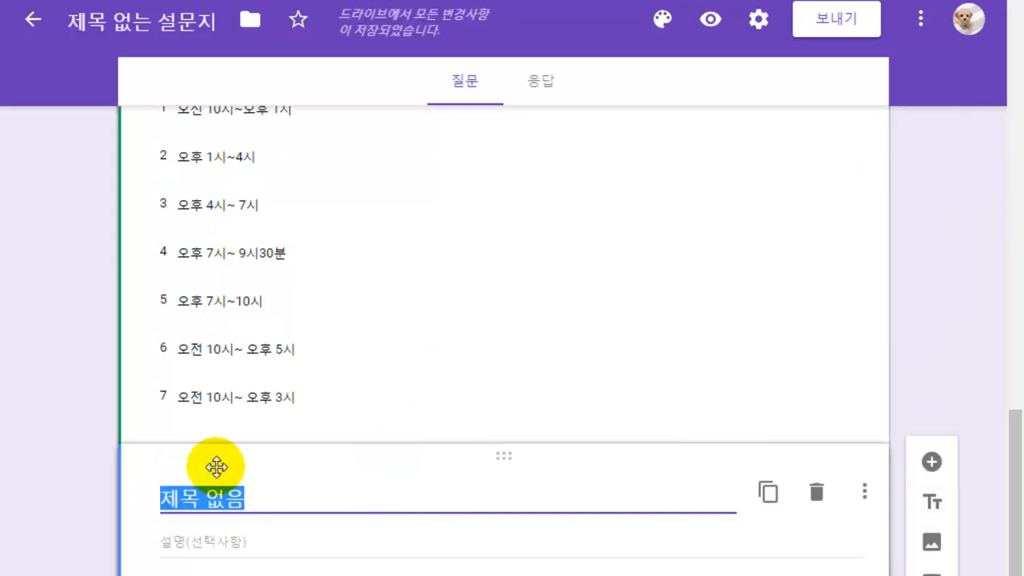
# - Title the new title and description block below the time-slot question 강사평가사항
pyautogui.scroll(4, 213, 415)
pyautogui.scroll(10, 213, 416)
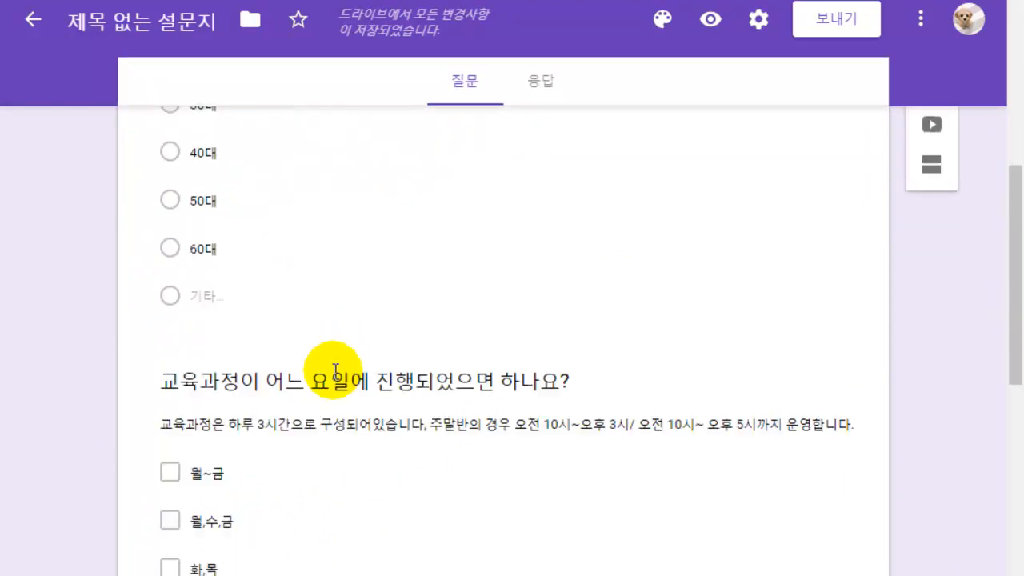
pyautogui.scroll(-14, 339, 360)
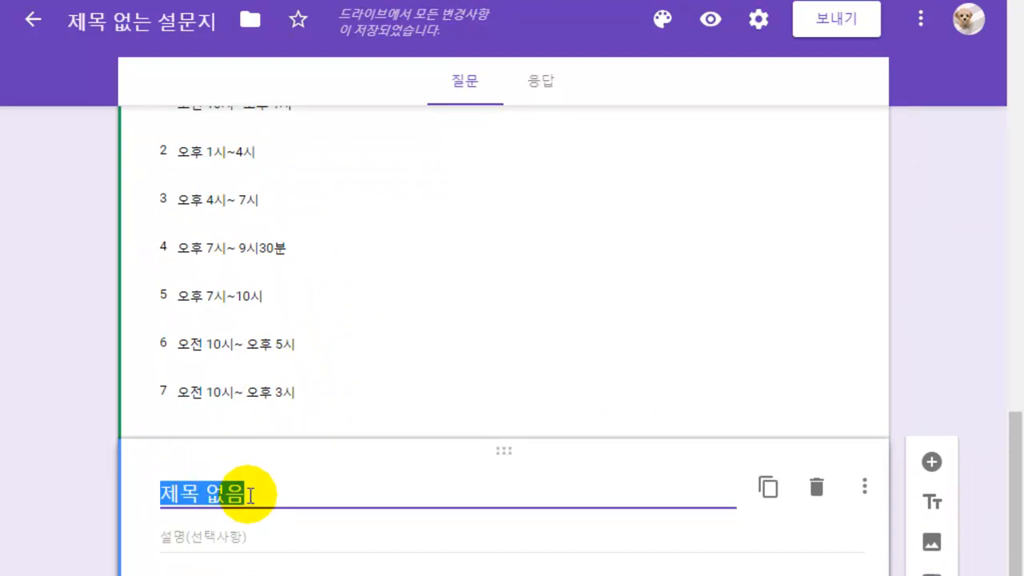
pyautogui.write('ㄱ')
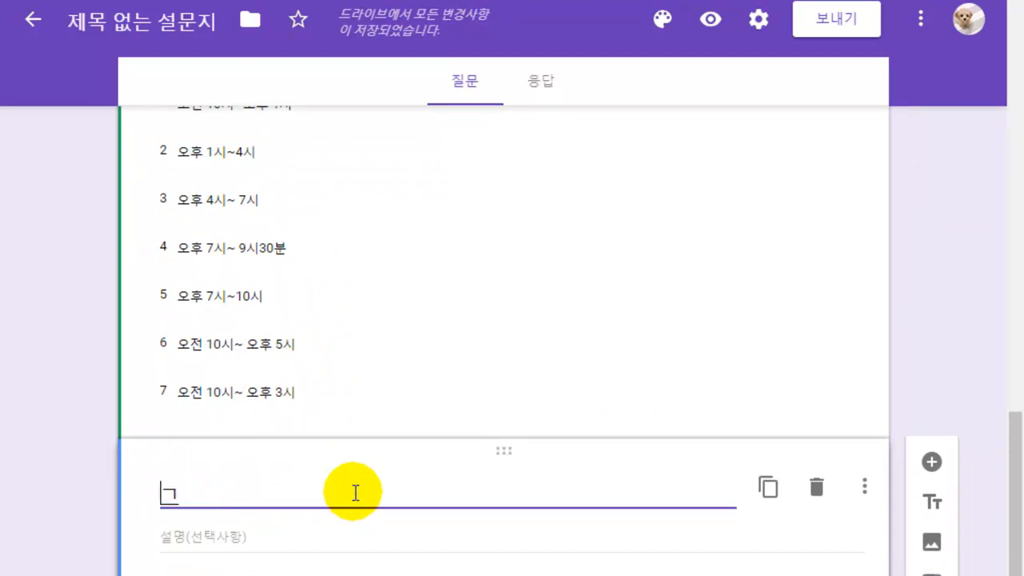
pyautogui.press('BackSpace')
pyautogui.write('ㄱ')
pyautogui.press('BackSpace')
pyautogui.write('과정')
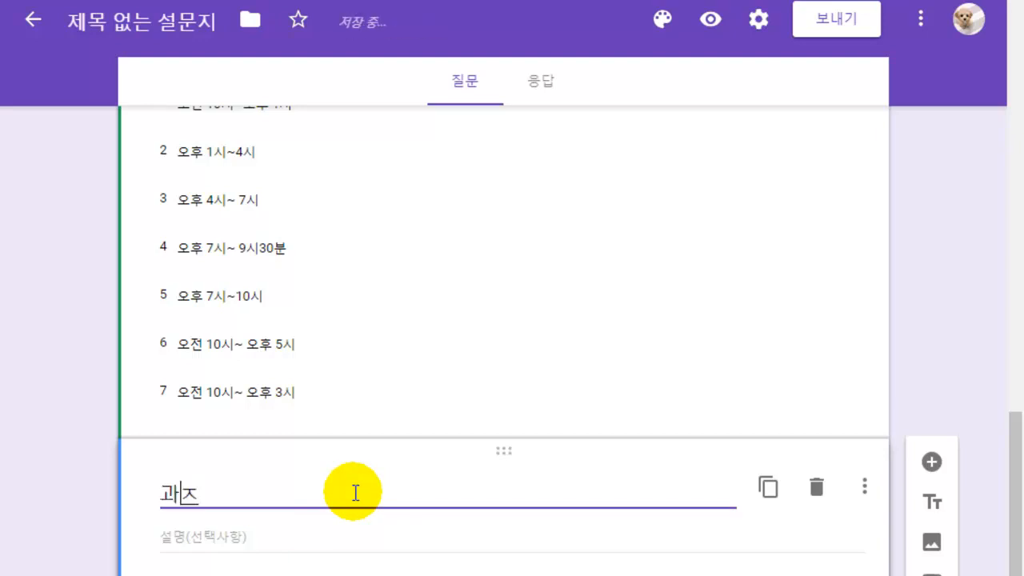
pyautogui.press('BackSpace')
pyautogui.scroll(10, 424, 361)
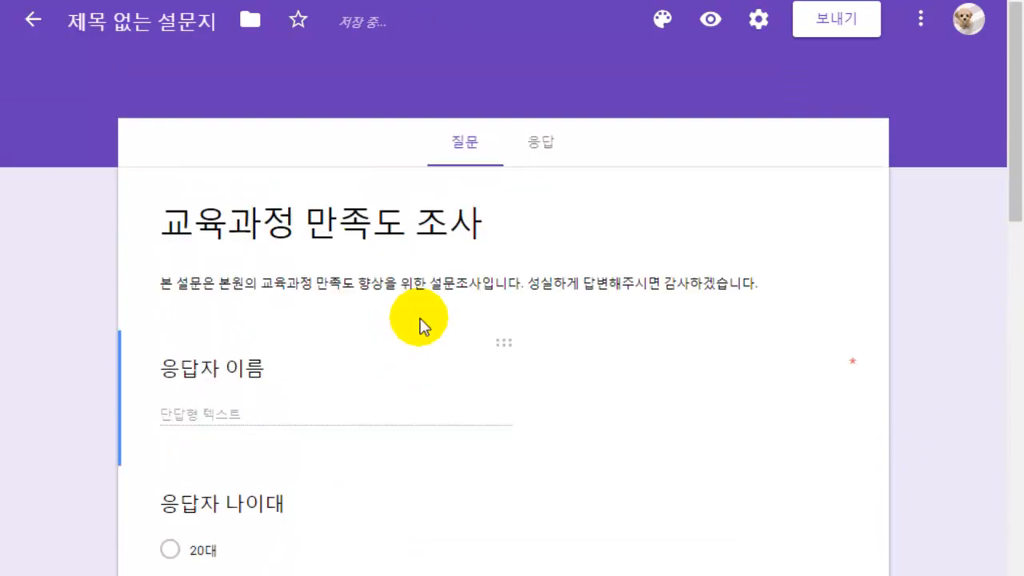
pyautogui.scroll(-15, 344, 432)
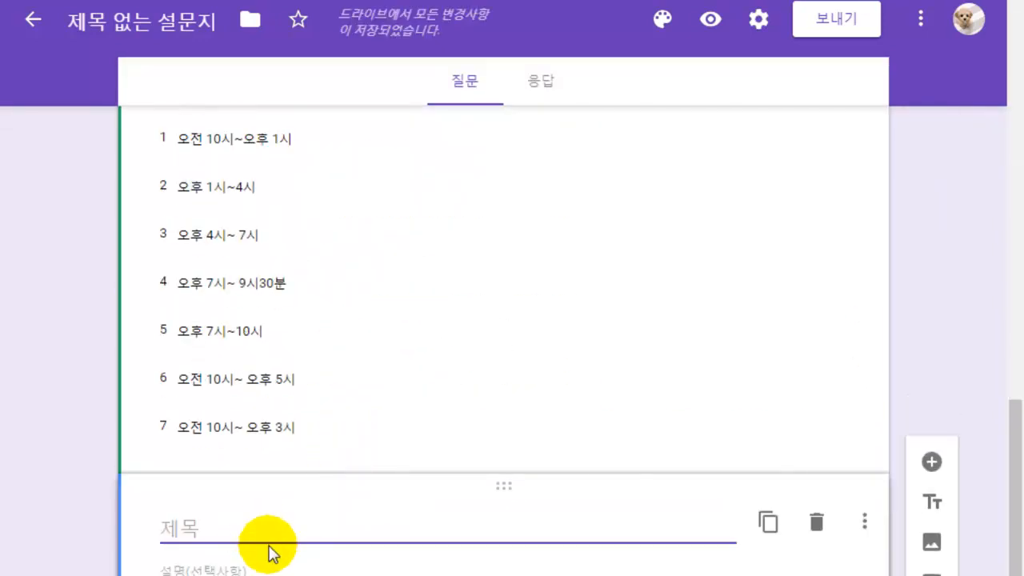
pyautogui.write('강사평가사항')
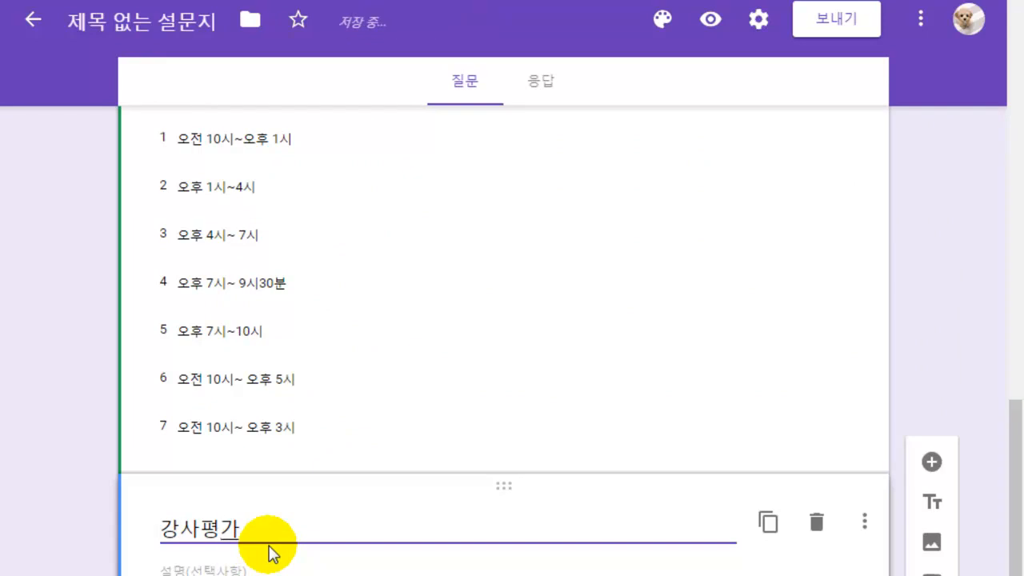
# - Begin the title block's description with the word 위
pyautogui.click(250, 569)
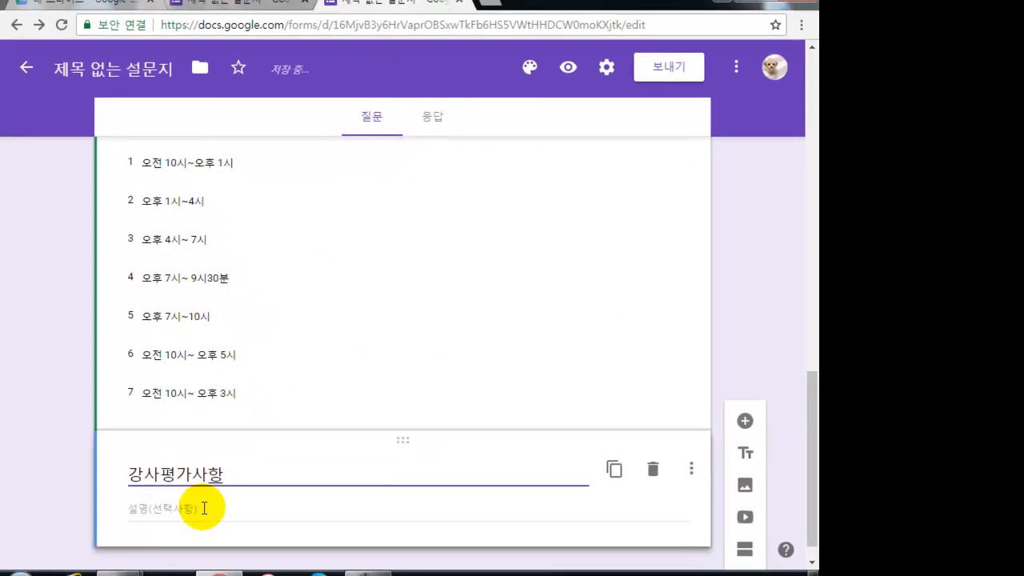
pyautogui.write('오')
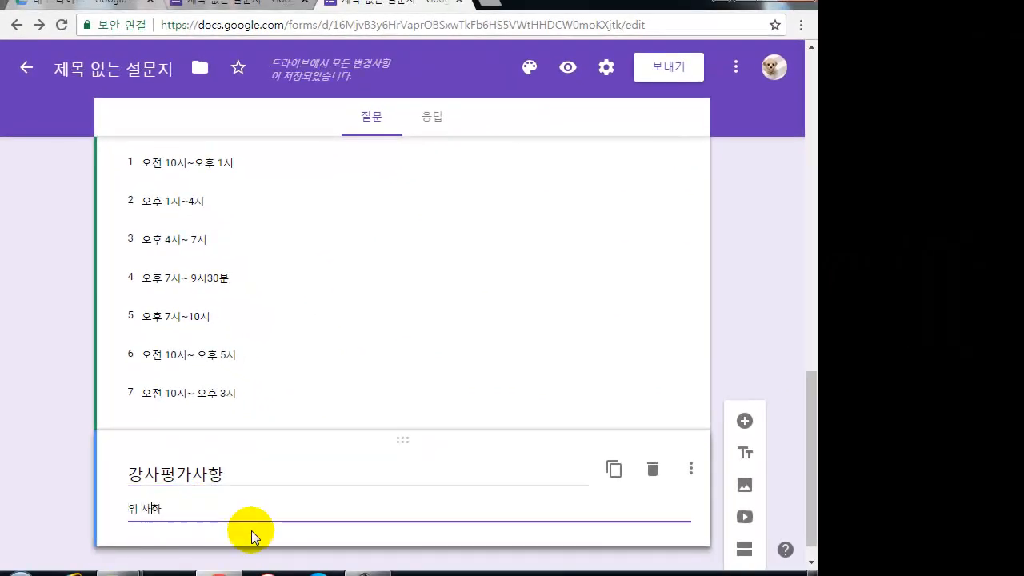
pyautogui.press('BackSpace')
pyautogui.press('BackSpace')
pyautogui.press('BackSpace')
pyautogui.write('새')
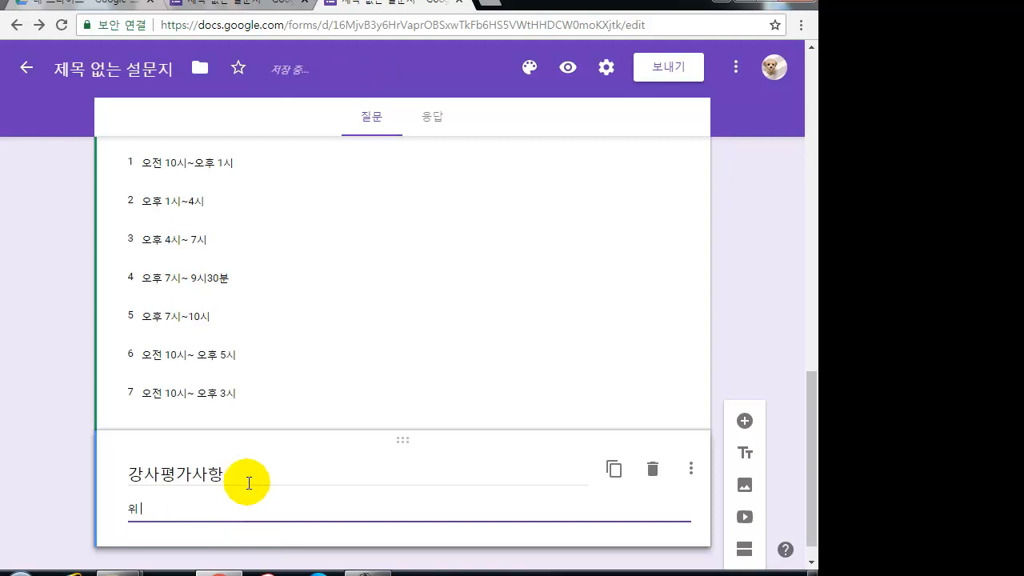
# - Change the title block's heading to 강사 평가조사
pyautogui.doubleClick(247, 474)
pyautogui.click(249, 477)
pyautogui.press('BackSpace')
pyautogui.press('BackSpace')
pyautogui.write('조사')
pyautogui.click(168, 474)
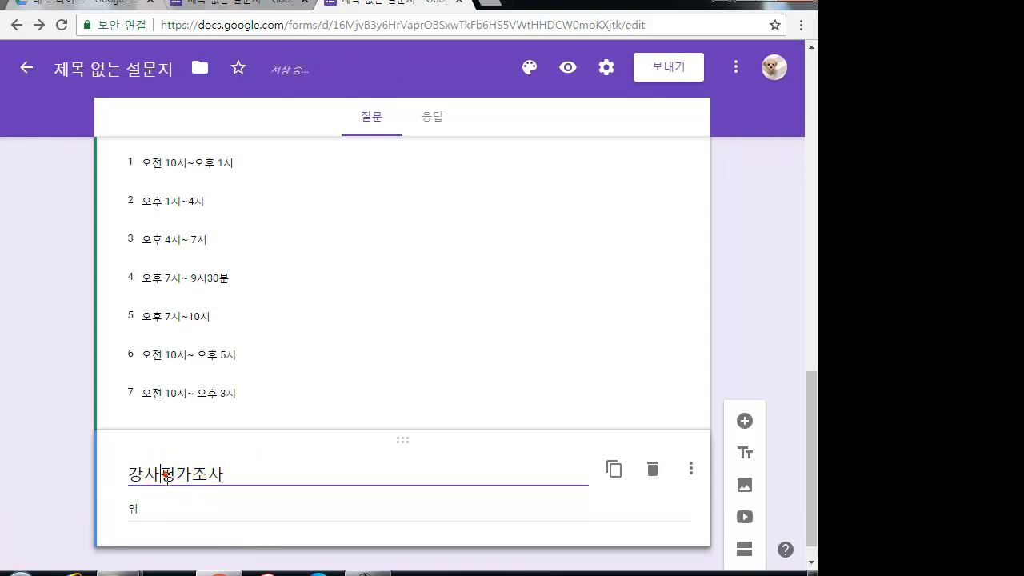
# - Complete the title block's description as 위 설문은 강의를 진행하는 선생님들의 수업의 질 향상을 위해 받는 설문입니다..
pyautogui.doubleClick(173, 503)
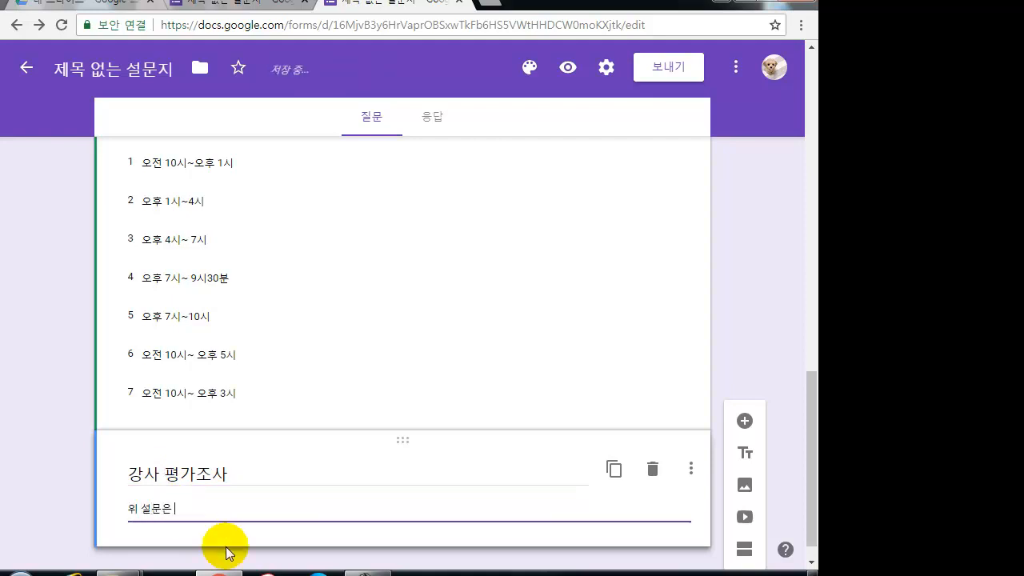
pyautogui.write('설문은 강의를 진행하는 선생님들의')
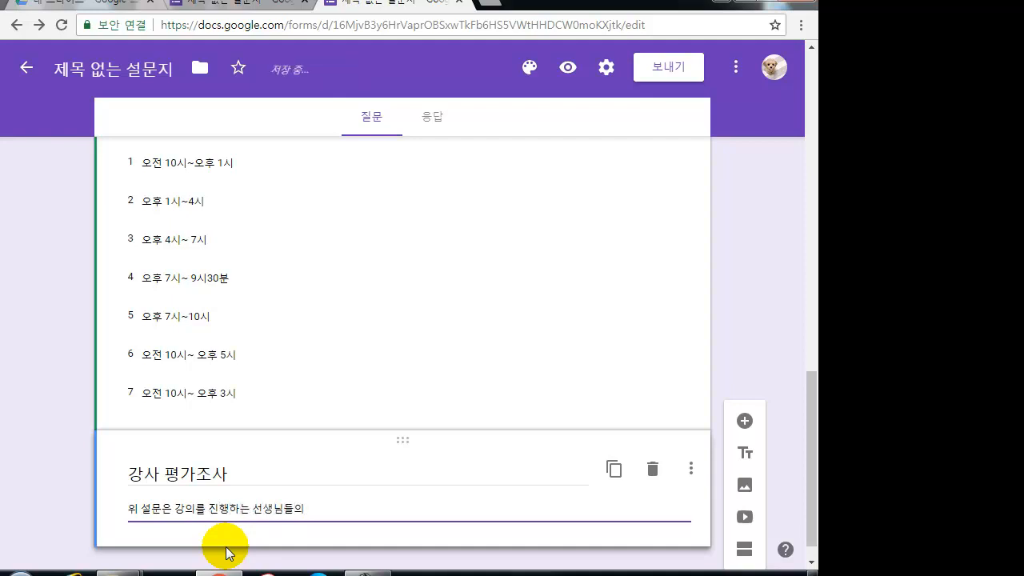
pyautogui.write('순')
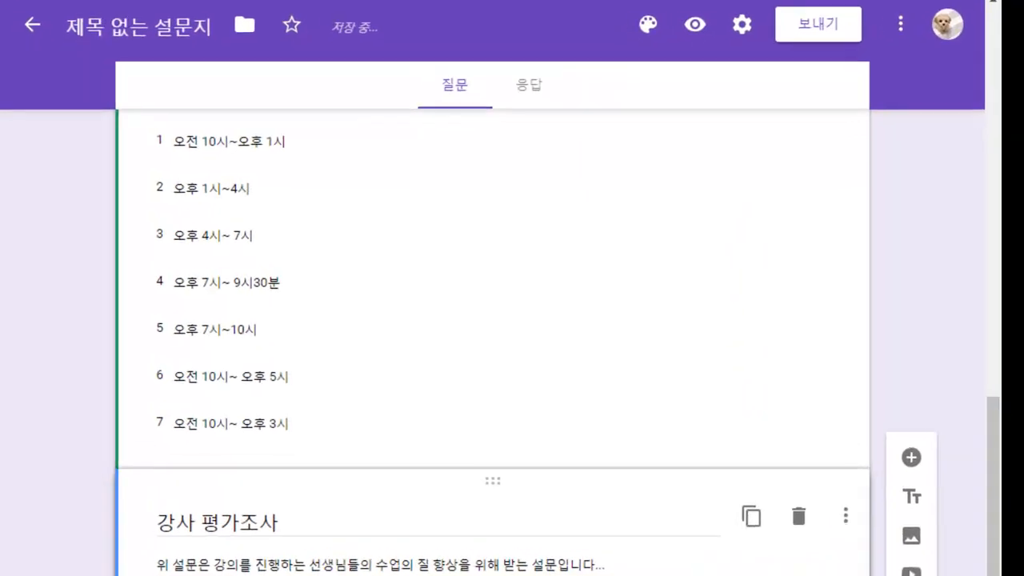
# - Add a new blank question below the 강사 평가조사 block and review the earlier questions
pyautogui.click(928, 465)
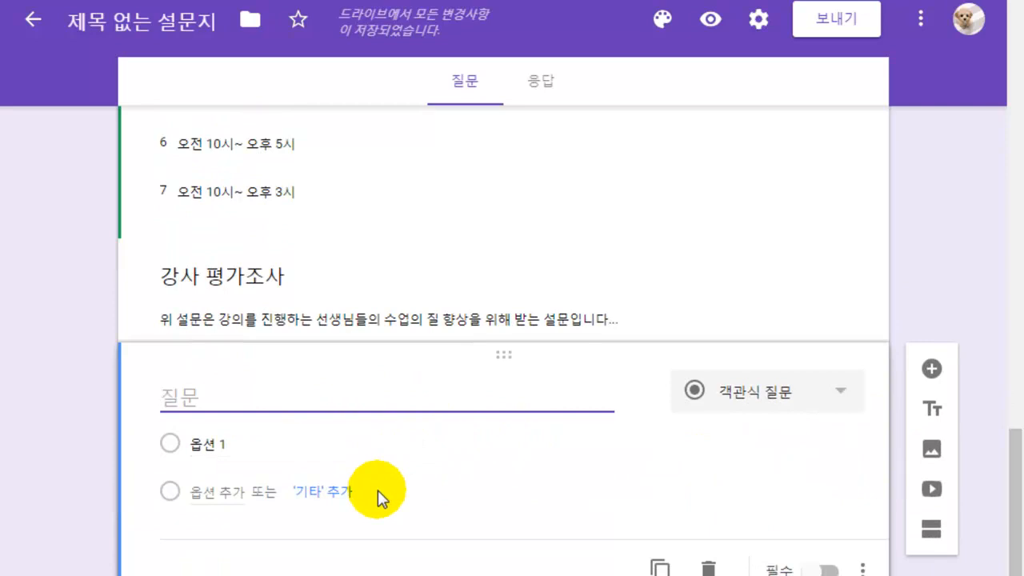
pyautogui.scroll(8, 382, 490)
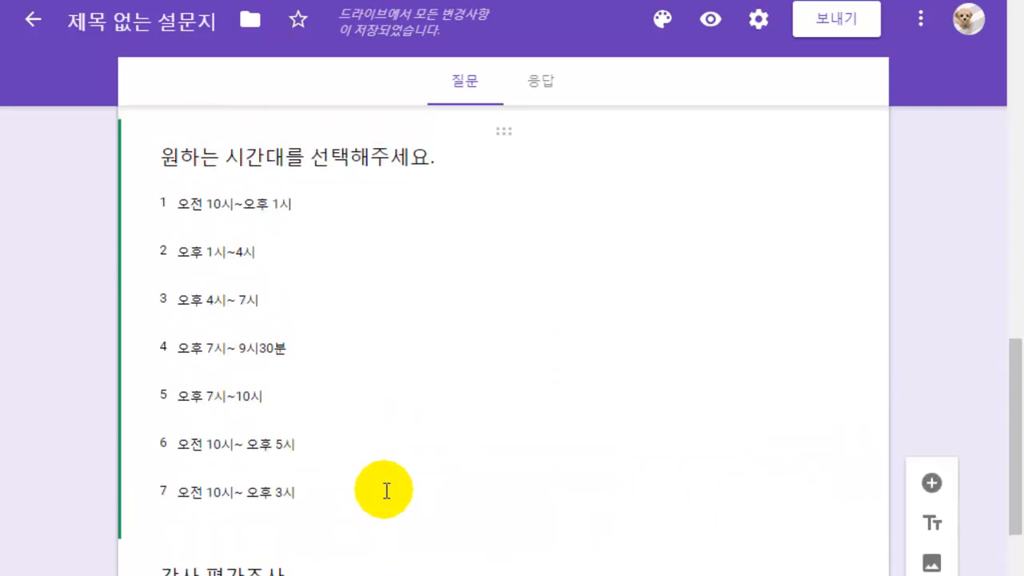
pyautogui.scroll(1, 385, 498)
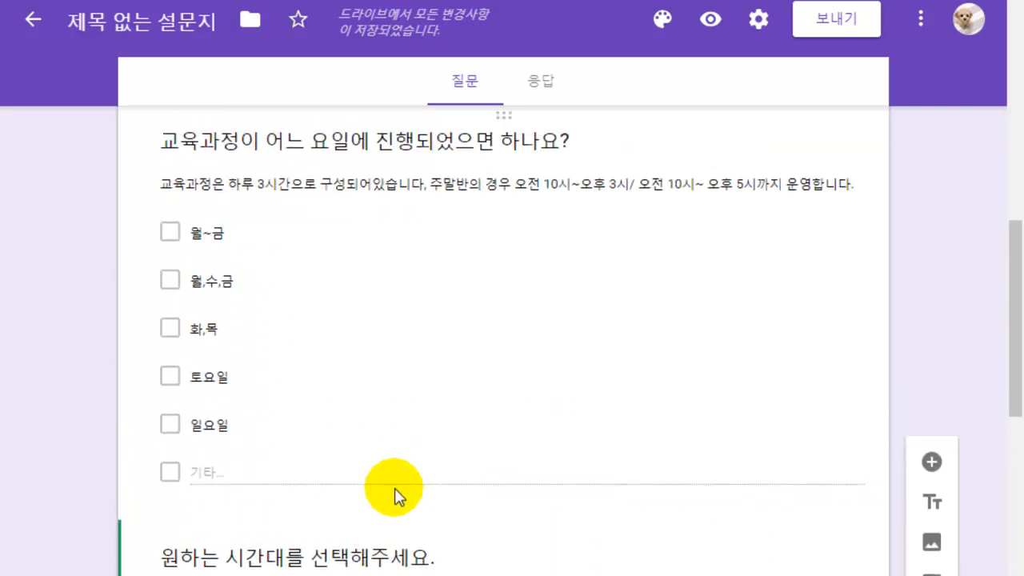
pyautogui.scroll(-9, 396, 492)
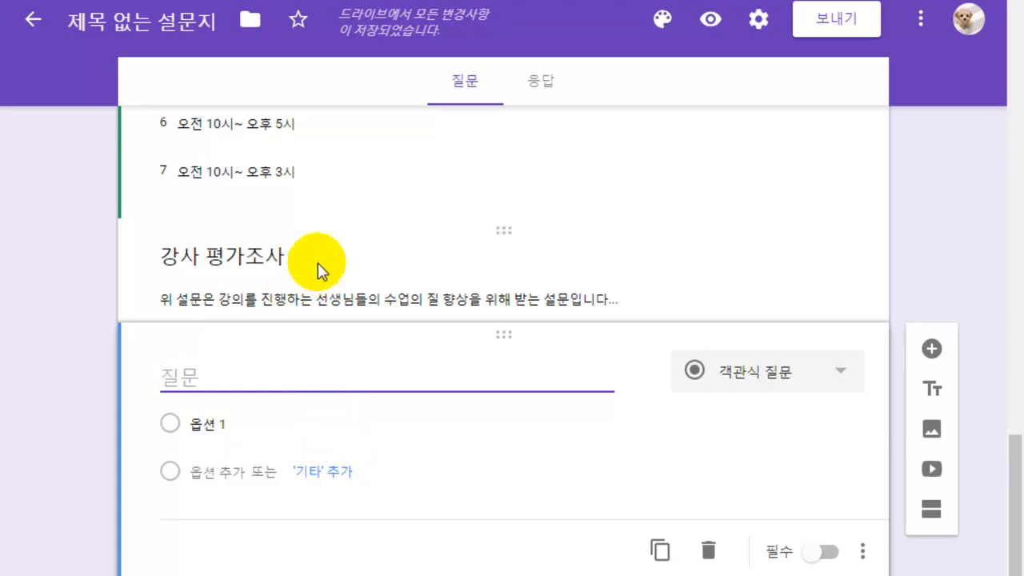
# - Delete the 강사 평가조사 title block and the blank question below it
pyautogui.click(373, 263)
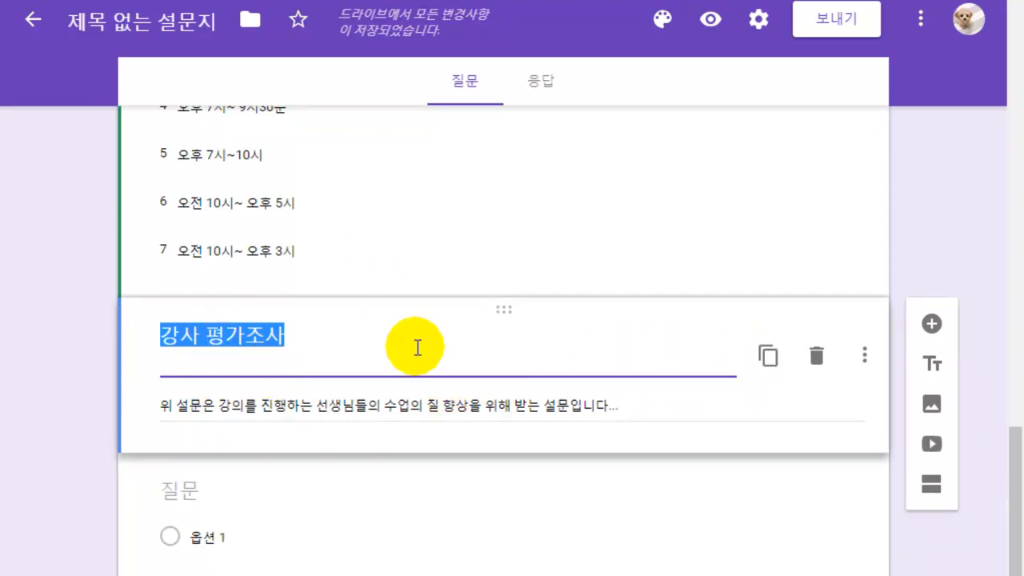
pyautogui.click(818, 361)
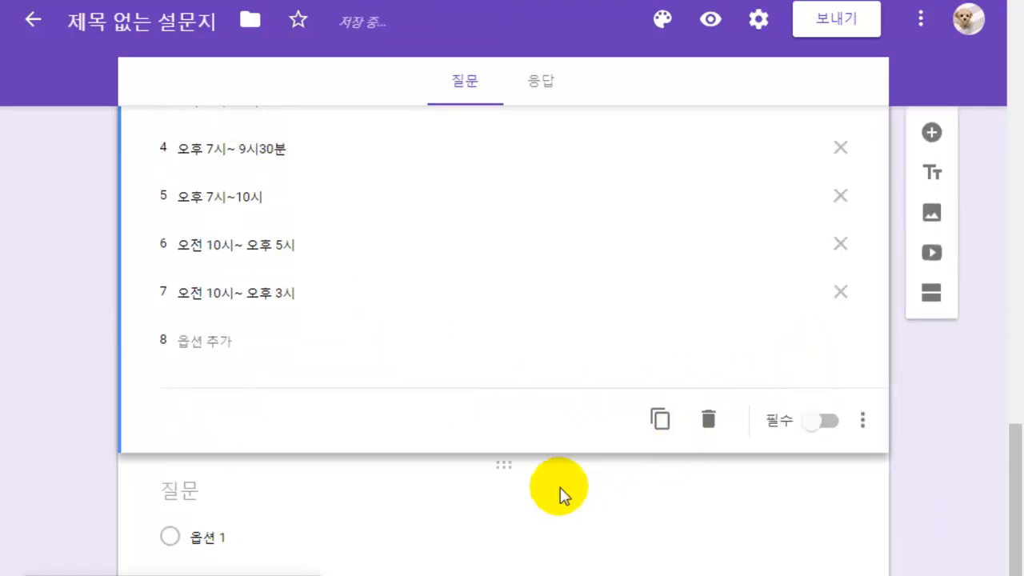
pyautogui.click(417, 502)
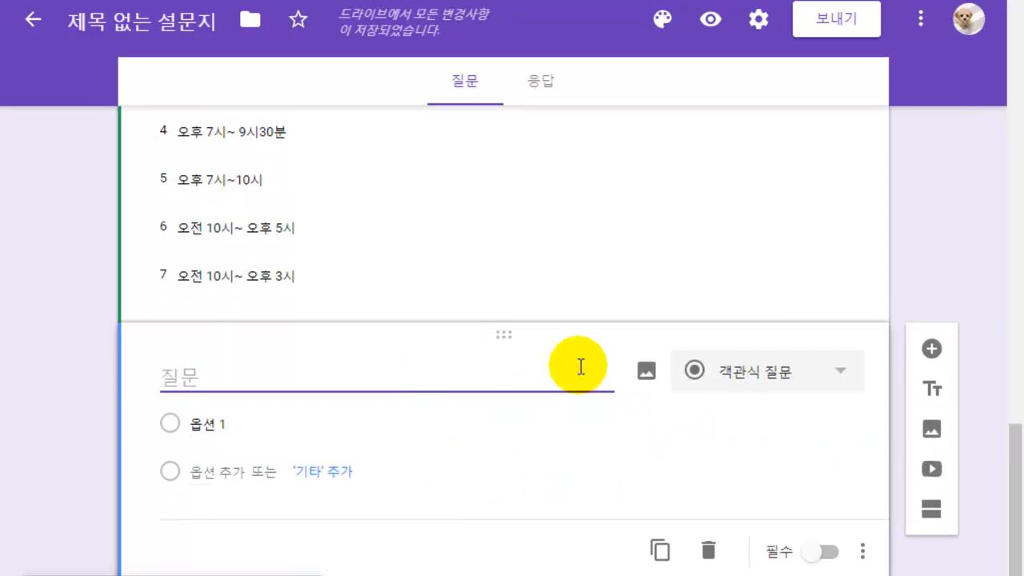
pyautogui.click(728, 562)
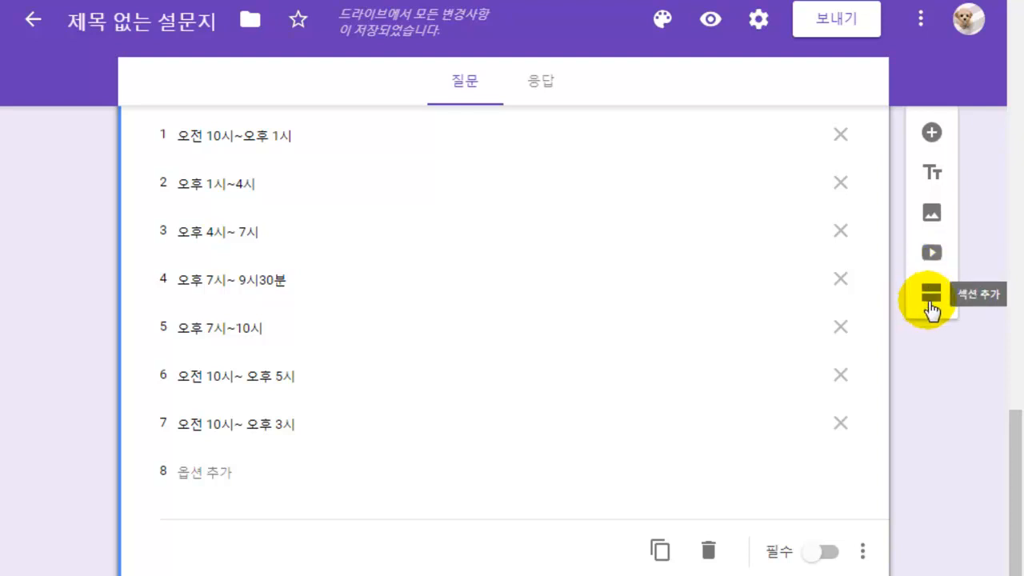
# - Add a new section after the time-slot question and set section 1 to continue with 2 섹션(제목 없는 섹션)으로 이동
pyautogui.click(931, 293)
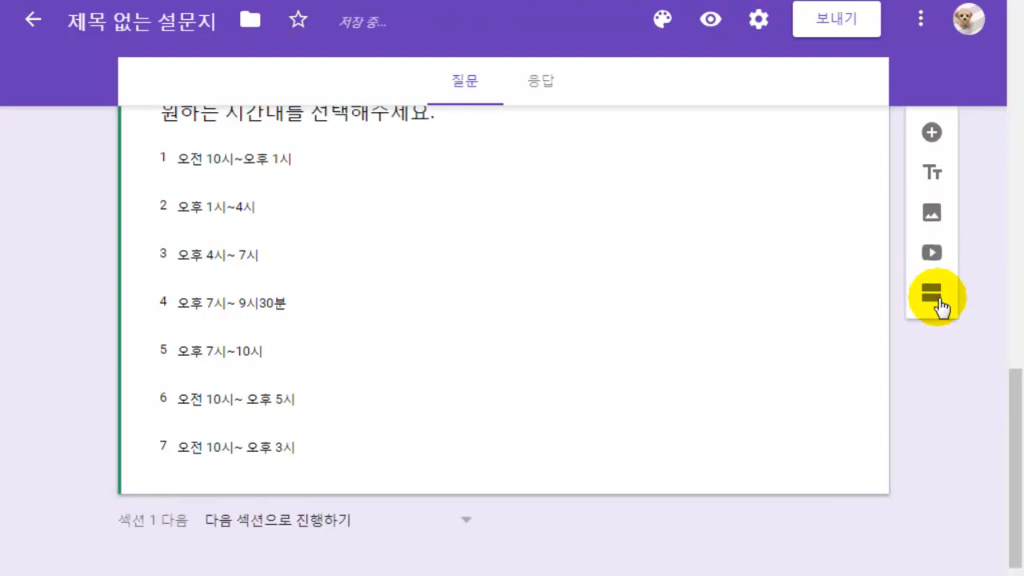
pyautogui.scroll(-2, 513, 486)
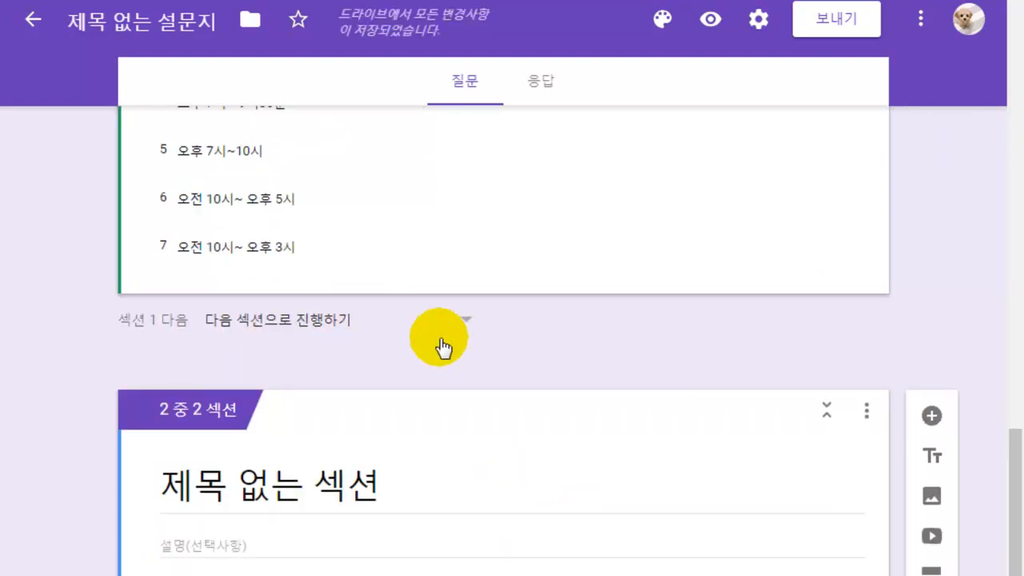
pyautogui.click(254, 318)
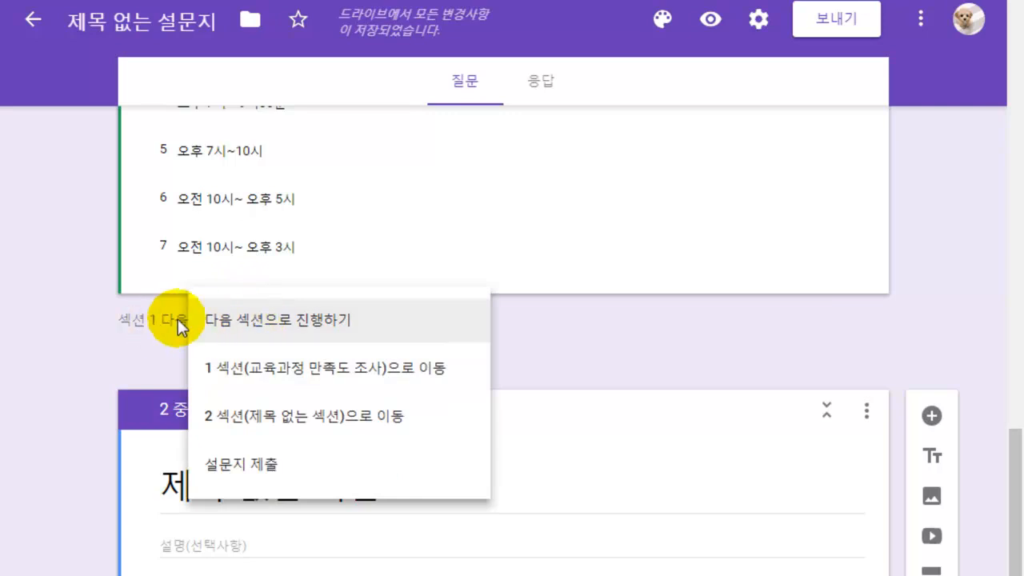
pyautogui.scroll(2, 298, 338)
pyautogui.scroll(15, 298, 338)
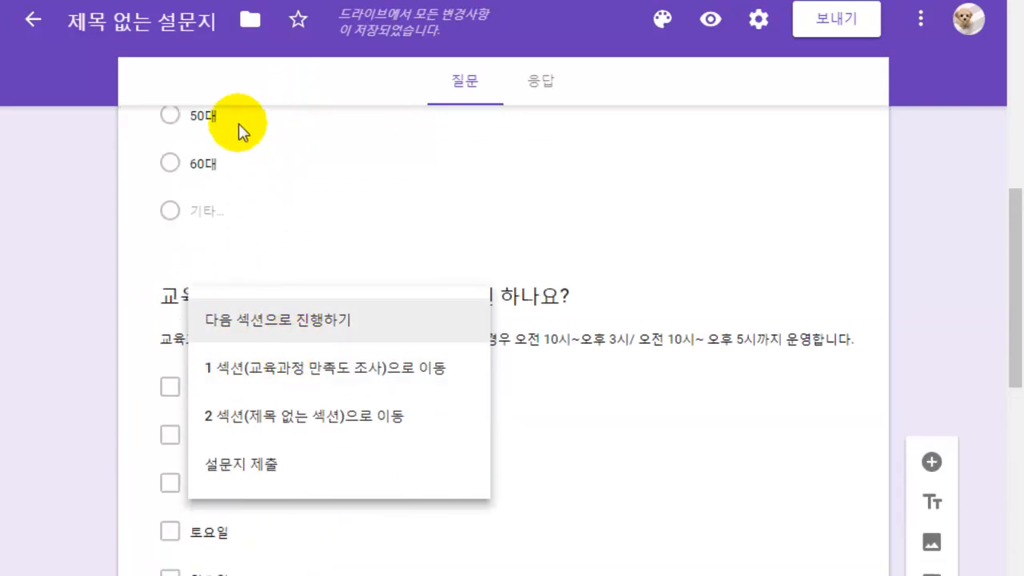
pyautogui.scroll(-15, 309, 382)
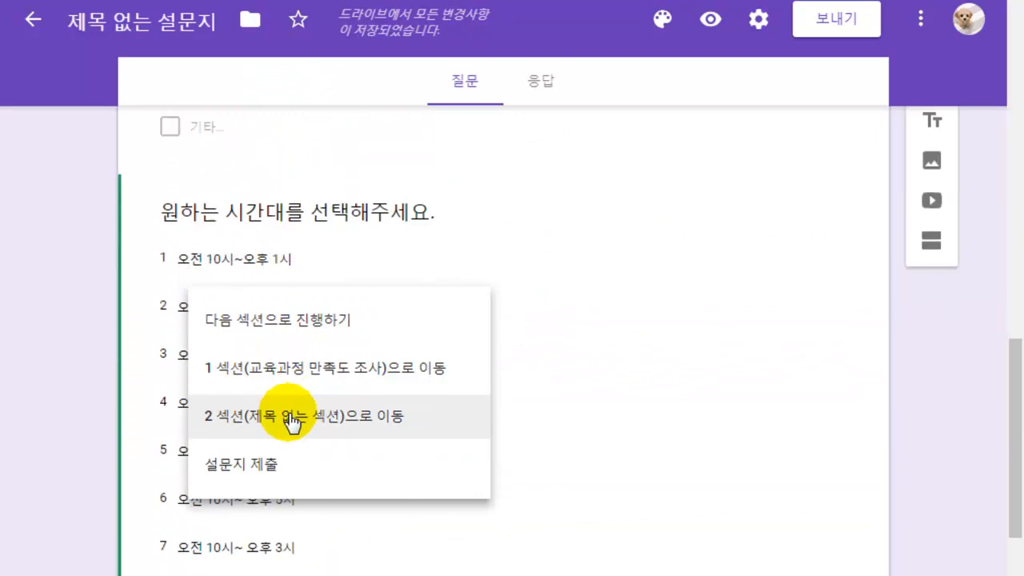
pyautogui.scroll(-2, 327, 430)
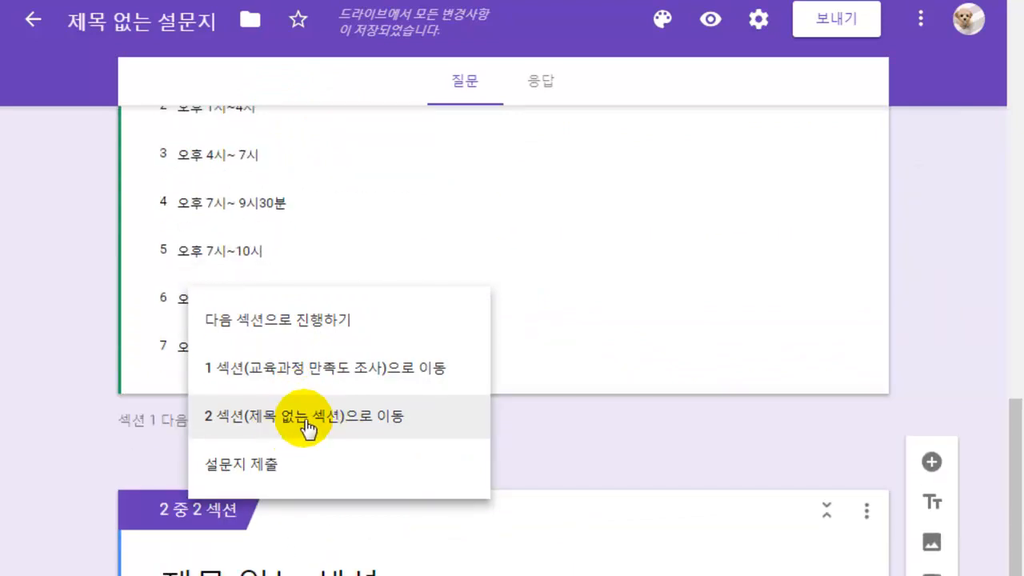
pyautogui.click(307, 424)
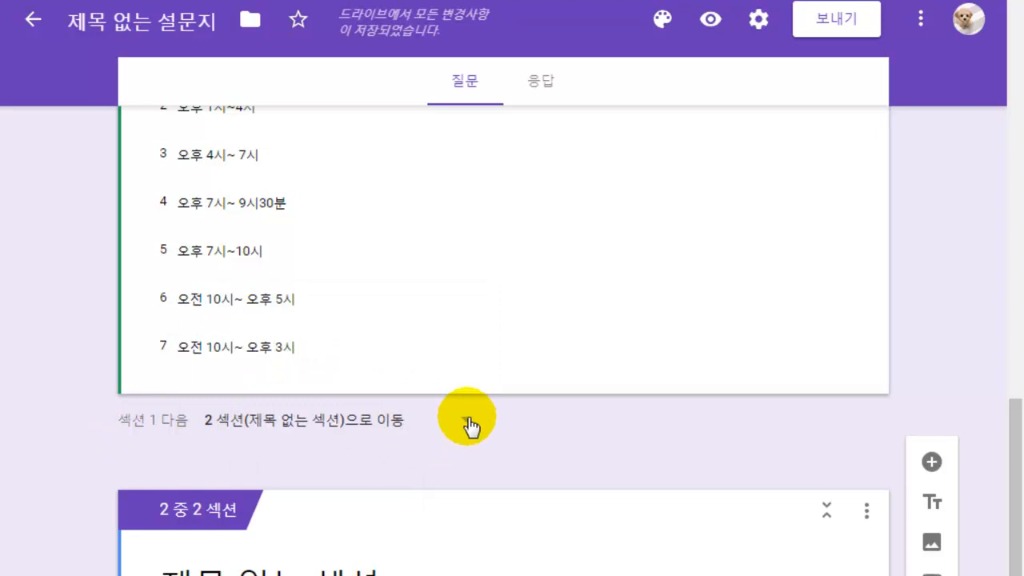
# - Title section 2 교육 만족도 조사 and enter its description 교육만족도 조사내용입니다
pyautogui.scroll(-1, 470, 528)
pyautogui.click(263, 478)
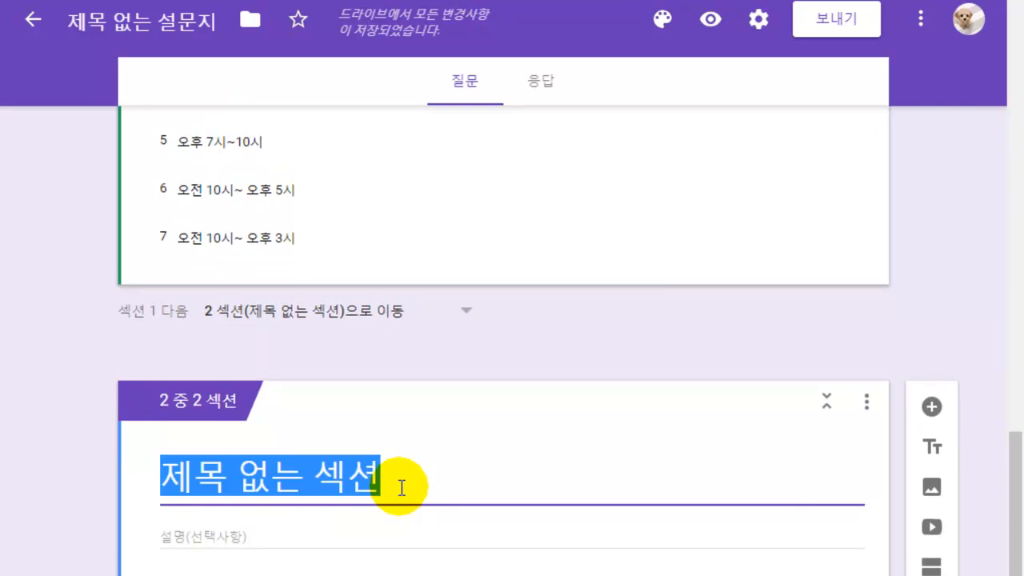
pyautogui.write('교육 만족도 조사')
pyautogui.click(356, 532)
pyautogui.write('교육만')
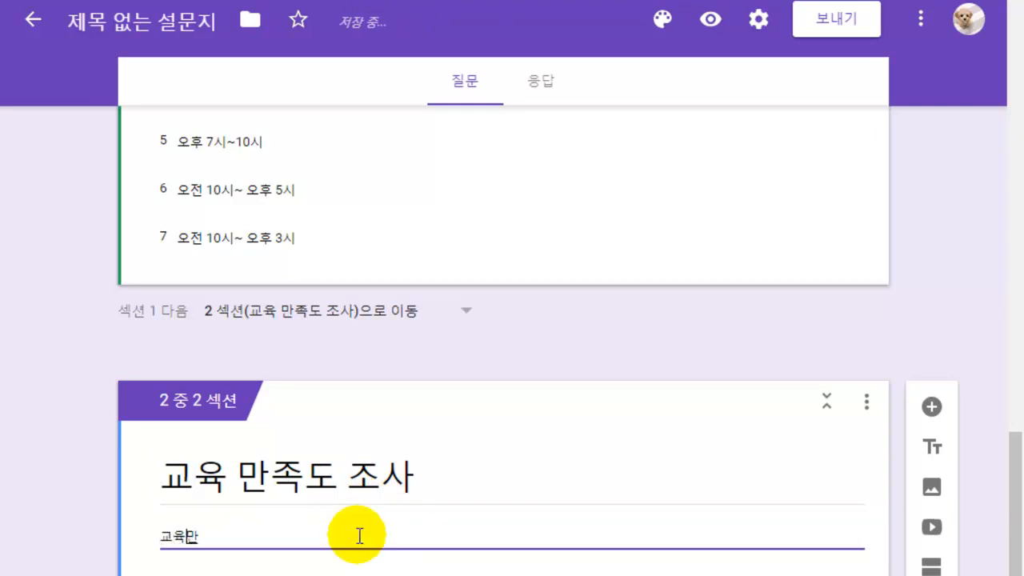
pyautogui.write('족도 조사내용ㅇ')
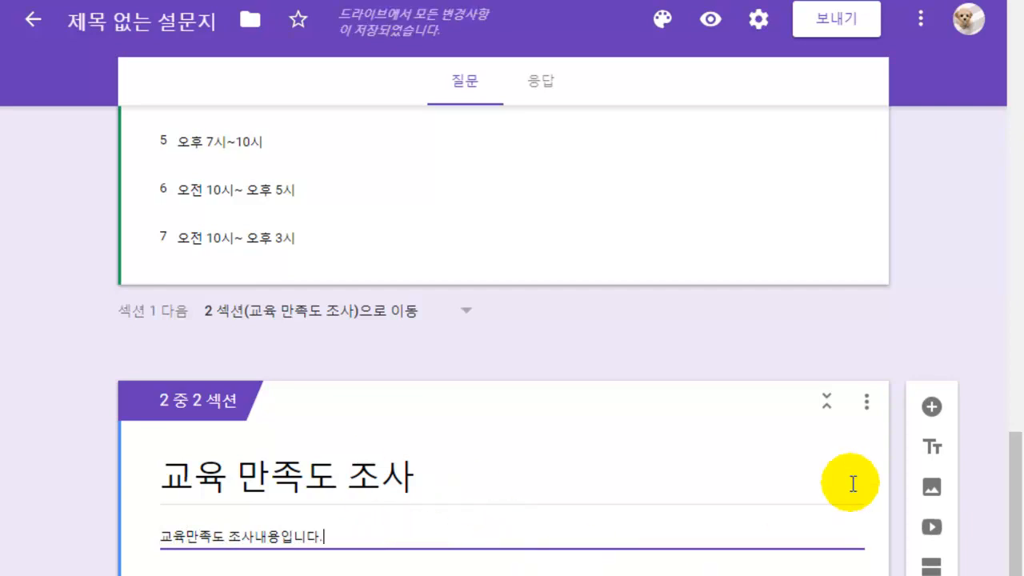
# - Add a question to section 2, set its type to 파일 업로드 and allow respondents to upload files to Drive
pyautogui.click(932, 408)
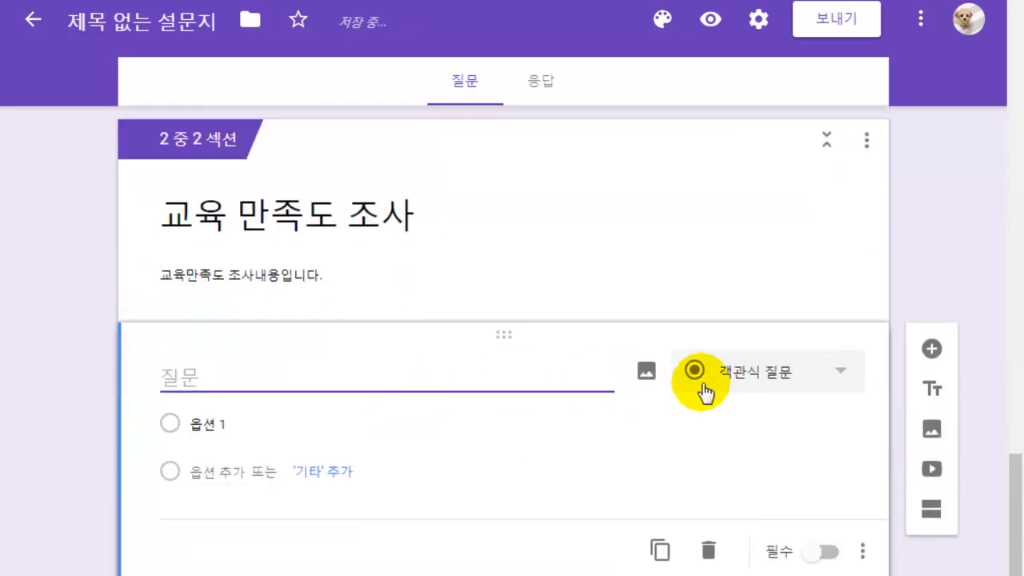
pyautogui.click(736, 373)
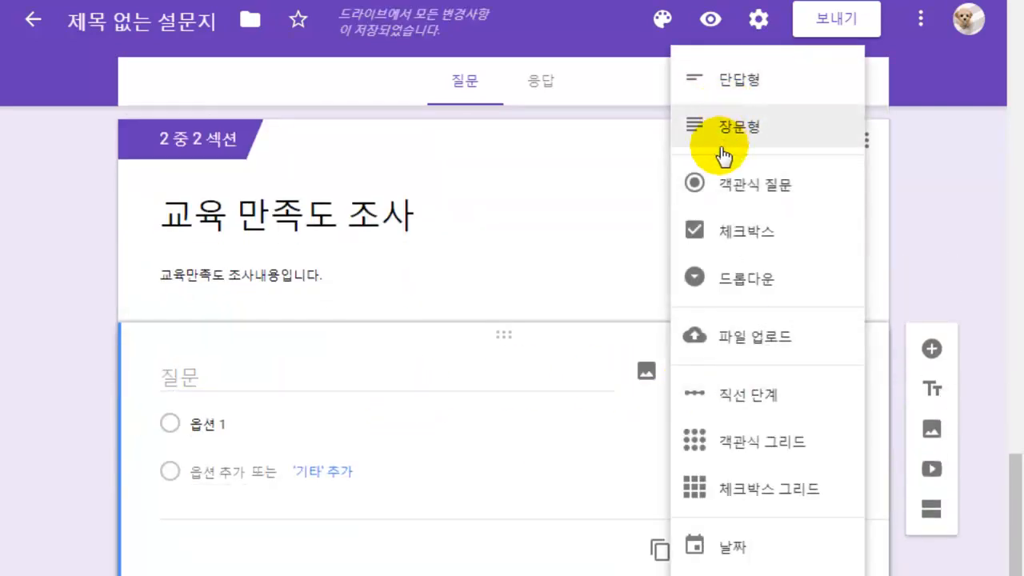
pyautogui.click(752, 340)
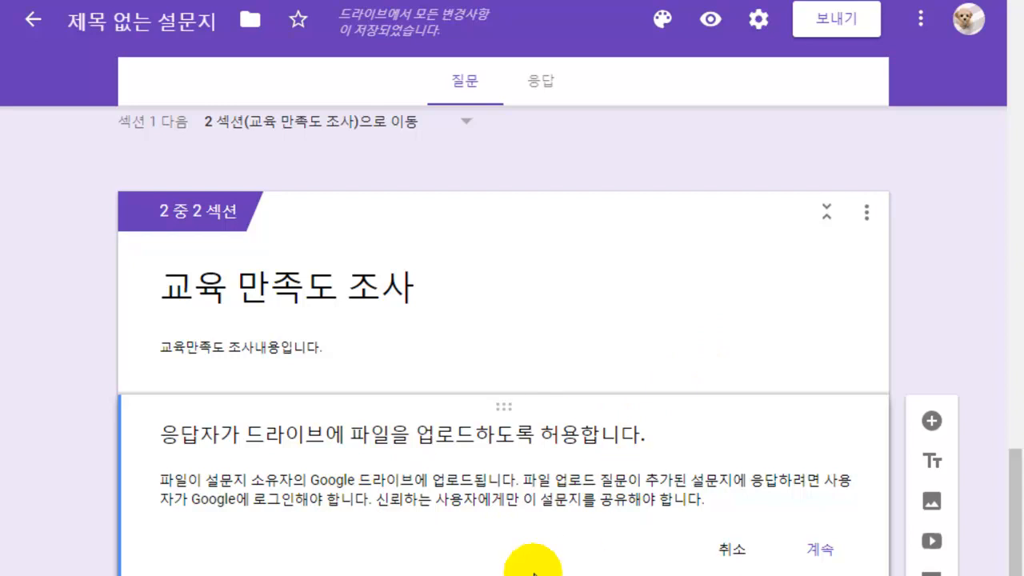
pyautogui.click(820, 552)
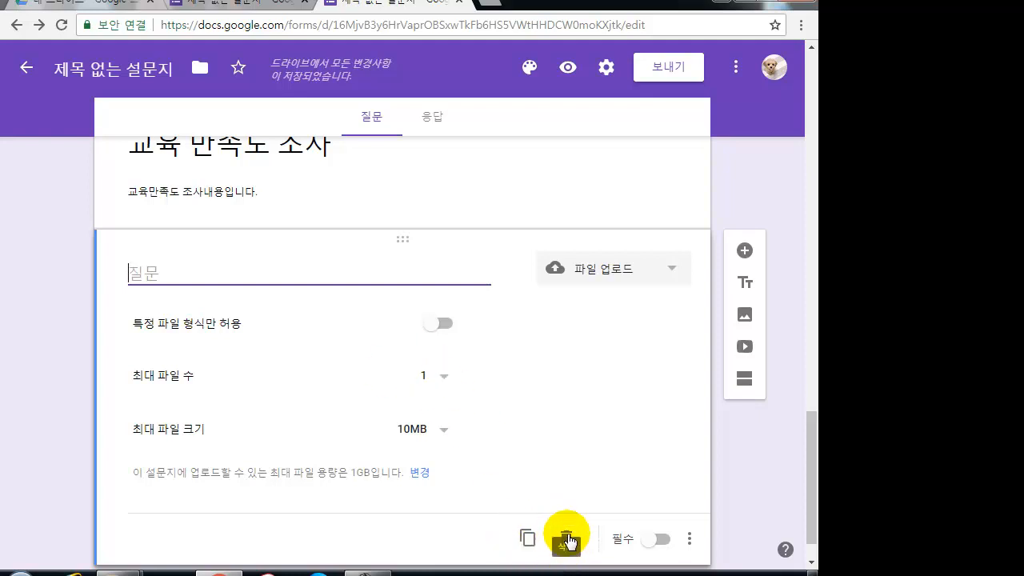
# - Change the new section 2 question to 직선 단계 and title it 수업을 진행하는 교사에 대한 만족도
pyautogui.click(597, 274)
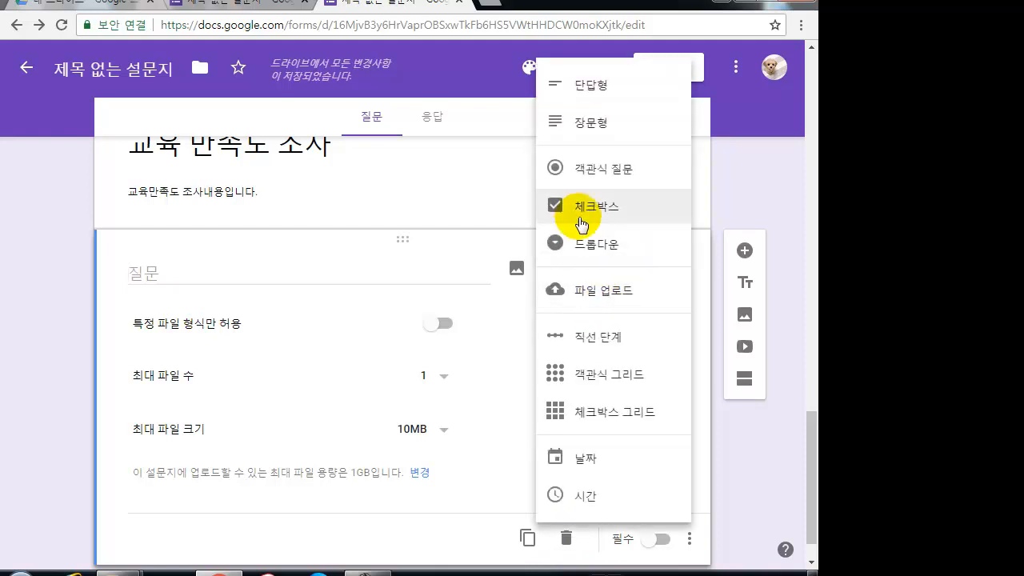
pyautogui.click(567, 347)
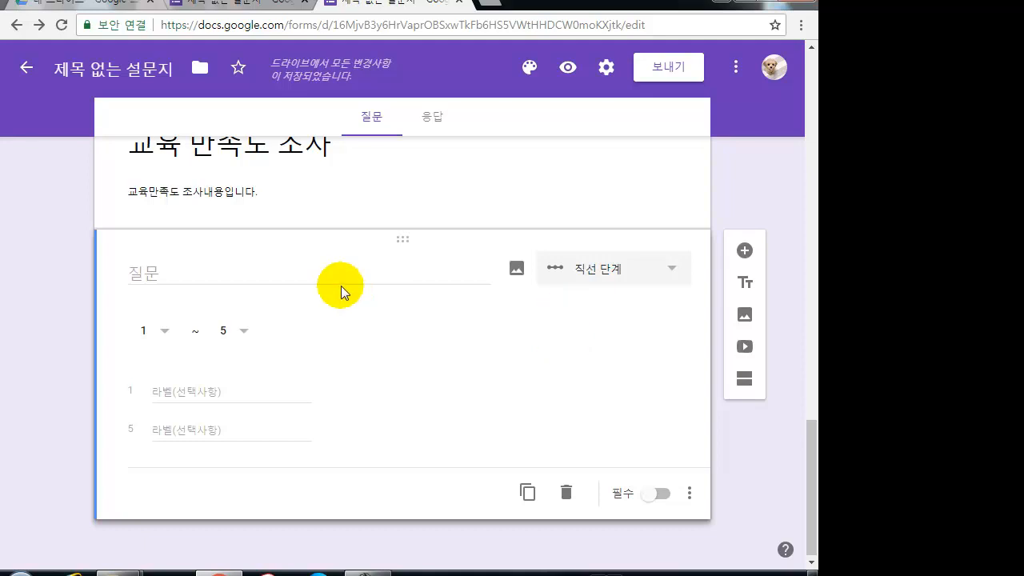
pyautogui.click(283, 270)
pyautogui.write('ㄱ')
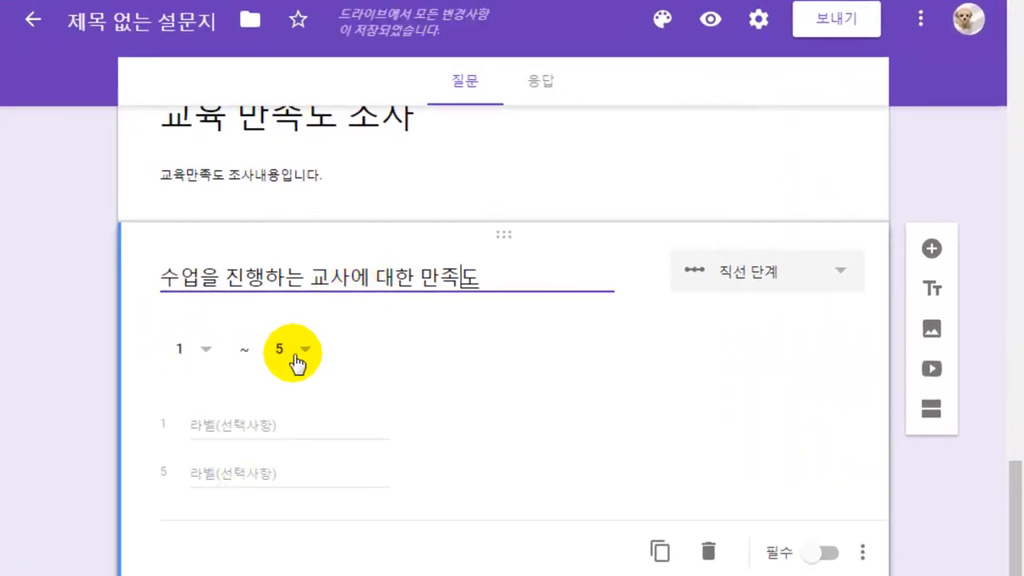
# - Label scale value 1 매우만족 and scale value 5 매우불만족 in the teacher satisfaction question
pyautogui.click(226, 426)
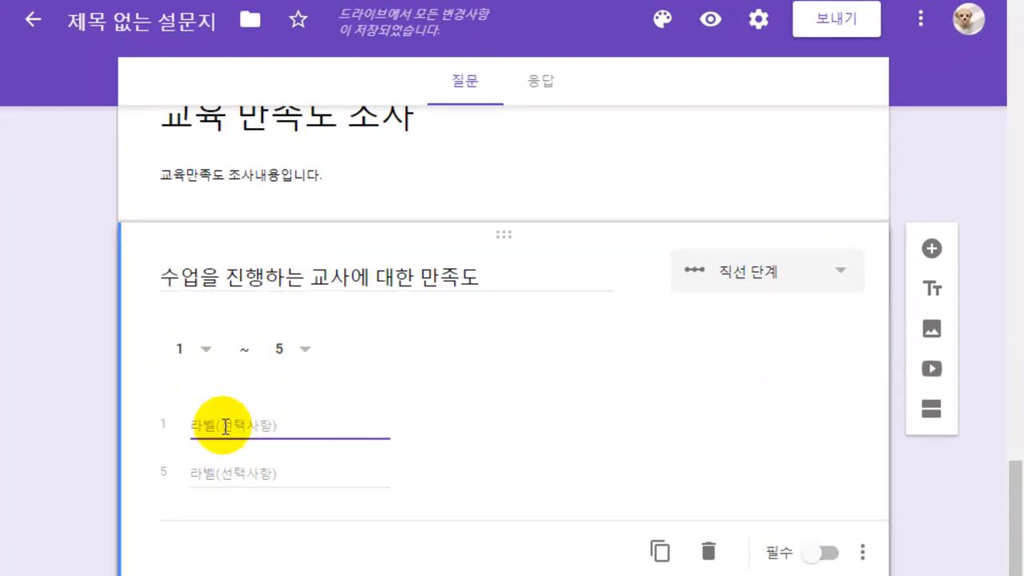
pyautogui.write('만족')
pyautogui.press('BackSpace')
pyautogui.click(197, 476)
pyautogui.write('불')
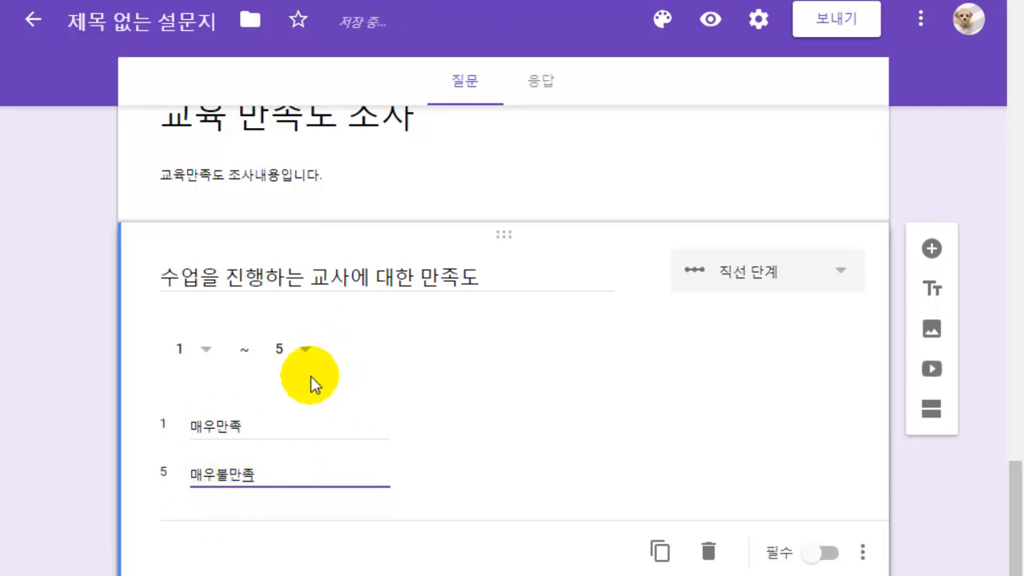
# - Preview the form and try to continue to the next section with the required name left blank
pyautogui.click(710, 19)
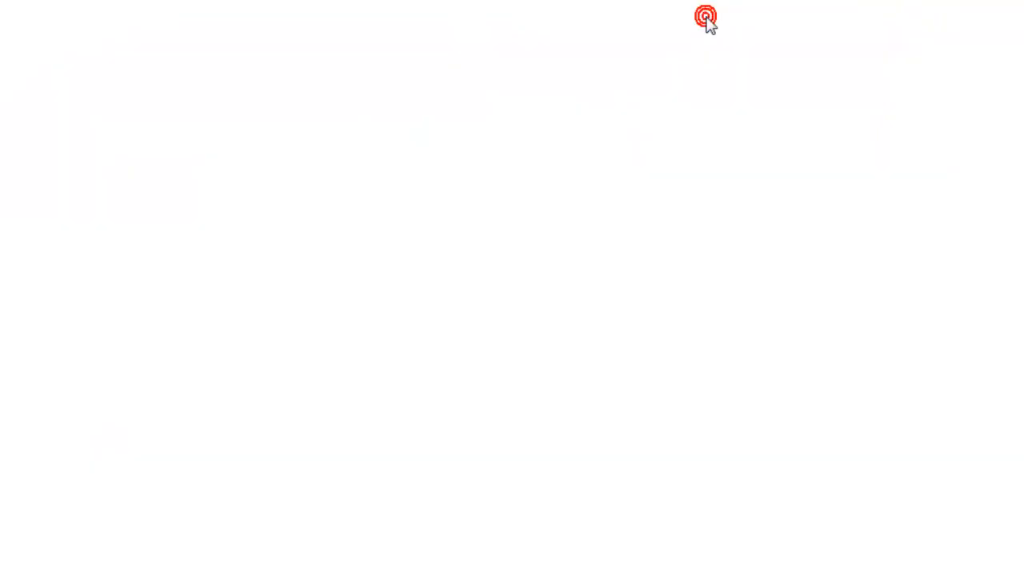
pyautogui.scroll(-15, 557, 378)
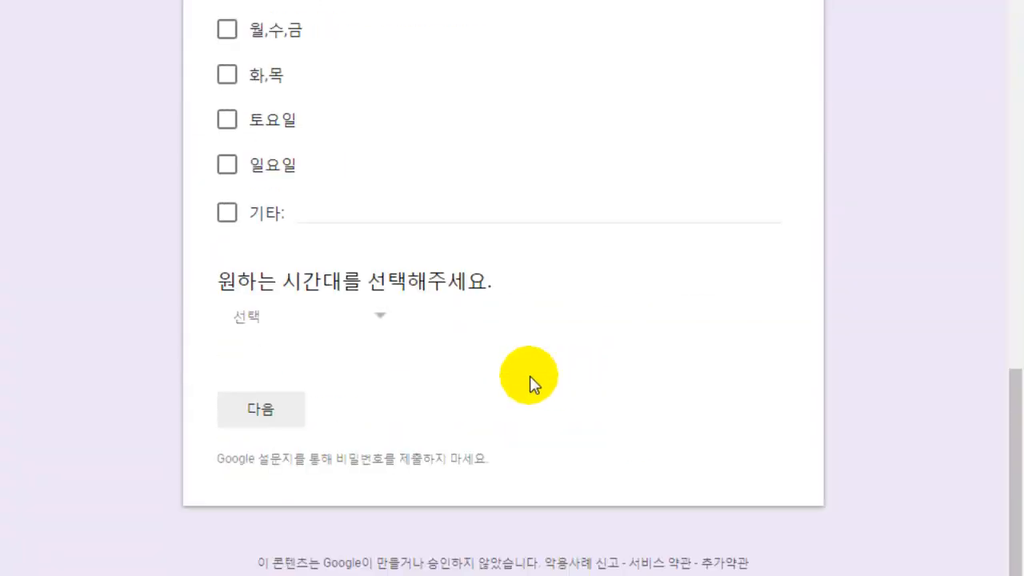
pyautogui.click(272, 414)
pyautogui.scroll(-15, 332, 312)
pyautogui.scroll(15, 336, 339)
# - Fill in the respondent's name in the required 응답자 이름 question and continue to section 2 of the preview
pyautogui.write('ㅇ')
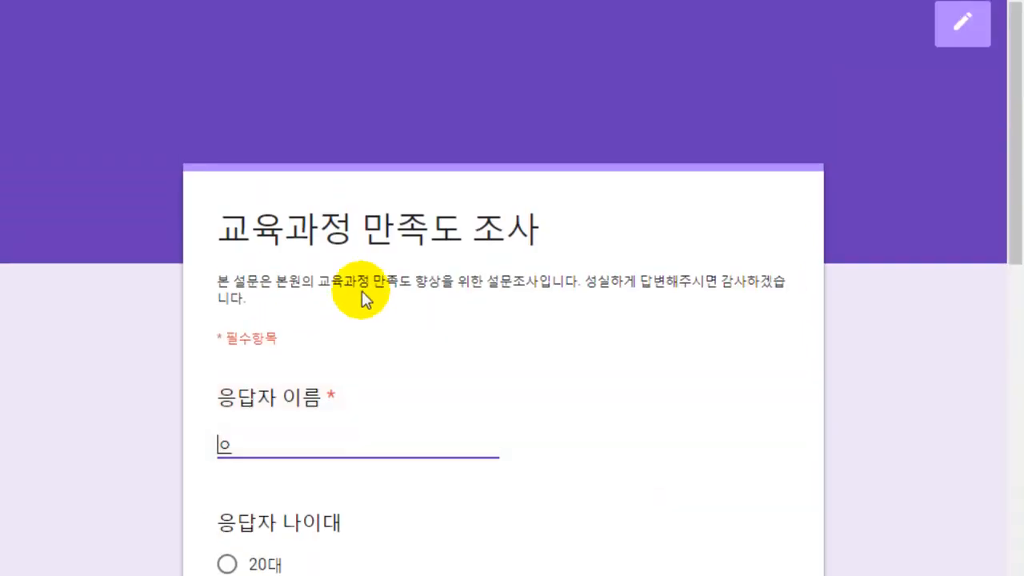
pyautogui.write('수ㅈ철')
pyautogui.scroll(-10, 344, 487)
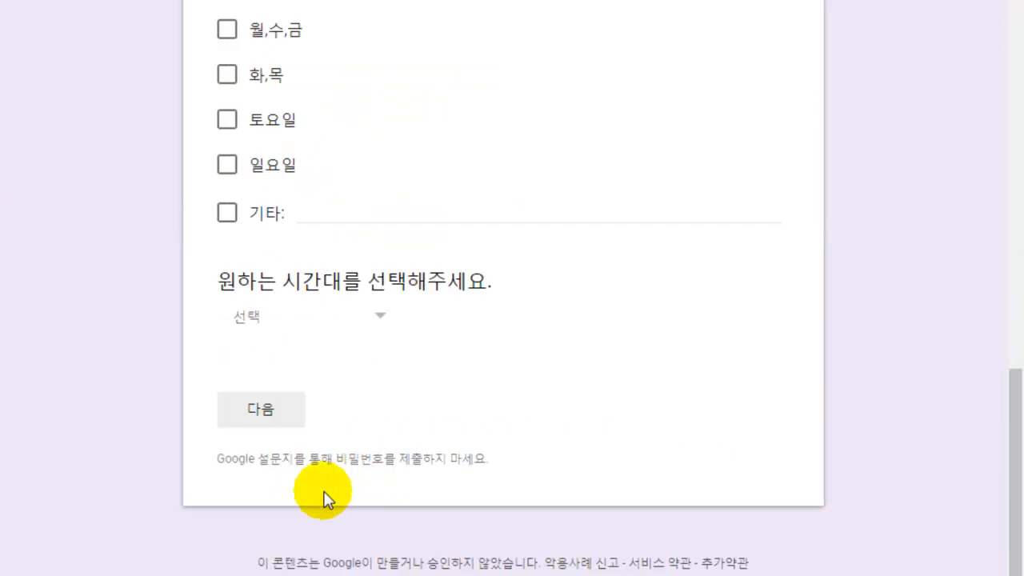
pyautogui.scroll(6, 280, 422)
pyautogui.click(275, 417)
pyautogui.scroll(-6, 313, 504)
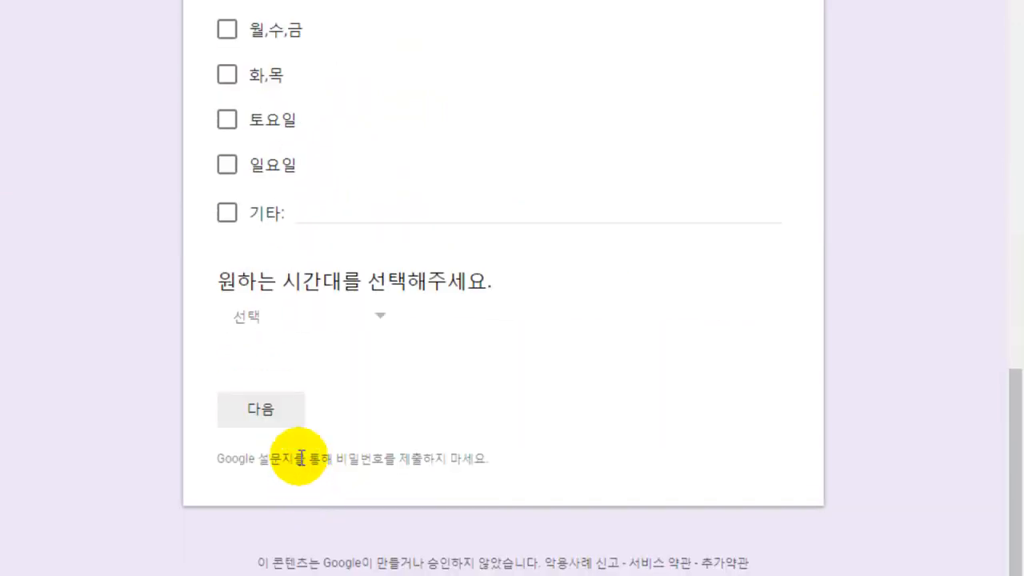
pyautogui.click(272, 422)
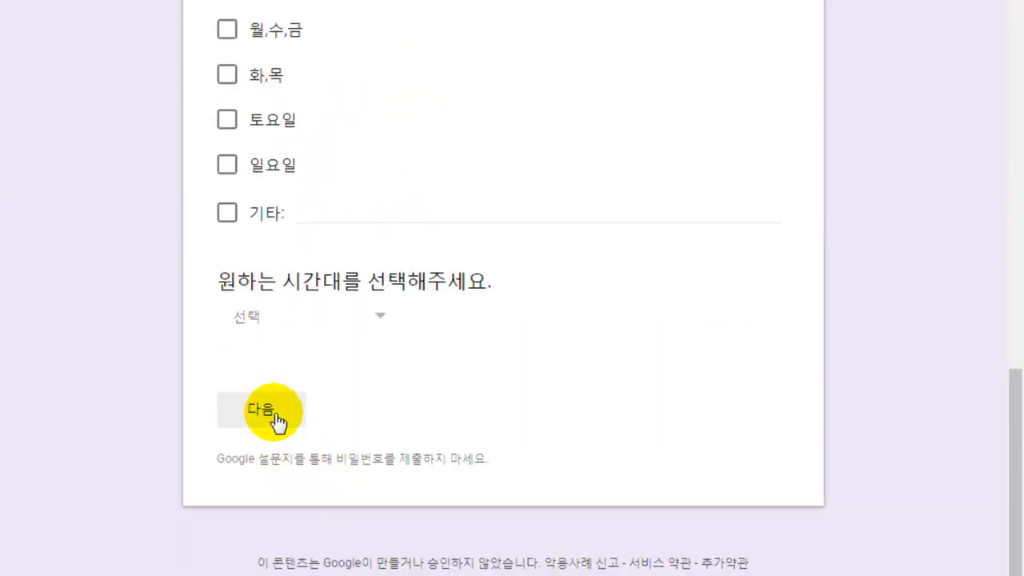
# - Review the section 2 scale question in the preview, and return to editing the form, discarding the trial response
pyautogui.scroll(-2, 398, 400)
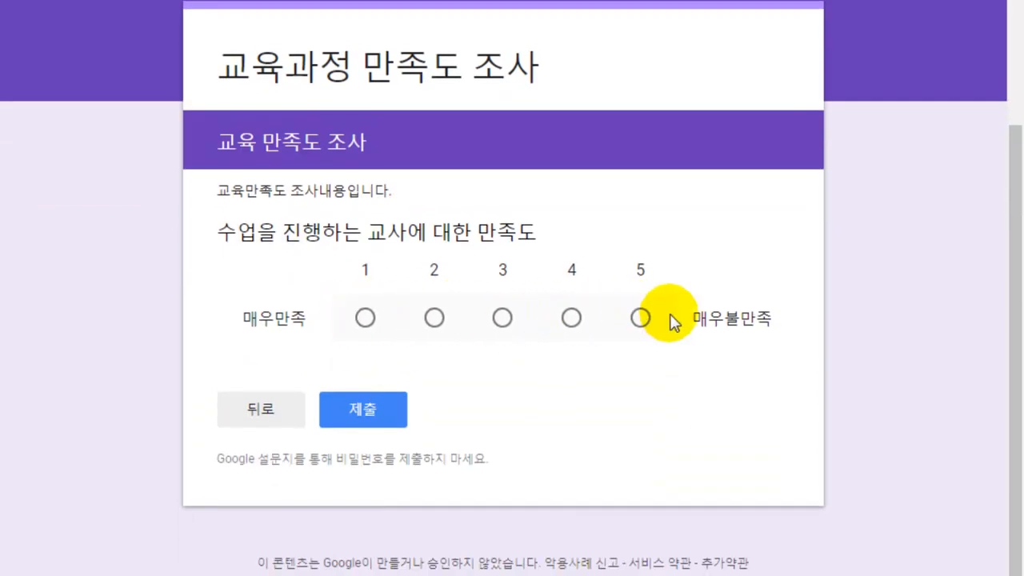
pyautogui.scroll(2, 320, 416)
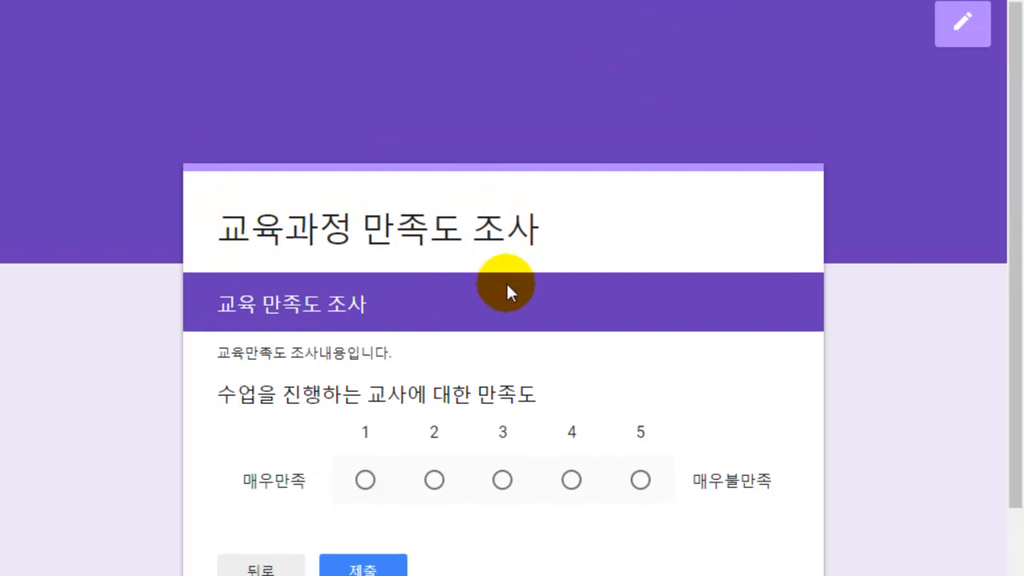
pyautogui.click(970, 24)
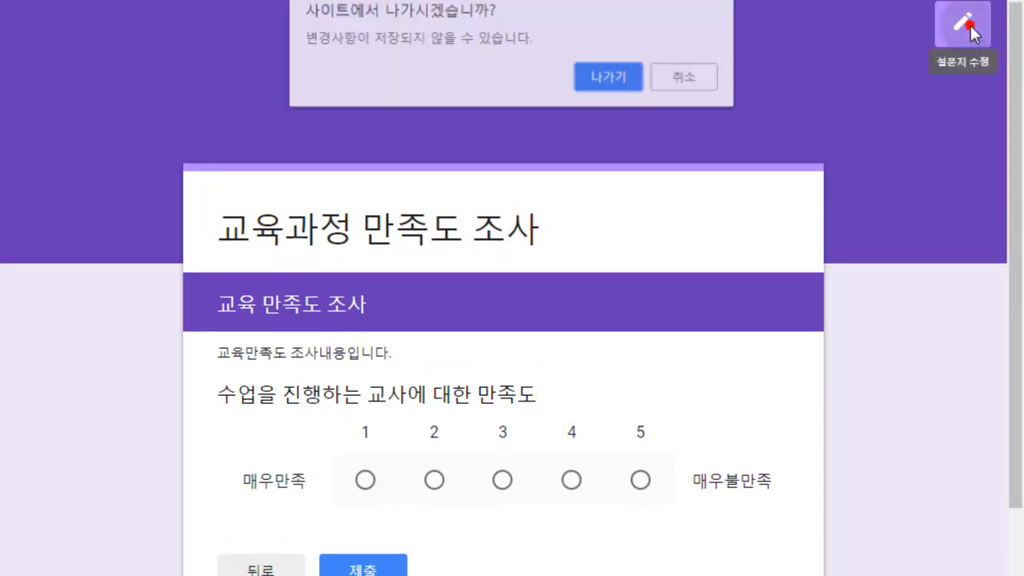
pyautogui.click(612, 77)
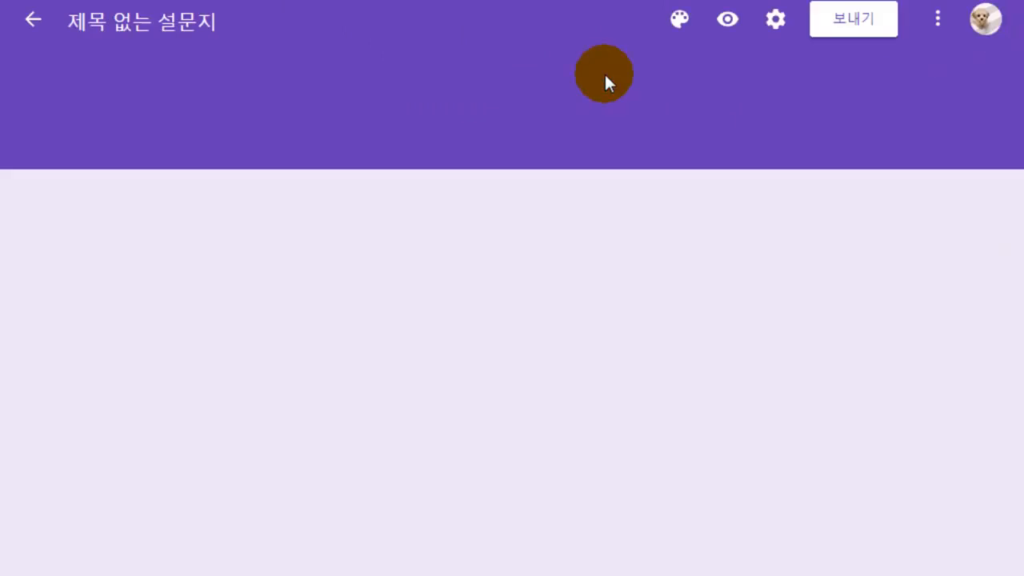
# - Add a question below the teacher satisfaction scale in section 2 and set its type to 객관식 그리드
pyautogui.scroll(-15, 503, 297)
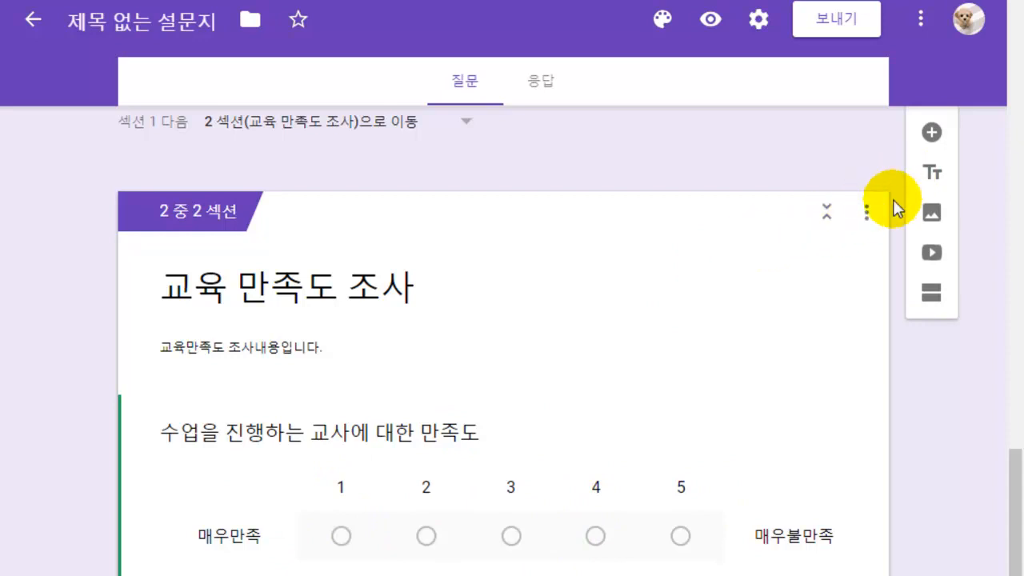
pyautogui.click(663, 473)
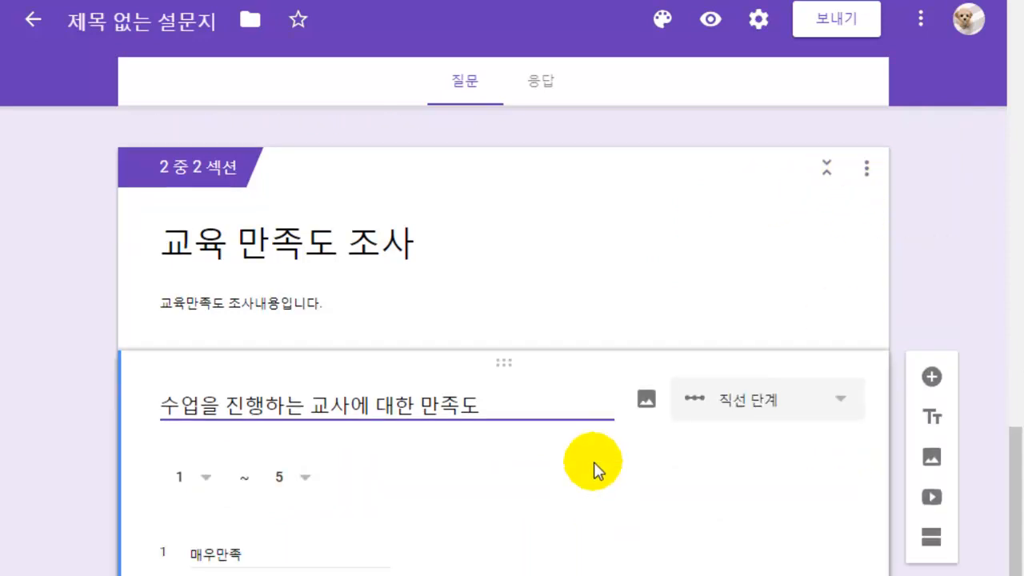
pyautogui.click(931, 248)
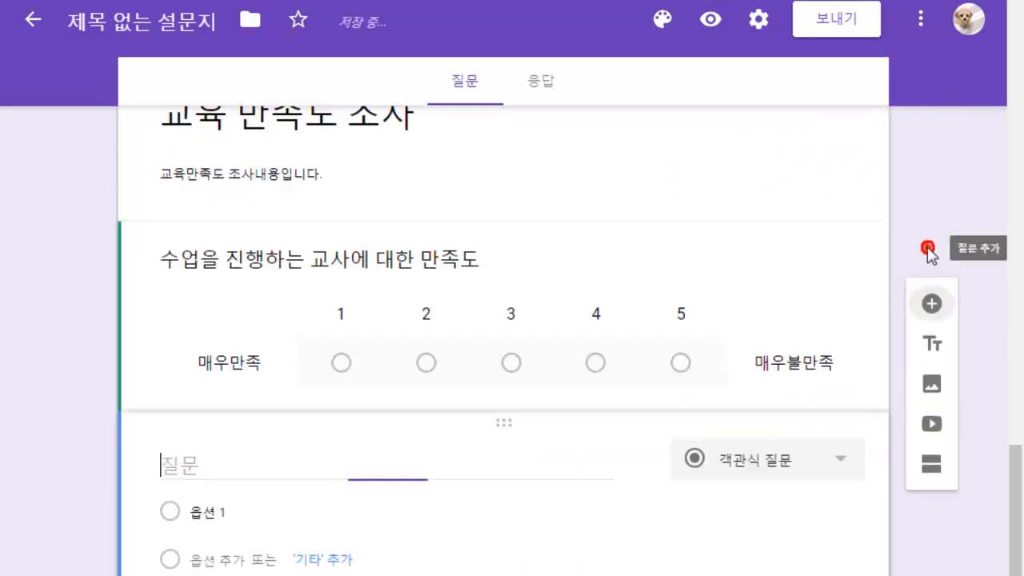
pyautogui.click(764, 469)
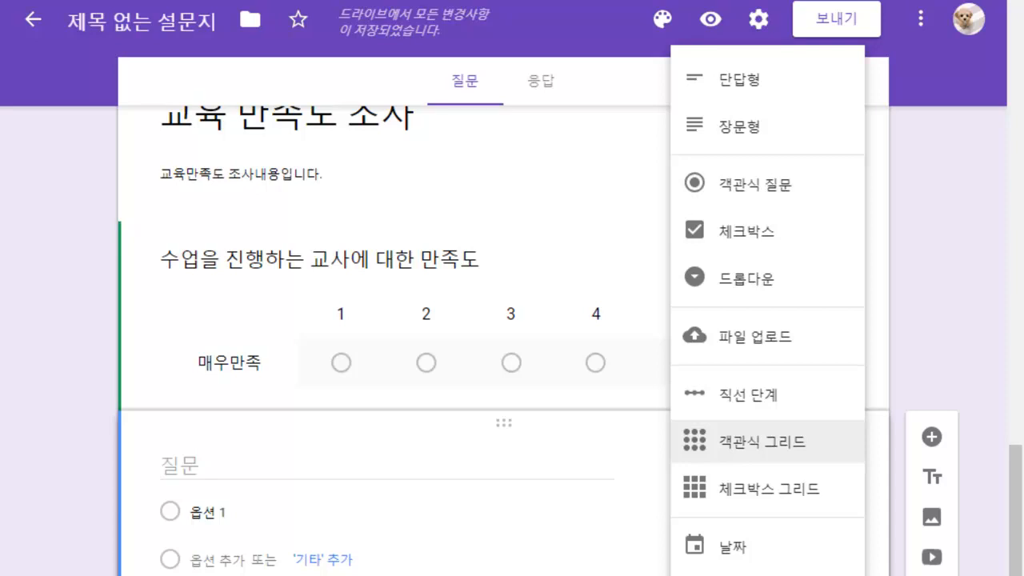
pyautogui.click(734, 445)
# - Change the 수업을 진행하는 교사에 대한 만족도 question to 객관식 그리드 and retitle it 만족도조사
pyautogui.click(272, 258)
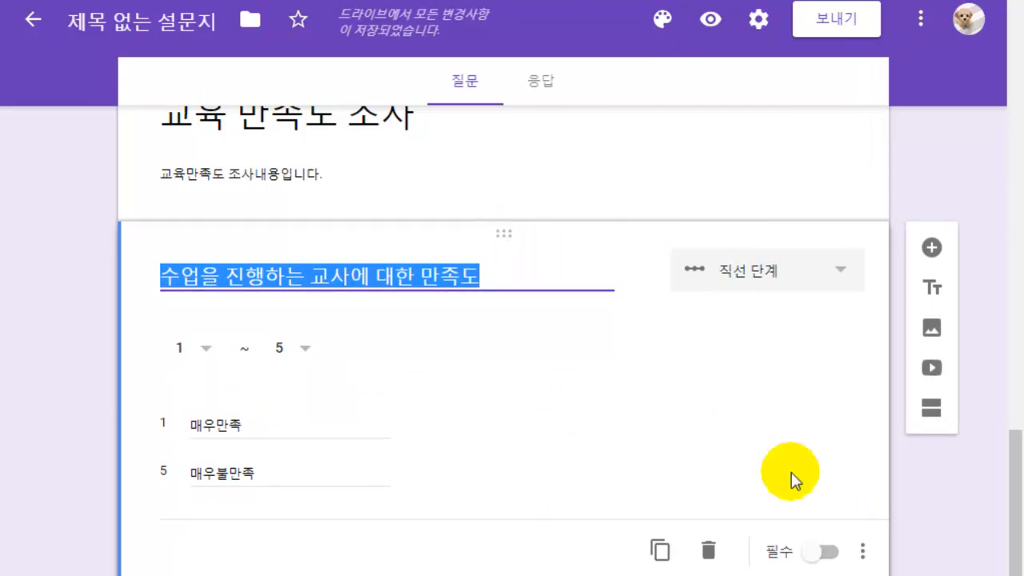
pyautogui.click(742, 276)
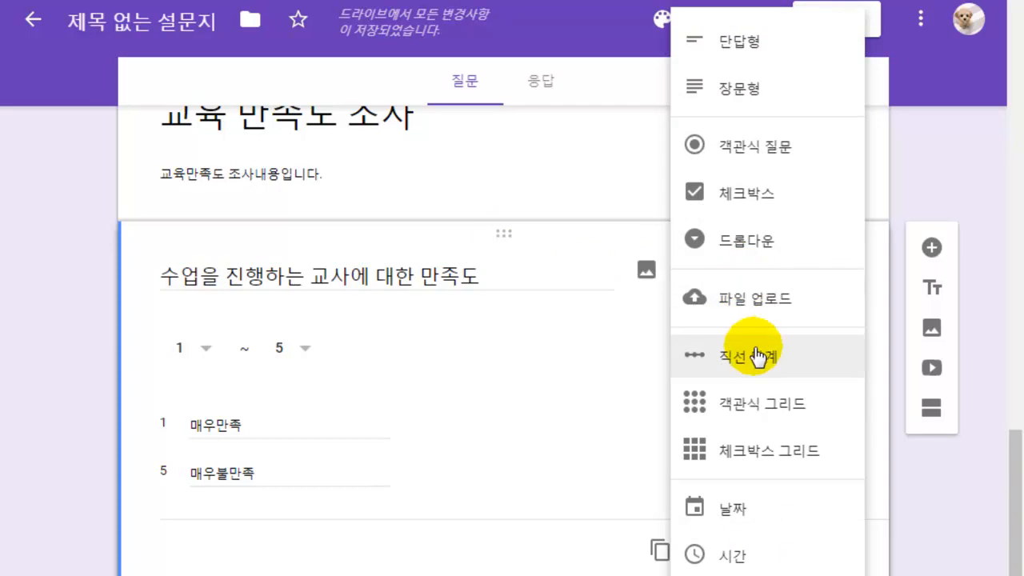
pyautogui.click(750, 412)
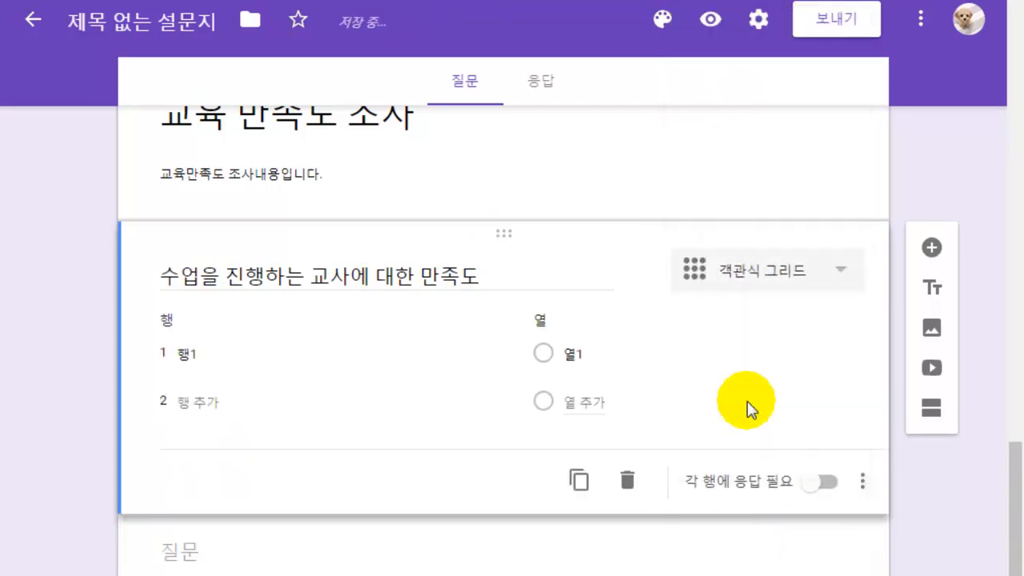
pyautogui.click(252, 269)
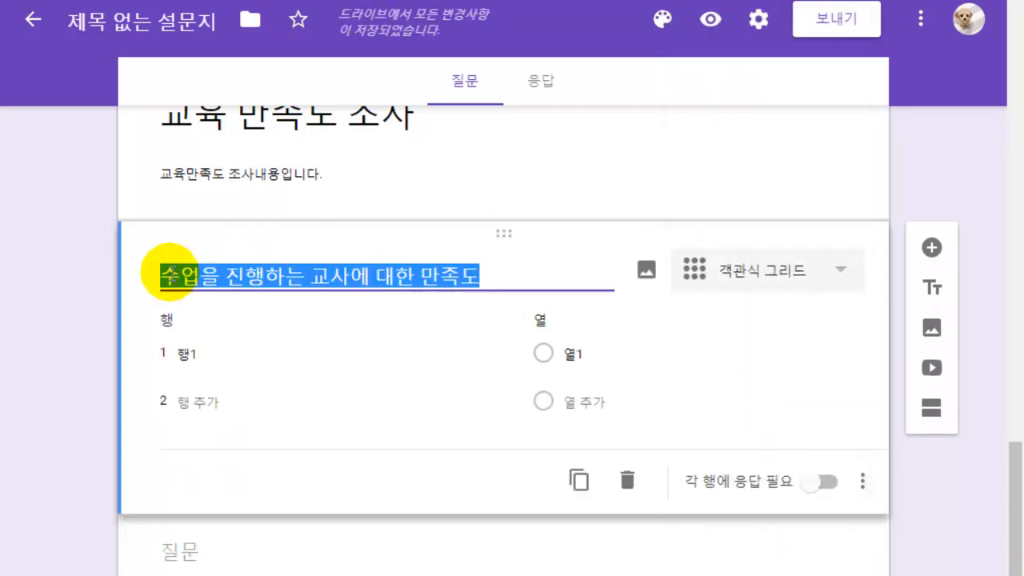
pyautogui.write('ㅁ')
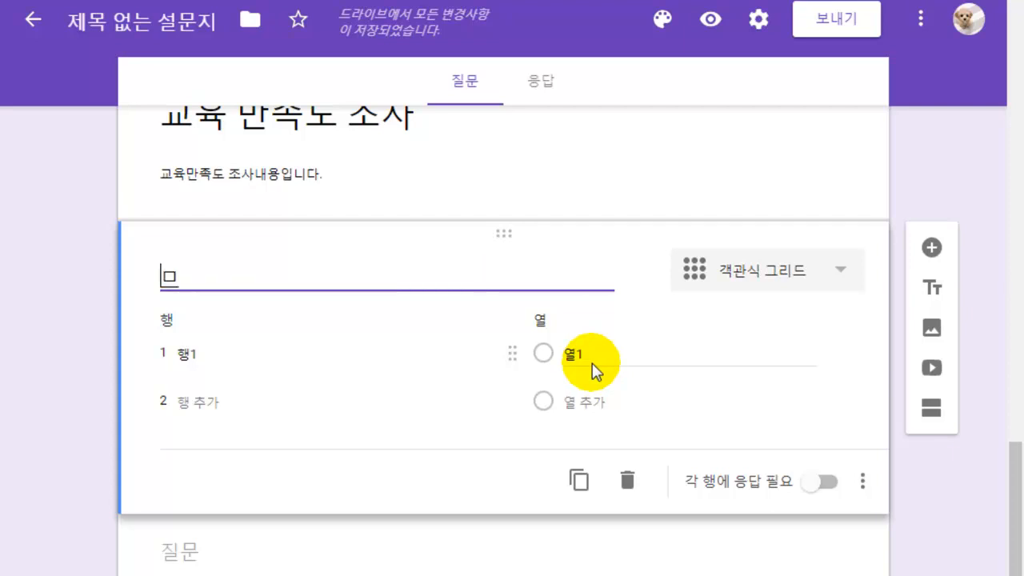
pyautogui.write('족도조사')
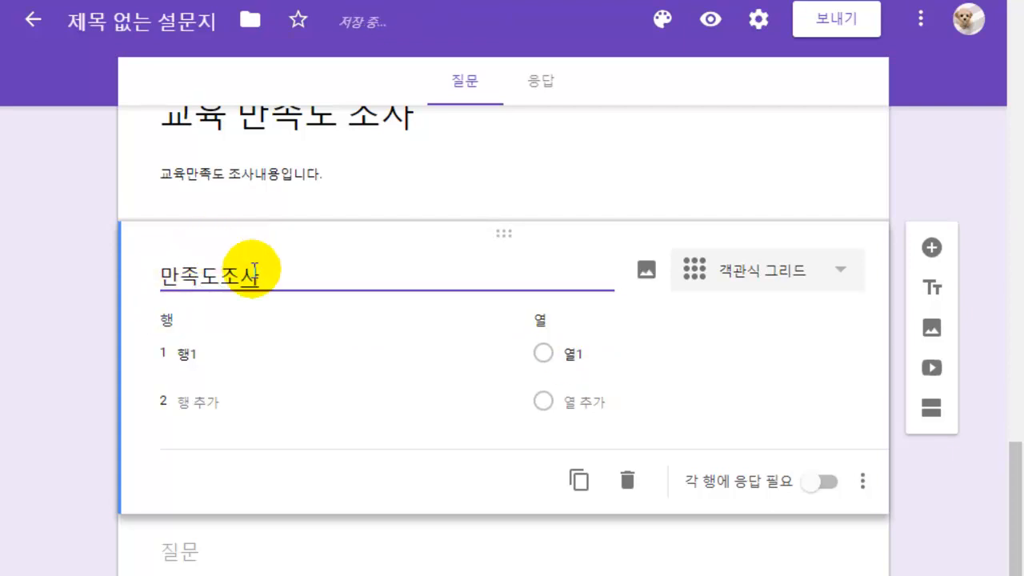
# - Name the first row of the 만족도조사 grid 교사 and its first column 매우만족
pyautogui.click(187, 354)
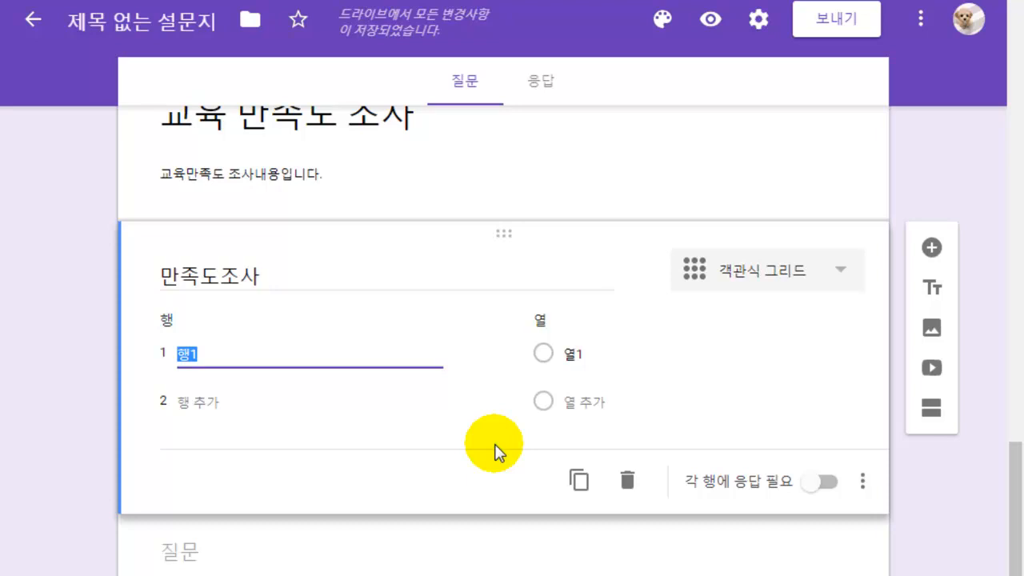
pyautogui.press('BackSpace')
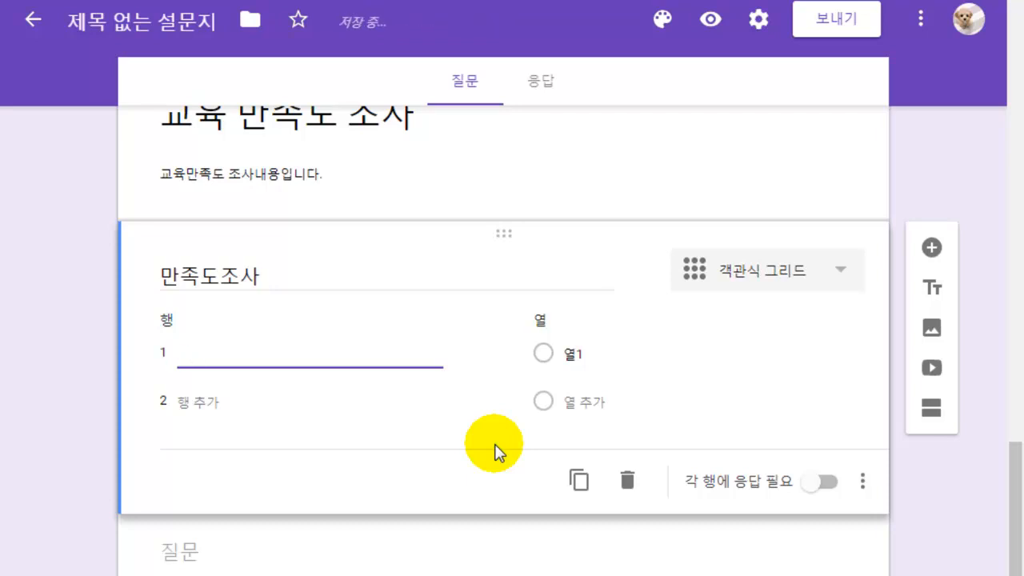
pyautogui.click(572, 353)
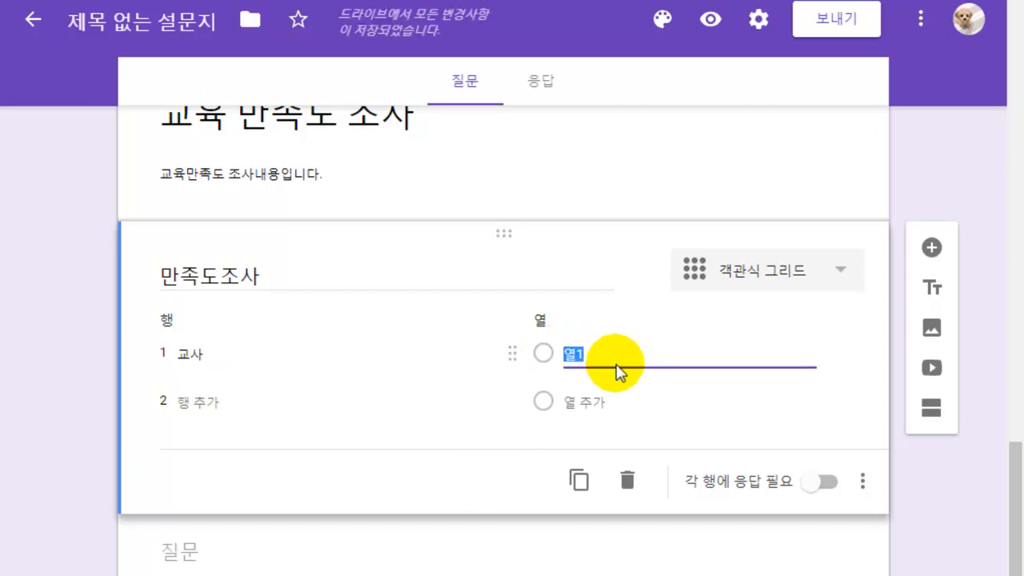
pyautogui.write('ㅁ')
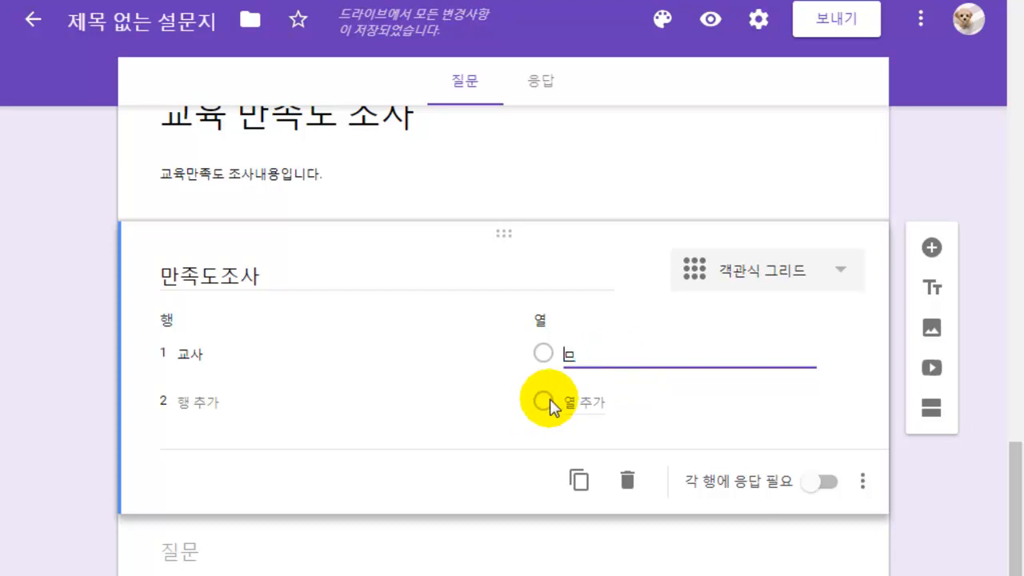
pyautogui.write('ㅏ')
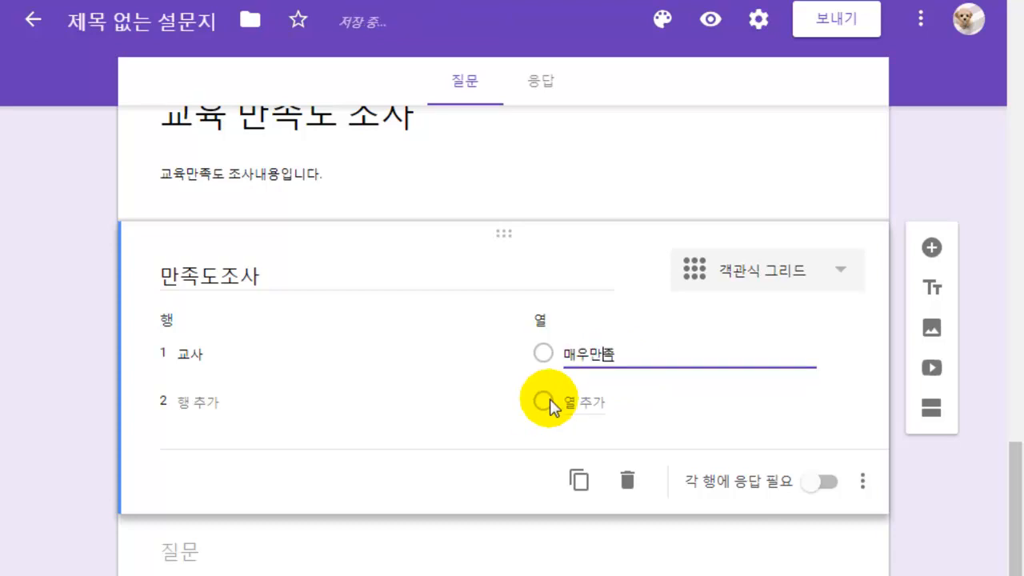
# - Add the columns 만족, 보통, 불만 and 매우불만 to the 만족도조사 grid
pyautogui.click(583, 404)
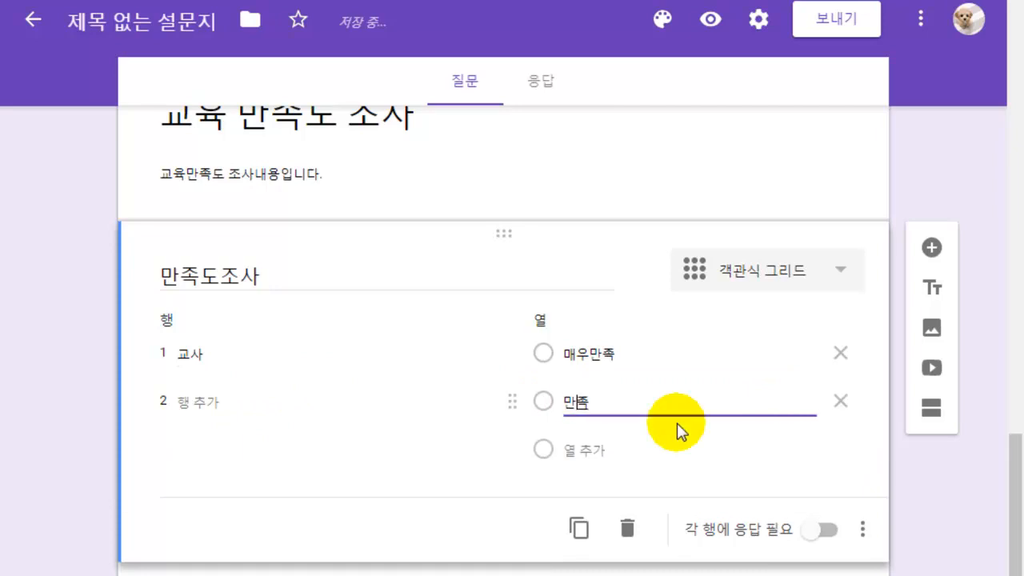
pyautogui.click(628, 453)
pyautogui.click(591, 451)
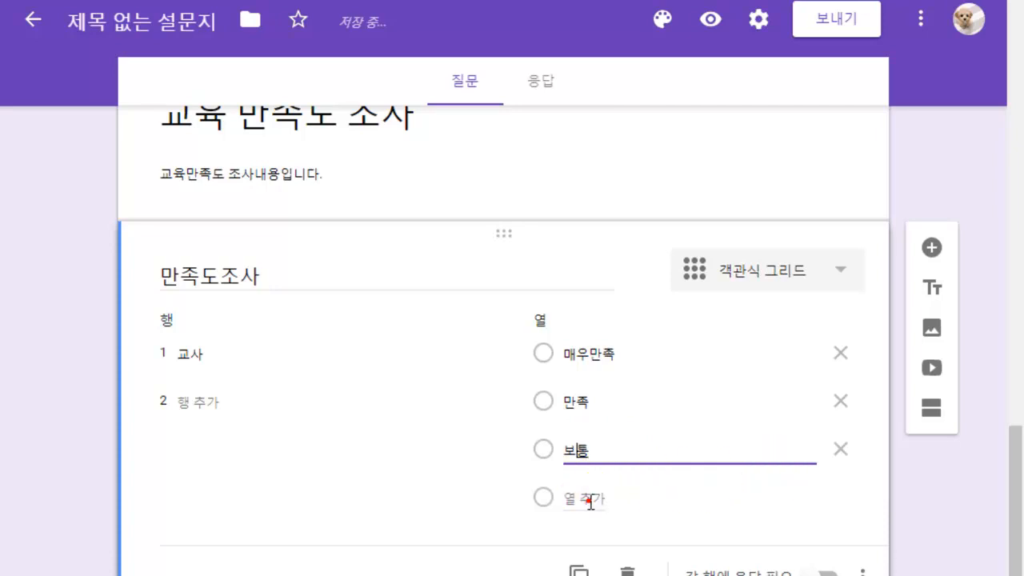
pyautogui.click(590, 500)
pyautogui.write('ㅂ')
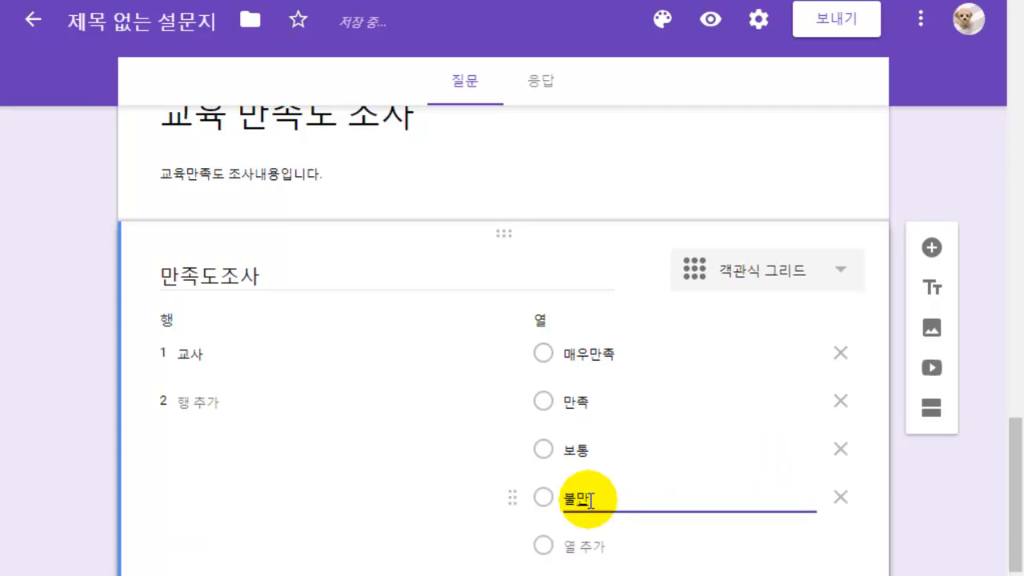
pyautogui.click(590, 547)
pyautogui.write('매우불')
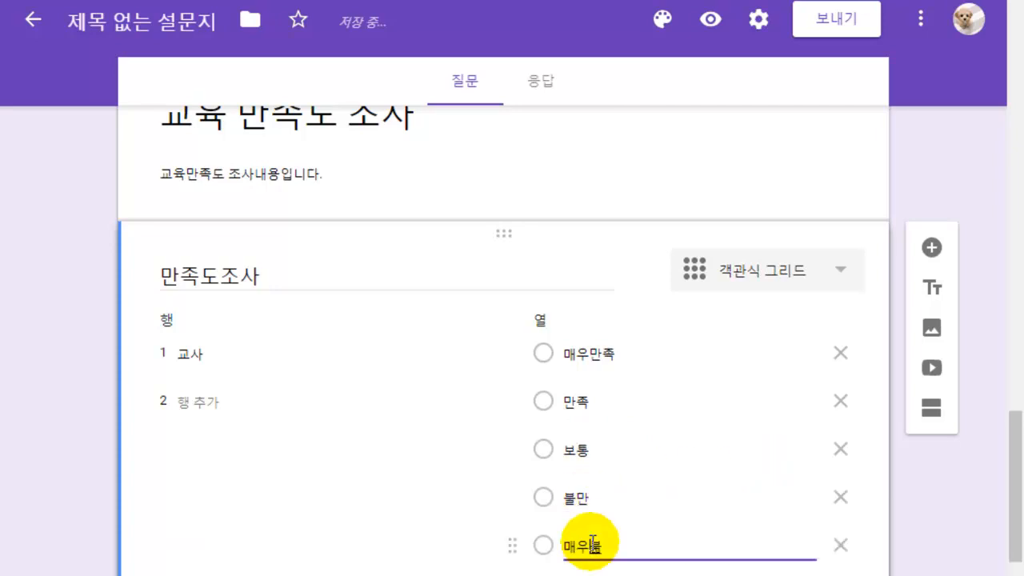
pyautogui.write('만')
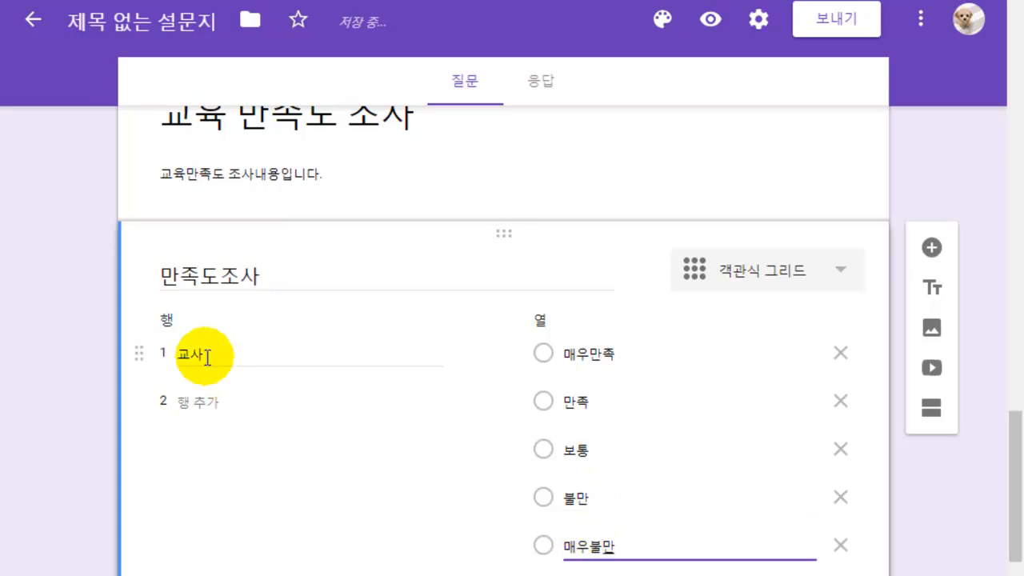
# - Add the rows 시간, 장소 and 기간 below 교사 in the 만족도조사 grid
pyautogui.click(198, 402)
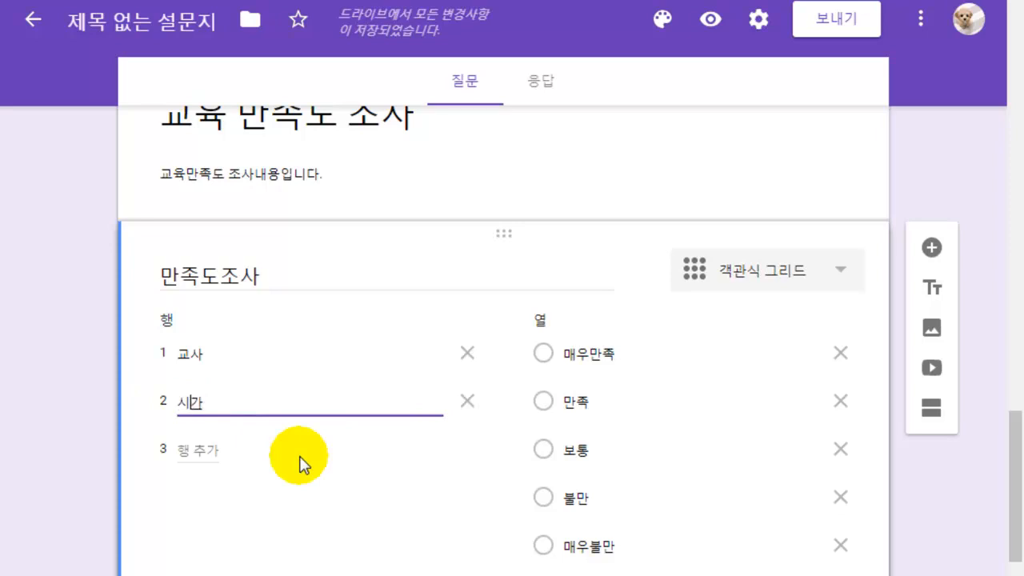
pyautogui.click(186, 451)
pyautogui.write('좌')
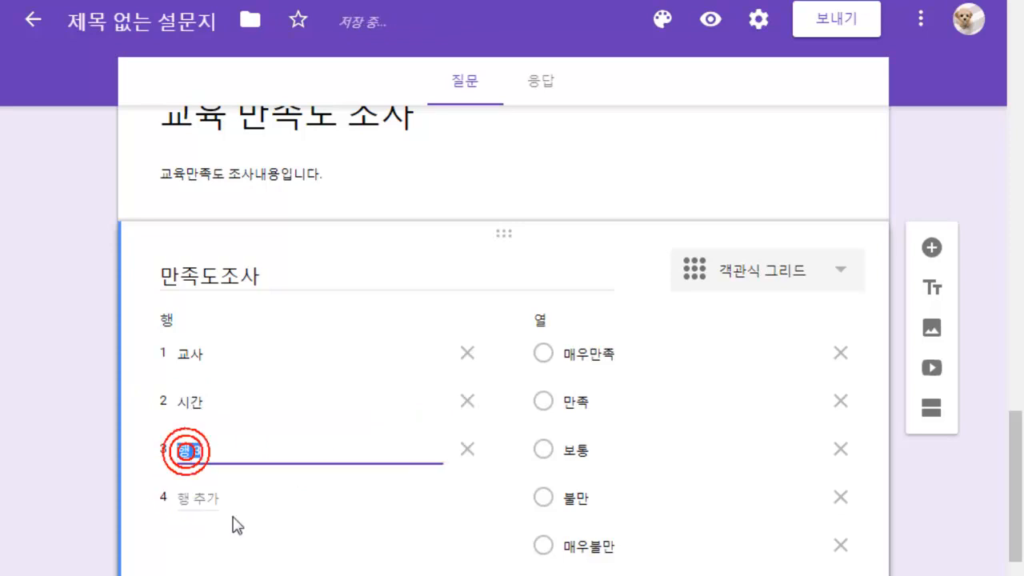
pyautogui.click(205, 500)
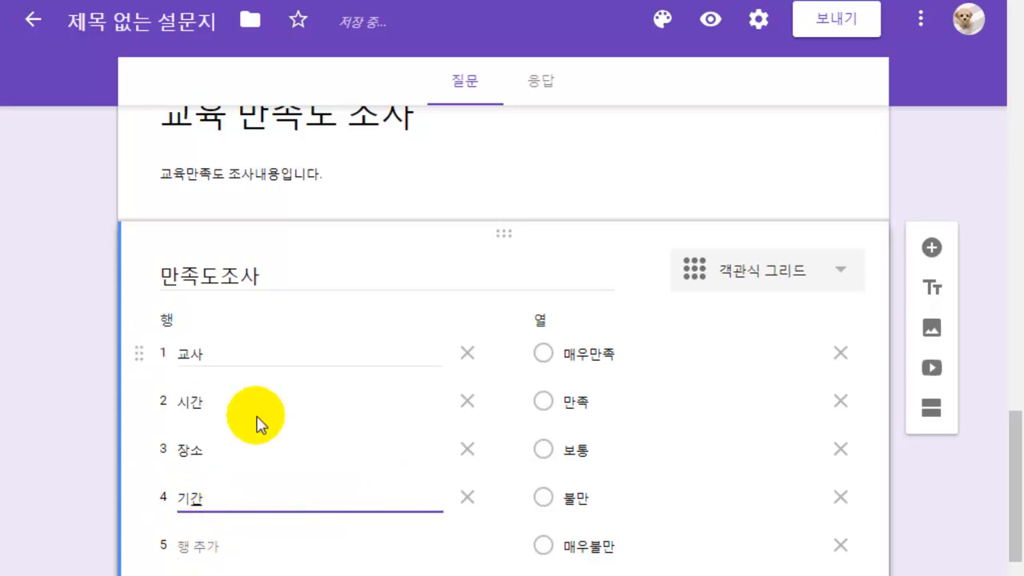
# - Preview the form, fill in the respondent's name in the 응답자 이름 question and continue to section 2
pyautogui.scroll(-2, 288, 528)
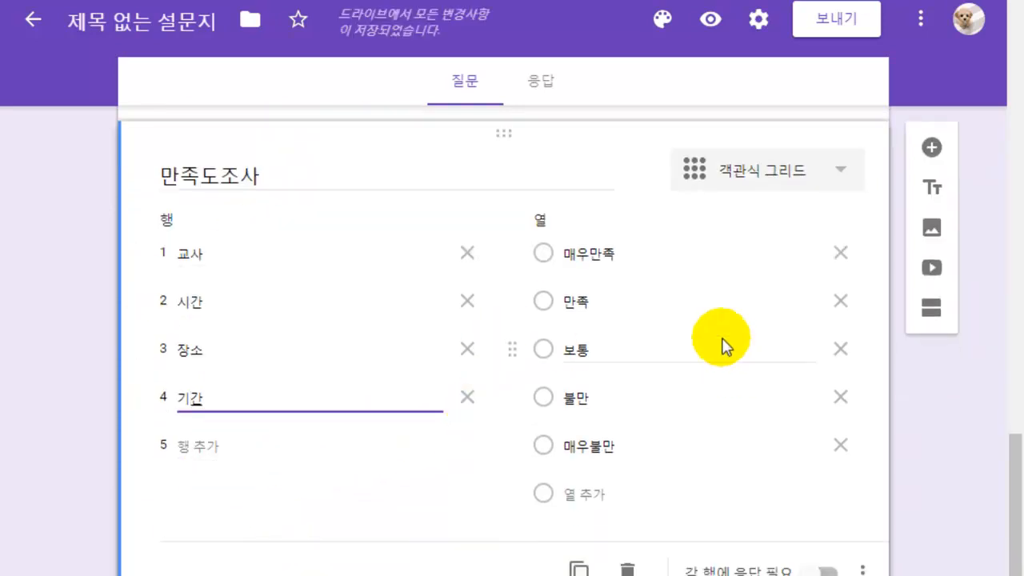
pyautogui.scroll(2, 744, 216)
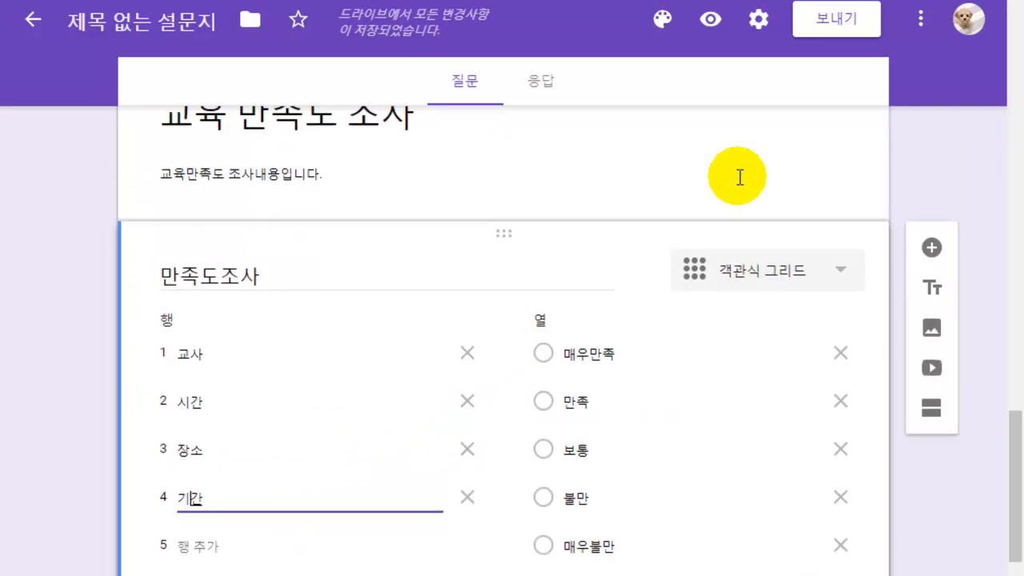
pyautogui.click(710, 32)
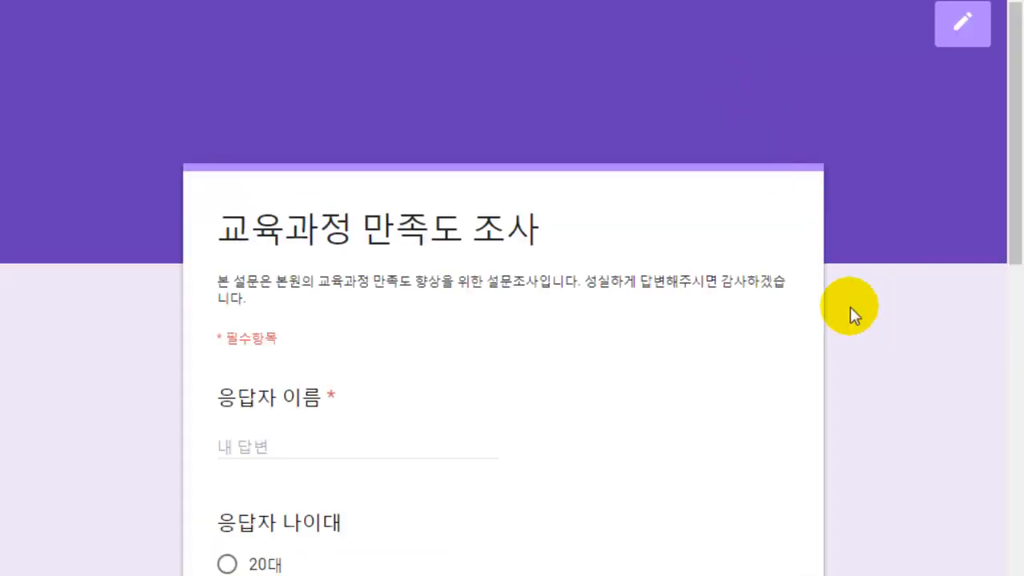
pyautogui.scroll(-5, 696, 409)
pyautogui.scroll(5, 439, 320)
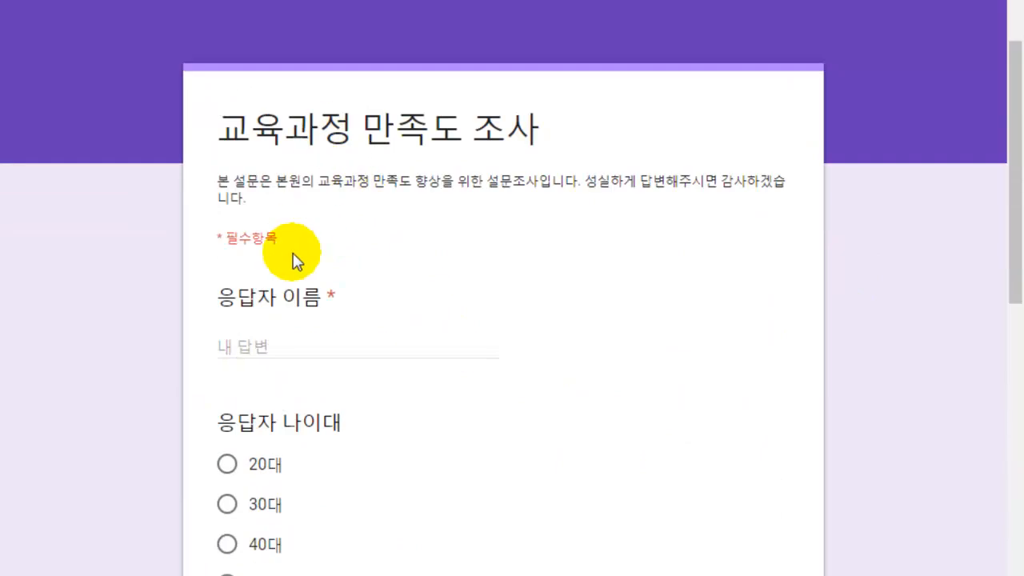
pyautogui.click(281, 344)
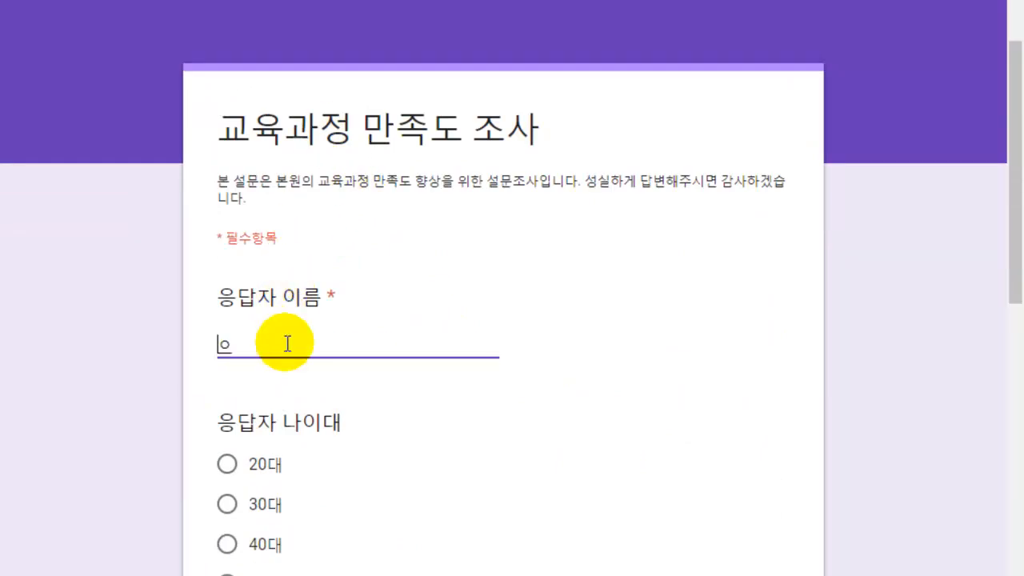
pyautogui.scroll(-10, 521, 409)
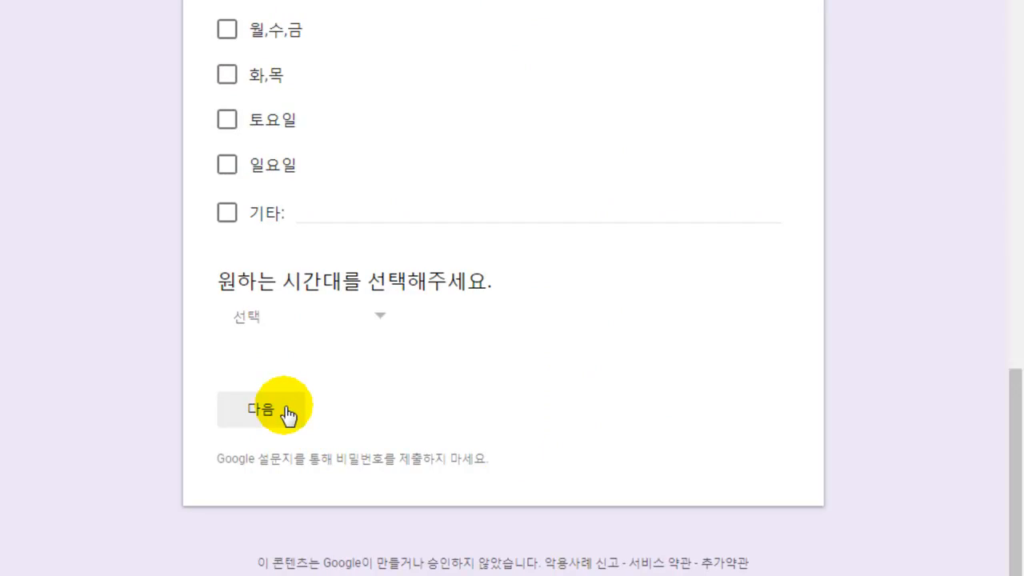
pyautogui.click(287, 416)
pyautogui.scroll(-5, 343, 270)
pyautogui.click(276, 410)
# - Examine the 만족도조사 grid in the section 2 preview and return to editing the form, discarding the trial response
pyautogui.scroll(-4, 490, 384)
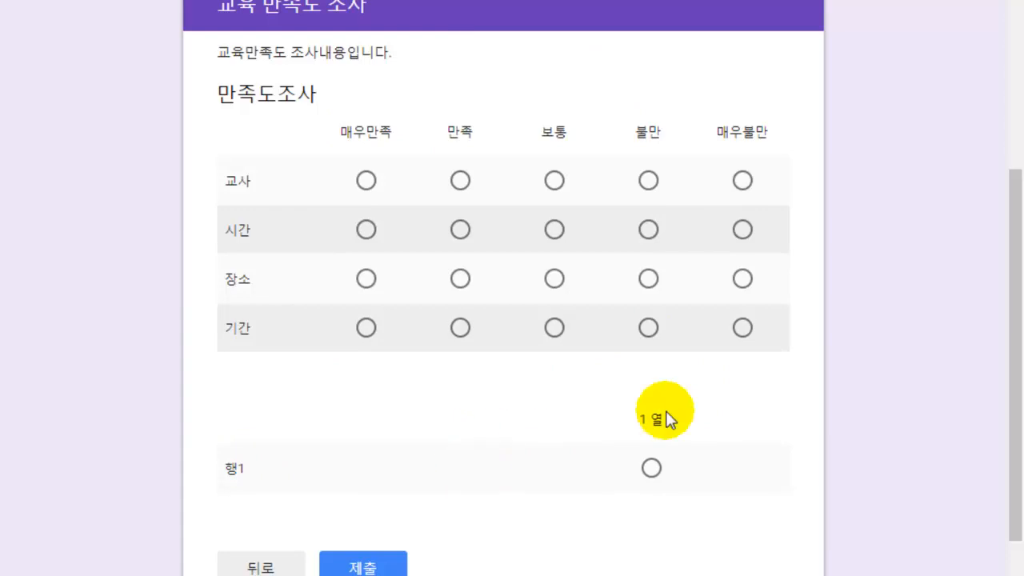
pyautogui.scroll(4, 995, 96)
pyautogui.click(961, 22)
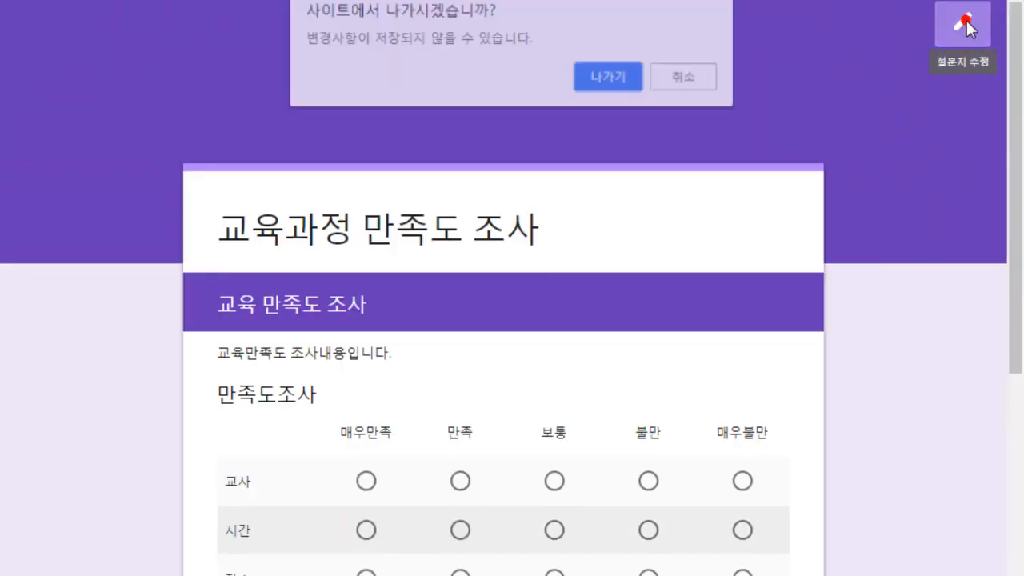
pyautogui.click(609, 78)
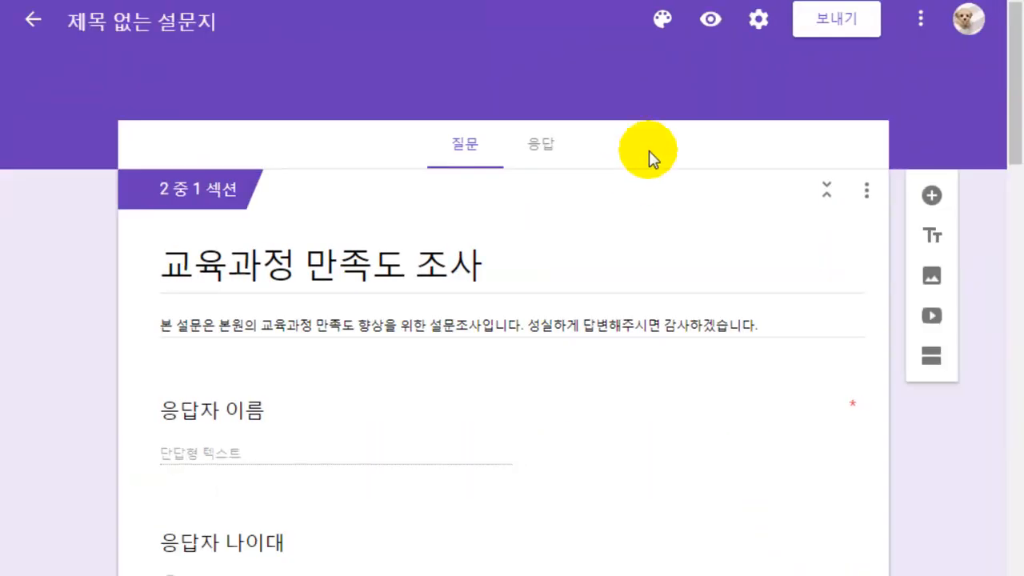
# - Change the untitled grid question below 만족도조사 in section 2 to the 시간 type
pyautogui.scroll(-20, 362, 404)
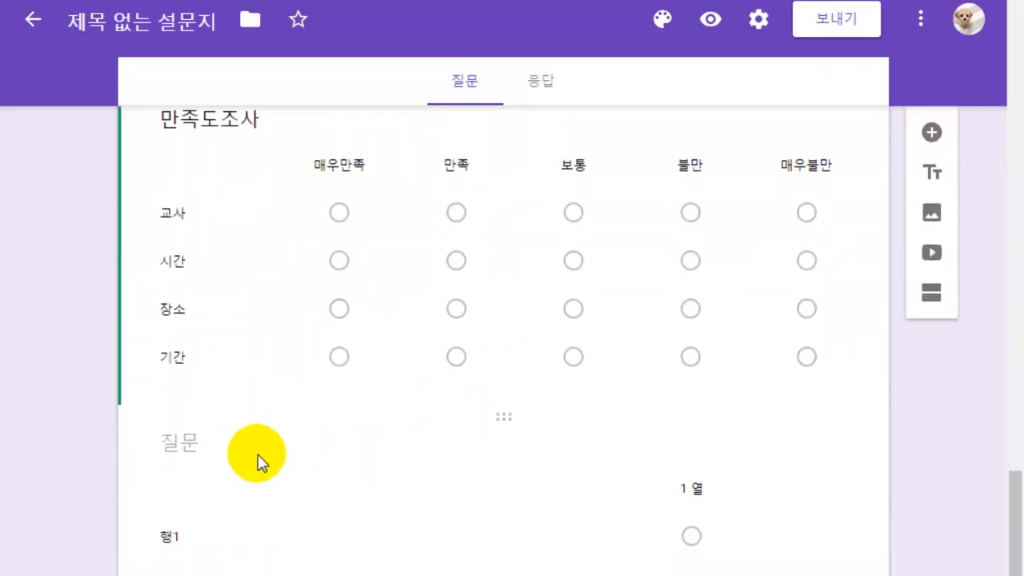
pyautogui.click(181, 457)
pyautogui.click(815, 462)
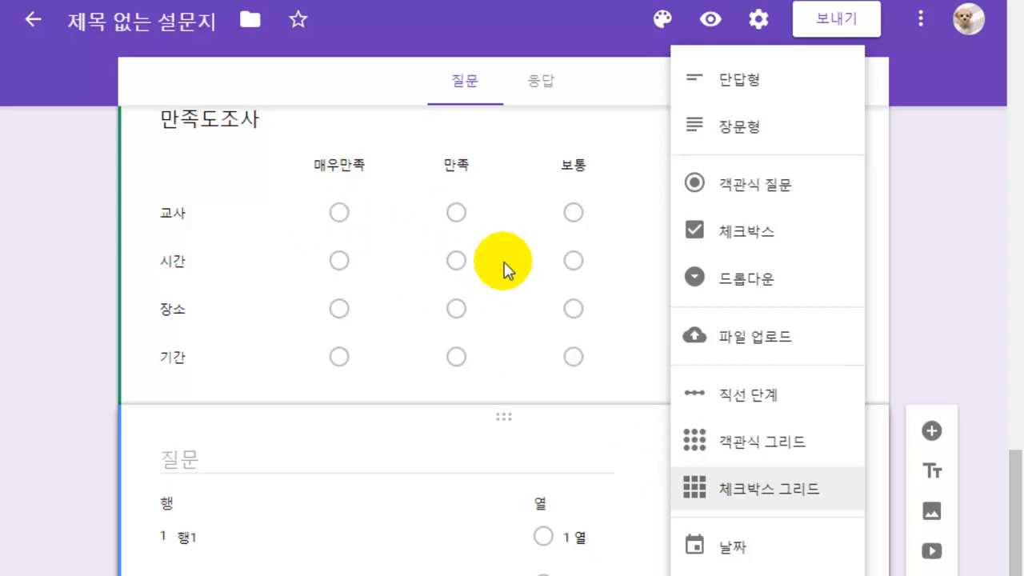
pyautogui.click(730, 550)
pyautogui.click(779, 464)
pyautogui.click(730, 554)
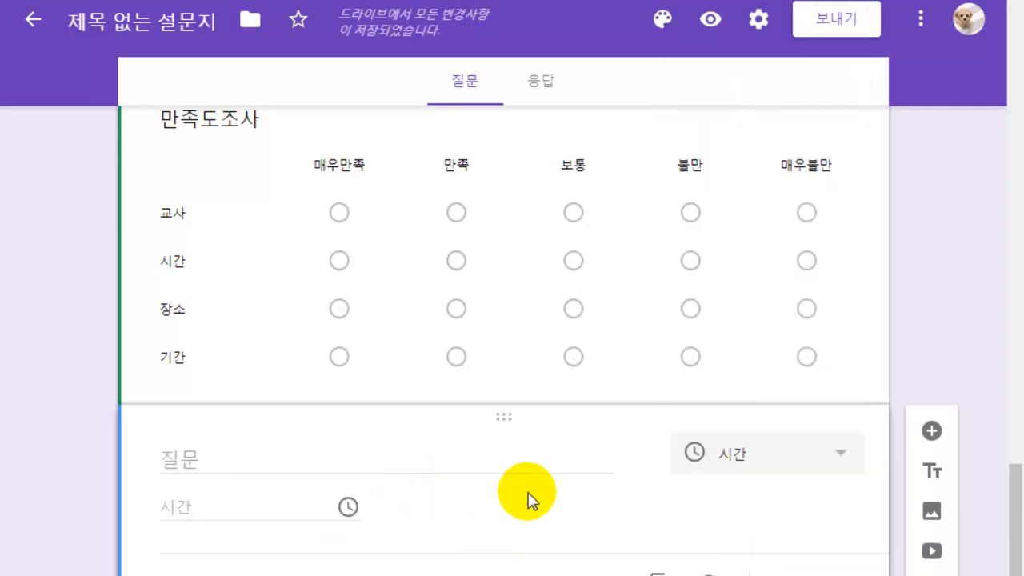
# - Switch the untitled question below 만족도조사 to the 날짜 type and back to 시간
pyautogui.click(285, 453)
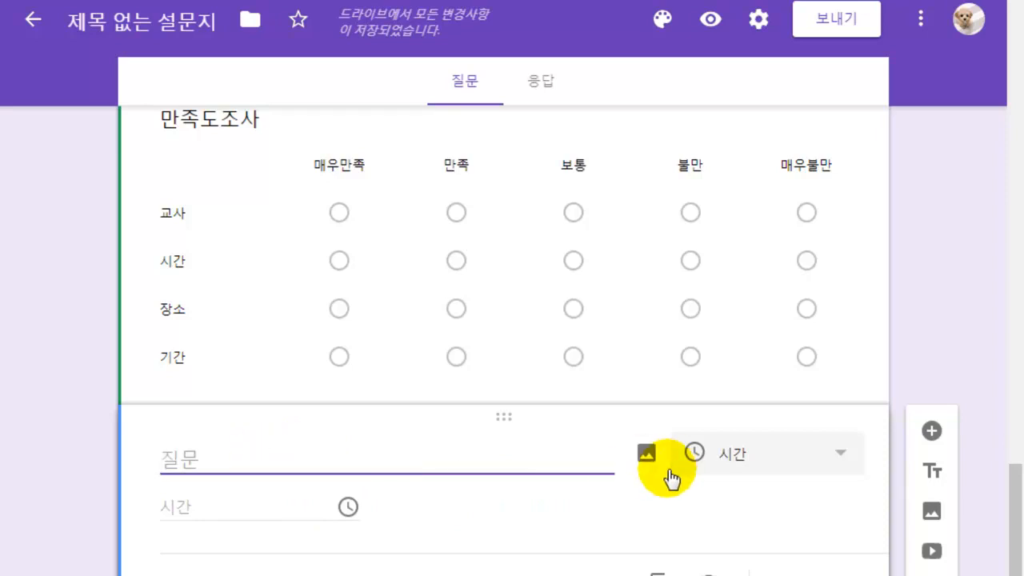
pyautogui.click(709, 472)
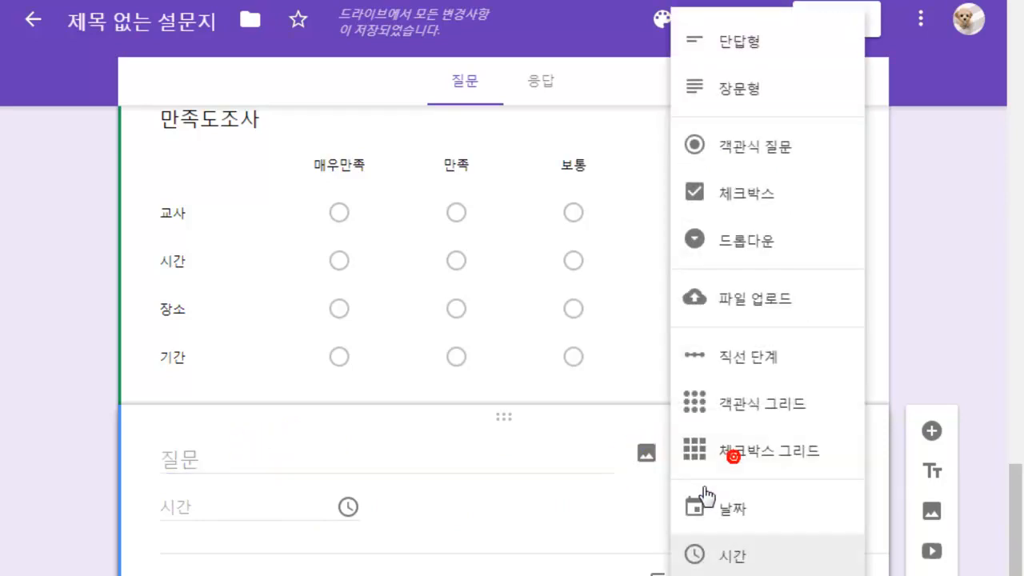
pyautogui.click(725, 509)
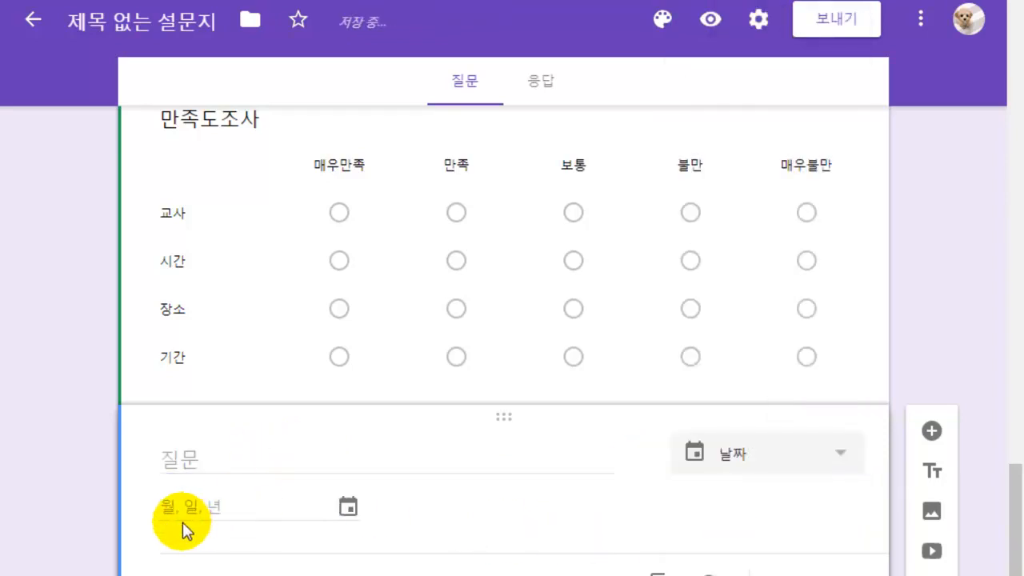
pyautogui.click(736, 476)
pyautogui.click(731, 552)
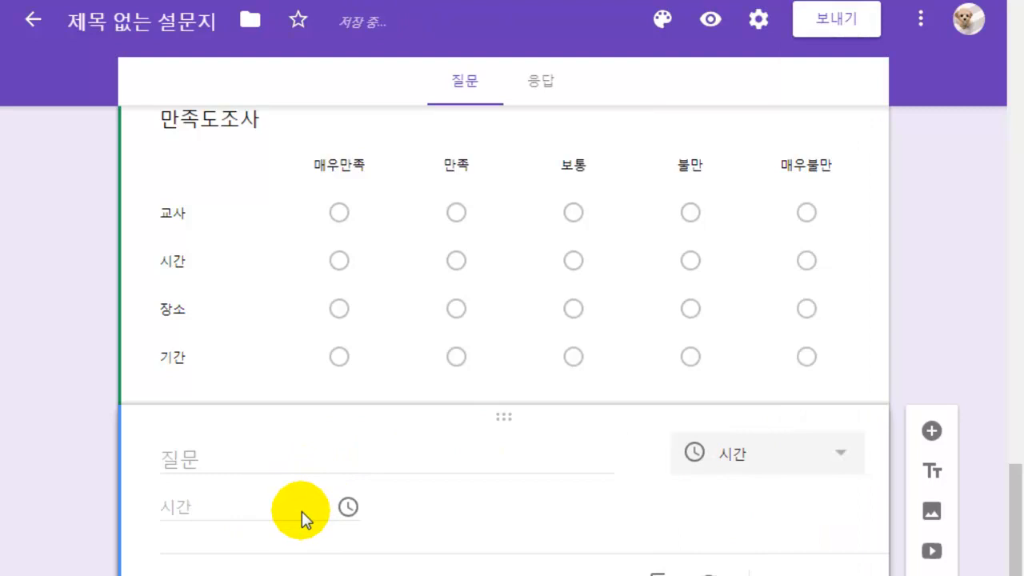
# - Turn off the 필수 setting for the 응답자 이름 question in section 1
pyautogui.scroll(3, 478, 447)
pyautogui.scroll(10, 478, 446)
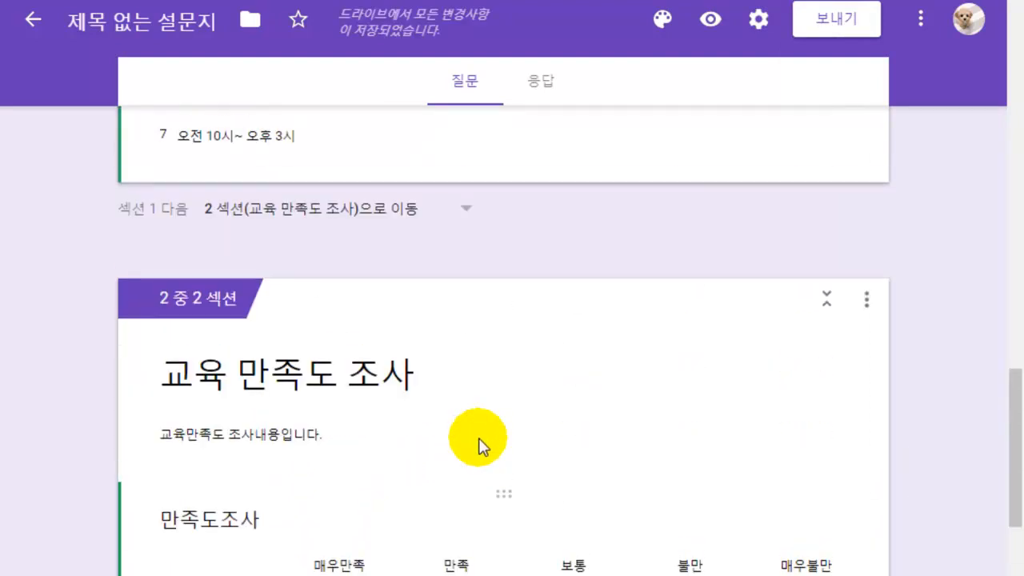
pyautogui.scroll(7, 399, 400)
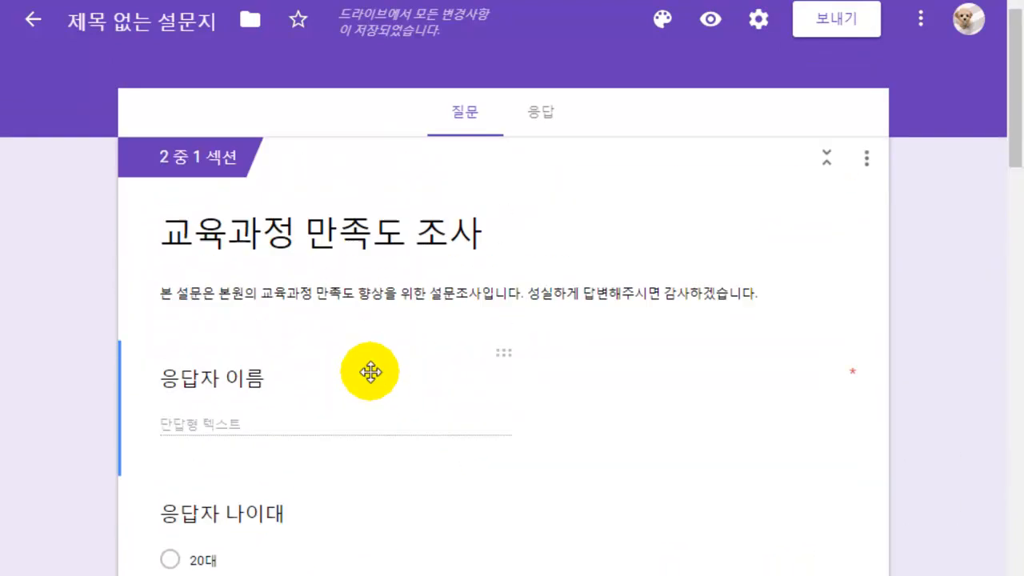
pyautogui.click(244, 459)
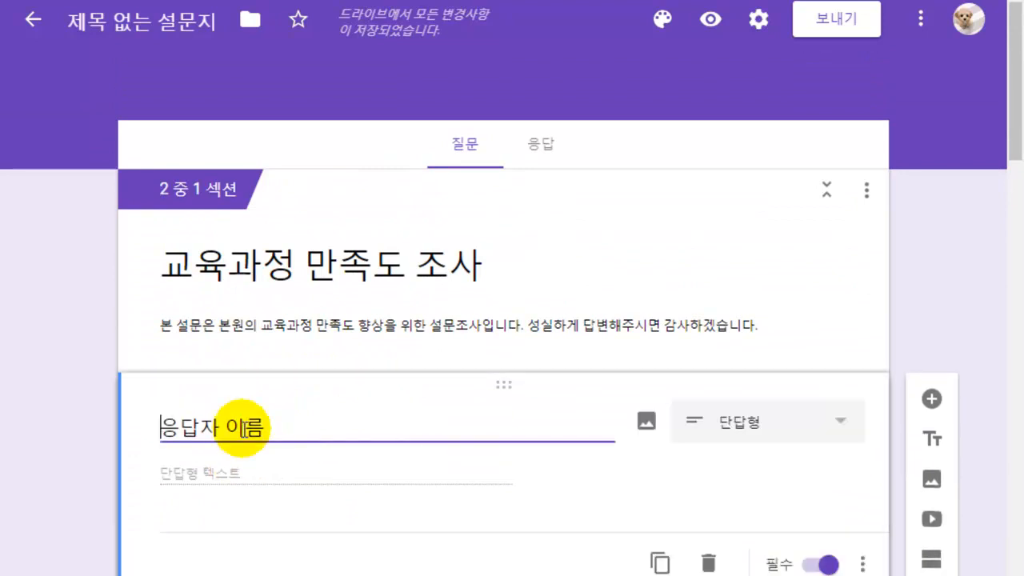
pyautogui.click(816, 565)
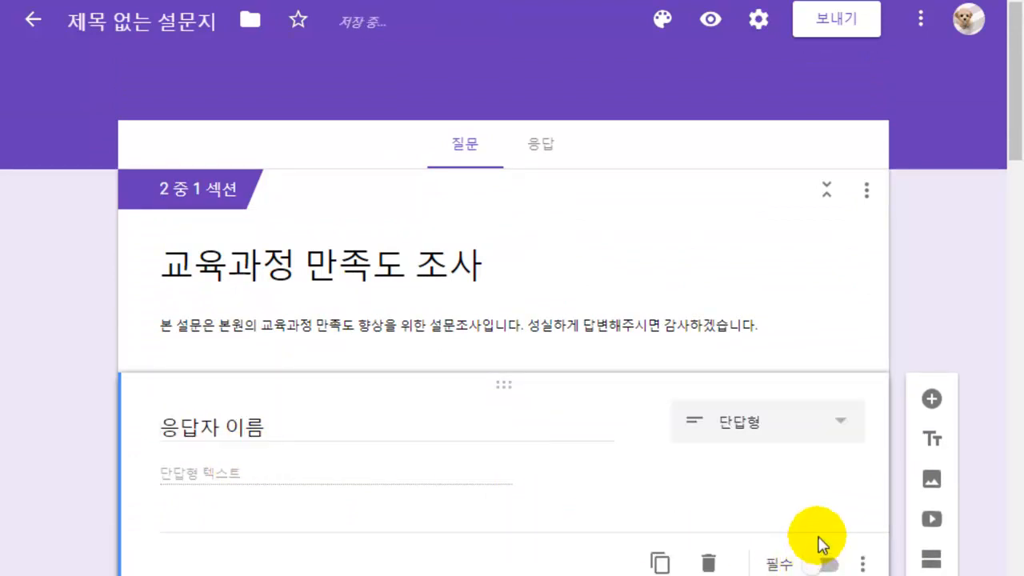
pyautogui.scroll(-15, 693, 456)
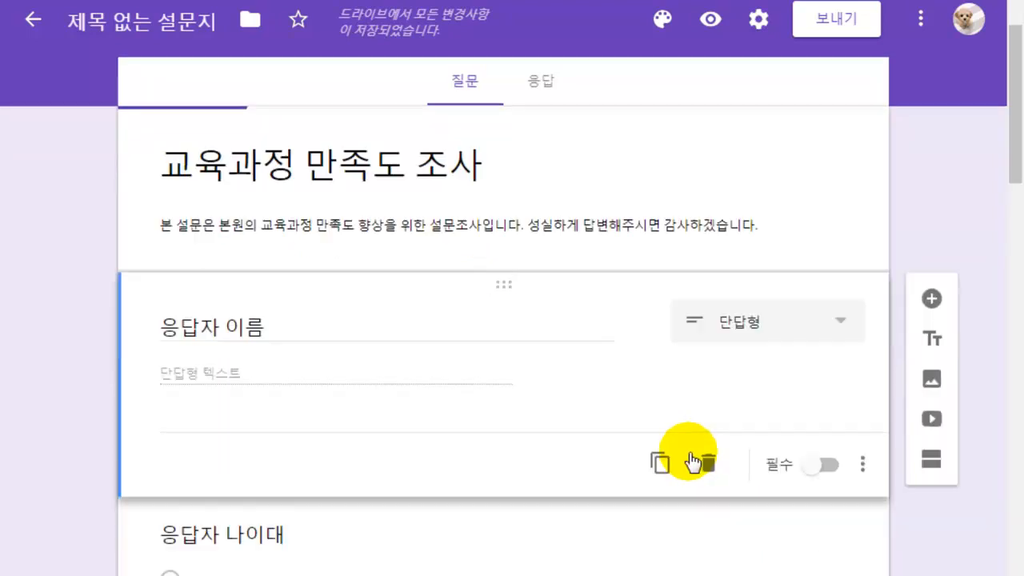
pyautogui.scroll(10, 679, 449)
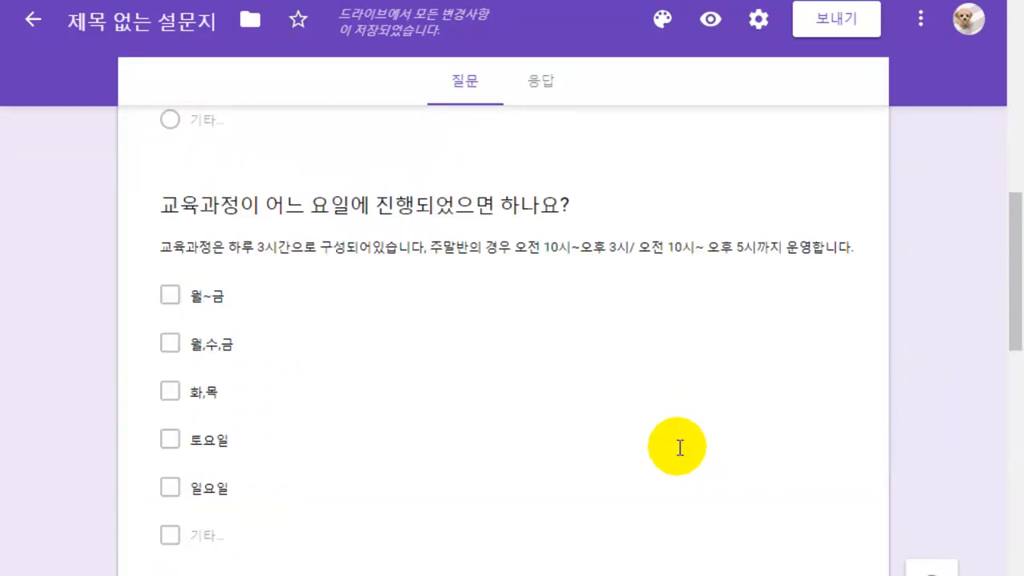
# - Title the untitled time question below 만족도조사 "강의를 듣고자 하는 날짜를 적어주세요" and change its type to 날짜
pyautogui.scroll(-17, 681, 451)
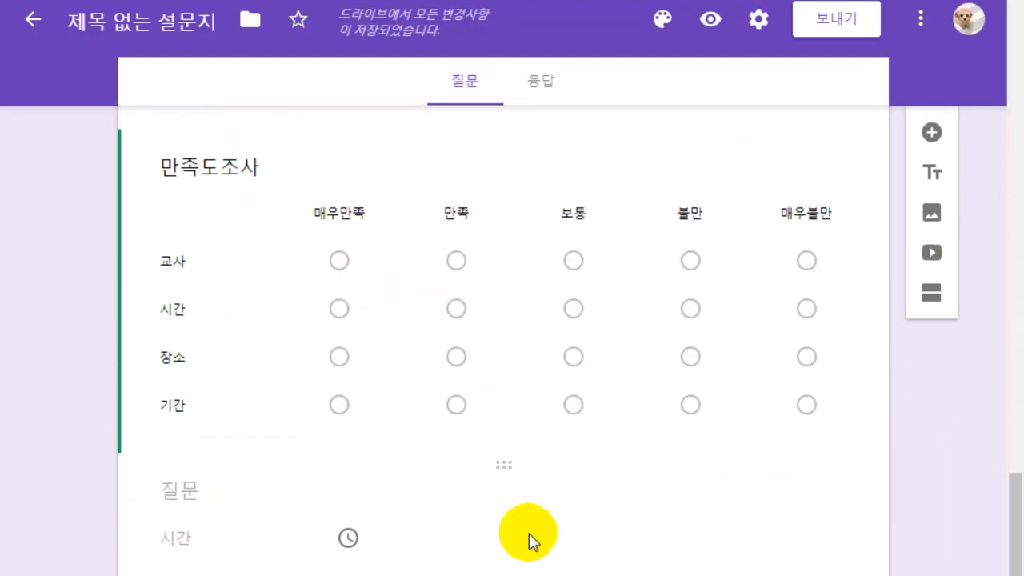
pyautogui.click(311, 534)
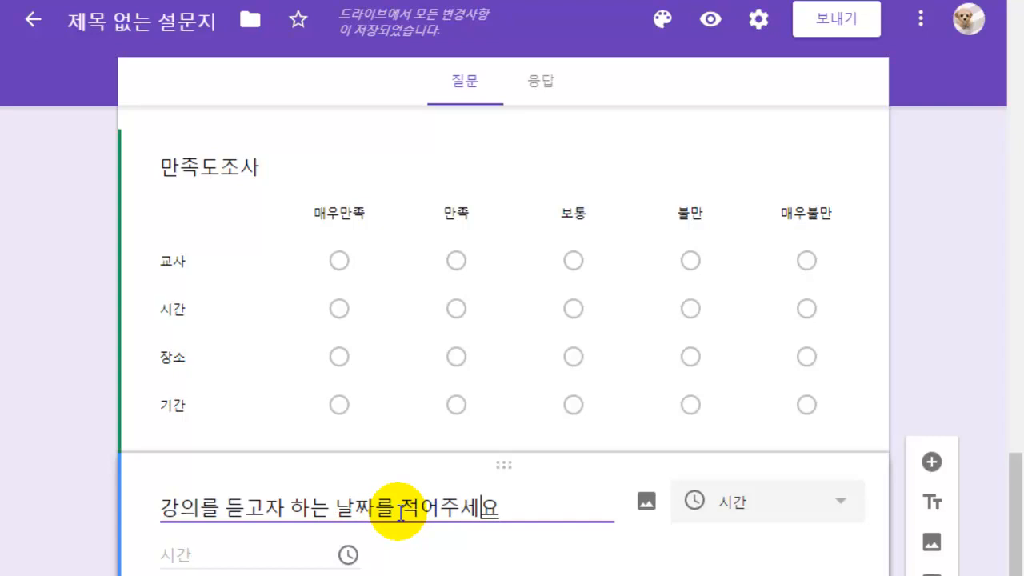
pyautogui.click(715, 500)
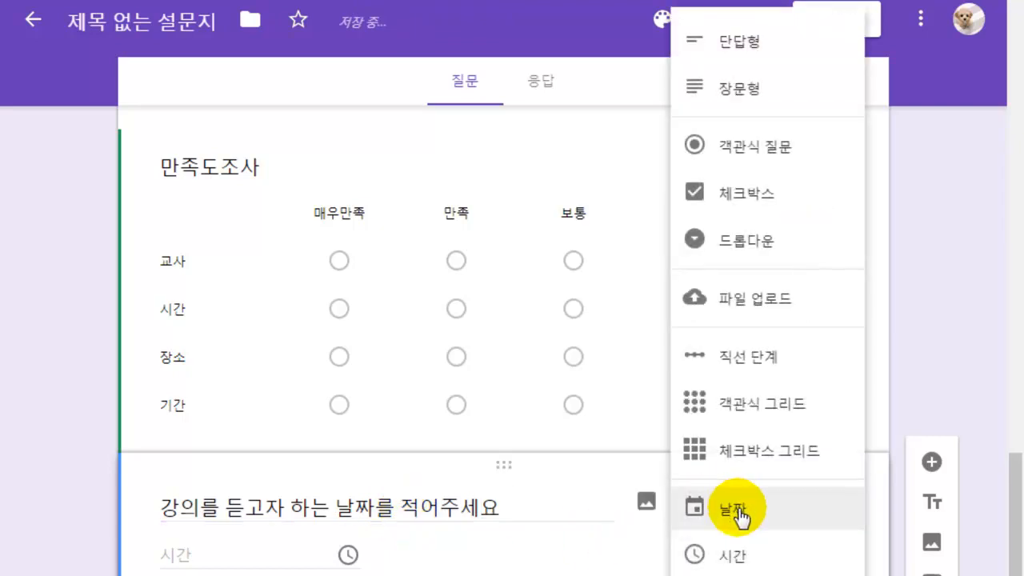
pyautogui.click(733, 512)
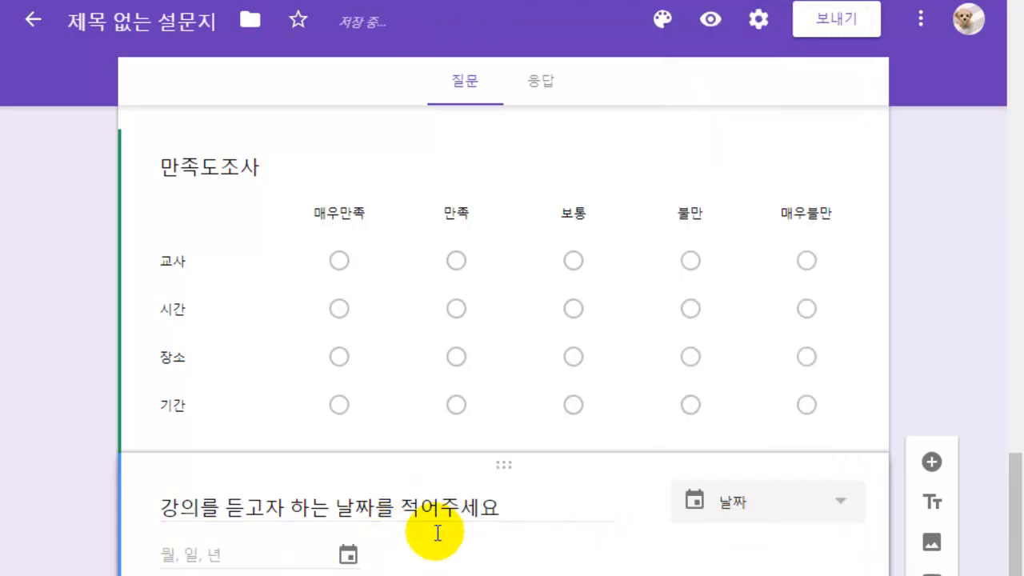
# - Preview the form, fill in the respondent's name as a trial answer in section 1 and continue to section 2
pyautogui.click(711, 20)
pyautogui.scroll(-10, 647, 384)
pyautogui.scroll(10, 355, 248)
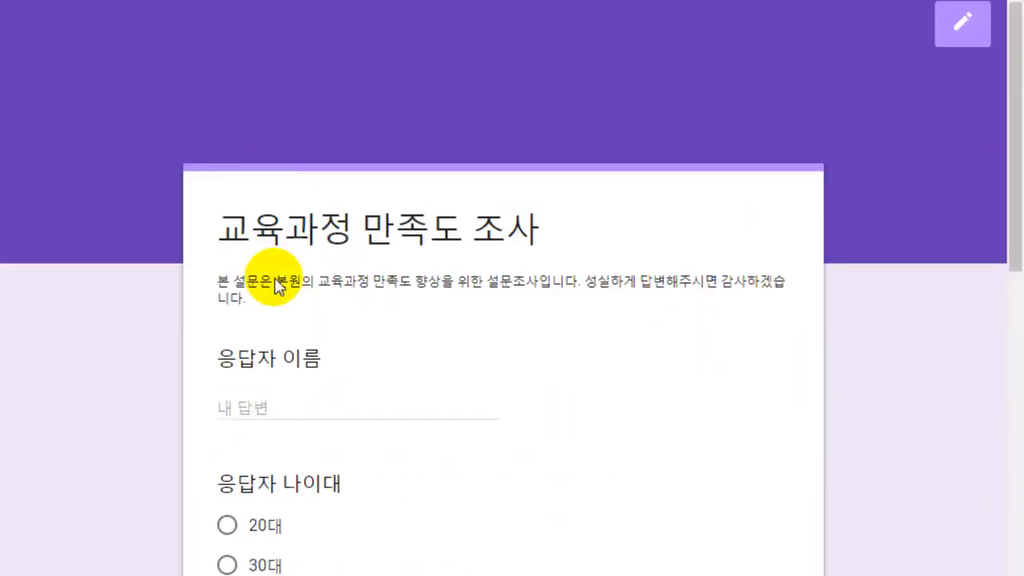
pyautogui.click(276, 412)
pyautogui.write('ㅇ')
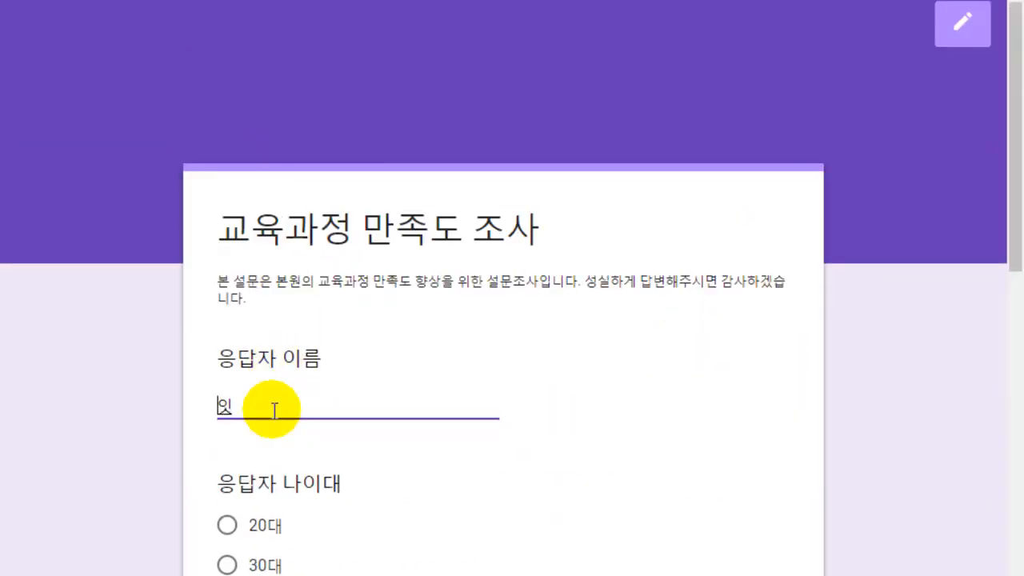
pyautogui.write('수정')
pyautogui.scroll(-10, 365, 405)
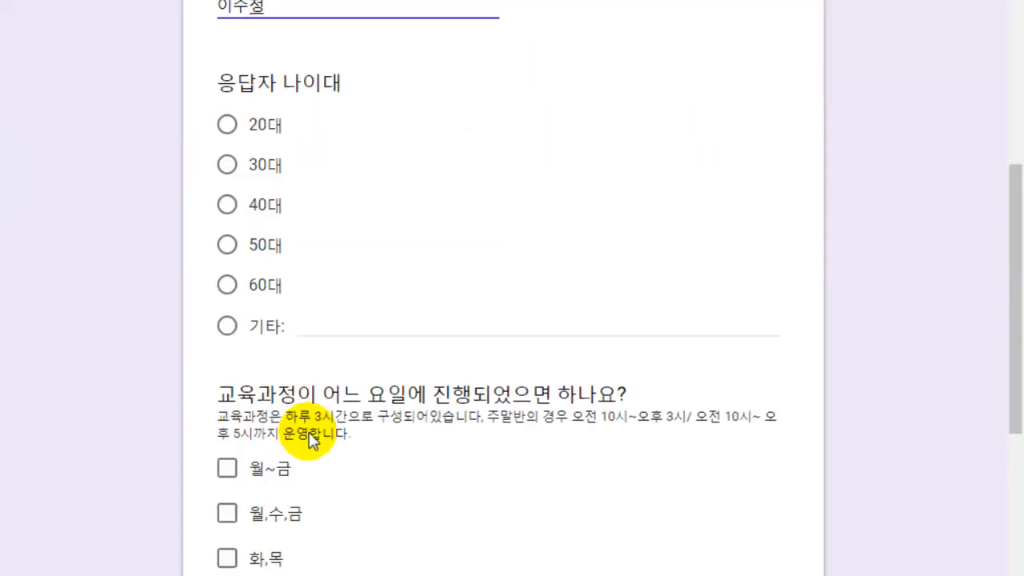
pyautogui.scroll(6, 257, 416)
pyautogui.scroll(-6, 274, 390)
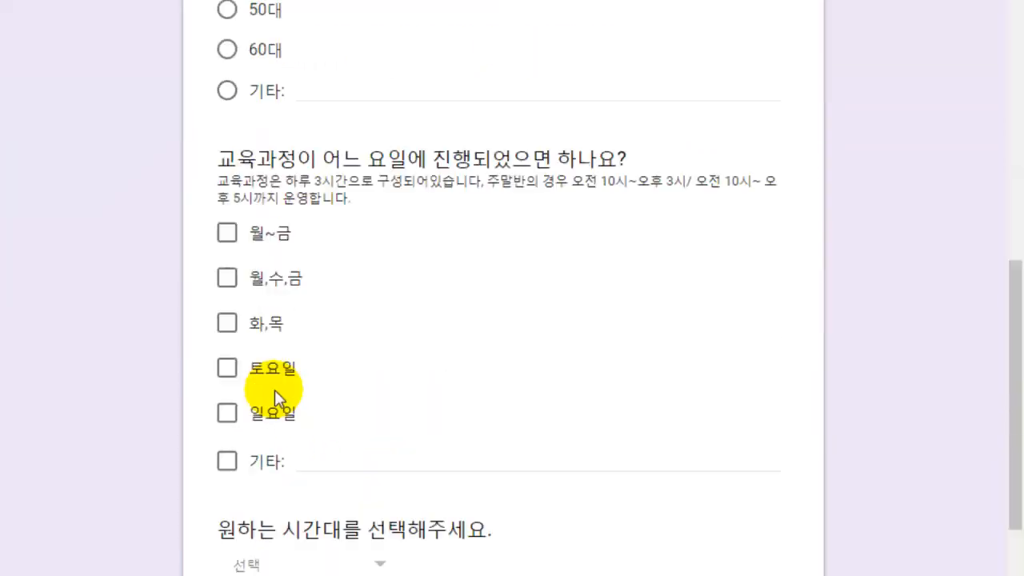
pyautogui.click(259, 410)
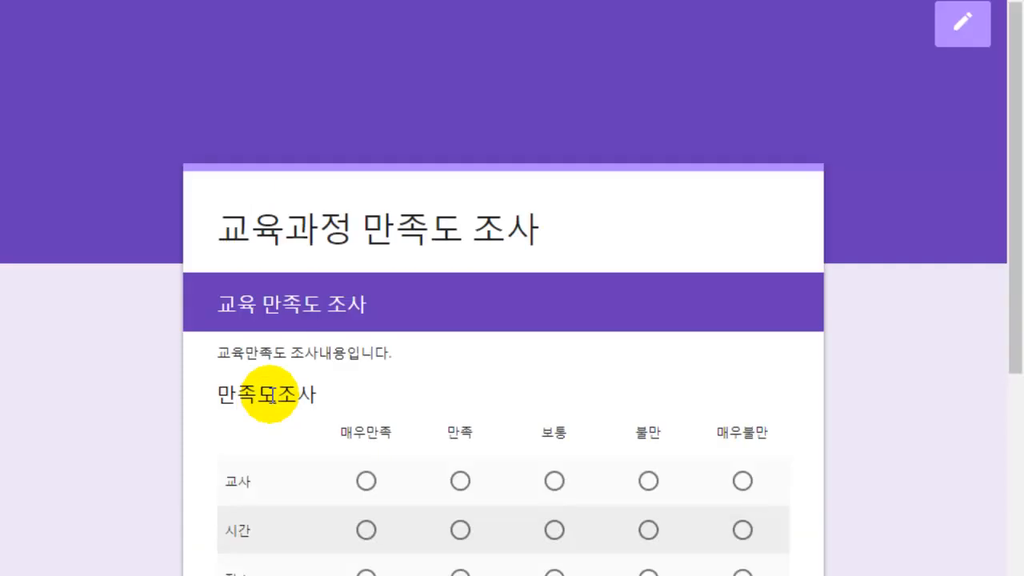
# - Test the lecture date question in the preview with 2018-08-11, then return to editing the form, discarding the trial response
pyautogui.scroll(-5, 416, 432)
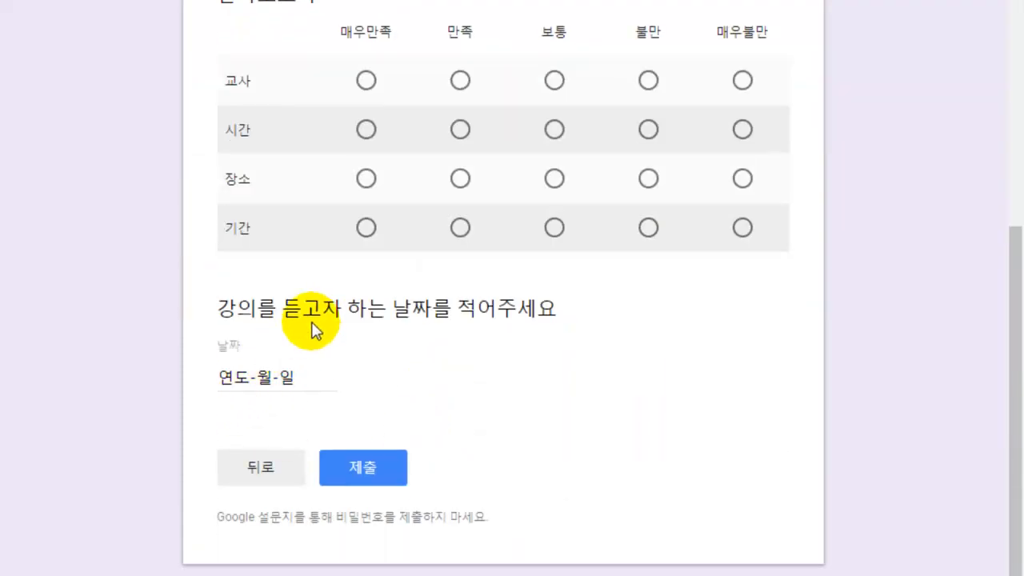
pyautogui.click(321, 379)
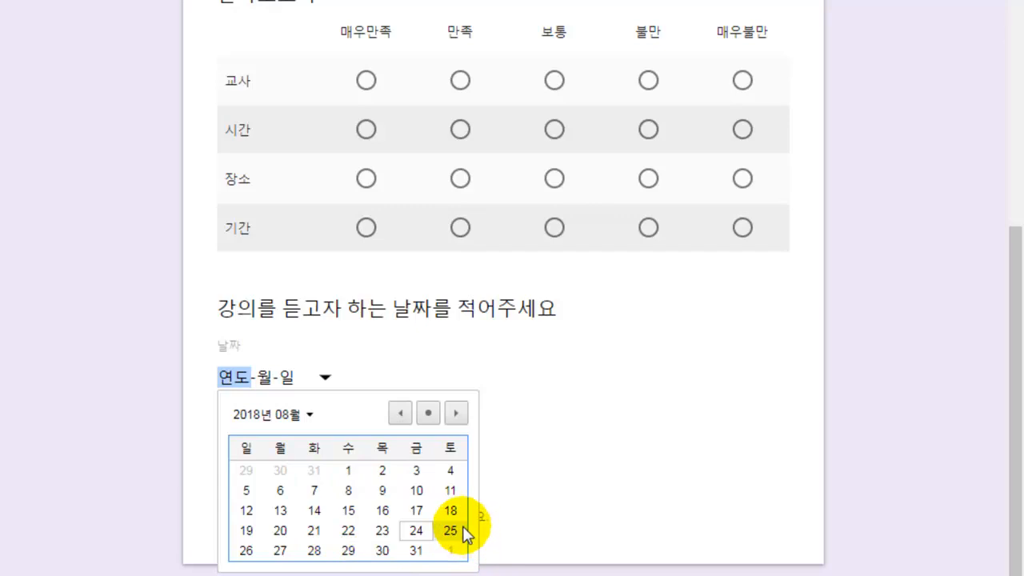
pyautogui.click(449, 489)
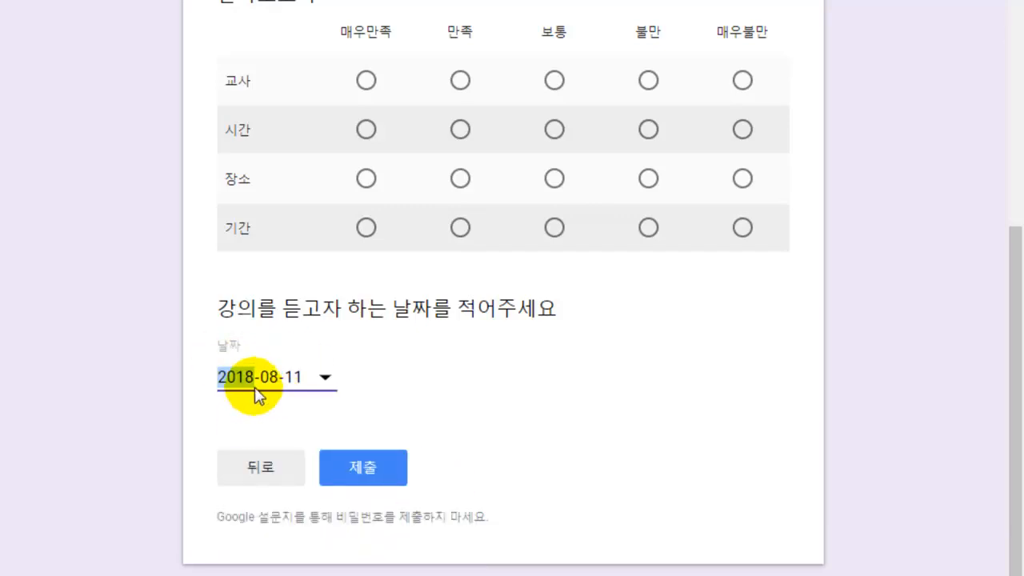
pyautogui.scroll(5, 552, 280)
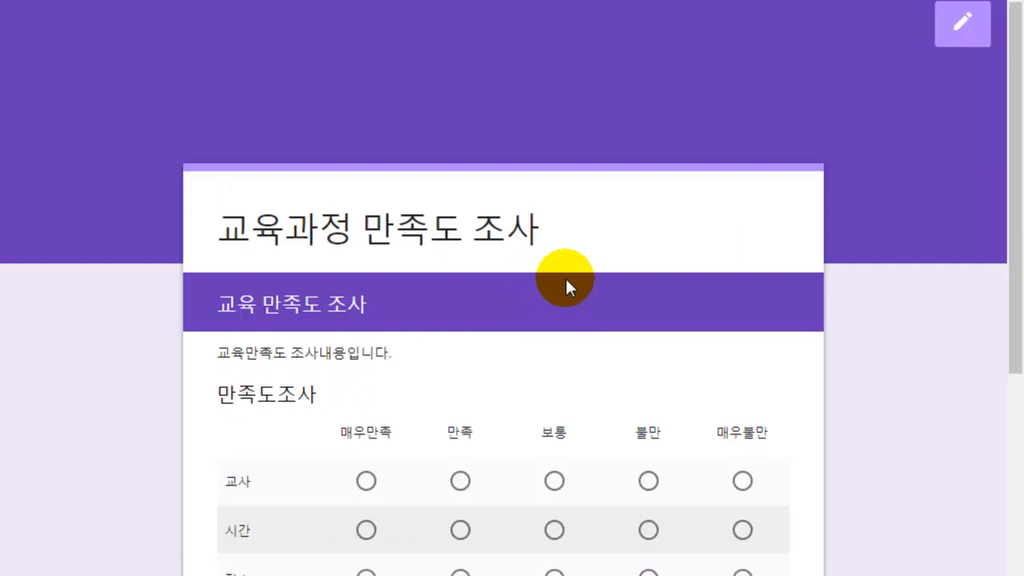
pyautogui.click(944, 29)
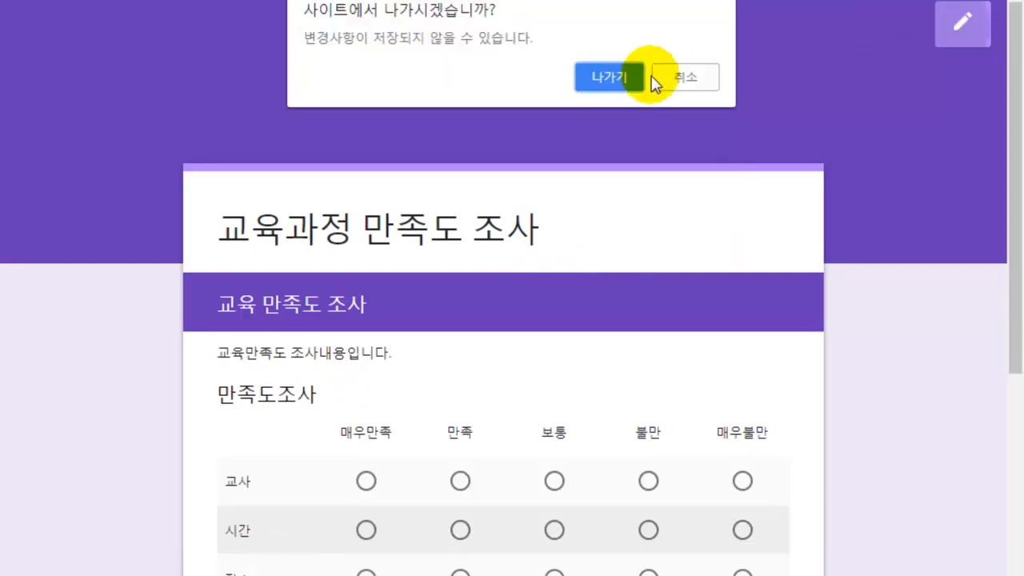
pyautogui.click(612, 88)
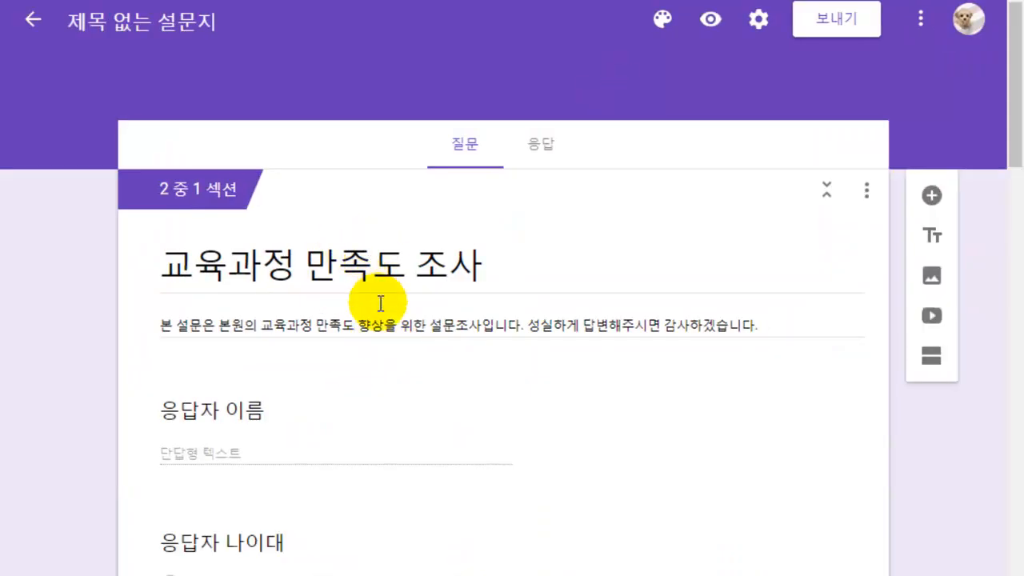
# - Collapse section 2, 교육 만족도 조사, and expand it again
pyautogui.scroll(-1, 335, 404)
pyautogui.scroll(-10, 335, 404)
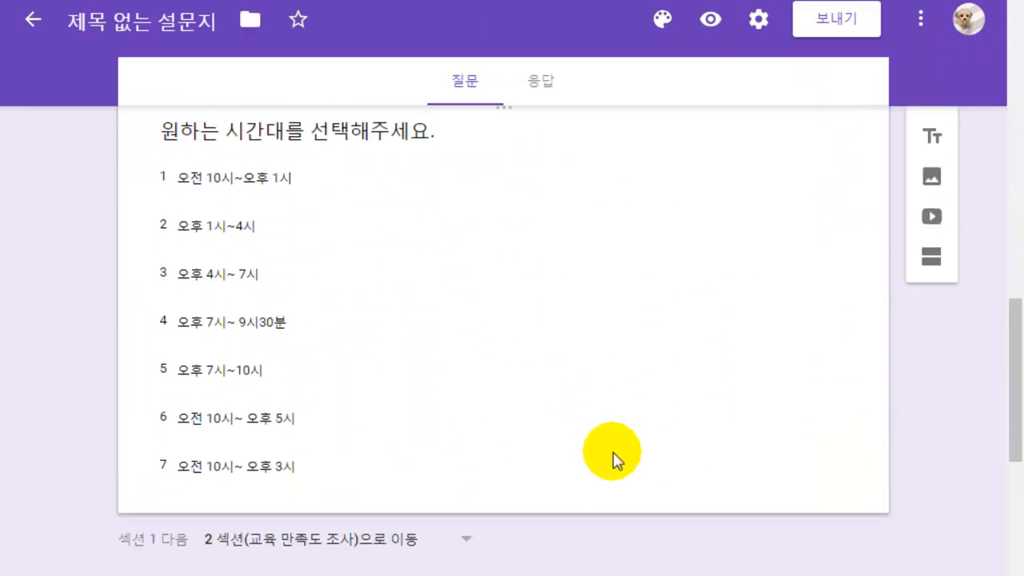
pyautogui.scroll(-3, 704, 453)
pyautogui.scroll(-10, 685, 452)
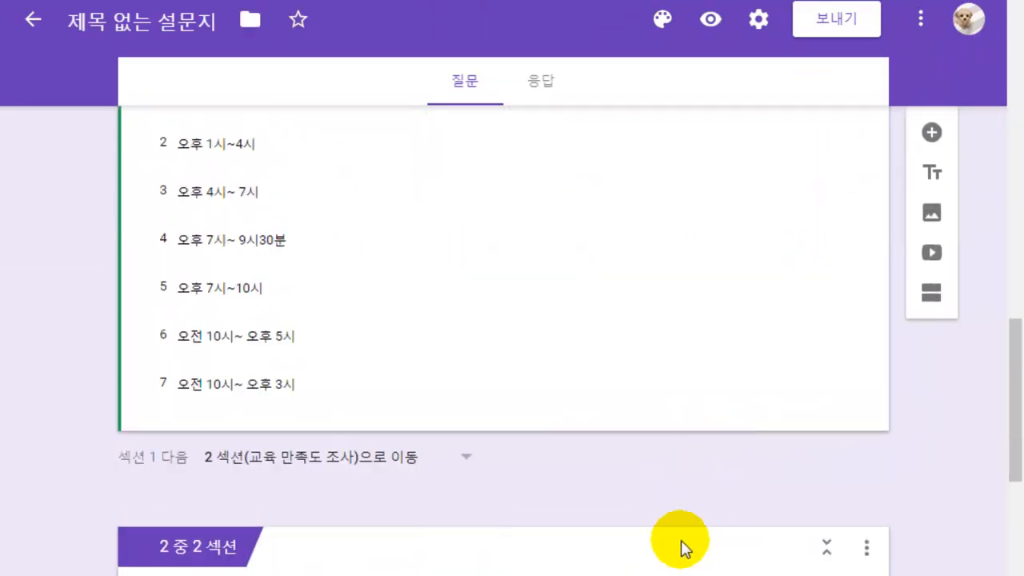
pyautogui.click(825, 549)
pyautogui.scroll(-2, 675, 535)
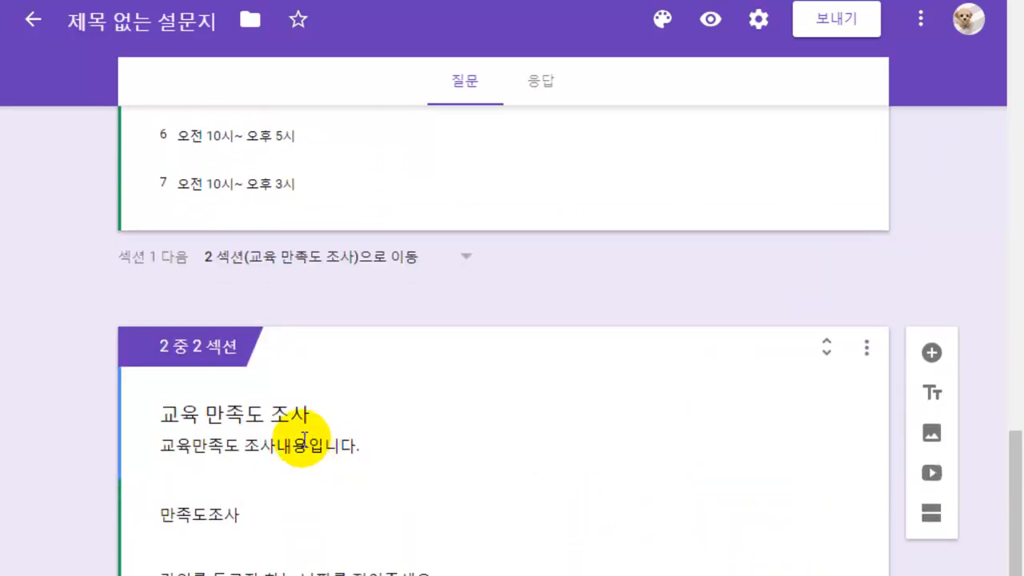
pyautogui.click(826, 346)
# - Merge section 2 into the section above it and open the 만족도조사 grid question for editing
pyautogui.click(868, 350)
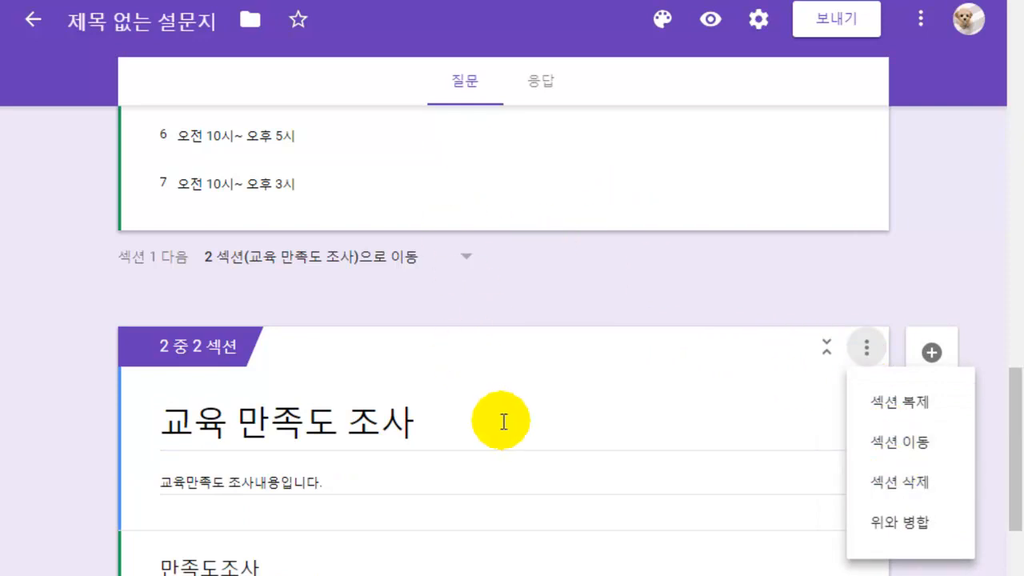
pyautogui.click(896, 534)
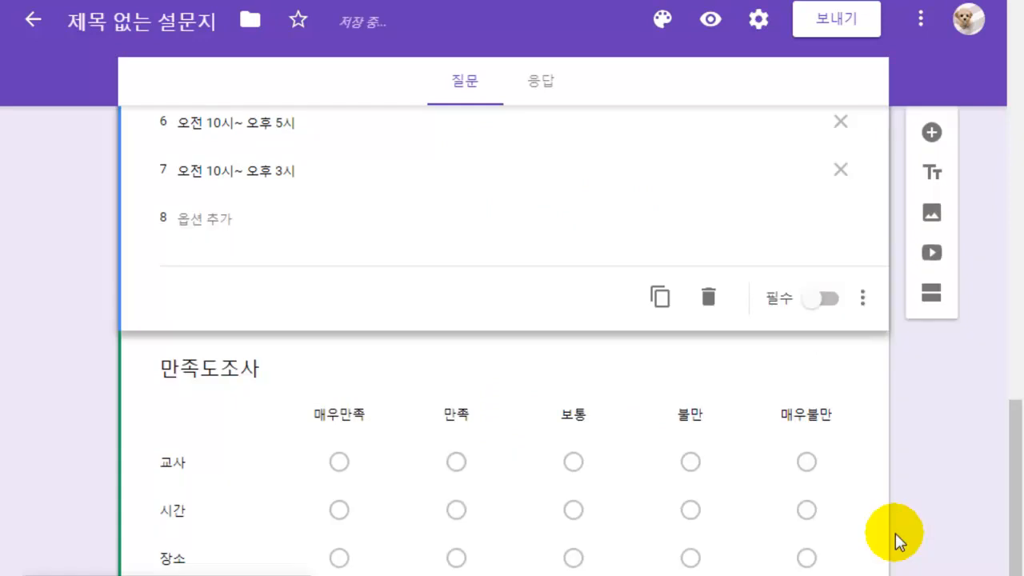
pyautogui.scroll(3, 320, 264)
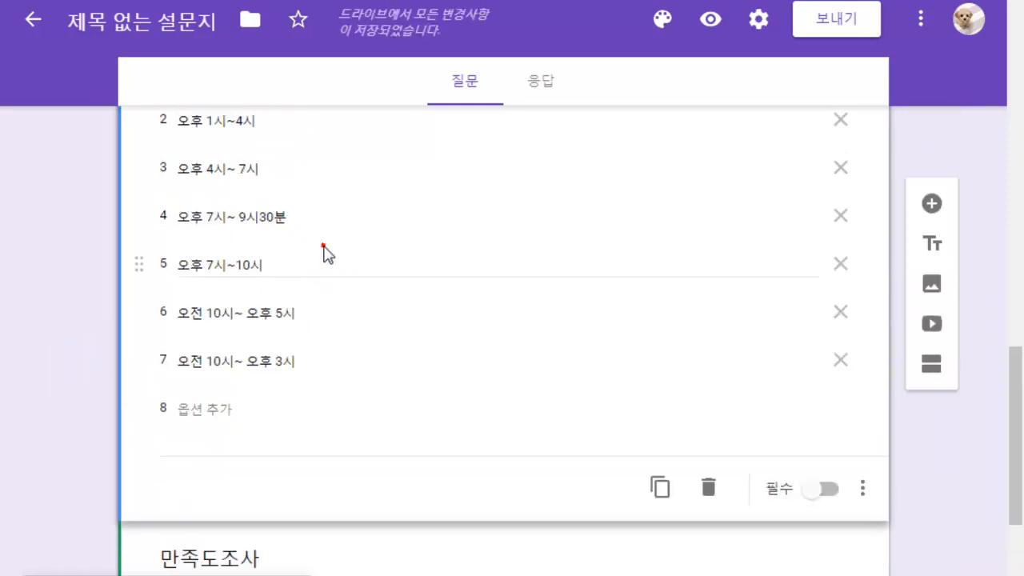
pyautogui.click(325, 249)
pyautogui.click(398, 538)
pyautogui.moveTo(485, 401); pyautogui.dragTo(435, 419)
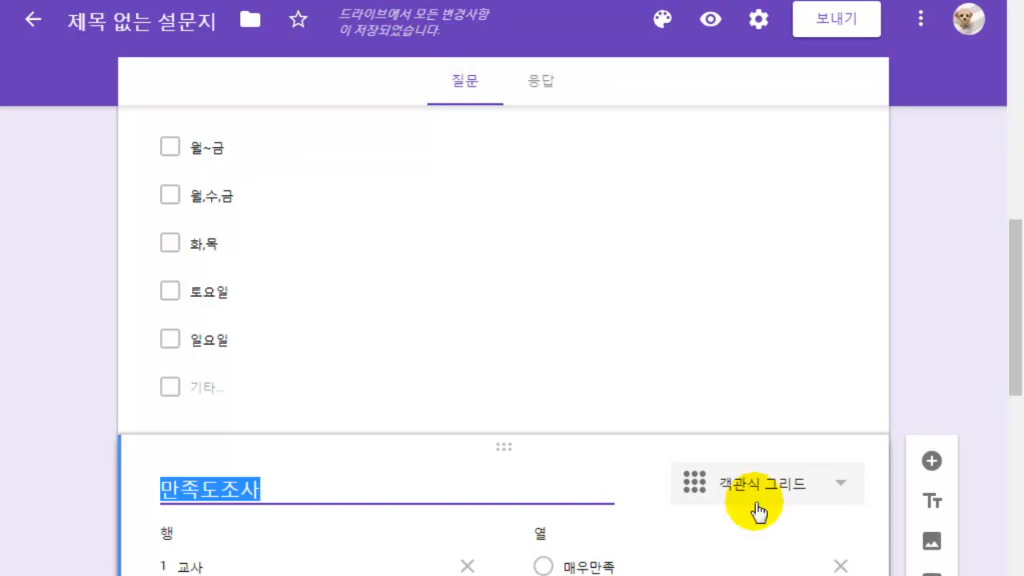
# - Open the theme's header image selection and browse the 직장 및 학교 images, trying the coloured pencils picture
pyautogui.click(662, 22)
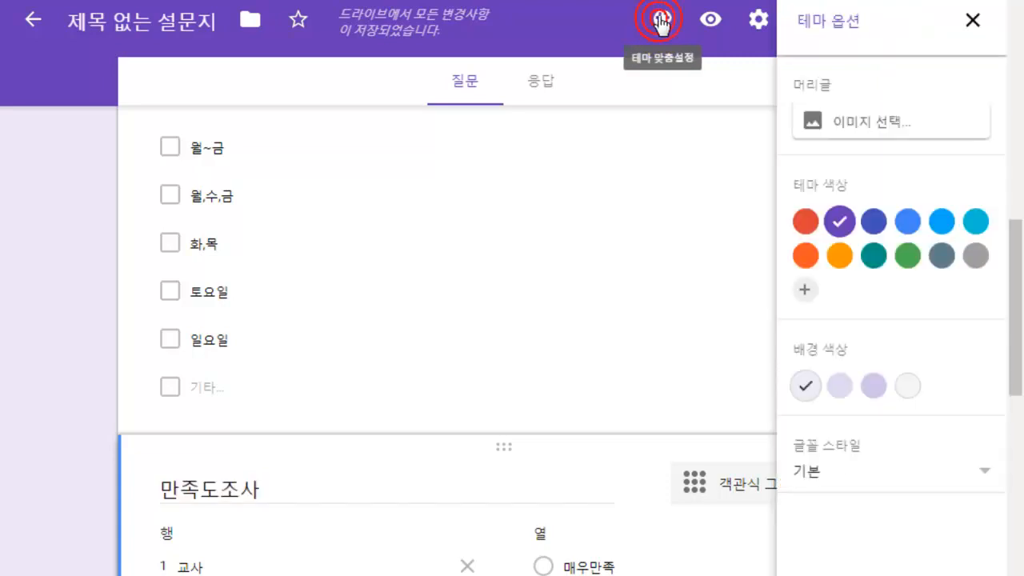
pyautogui.click(861, 128)
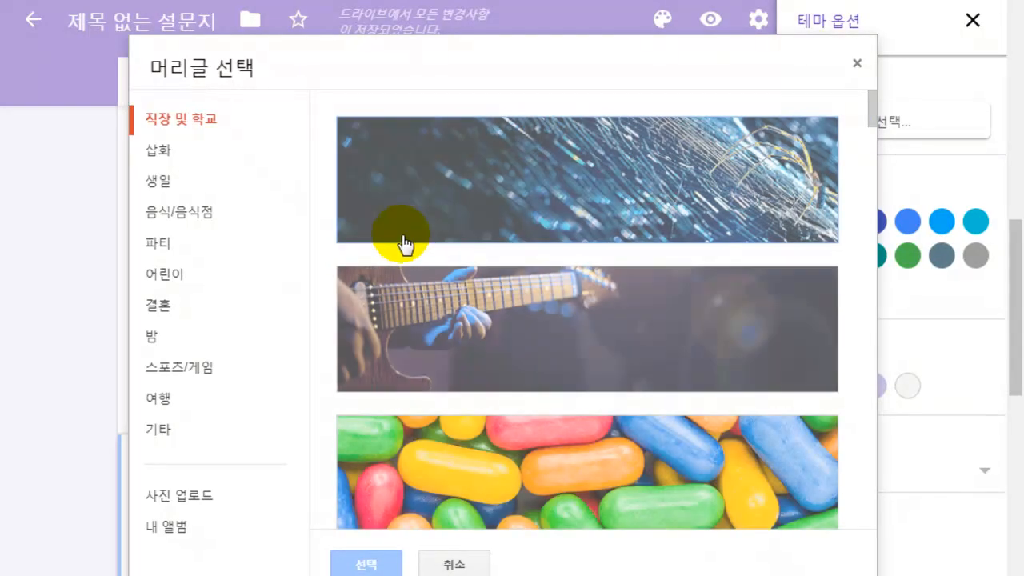
pyautogui.scroll(-4, 512, 320)
pyautogui.scroll(-9, 499, 327)
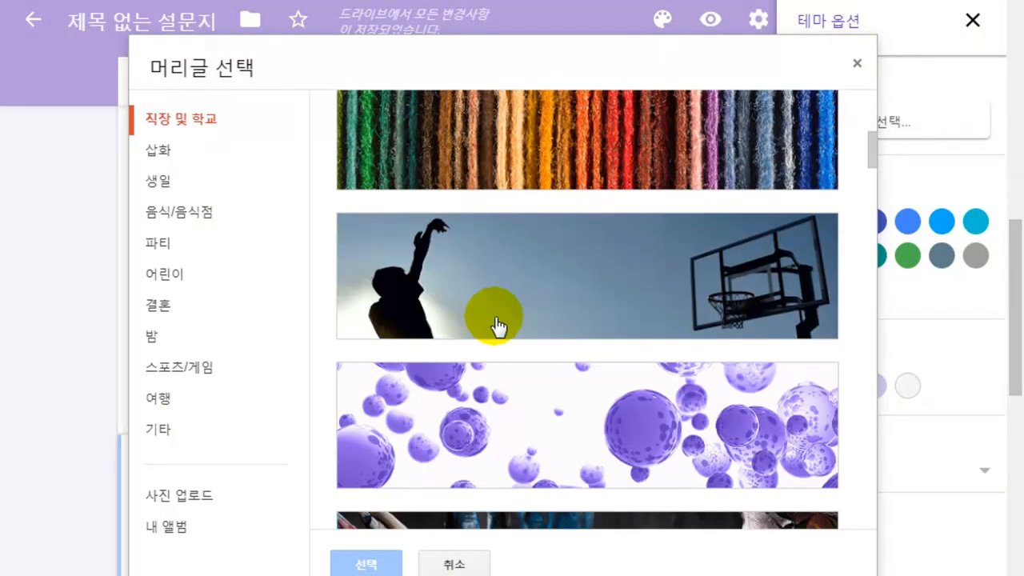
pyautogui.scroll(-5, 479, 243)
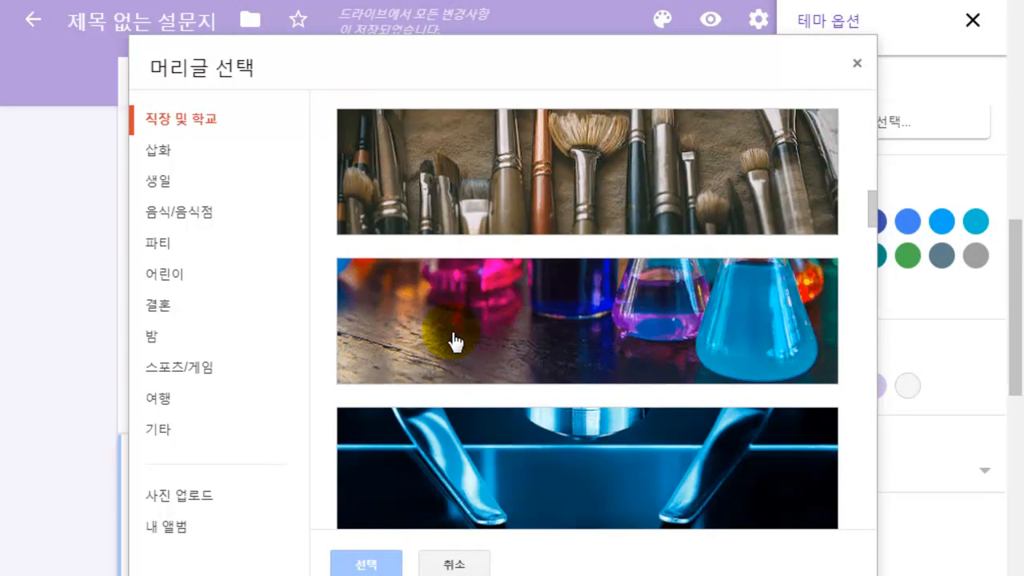
pyautogui.click(453, 418)
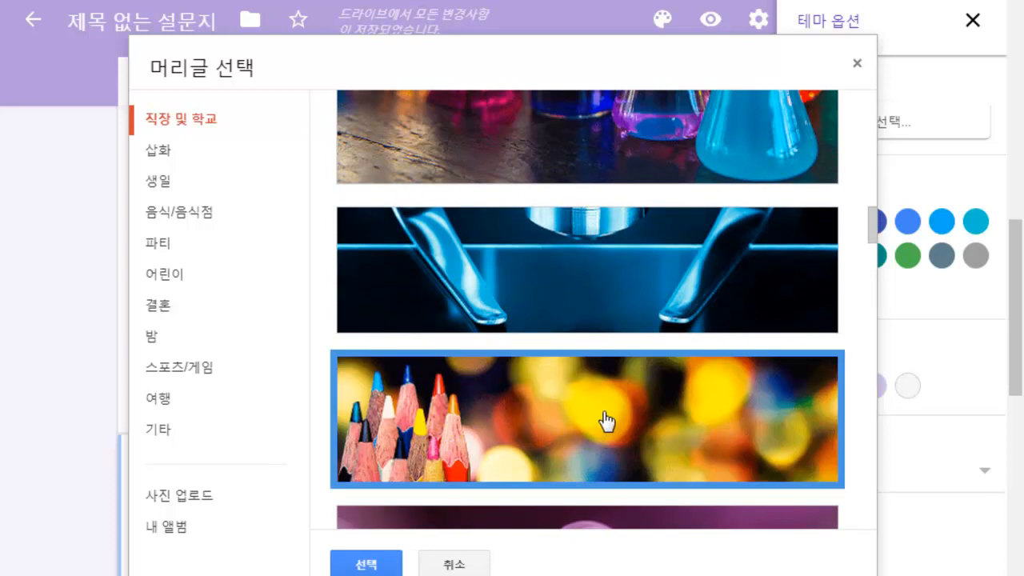
pyautogui.scroll(-10, 601, 418)
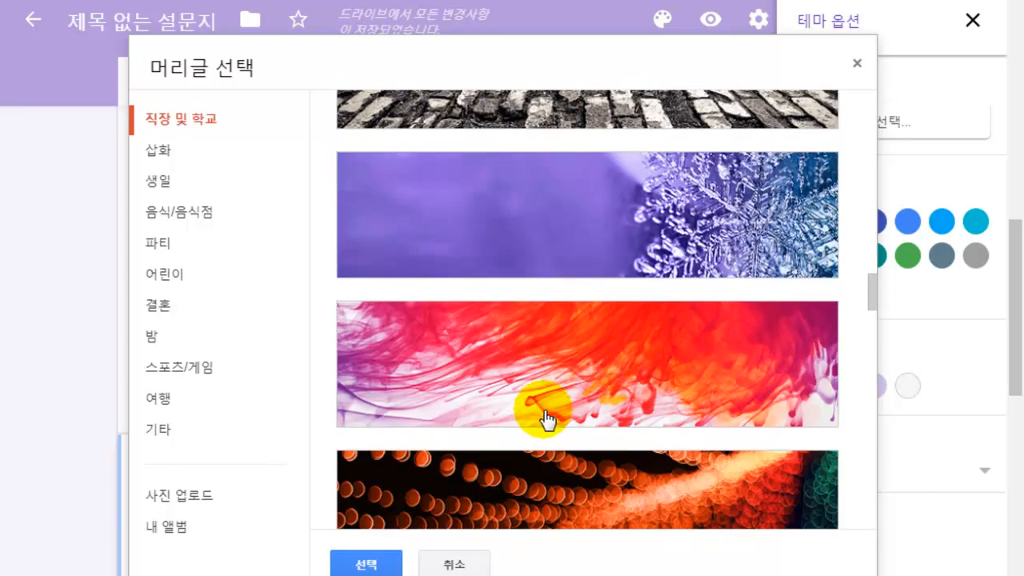
pyautogui.scroll(-20, 546, 422)
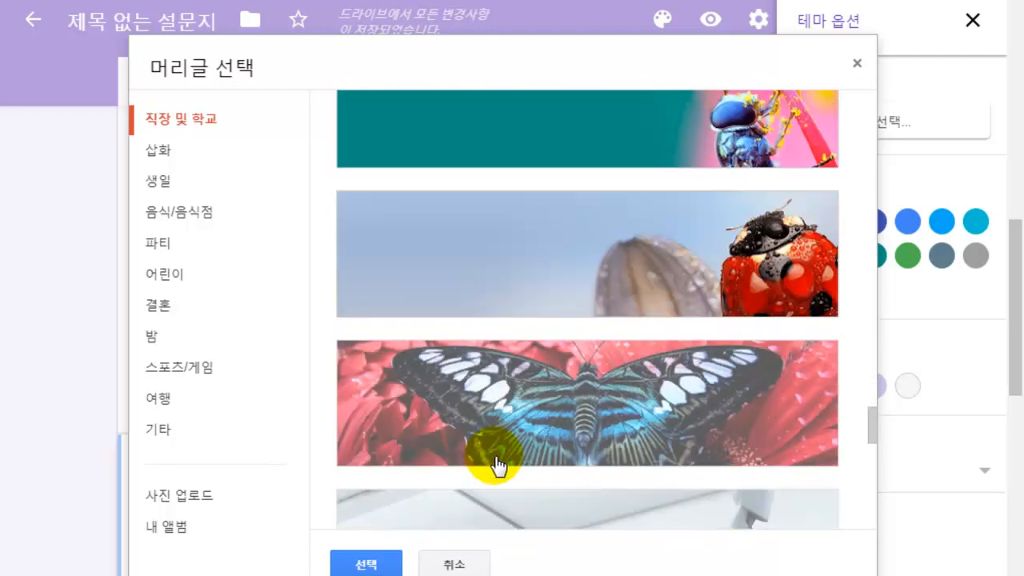
pyautogui.scroll(-15, 549, 395)
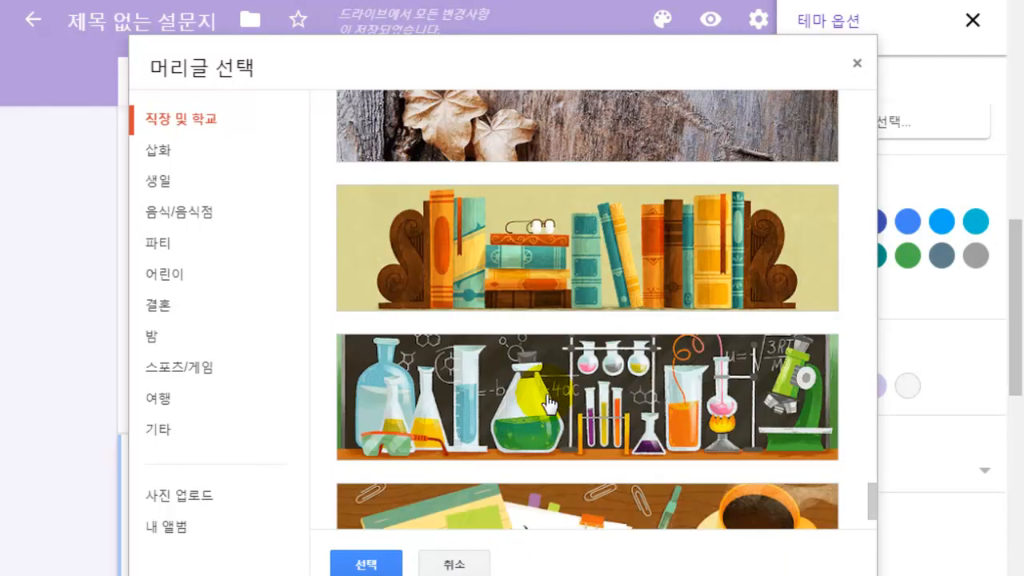
# - Apply the notepad and coffee cup illustration as the header image and set the background to the second colour shade
pyautogui.click(549, 405)
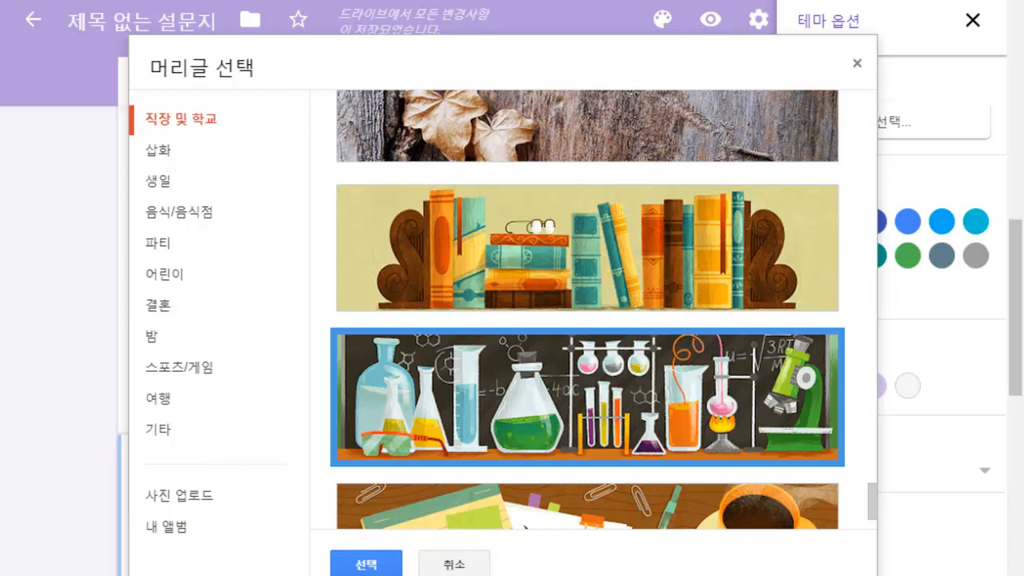
pyautogui.scroll(-1, 424, 400)
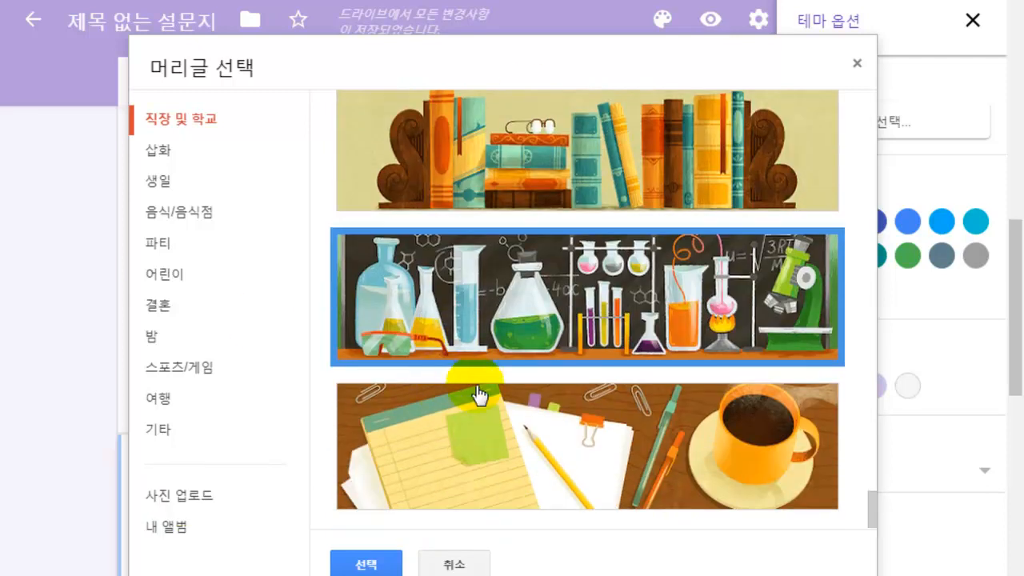
pyautogui.click(455, 474)
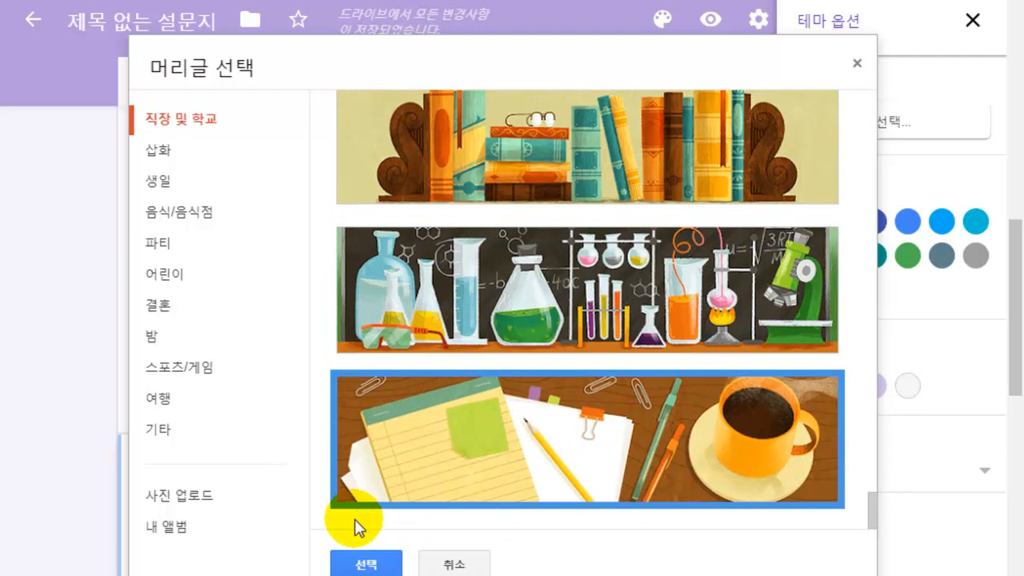
pyautogui.click(357, 564)
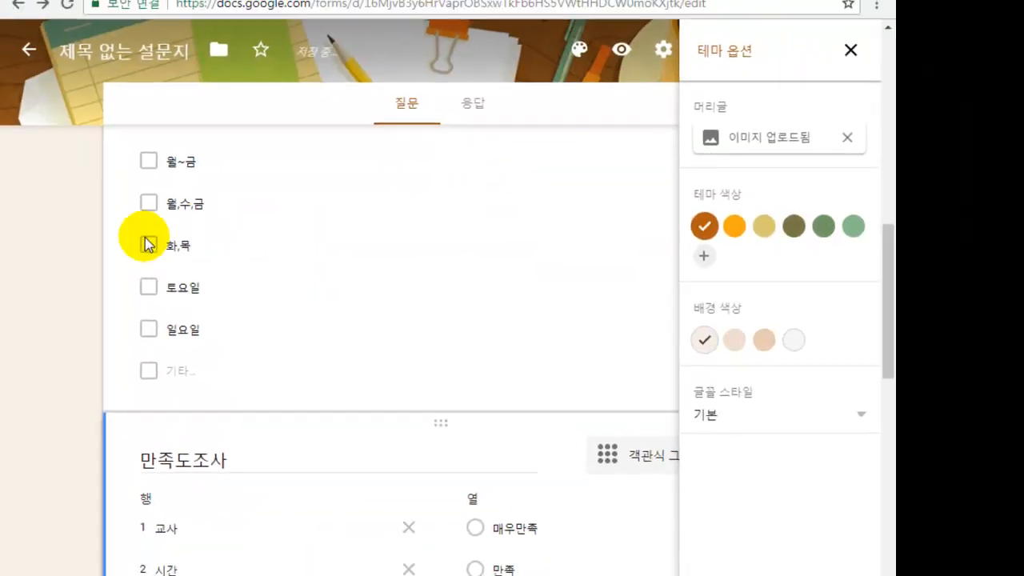
pyautogui.click(735, 339)
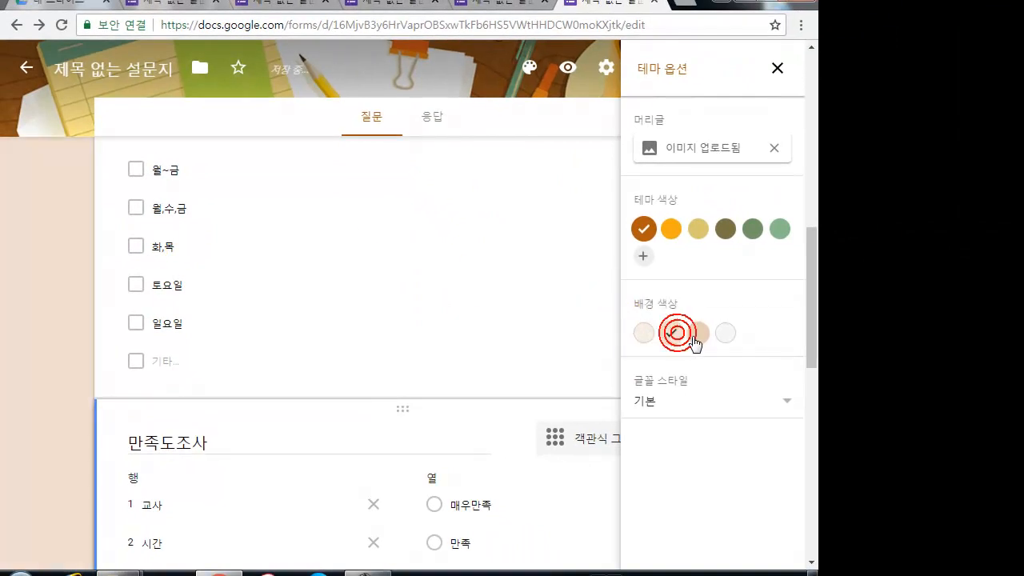
# - Compare the theme's background colour shades and set the background to the light shade 연한 #f7efe7
pyautogui.click(700, 337)
pyautogui.click(726, 336)
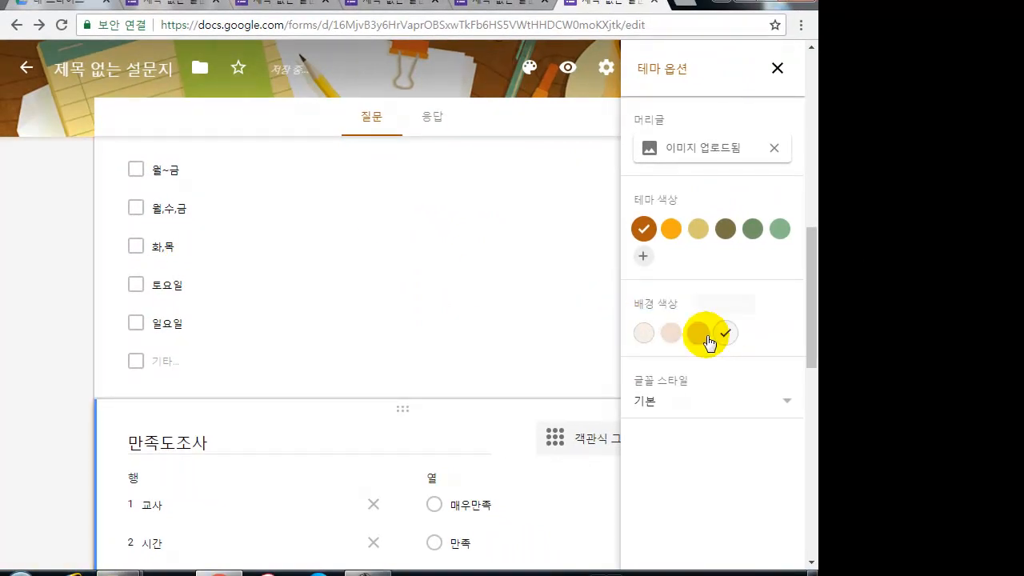
pyautogui.click(698, 336)
pyautogui.click(670, 336)
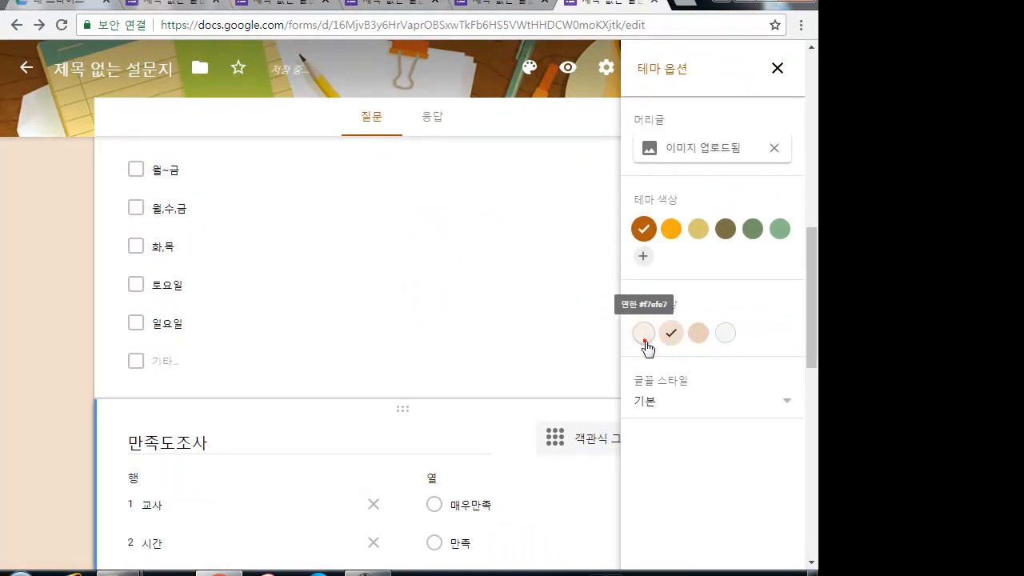
pyautogui.click(645, 337)
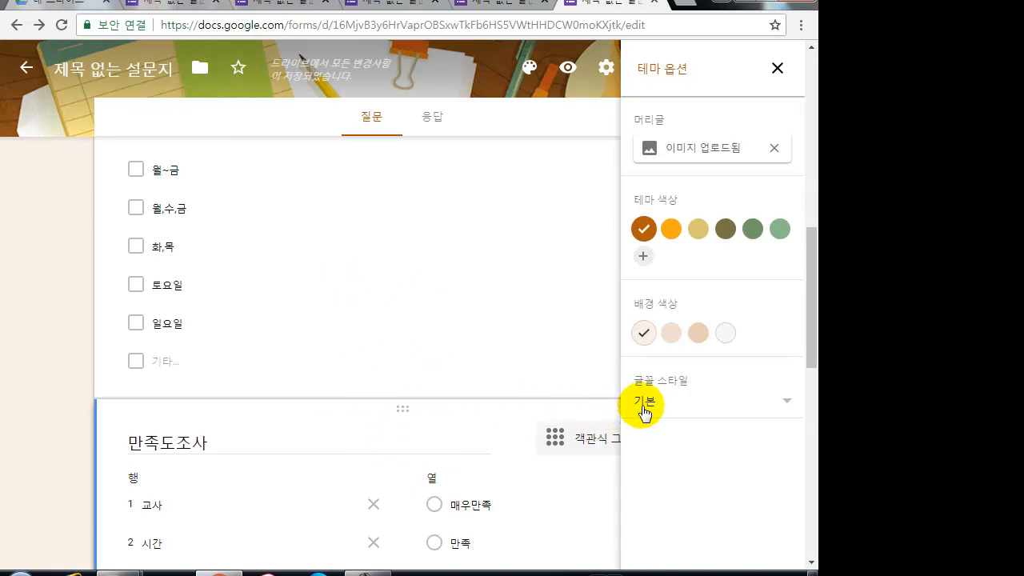
# - Open and cancel the custom theme colour, try the 경쾌함 font style, and restore 기본 before closing the theme options
pyautogui.click(650, 258)
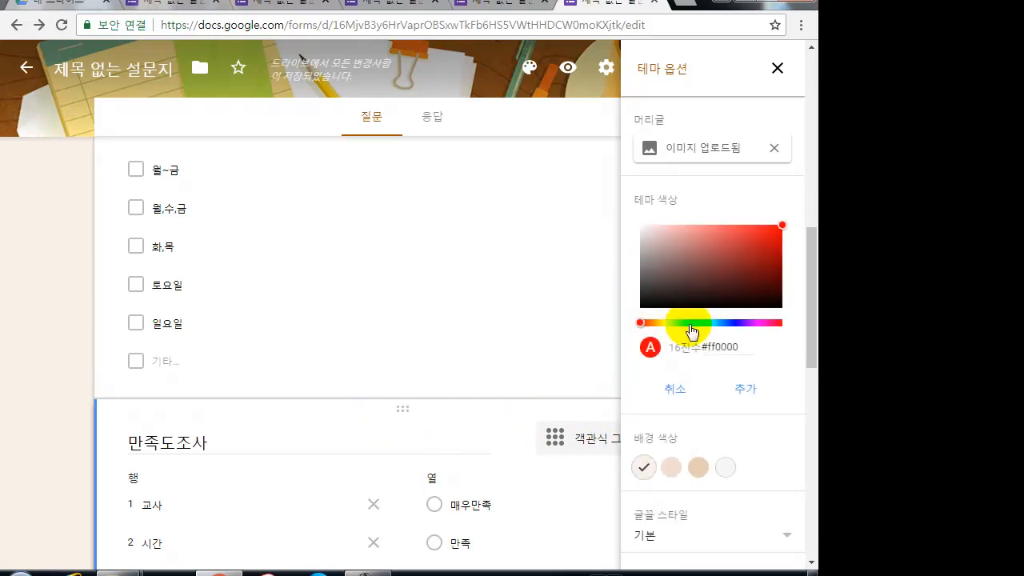
pyautogui.click(675, 390)
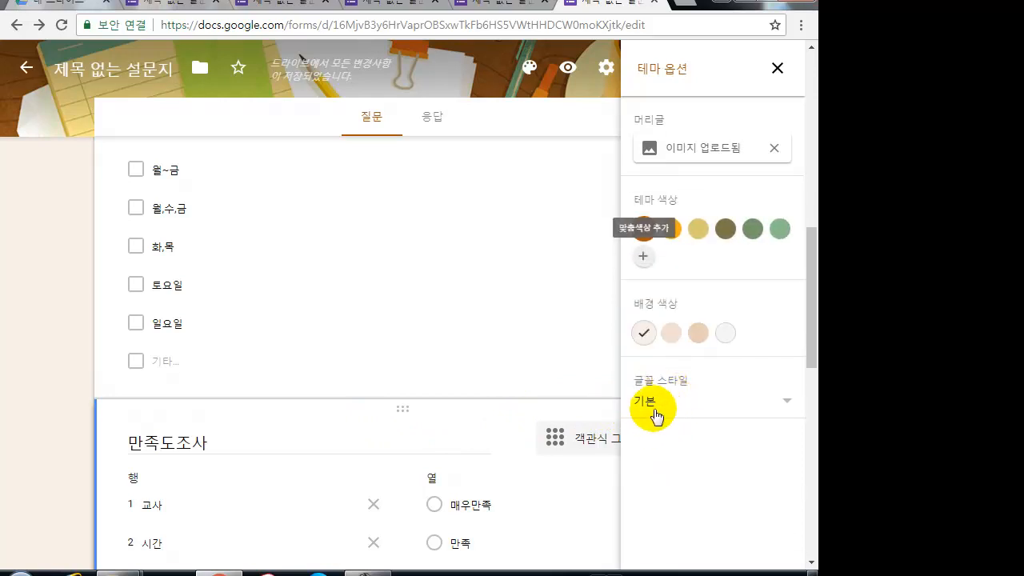
pyautogui.click(648, 404)
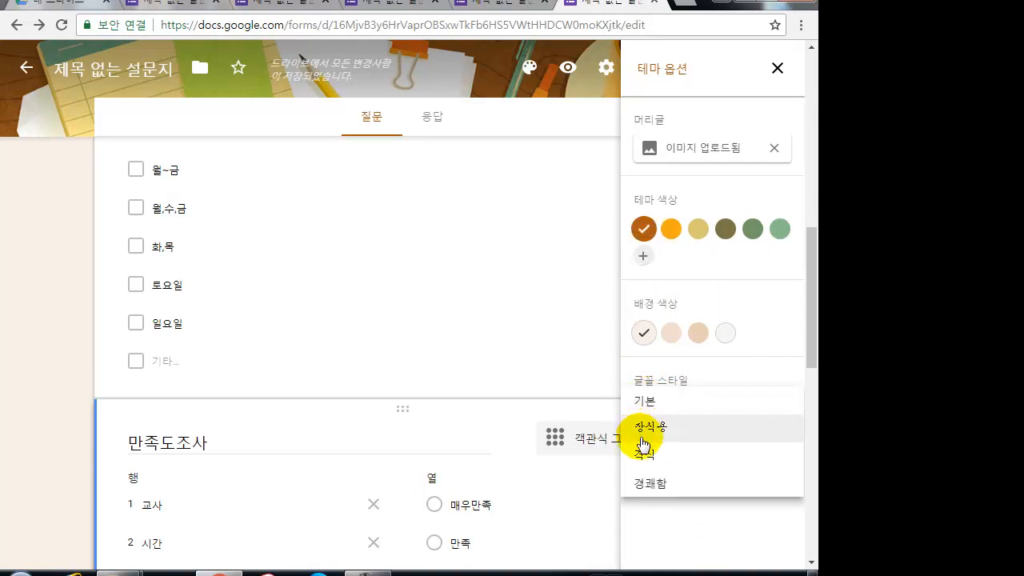
pyautogui.click(650, 483)
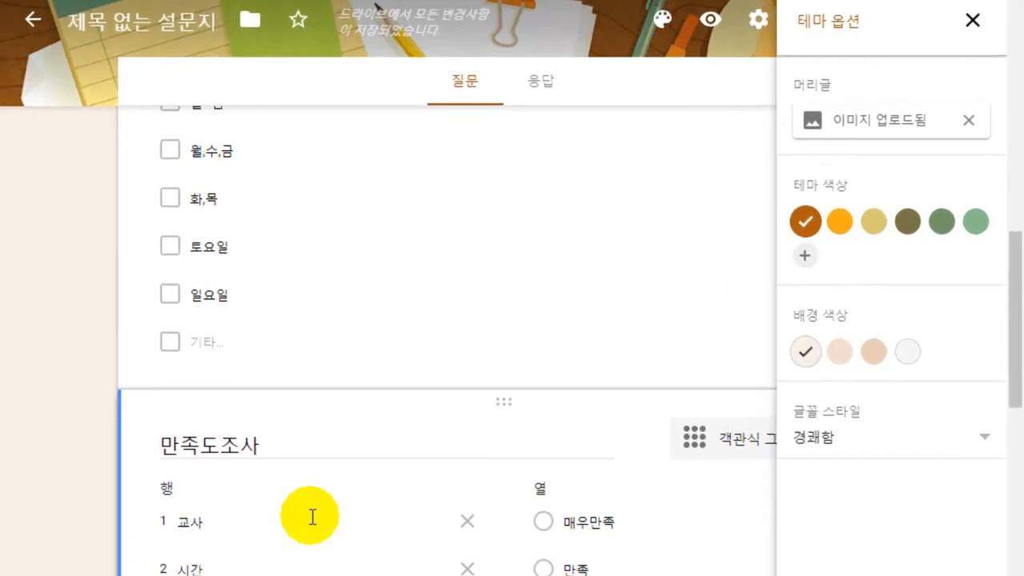
pyautogui.scroll(-5, 310, 516)
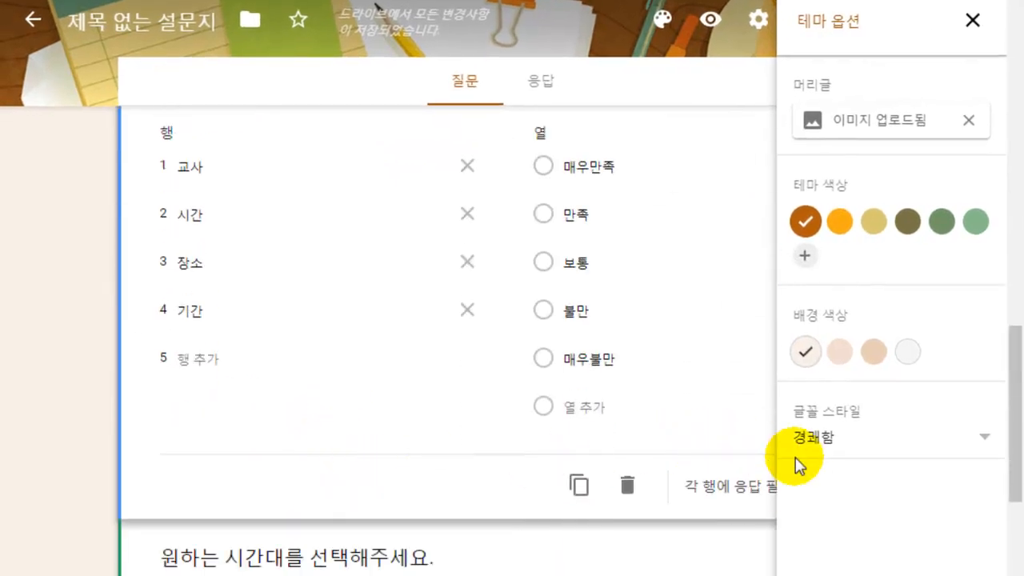
pyautogui.click(819, 454)
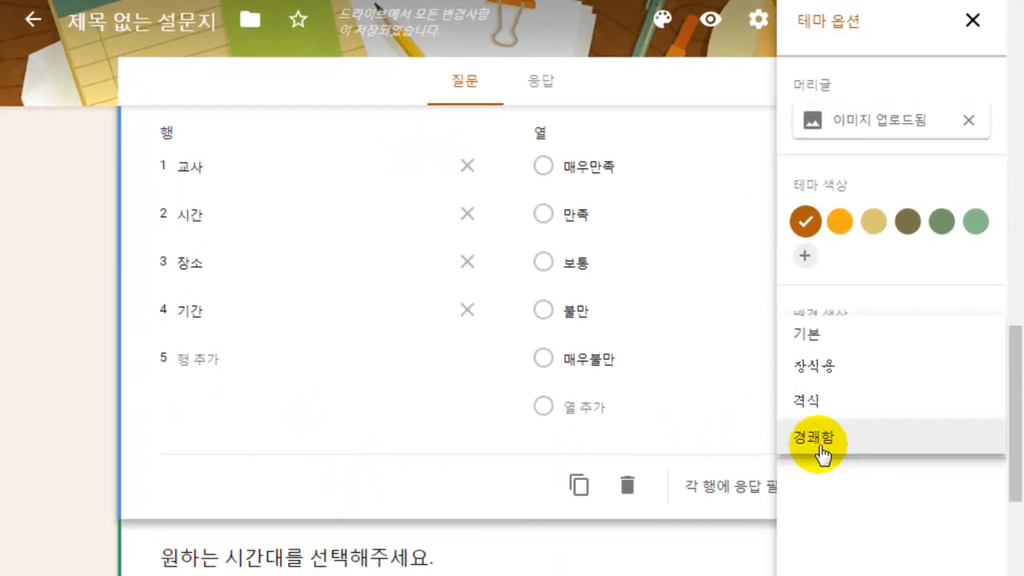
pyautogui.click(801, 336)
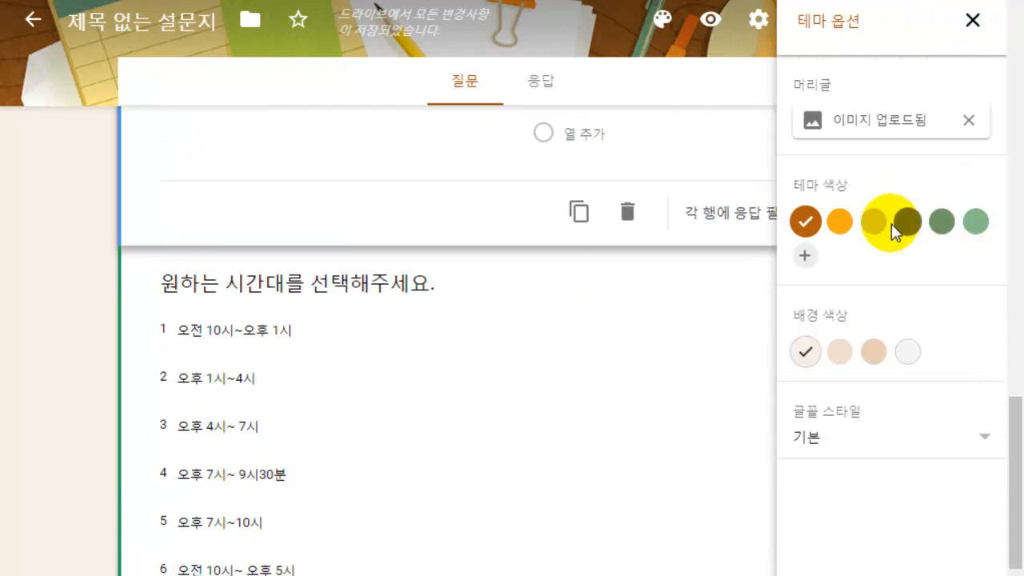
pyautogui.click(970, 23)
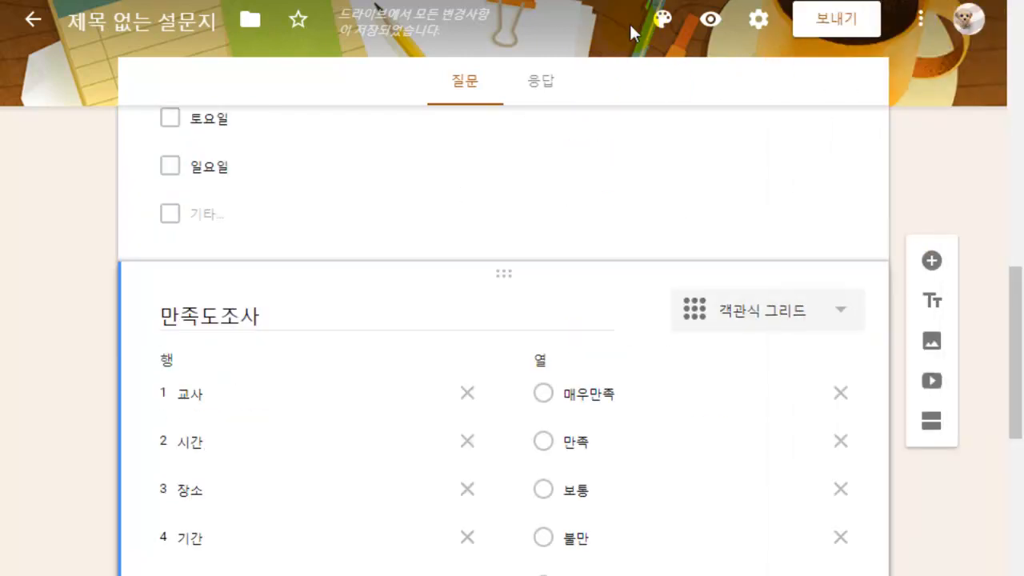
# - Open the form's general settings, try the 응답 횟수 1회로 제한 option and clear it again
pyautogui.click(758, 22)
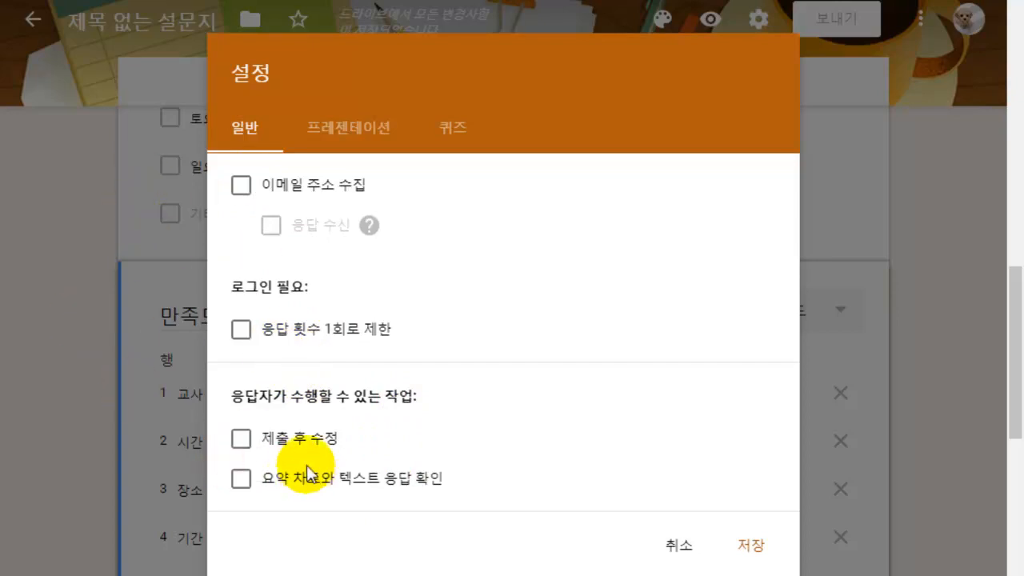
pyautogui.click(245, 336)
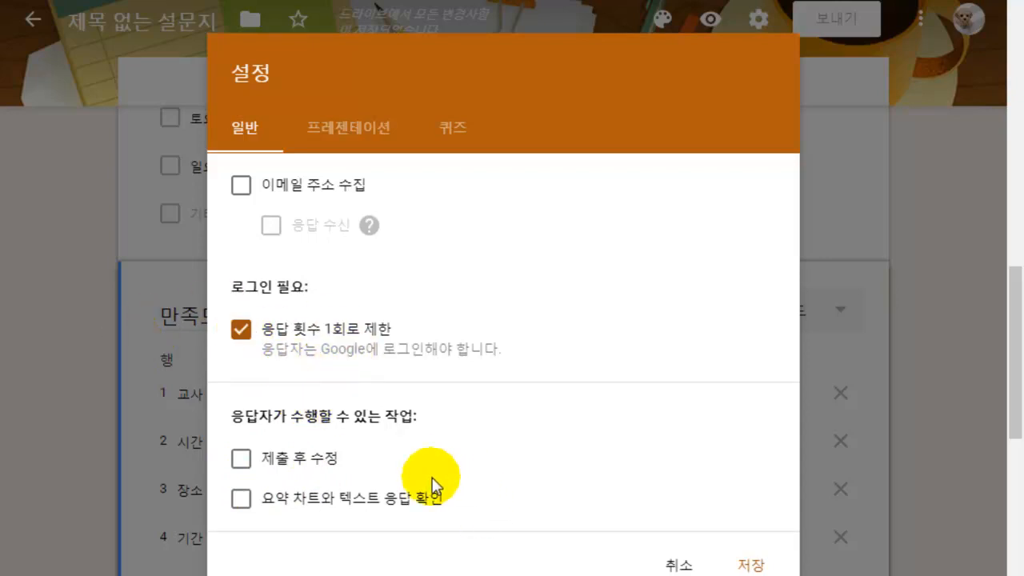
pyautogui.click(245, 333)
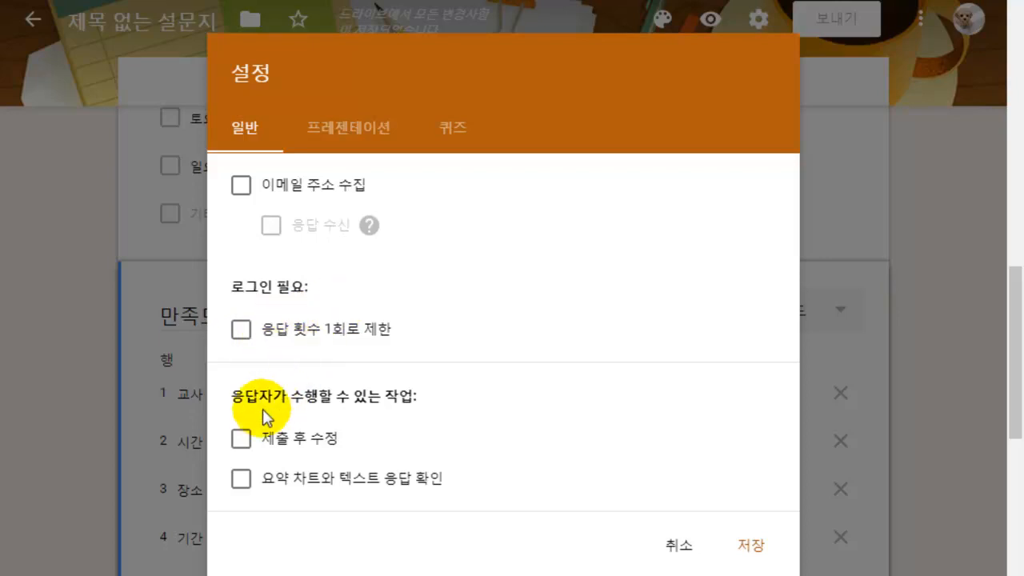
pyautogui.moveTo(246, 396); pyautogui.dragTo(400, 395)
pyautogui.click(478, 398)
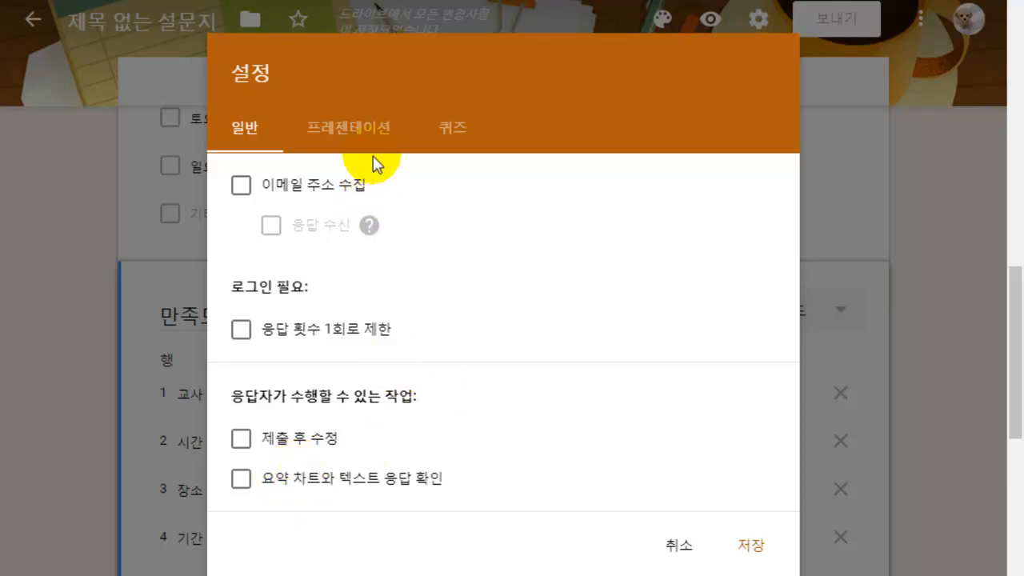
# - Review the 프레젠테이션 settings and the 퀴즈 options for grade release and respondent-visible items
pyautogui.click(355, 141)
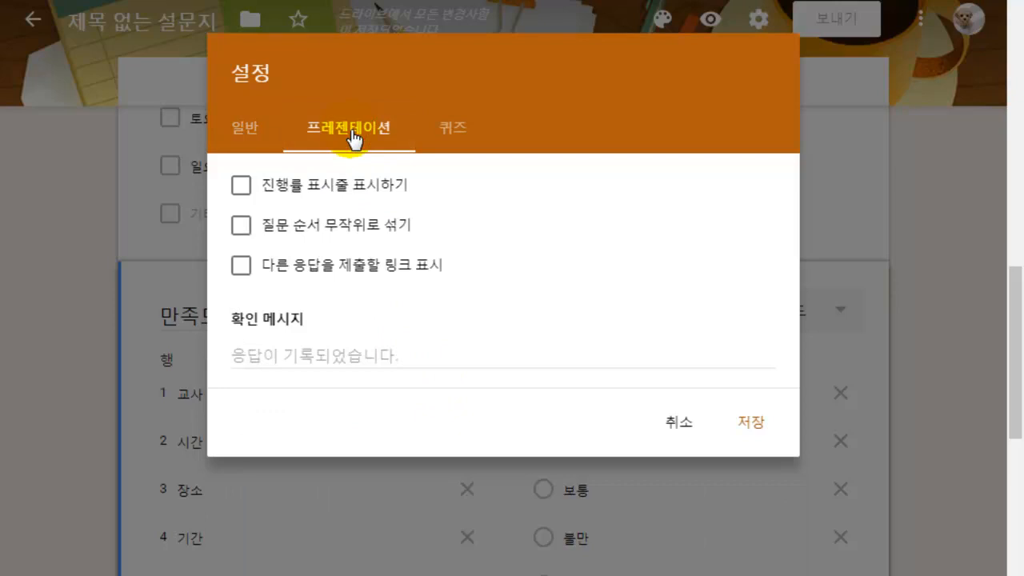
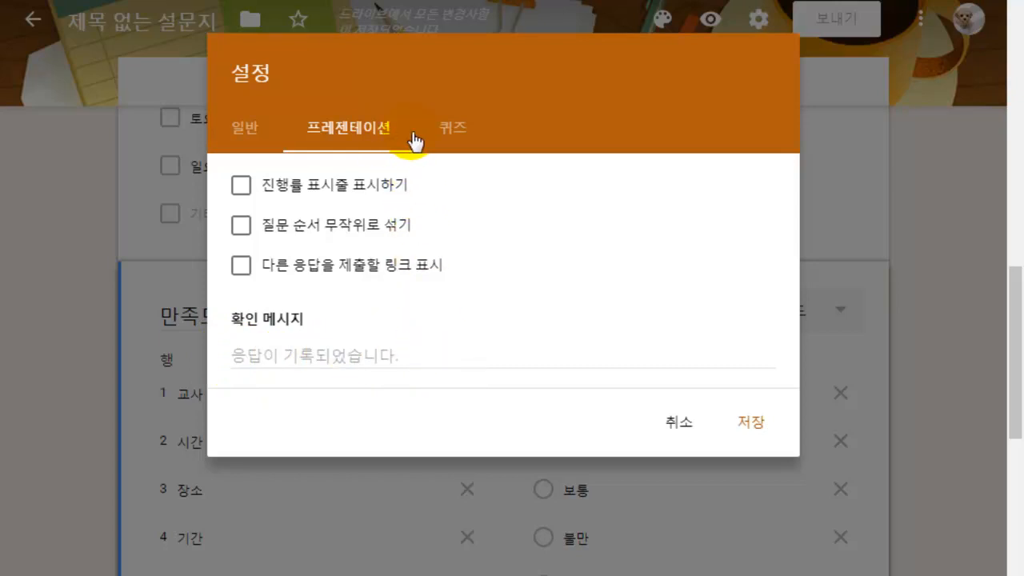
pyautogui.click(452, 131)
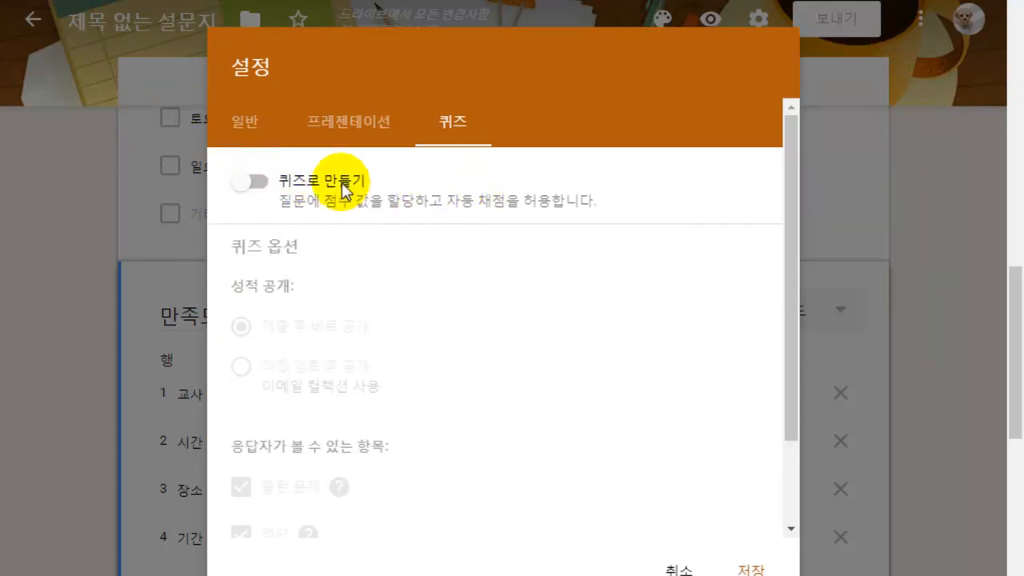
pyautogui.scroll(-2, 324, 196)
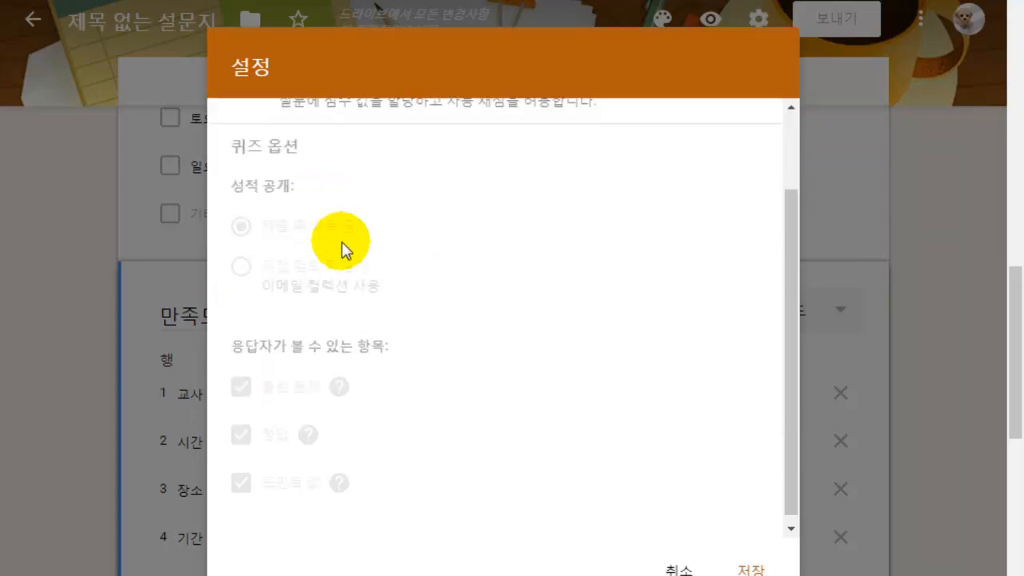
pyautogui.scroll(2, 327, 212)
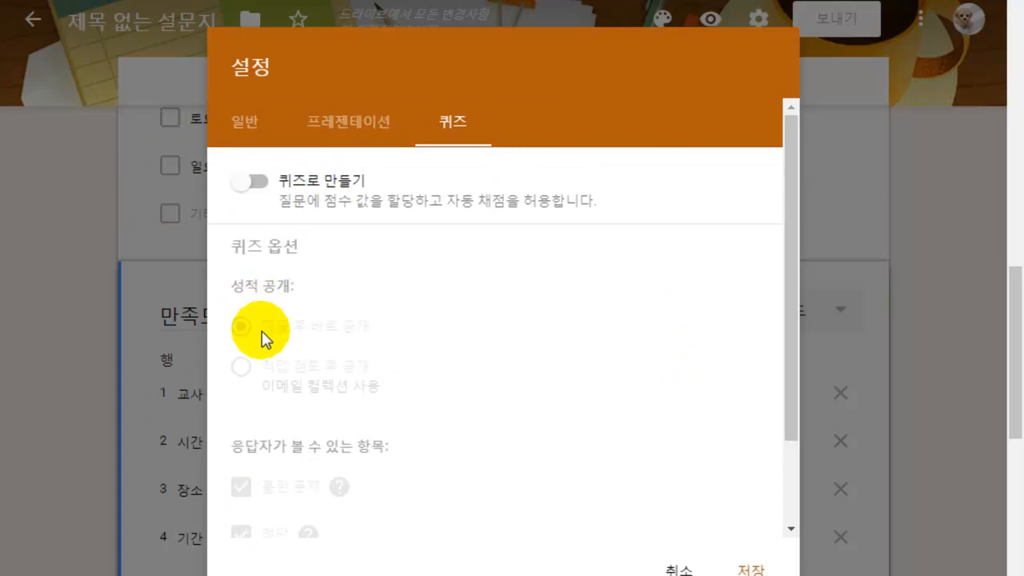
pyautogui.scroll(-2, 324, 432)
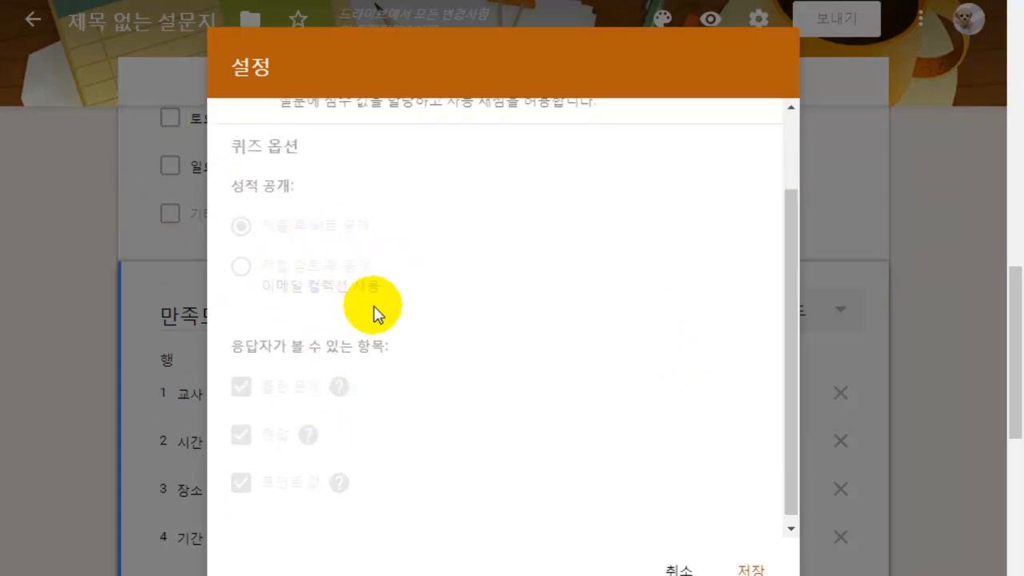
pyautogui.scroll(-1, 296, 280)
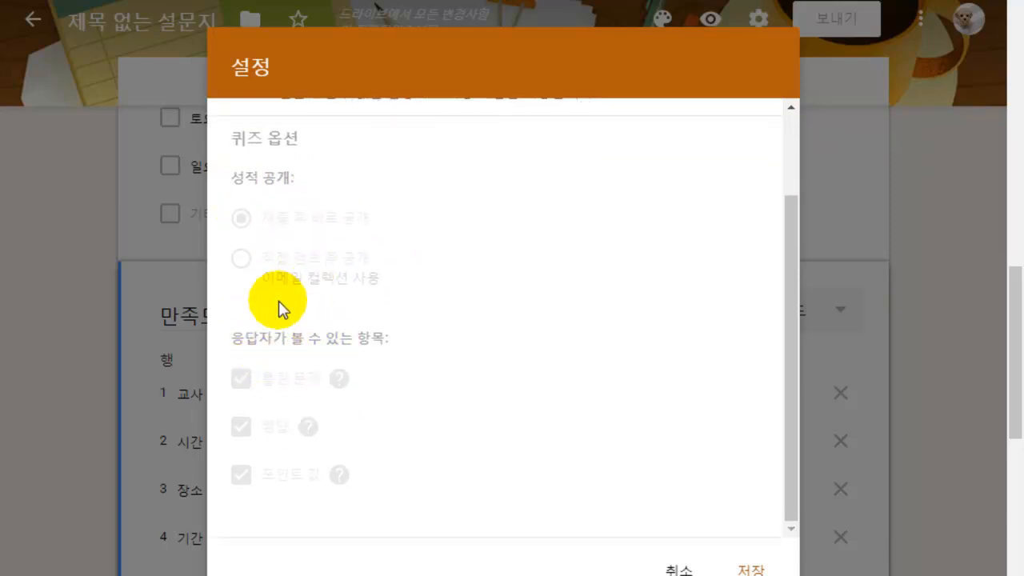
# - Turn on 퀴즈로 만들기, examine the enabled quiz options and turn it off again
pyautogui.scroll(3, 272, 224)
pyautogui.click(260, 186)
pyautogui.scroll(-2, 240, 280)
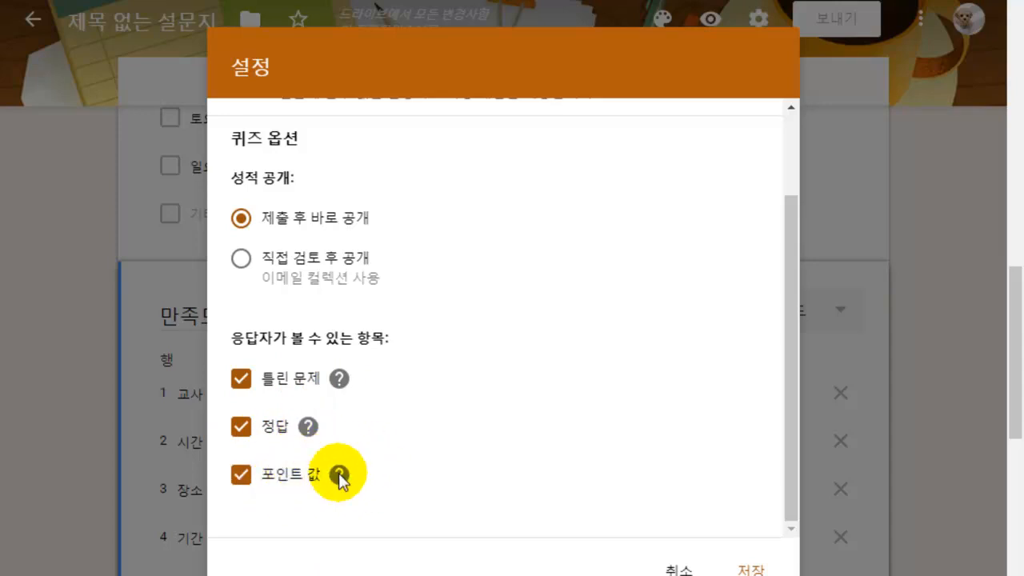
pyautogui.moveTo(339, 477)
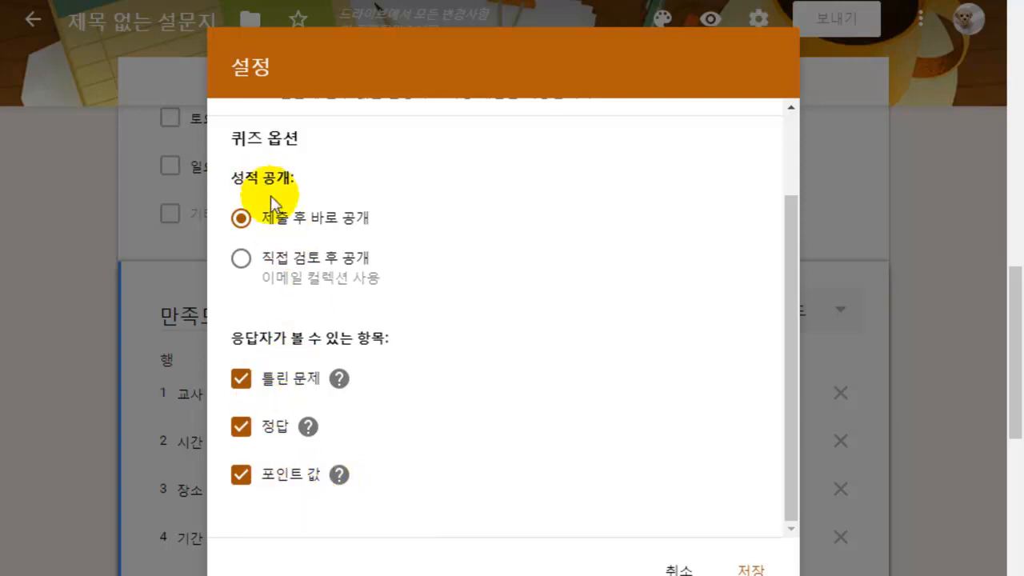
pyautogui.scroll(3, 264, 177)
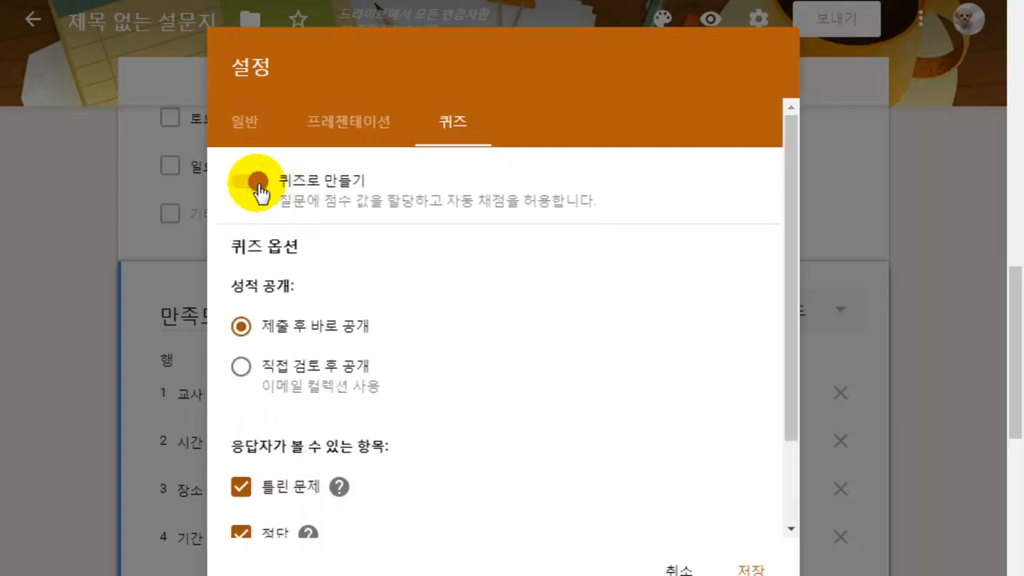
pyautogui.click(260, 184)
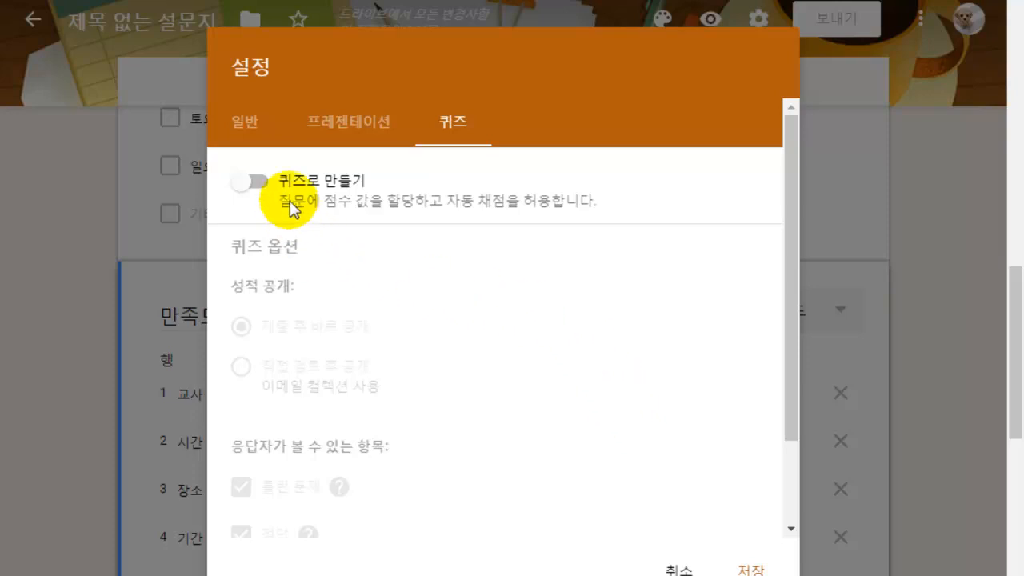
# - Enable the quiz, try 직접 검토 후 공개, return to 제출 후 바로 공개, disable the quiz and save the settings
pyautogui.click(280, 181)
pyautogui.click(241, 366)
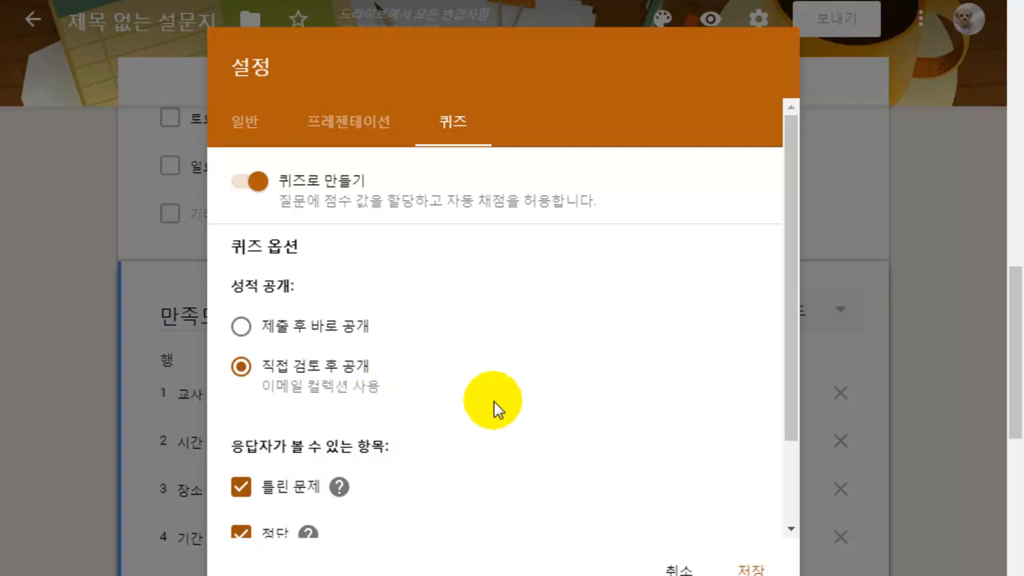
pyautogui.click(271, 334)
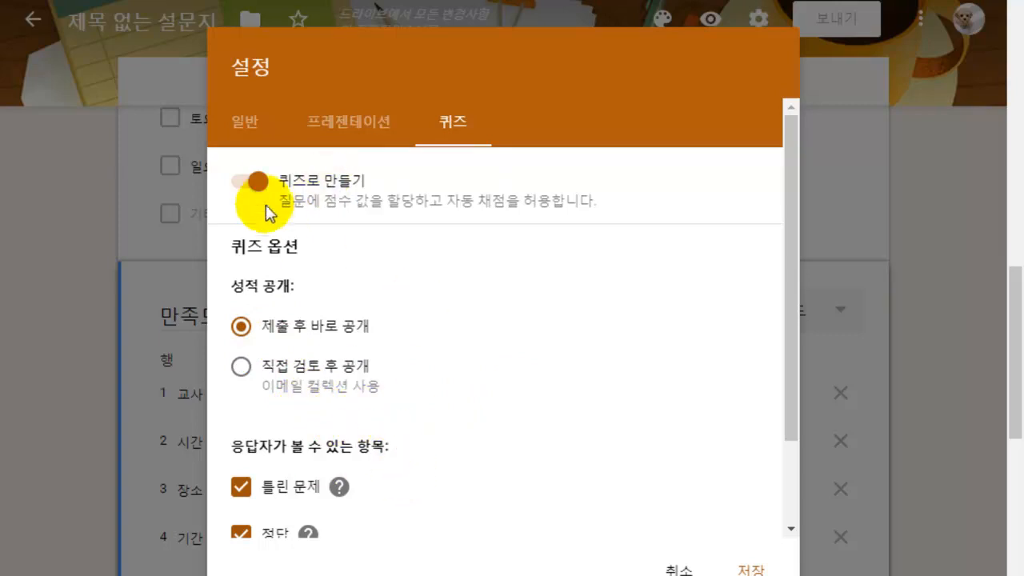
pyautogui.click(254, 184)
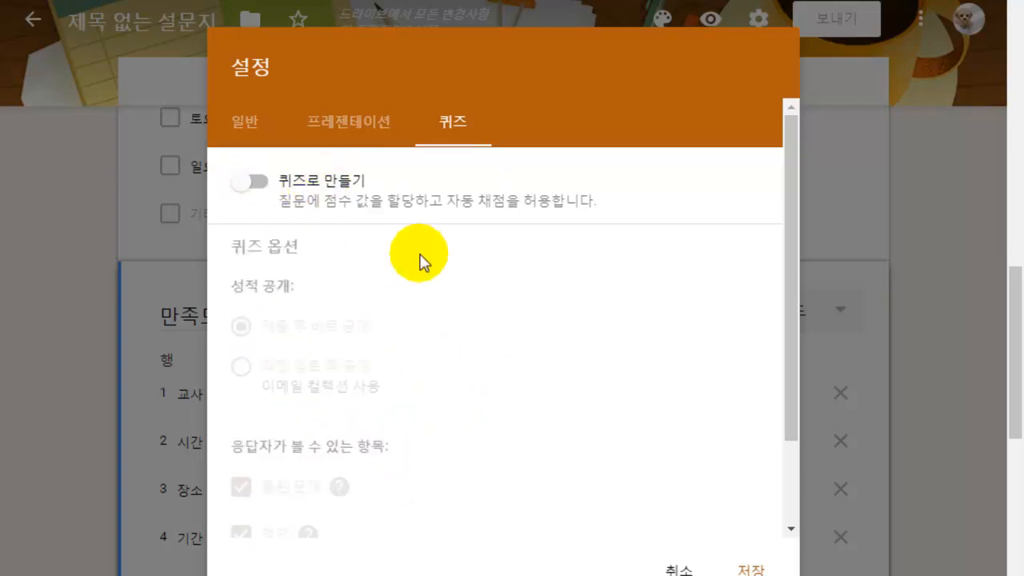
pyautogui.scroll(-2, 723, 355)
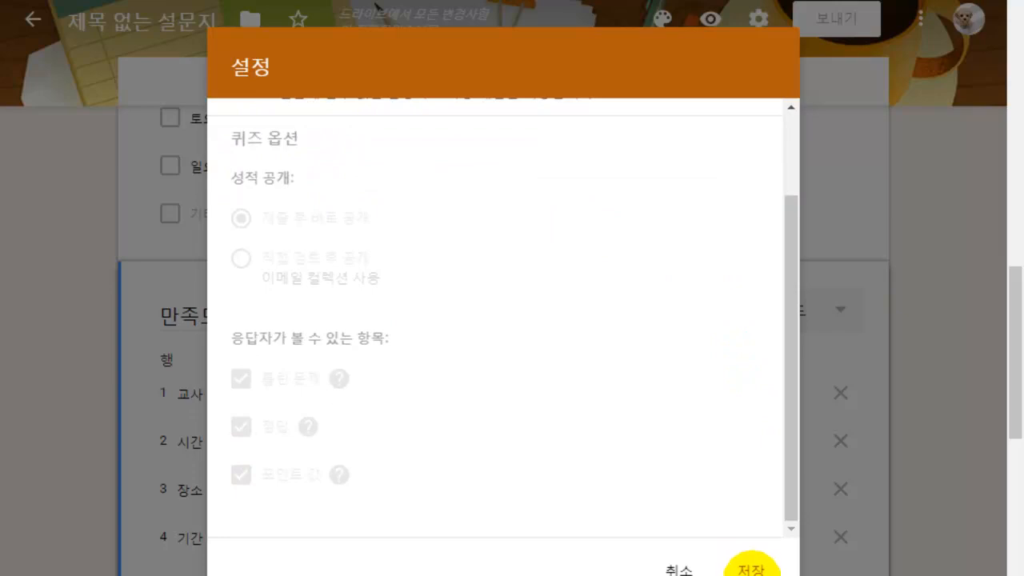
pyautogui.click(752, 569)
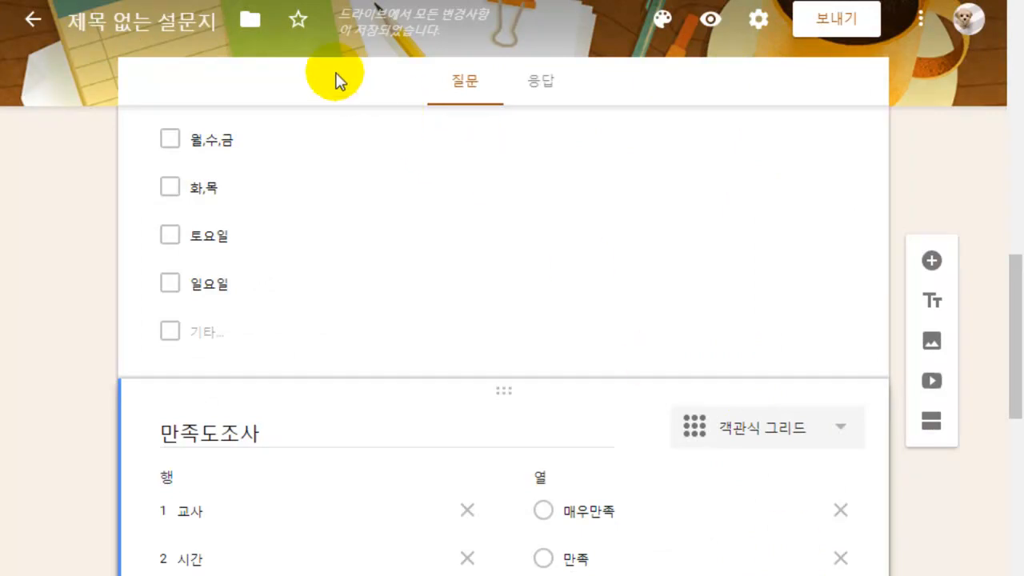
# - Rename the untitled form file as 교육과정 만족도 조사
pyautogui.click(164, 24)
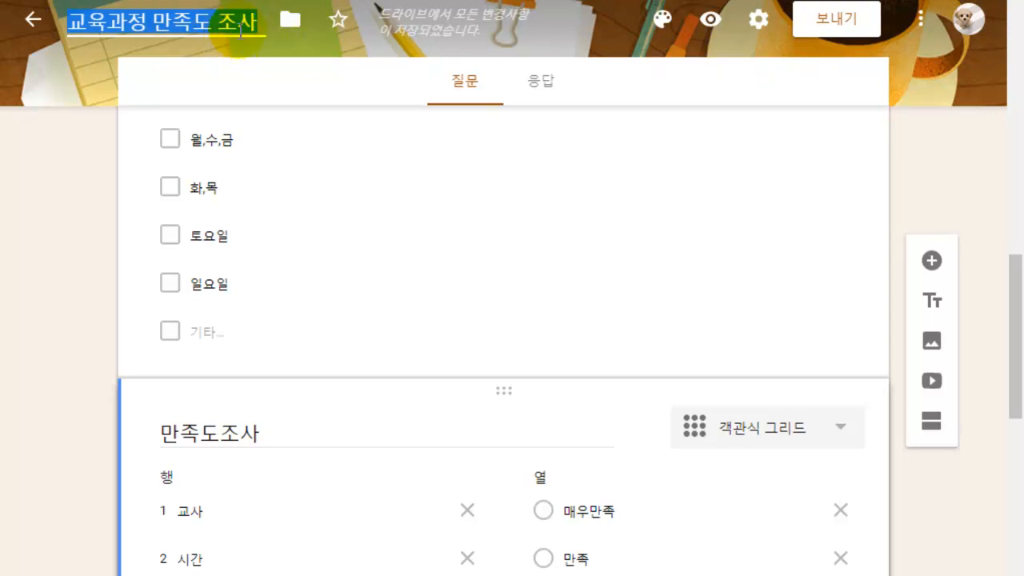
# - Open the form's sending options, turn off 이메일 주소 수집 and choose sharing by link
pyautogui.click(820, 23)
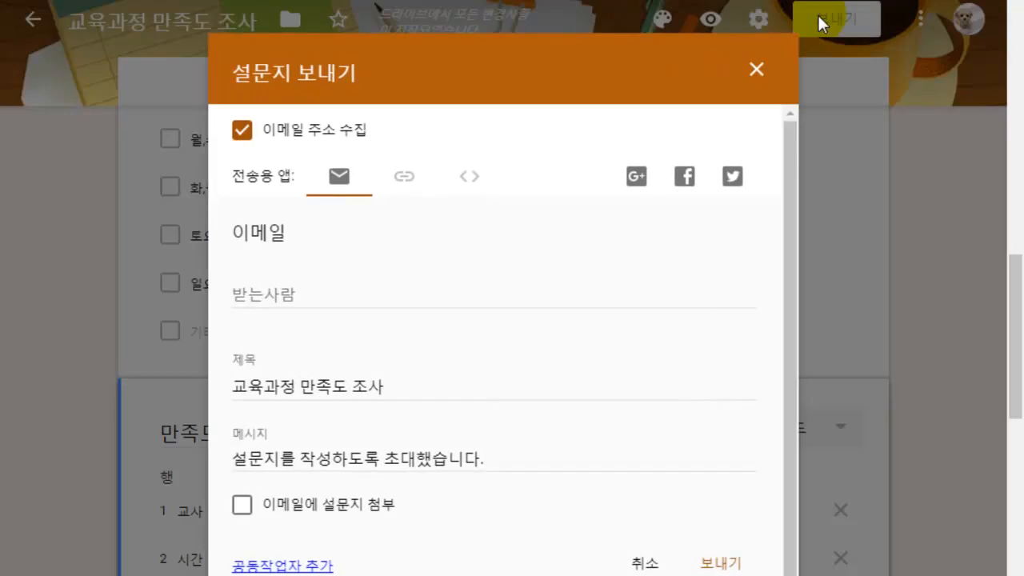
pyautogui.click(241, 134)
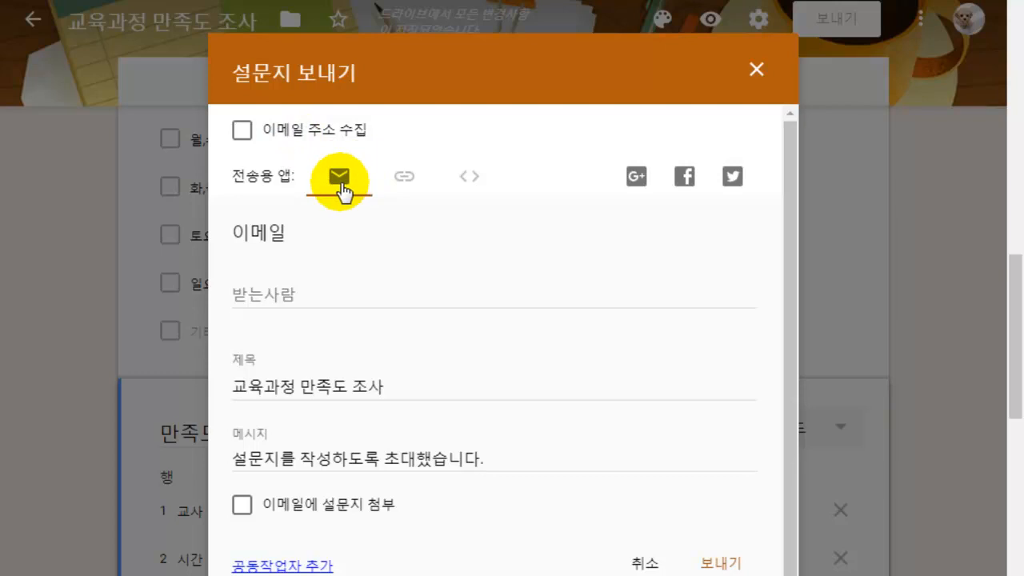
pyautogui.click(409, 186)
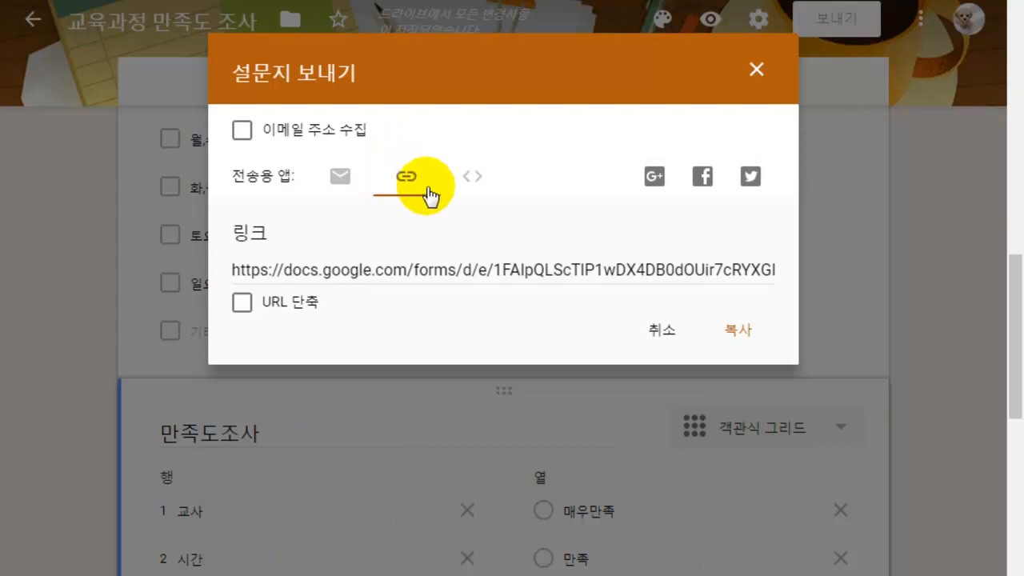
# - View the form's HTML embed option and return to sharing by link
pyautogui.click(474, 187)
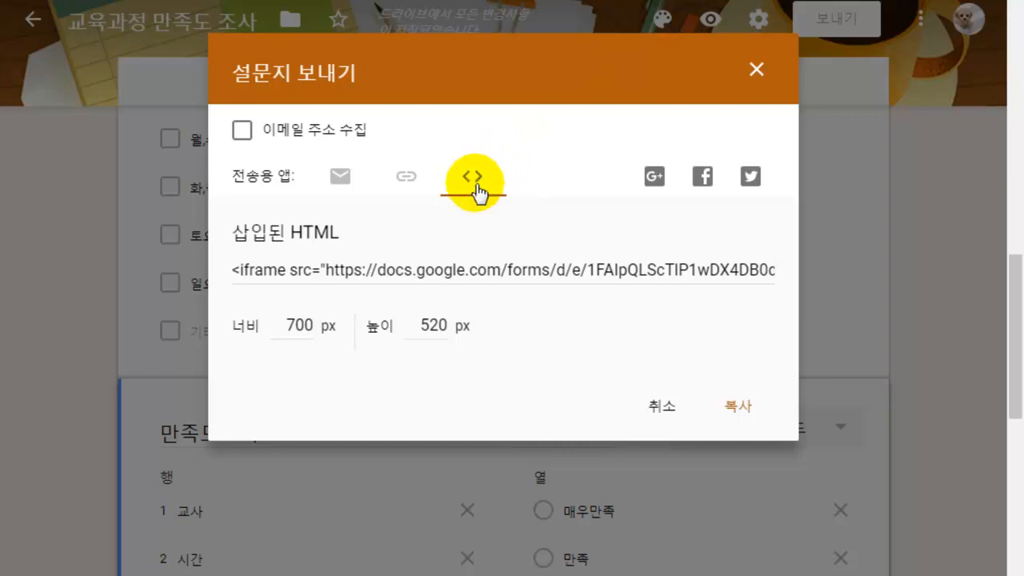
pyautogui.click(406, 182)
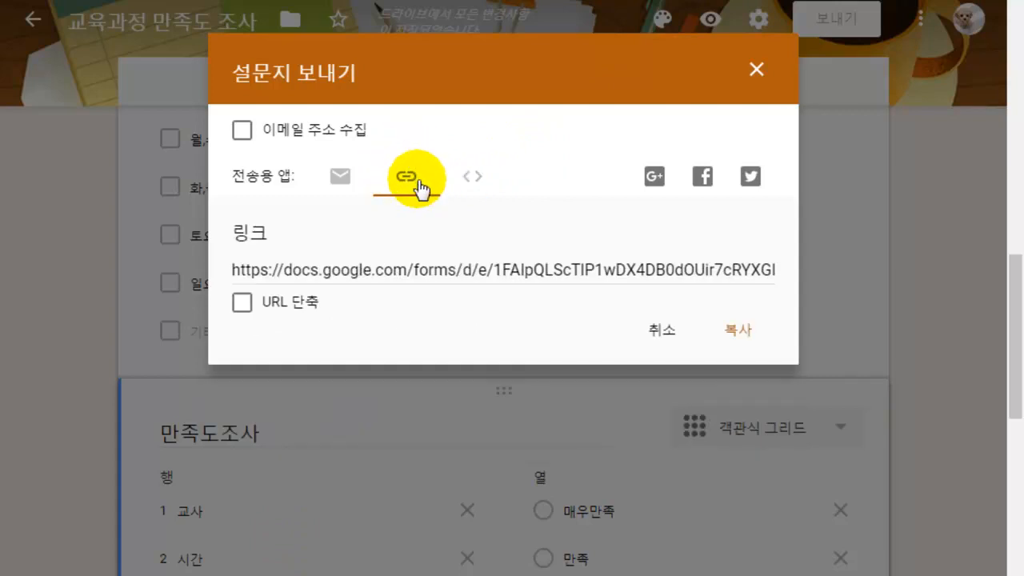
pyautogui.click(244, 305)
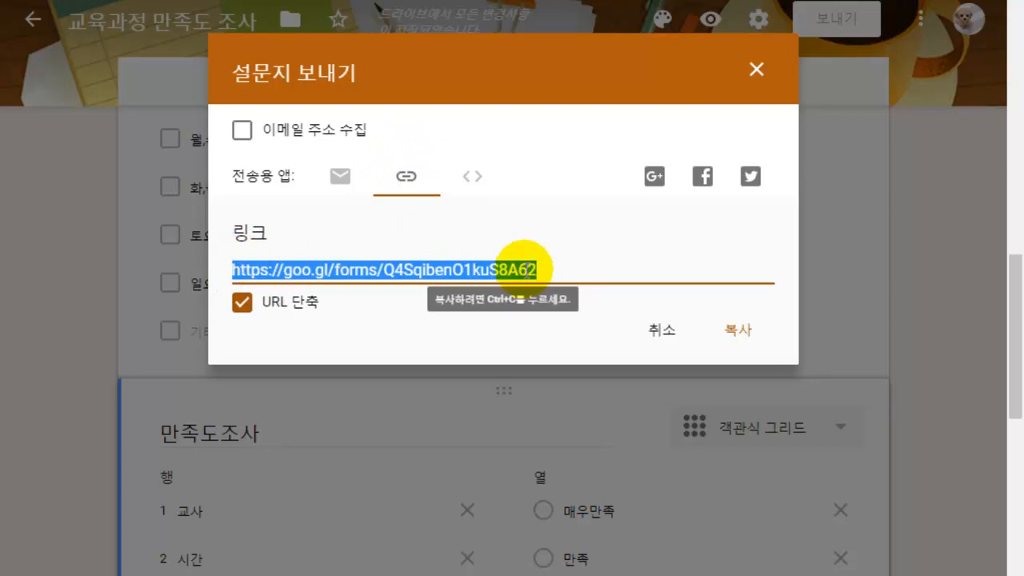
pyautogui.click(735, 330)
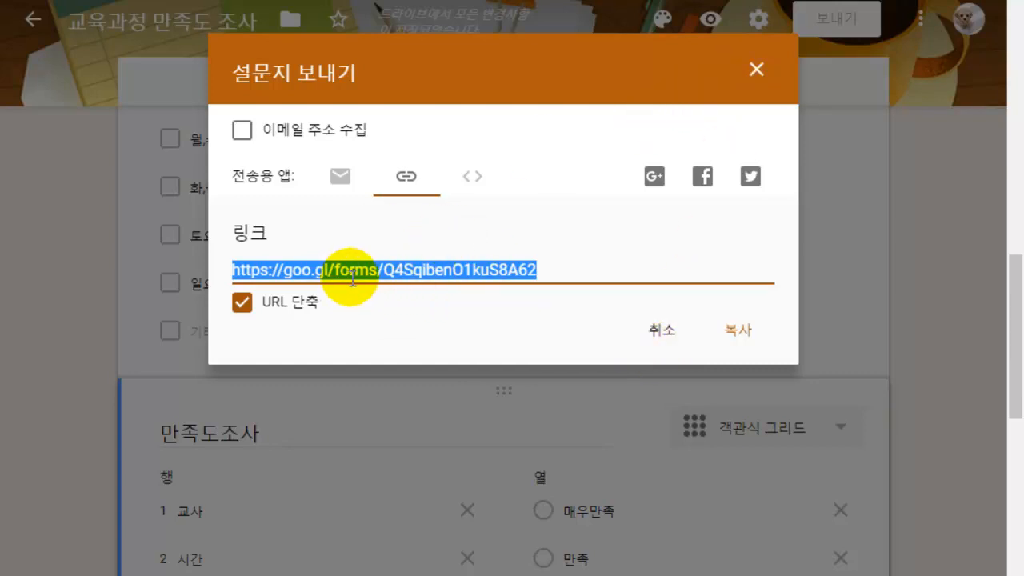
pyautogui.click(662, 330)
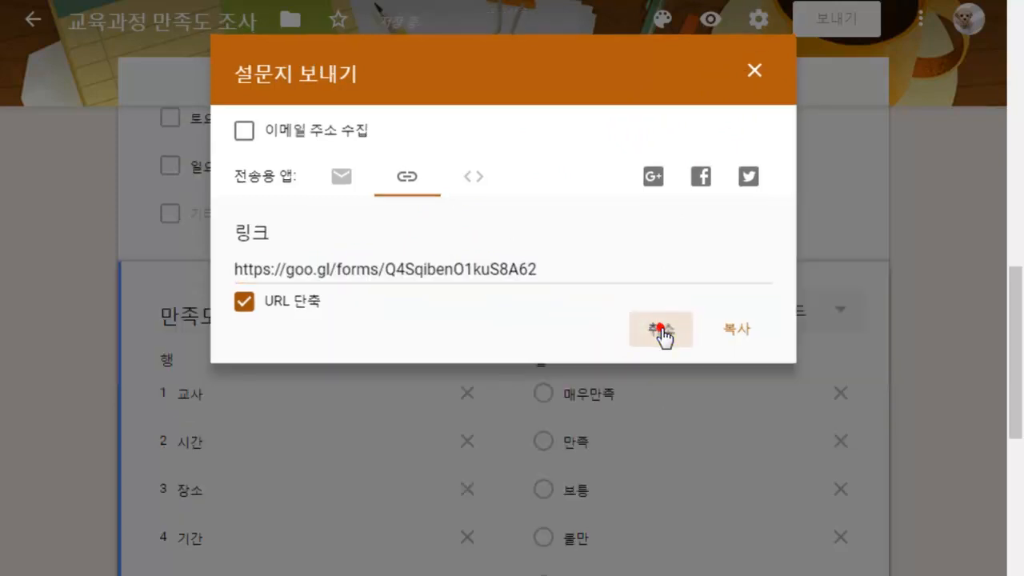
# - Reopen the form's sending options, choose sharing by link, turn on URL 단축 and copy the shortened link
pyautogui.click(816, 24)
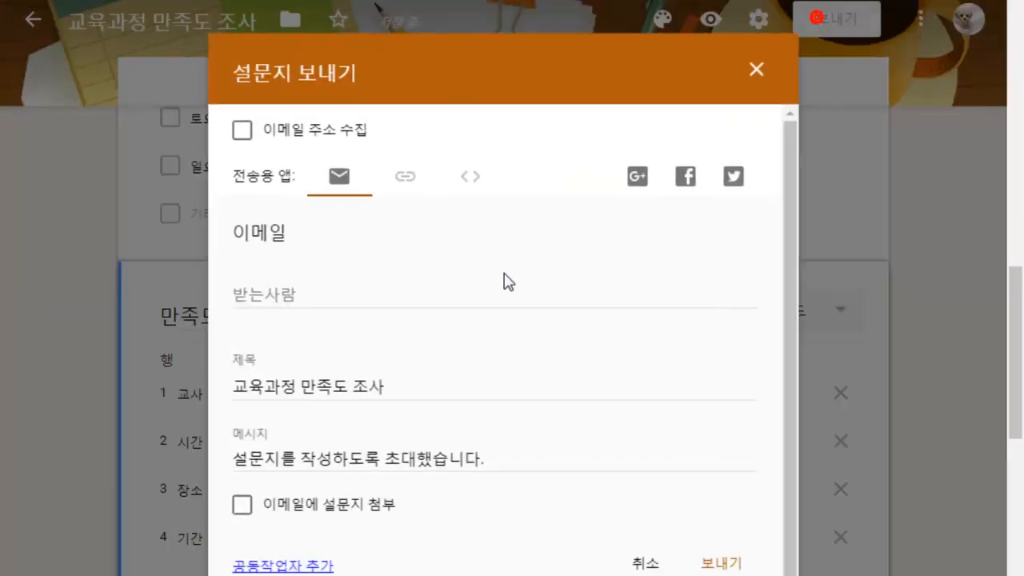
pyautogui.click(409, 178)
pyautogui.click(242, 300)
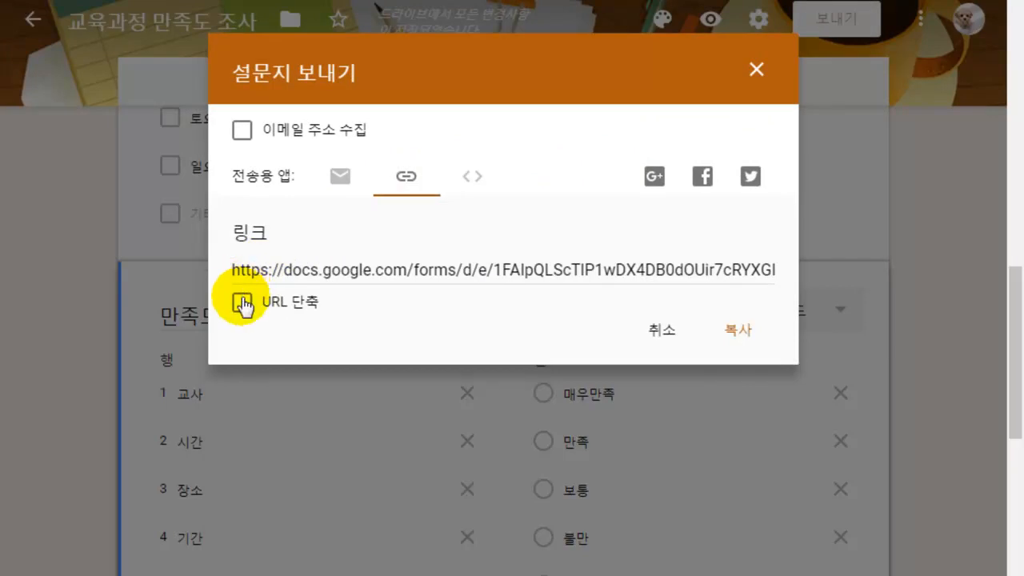
pyautogui.click(737, 328)
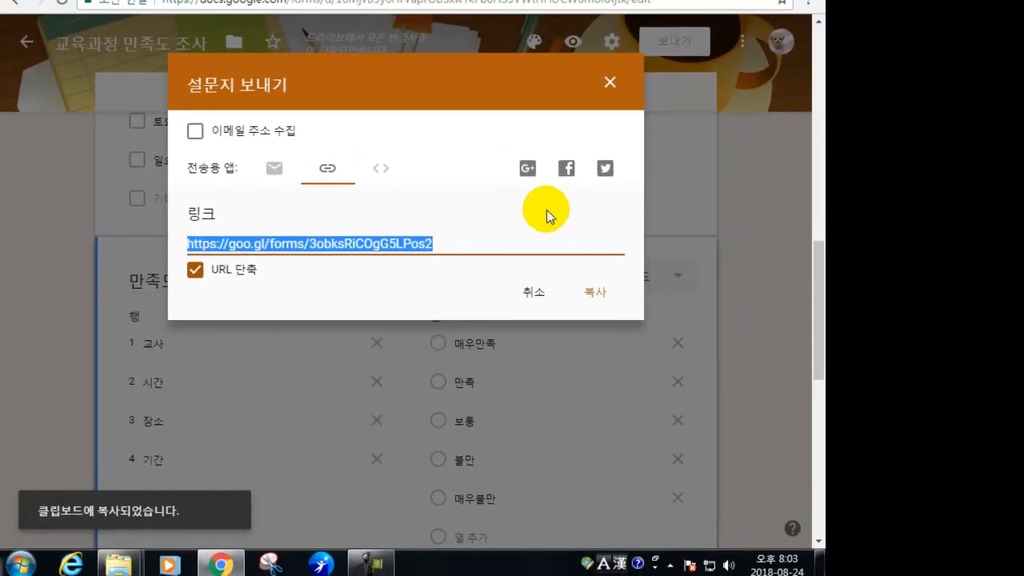
# - Switch to KakaoTalk and log in by entering the account password
pyautogui.click(22, 560)
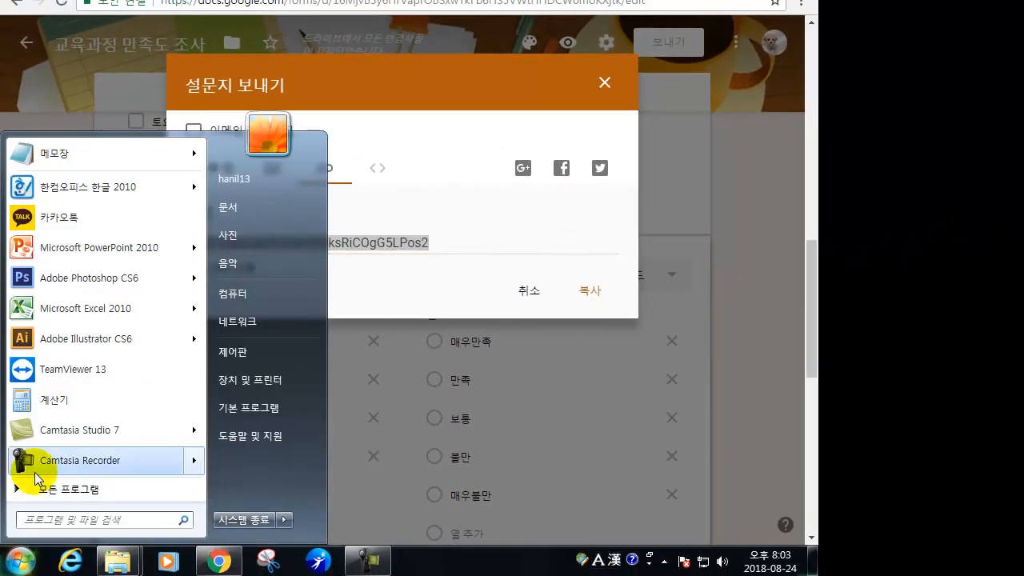
pyautogui.click(31, 216)
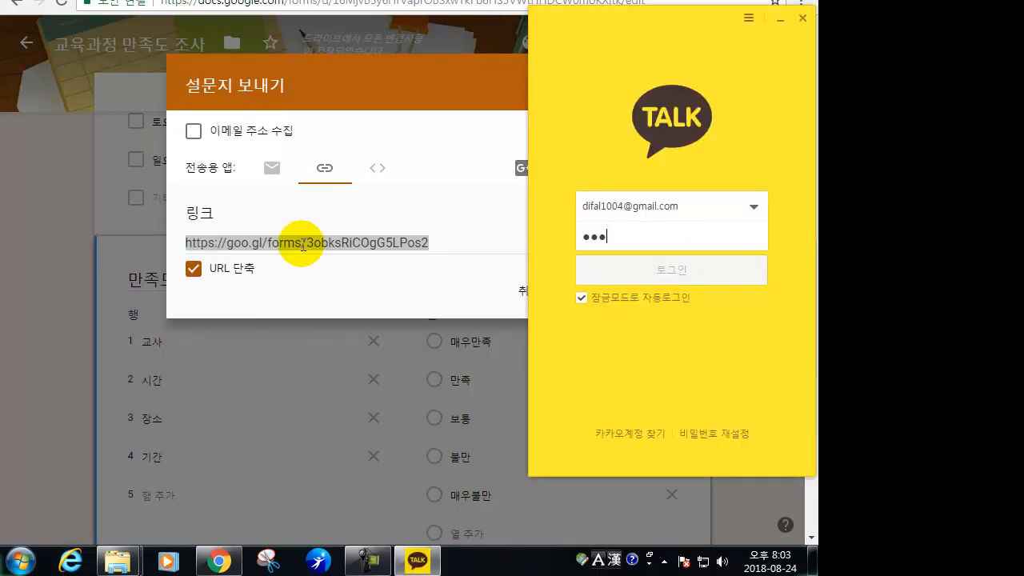
pyautogui.write('*******')
pyautogui.press('Return')
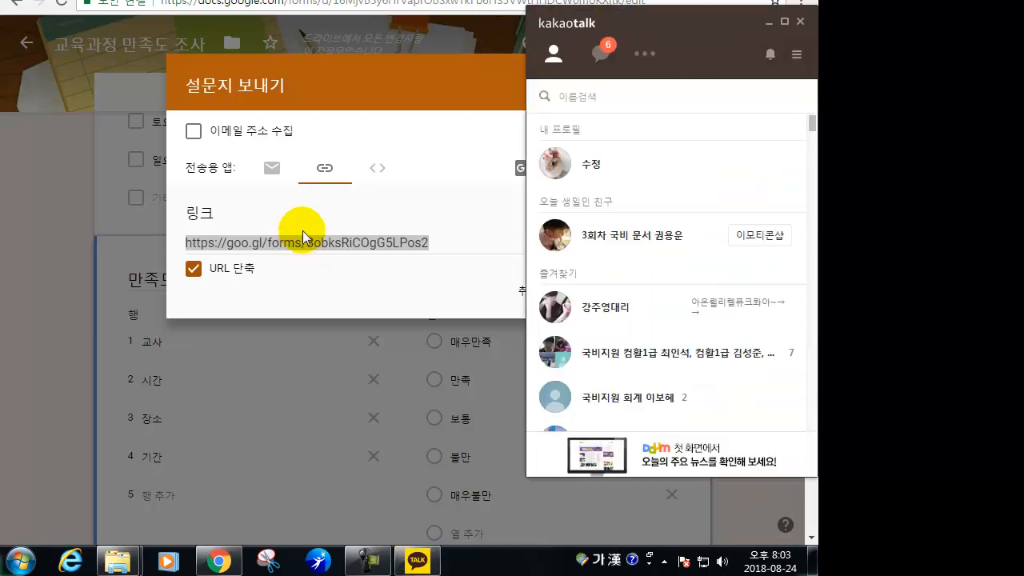
# - Search the chat rooms for 블로 and open the 2018년 3회차 블로그SNS소셜마케팅 group chat
pyautogui.click(600, 60)
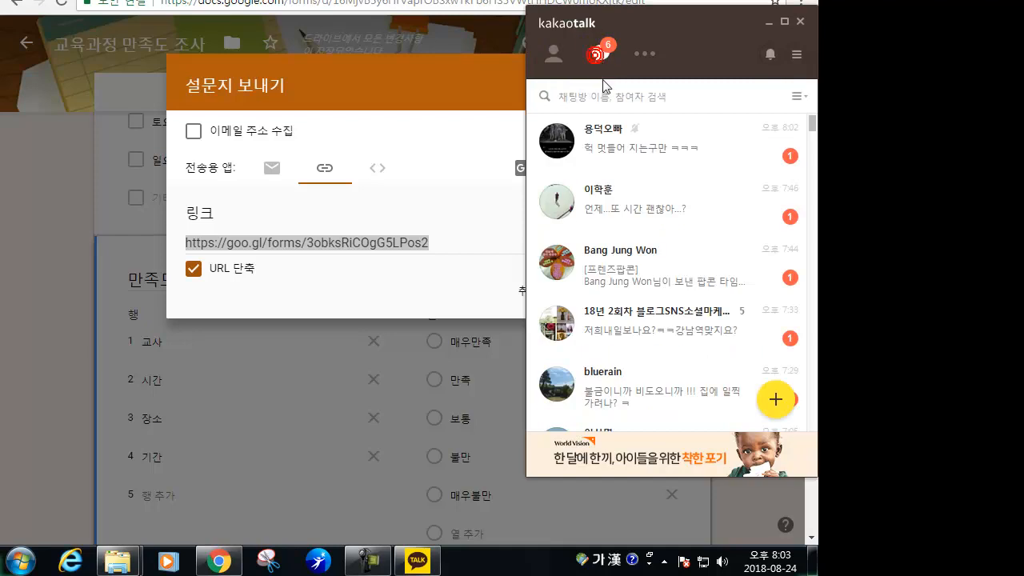
pyautogui.scroll(-10, 549, 136)
pyautogui.click(585, 99)
pyautogui.write('ㅂ')
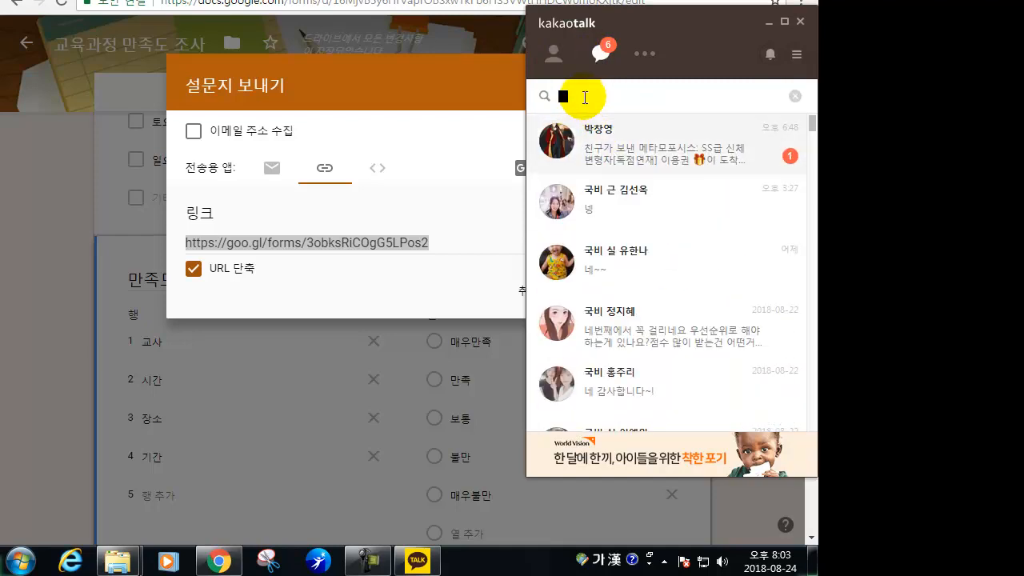
pyautogui.write('블로')
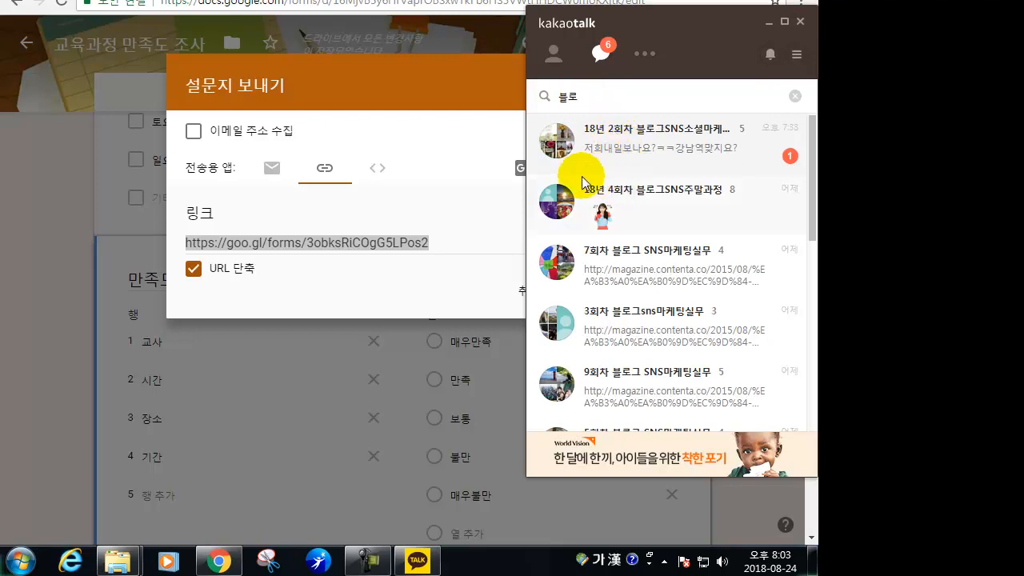
pyautogui.press('BackSpace')
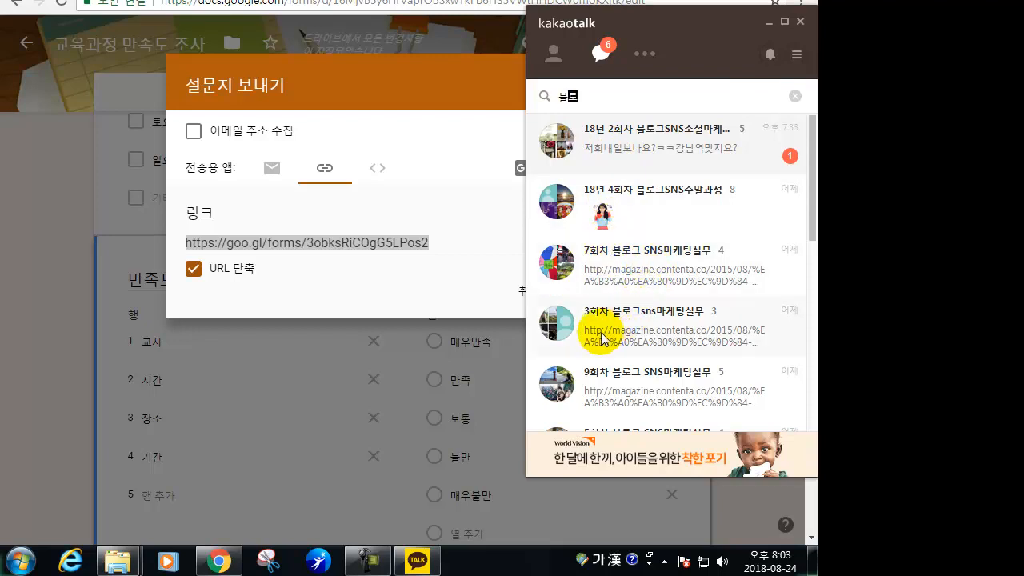
pyautogui.scroll(-4, 604, 336)
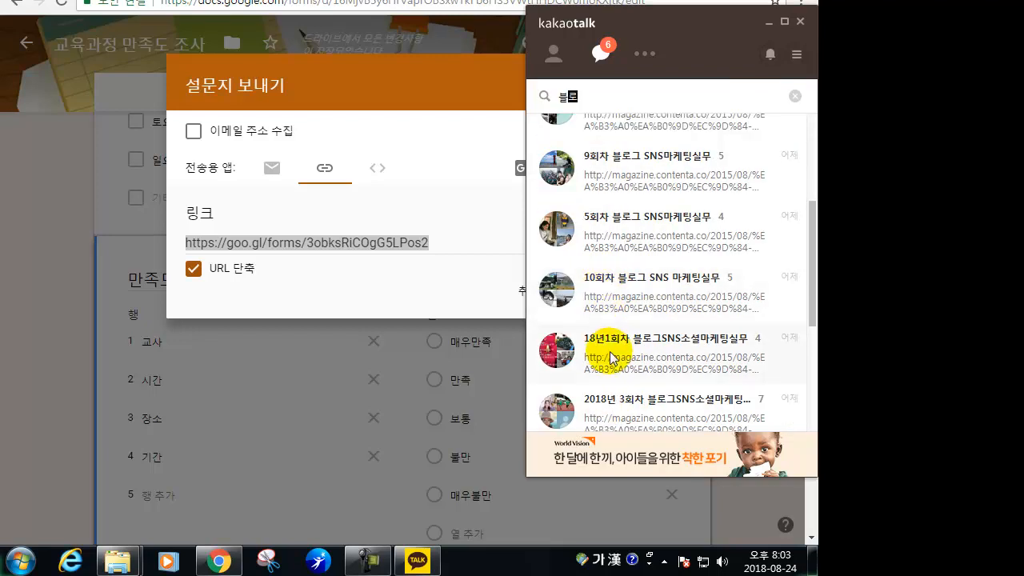
pyautogui.scroll(1, 584, 225)
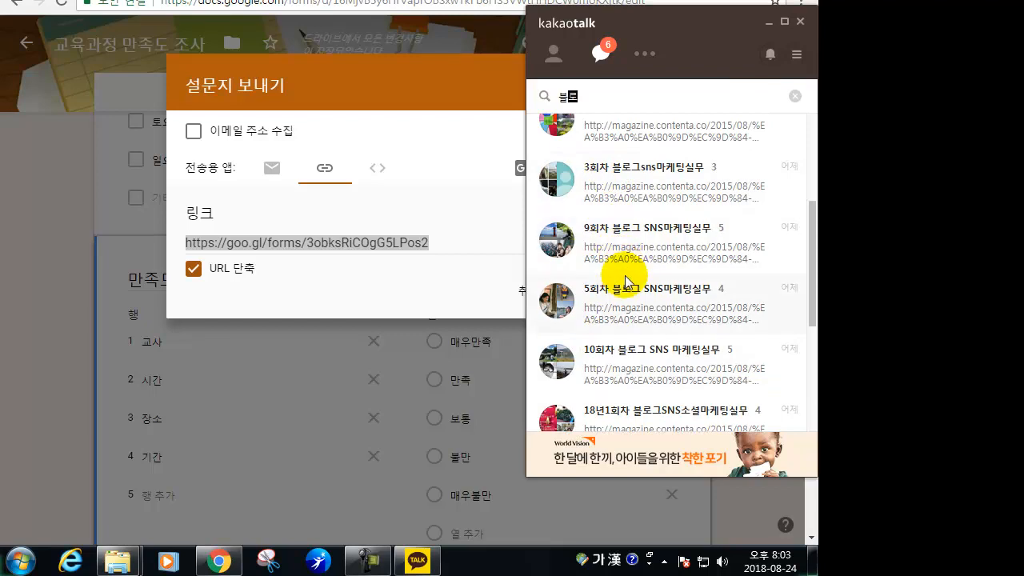
pyautogui.scroll(-3, 624, 276)
pyautogui.doubleClick(577, 362)
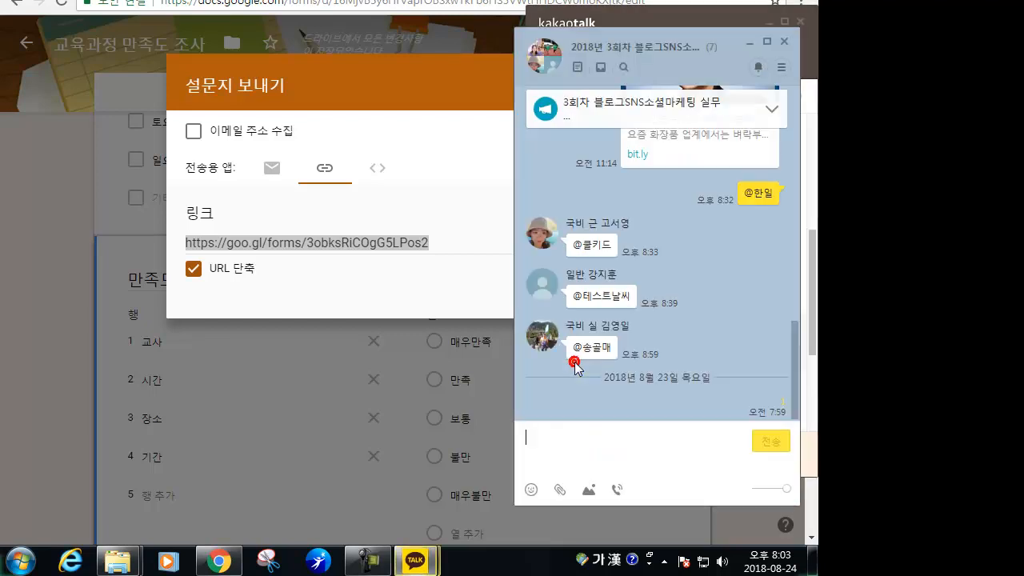
# - Send the copied form link to the group chat, return to Google Forms and close the sending options
pyautogui.hotkey('ctrl', 'v')
pyautogui.click(759, 443)
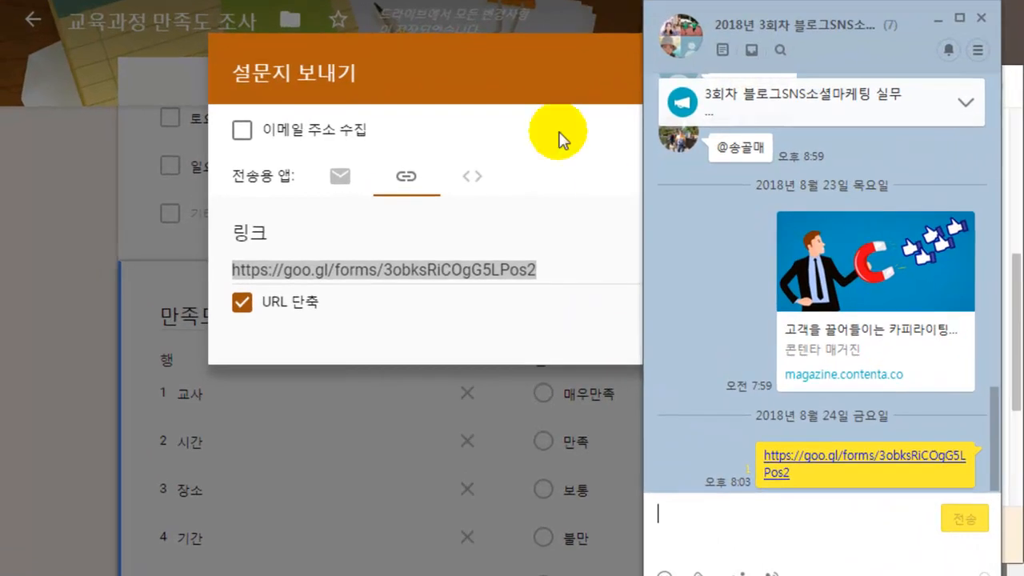
pyautogui.click(433, 70)
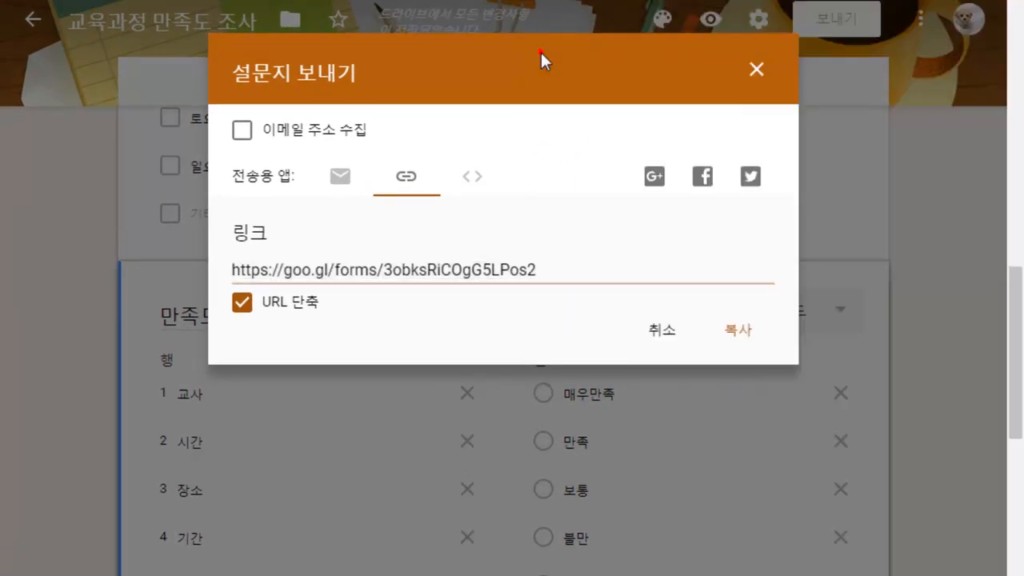
pyautogui.click(755, 70)
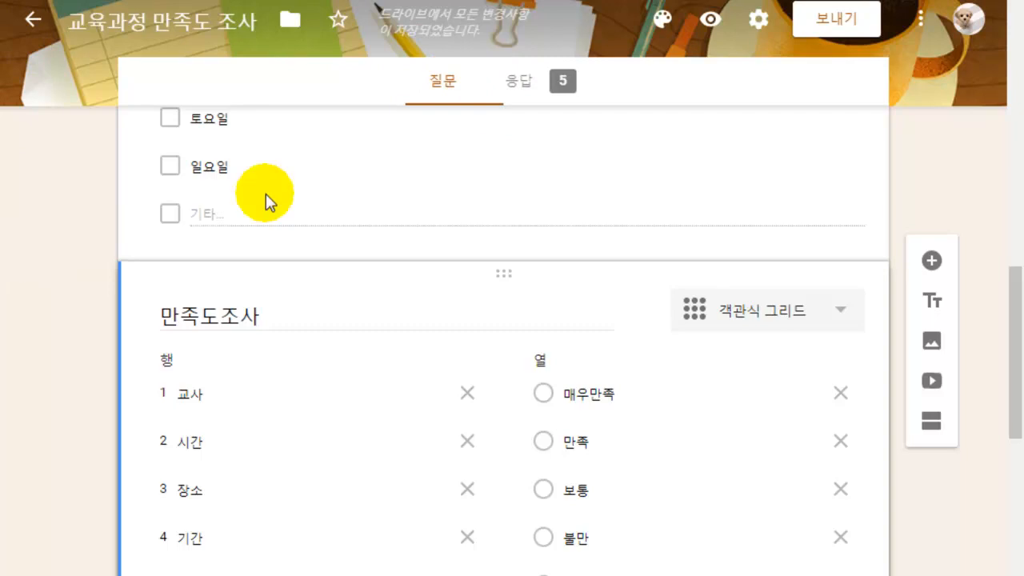
# - Open the form's response summary and examine the 응답자 이름 answers and the 응답자 나이대 chart
pyautogui.click(518, 98)
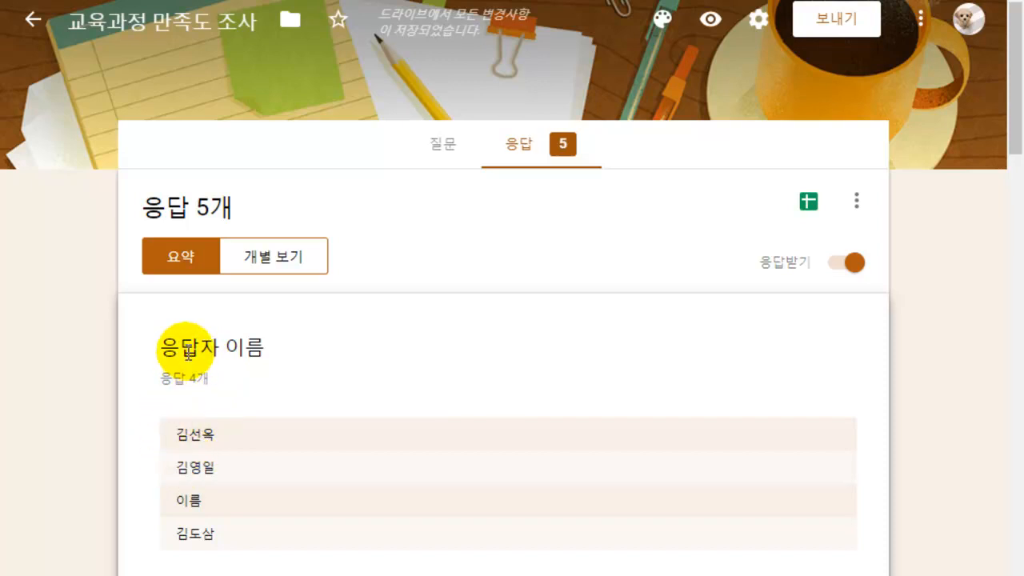
pyautogui.scroll(-1, 200, 441)
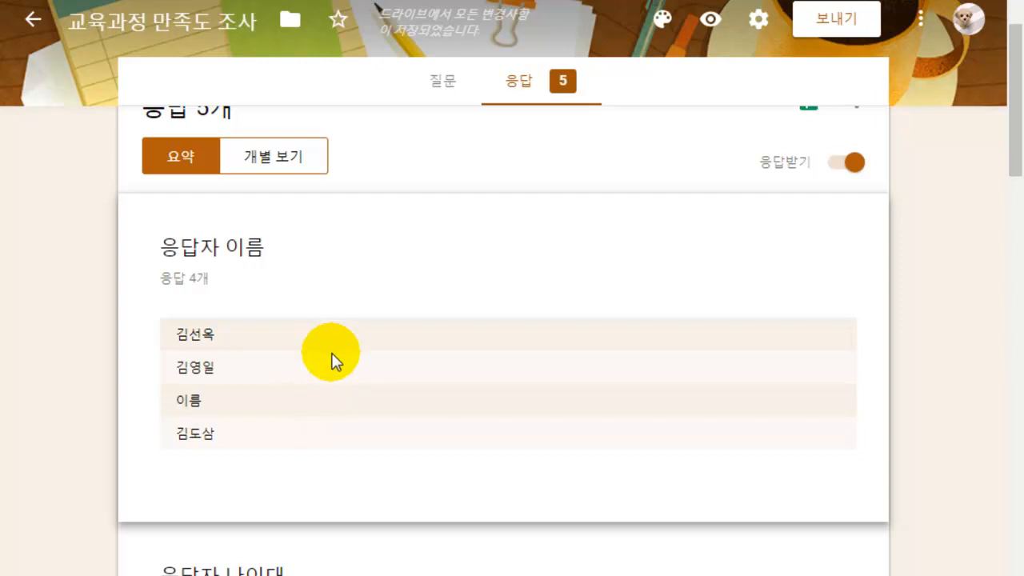
pyautogui.scroll(-3, 334, 354)
pyautogui.scroll(-1, 256, 467)
pyautogui.scroll(-1, 254, 472)
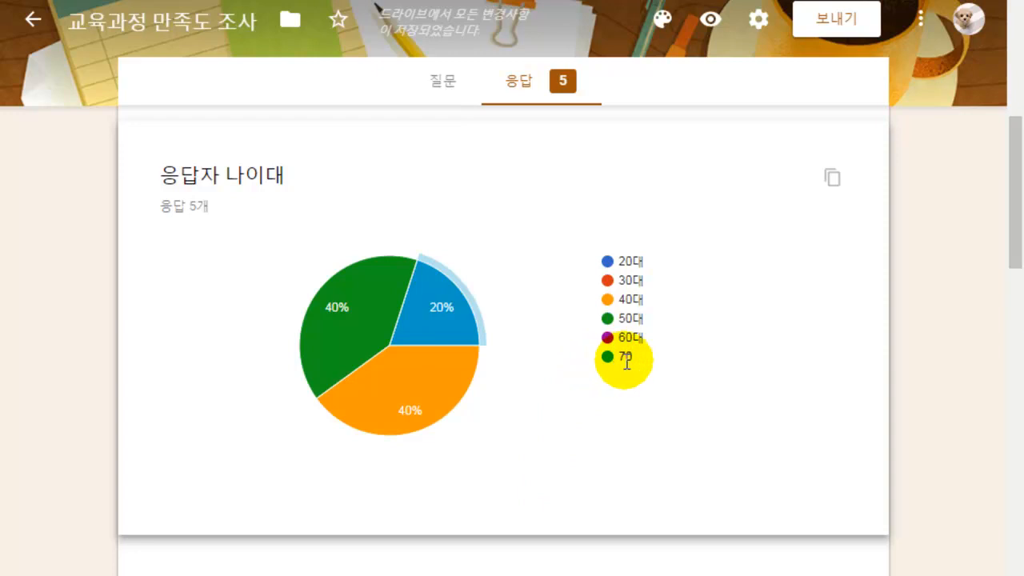
pyautogui.moveTo(618, 359); pyautogui.dragTo(647, 361)
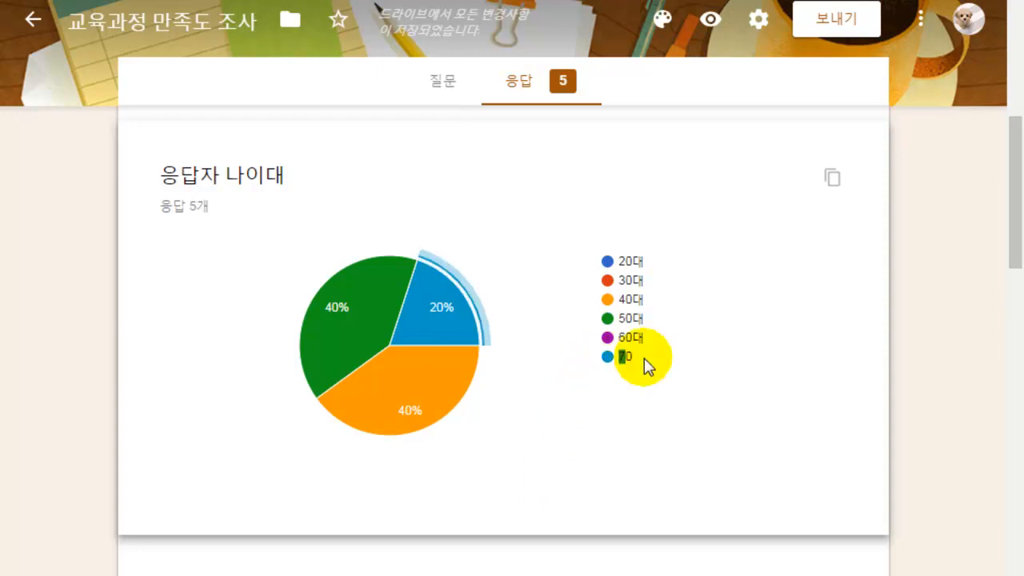
pyautogui.moveTo(457, 307)
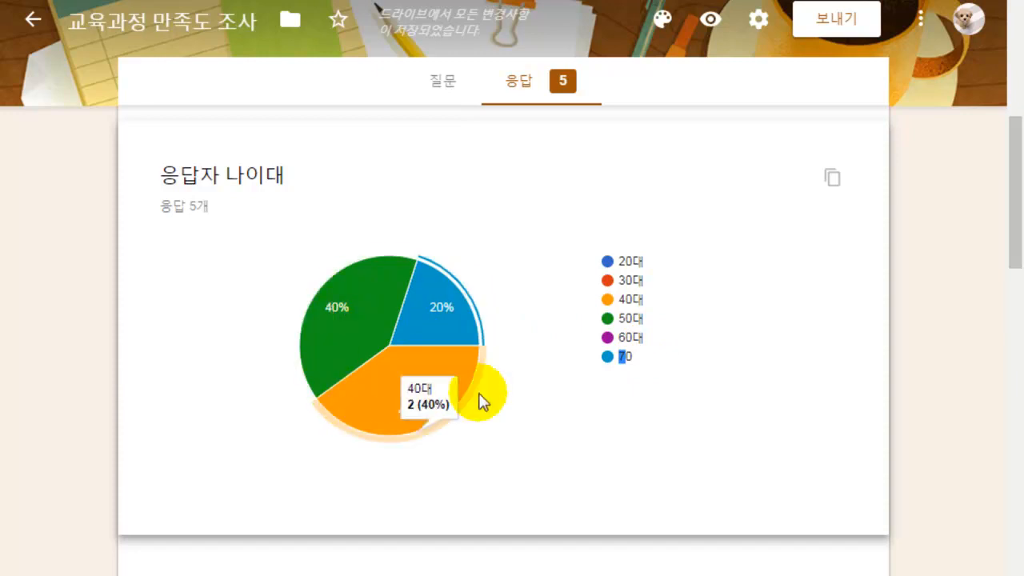
# - Examine the response charts for the preferred course weekday and for the 만족도조사 grid
pyautogui.scroll(-3, 480, 397)
pyautogui.scroll(-1, 510, 398)
pyautogui.moveTo(665, 416)
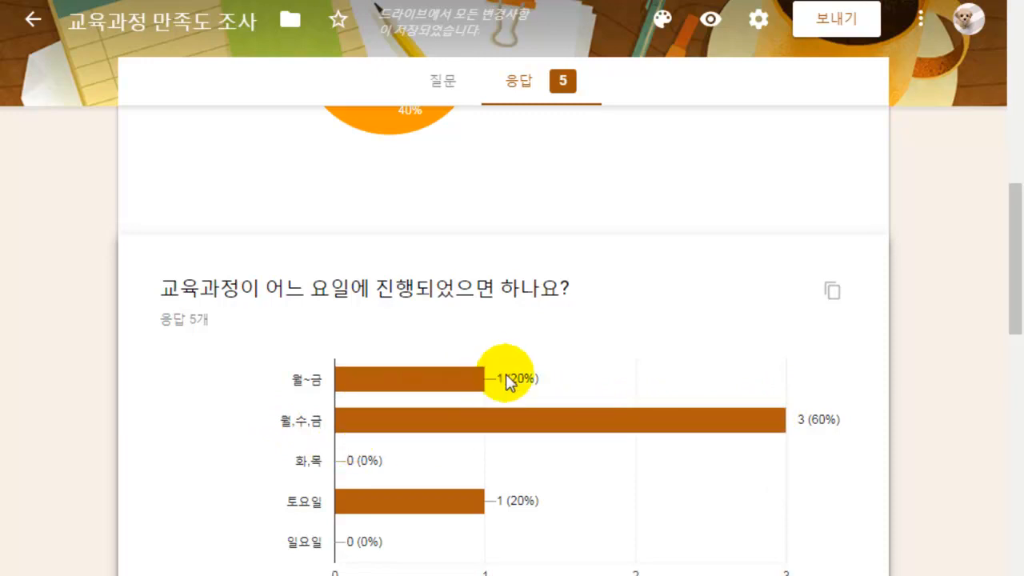
pyautogui.scroll(-1, 512, 450)
pyautogui.scroll(-5, 512, 451)
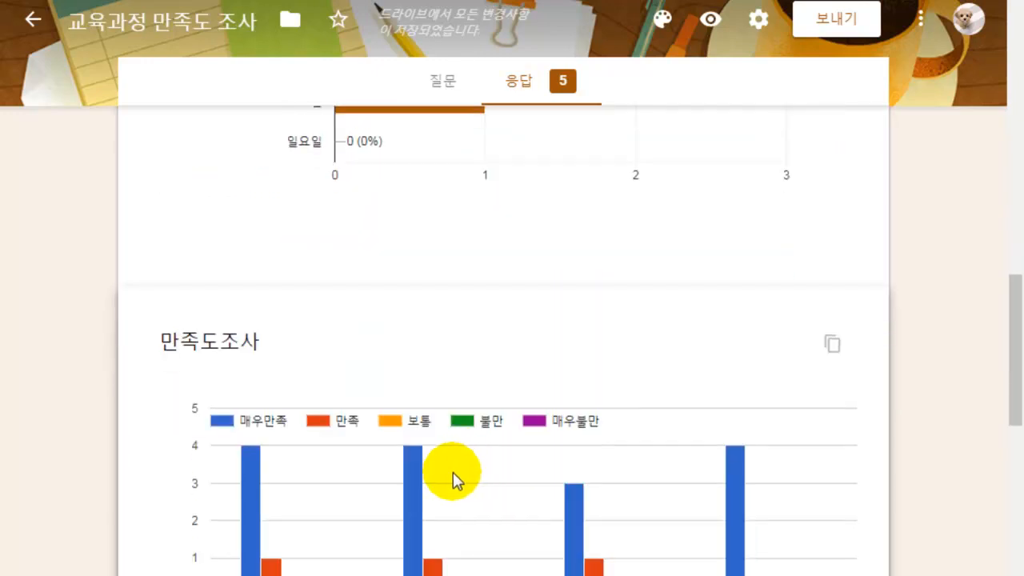
pyautogui.scroll(-1, 253, 477)
pyautogui.moveTo(274, 390)
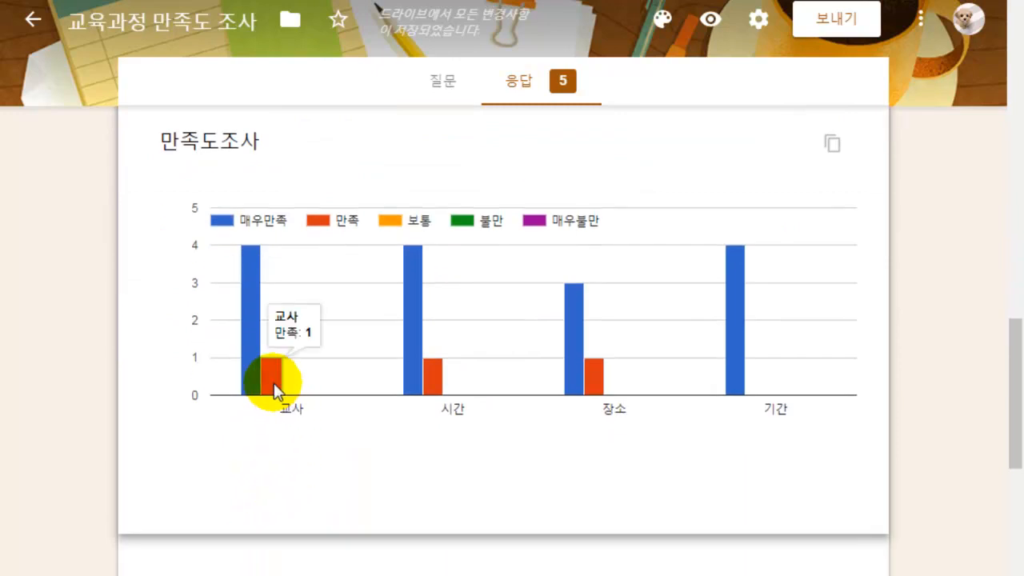
pyautogui.moveTo(250, 376)
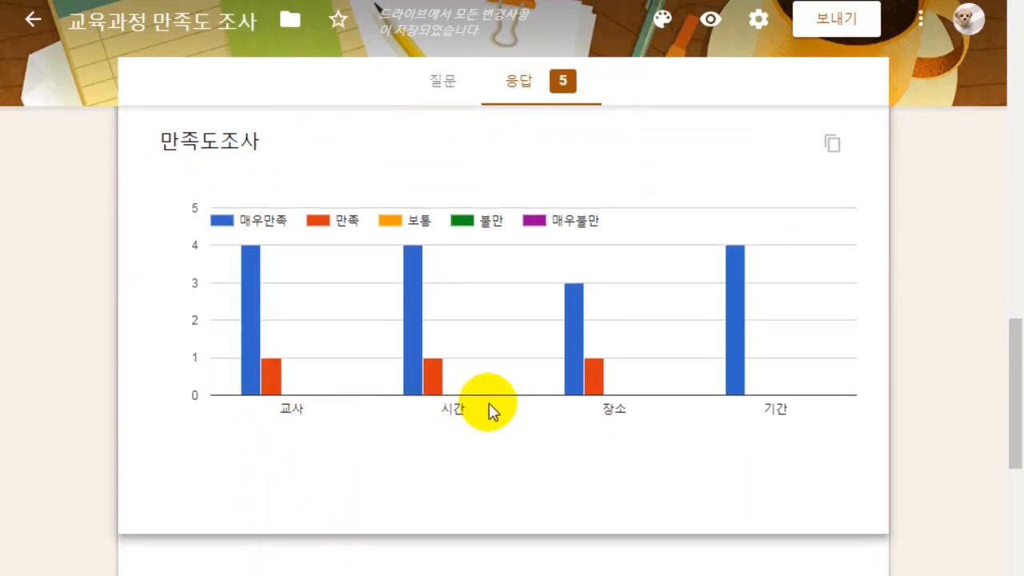
# - Examine the preferred time slot chart and the answers to 강의를 듣고자 하는 날짜를 적어주세요
pyautogui.scroll(-1, 754, 400)
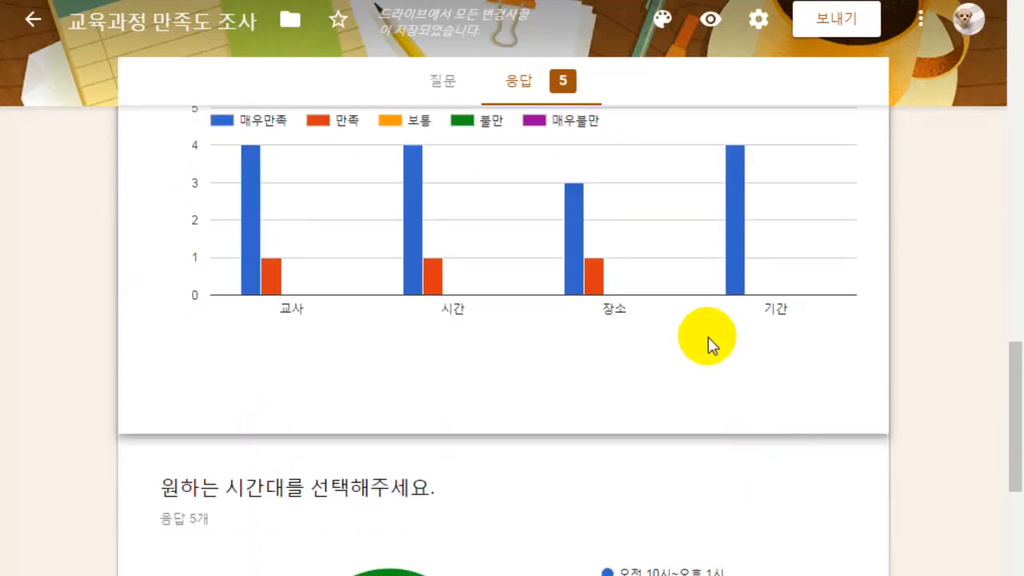
pyautogui.scroll(-2, 696, 344)
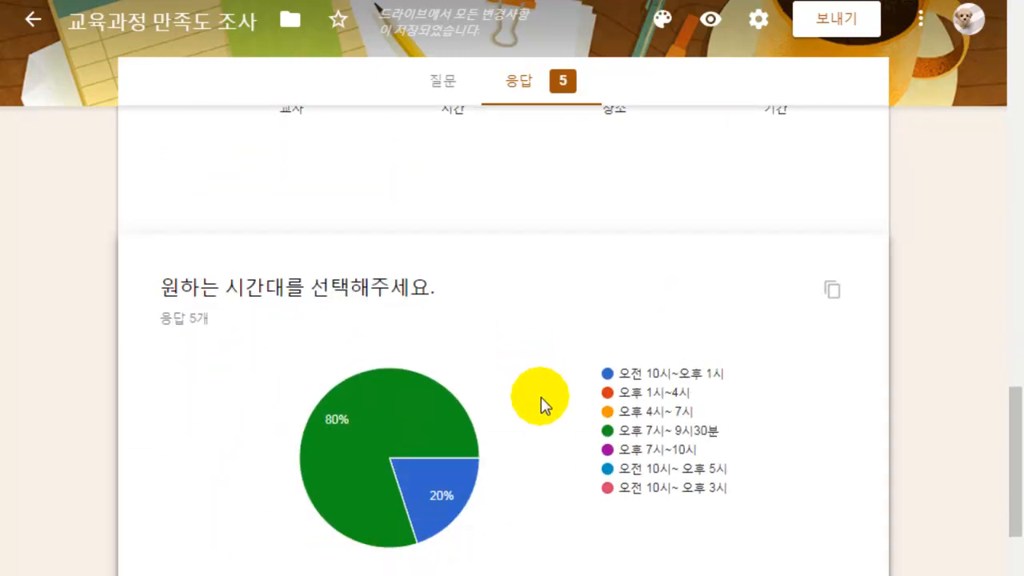
pyautogui.scroll(-1, 576, 385)
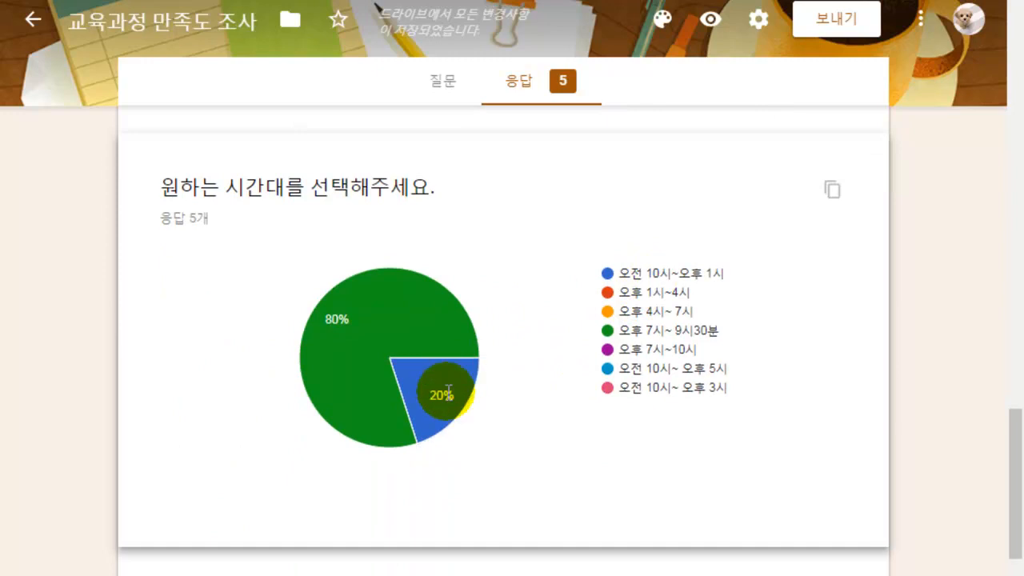
pyautogui.moveTo(410, 309)
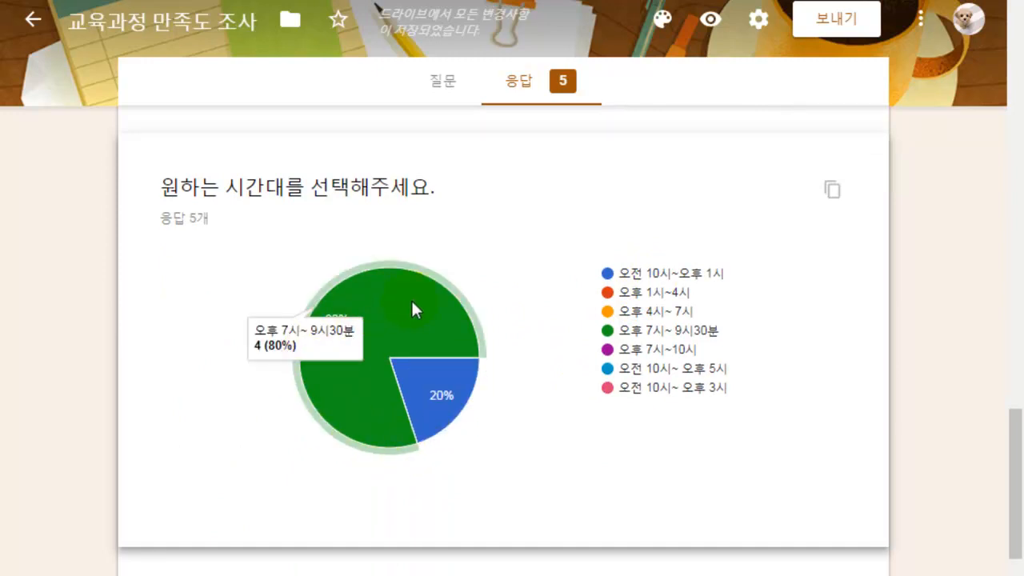
pyautogui.scroll(-1, 571, 382)
pyautogui.scroll(-2, 572, 382)
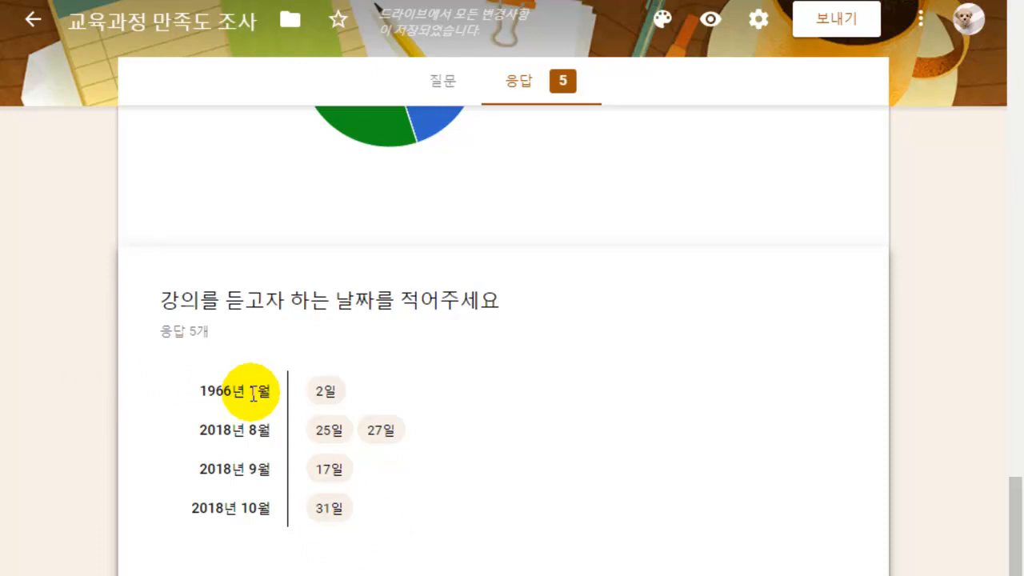
# - Review the preferred weekday chart again and go back to the start of the response summary
pyautogui.scroll(15, 434, 373)
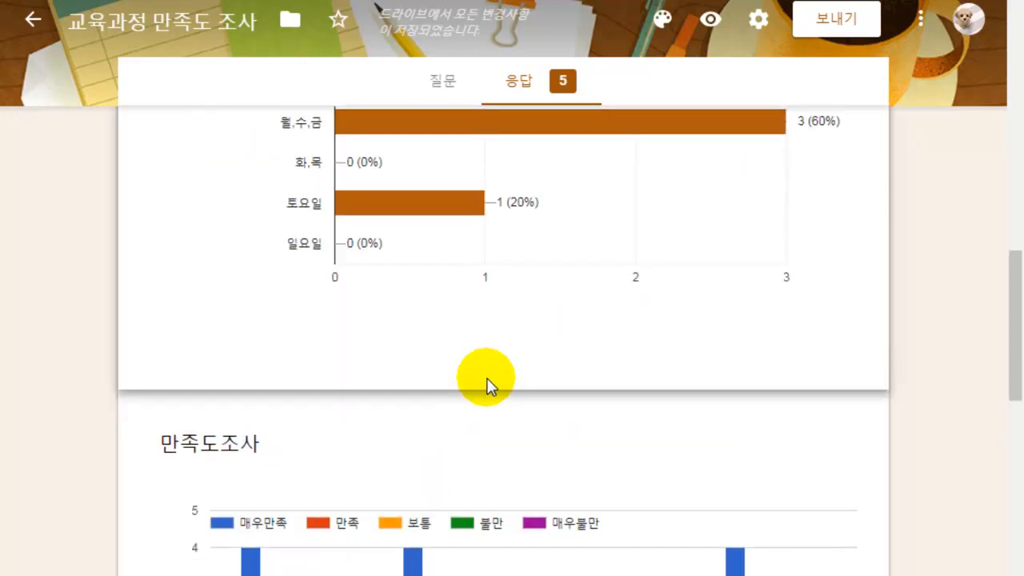
pyautogui.scroll(3, 487, 384)
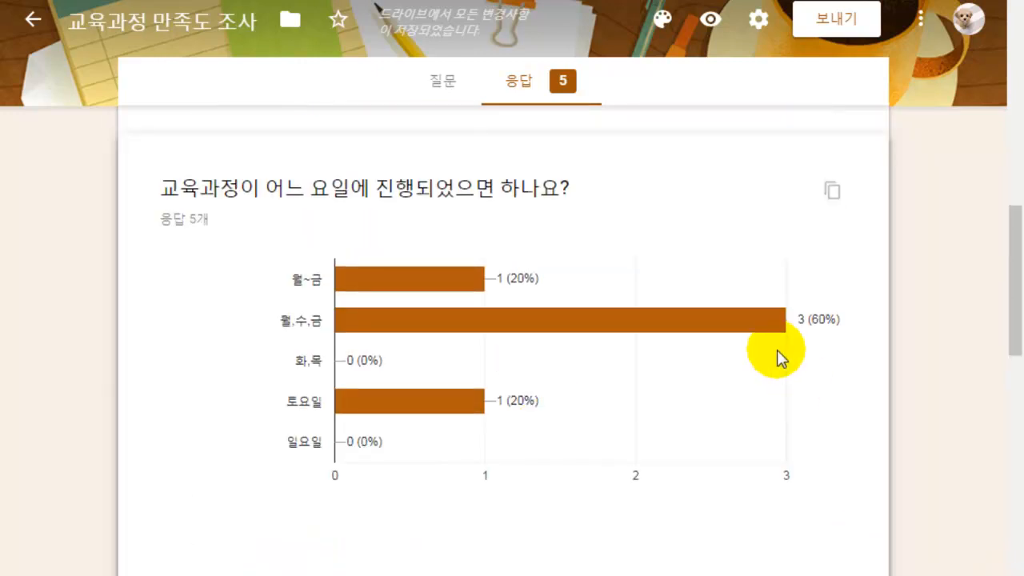
pyautogui.scroll(10, 768, 344)
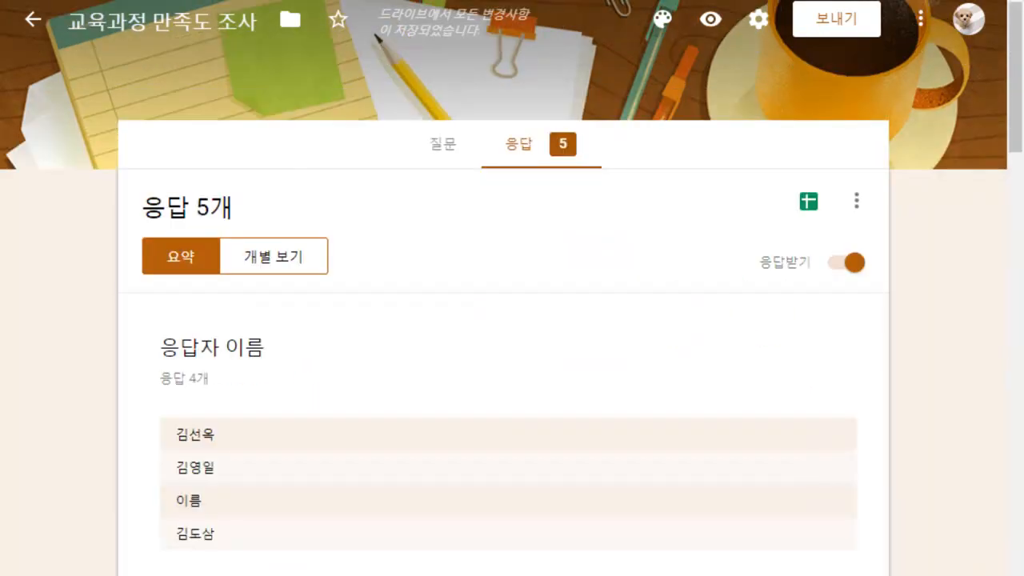
pyautogui.moveTo(522, 575)
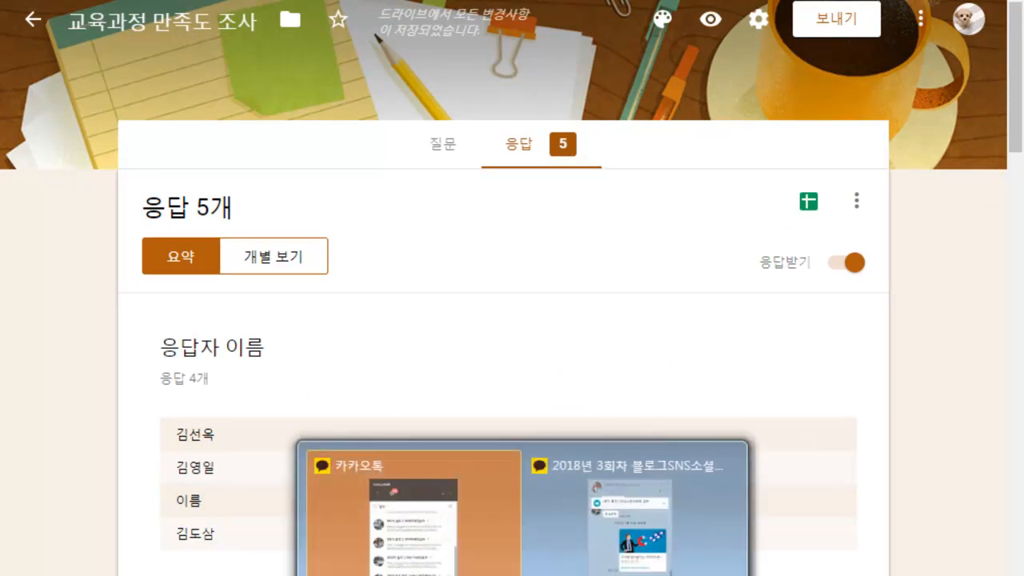
pyautogui.click(399, 334)
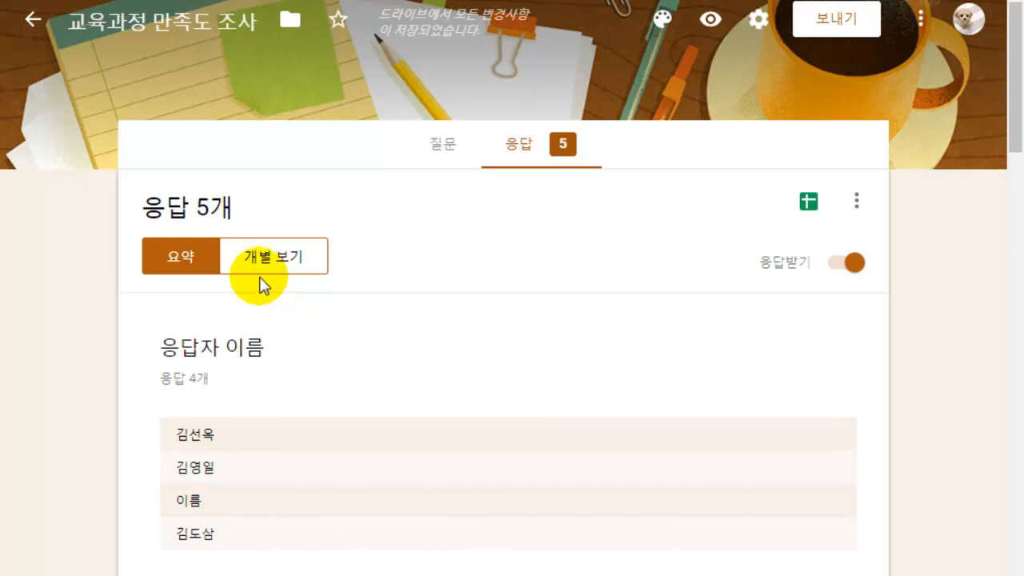
# - Switch the responses to the individual view (개별 보기) and examine the first respondent's submitted answers
pyautogui.click(273, 261)
pyautogui.scroll(-4, 505, 473)
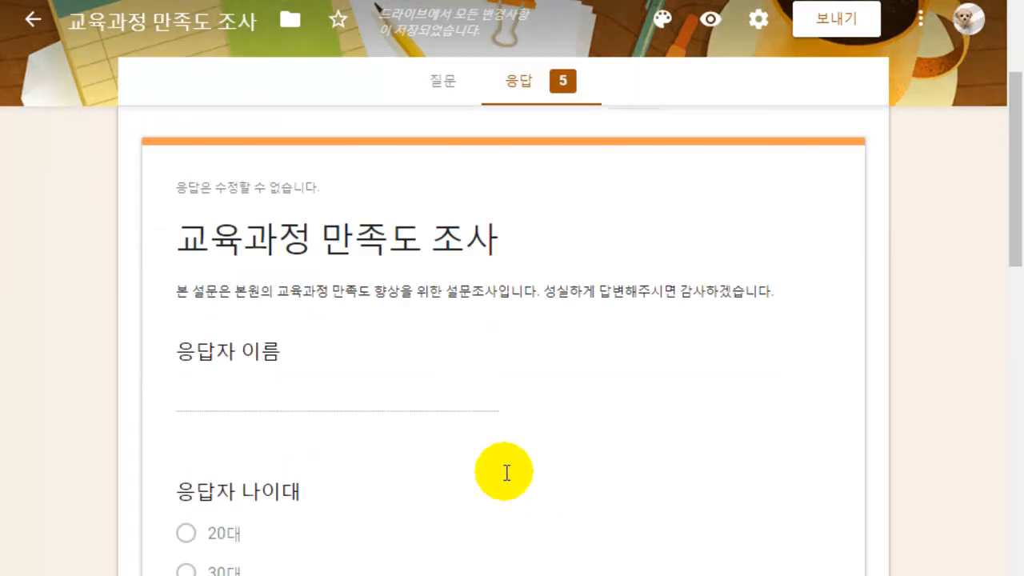
pyautogui.scroll(4, 521, 440)
pyautogui.scroll(-4, 573, 424)
pyautogui.scroll(-10, 573, 450)
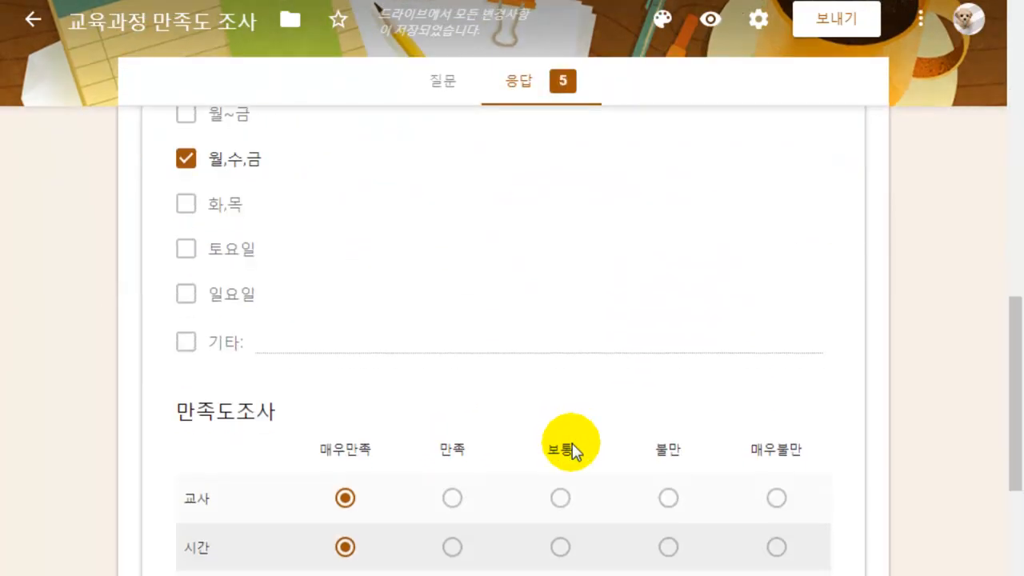
pyautogui.scroll(8, 642, 439)
pyautogui.scroll(6, 617, 364)
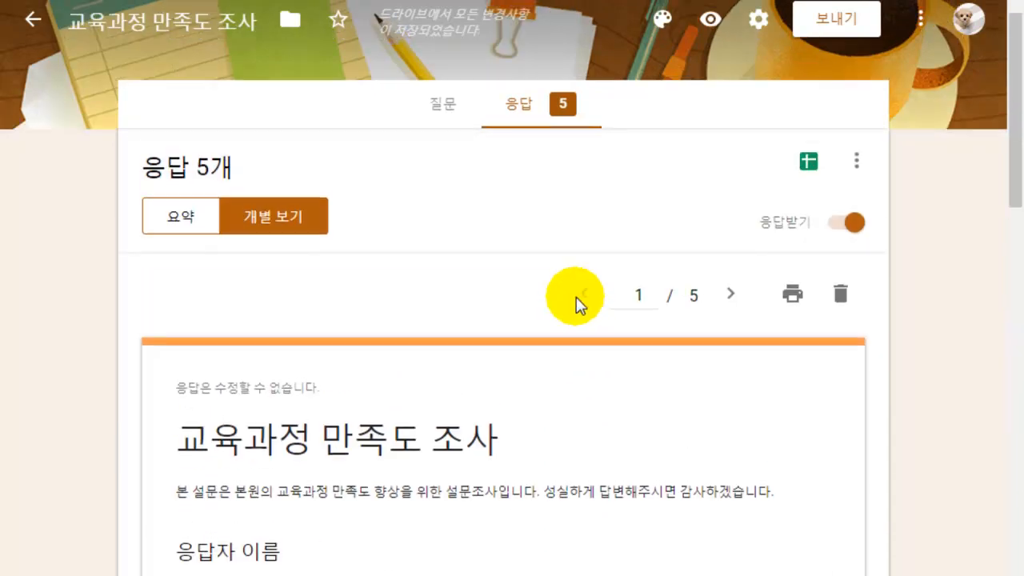
# - Page forward through the individual responses to the fourth one
pyautogui.click(727, 336)
pyautogui.click(727, 337)
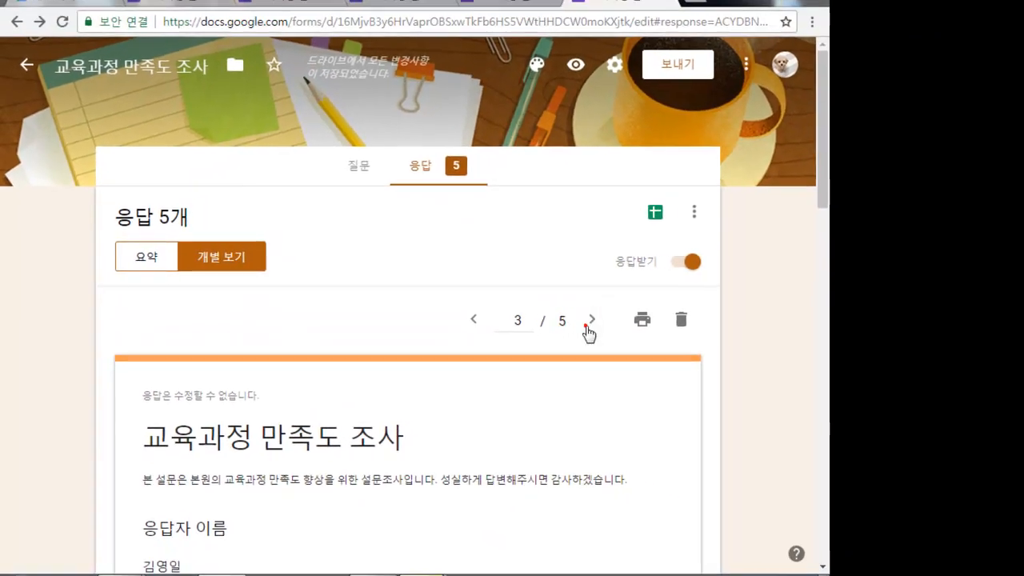
pyautogui.click(730, 336)
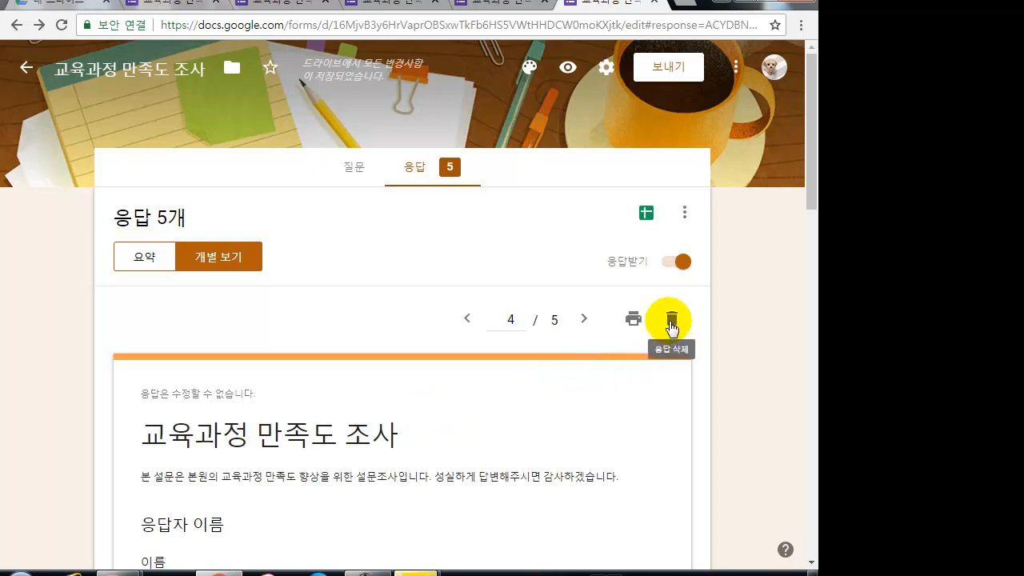
# - Create a new response spreadsheet named 교육과정 만족도 조사(응답) from the form's responses
pyautogui.click(646, 216)
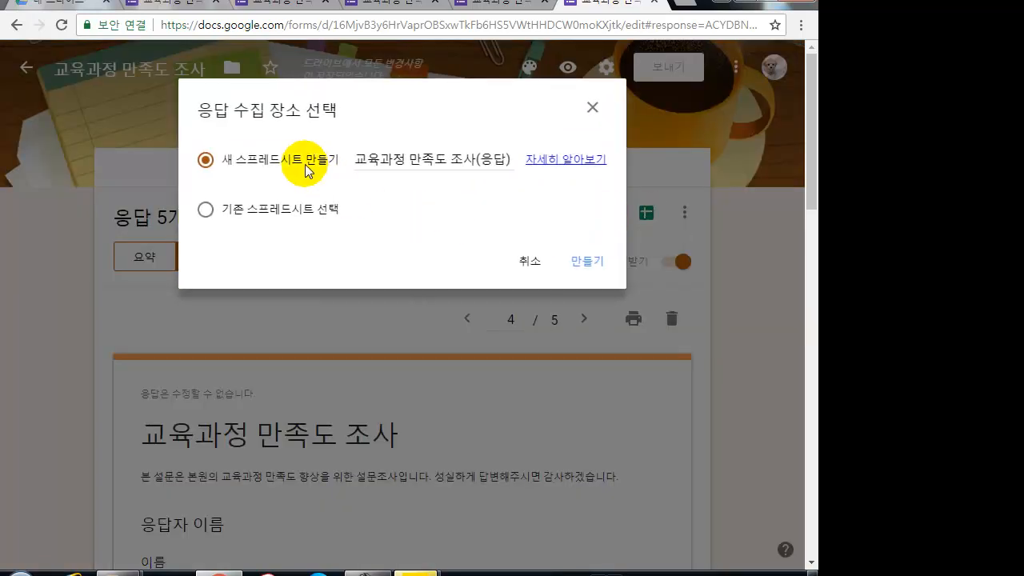
pyautogui.click(584, 265)
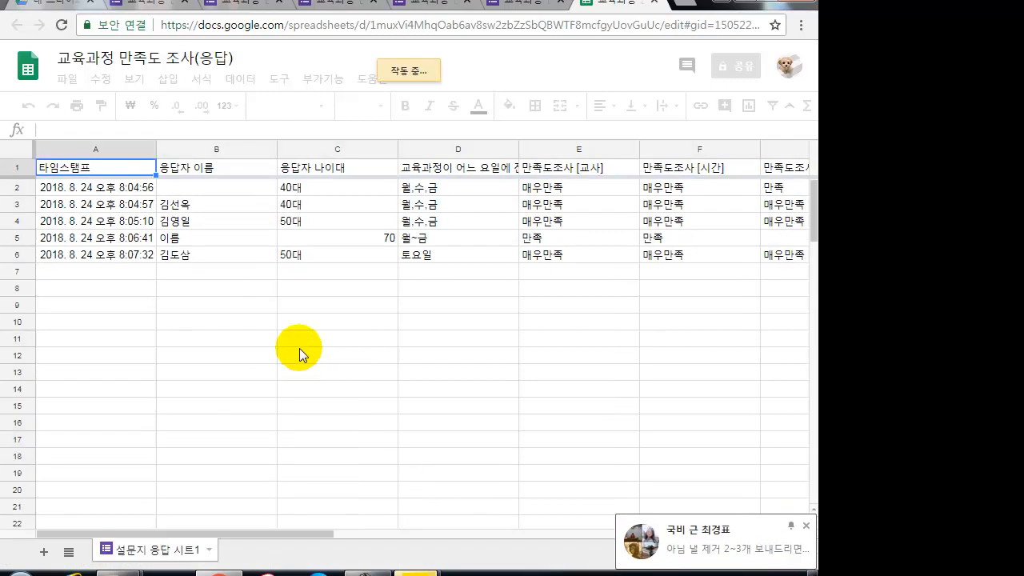
# - Examine the response sheet's columns across to the lecture date answers and return to column A
pyautogui.click(299, 350)
pyautogui.press('Right')
pyautogui.press('Right')
pyautogui.press('Right')
pyautogui.press('Right')
pyautogui.press('Right')
pyautogui.press('Right')
pyautogui.press('Right')
pyautogui.press('Right')
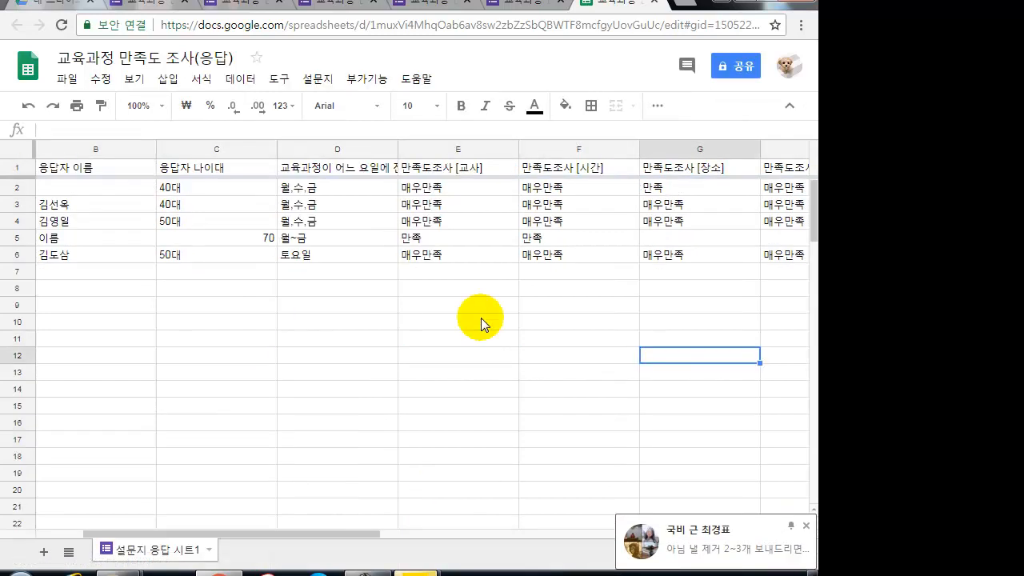
pyautogui.press('Left')
pyautogui.press('Left')
pyautogui.press('Left')
pyautogui.press('Left')
pyautogui.press('Left')
pyautogui.press('Left')
pyautogui.press('Left')
pyautogui.press('Left')
pyautogui.press('Left')
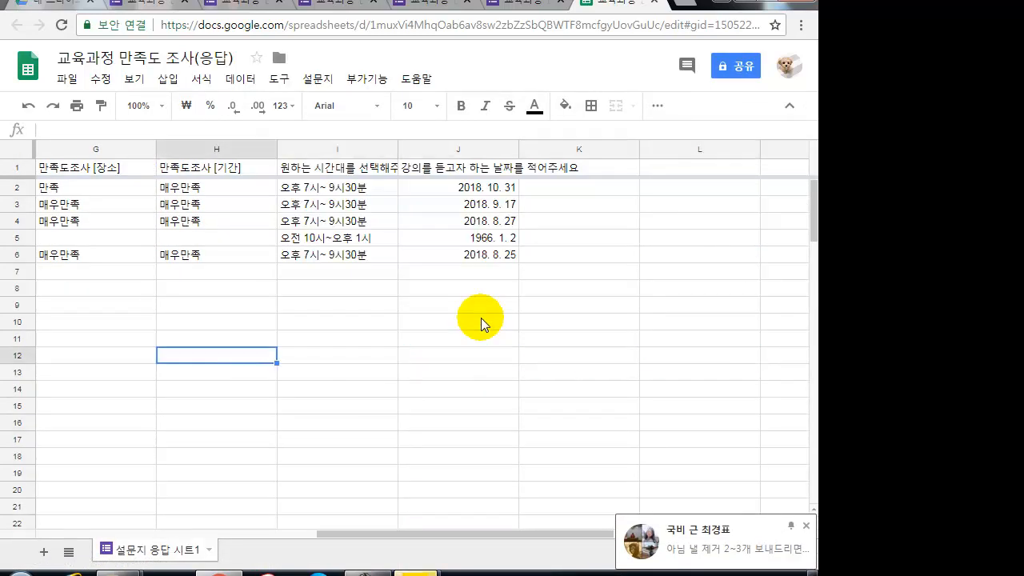
pyautogui.press('Left')
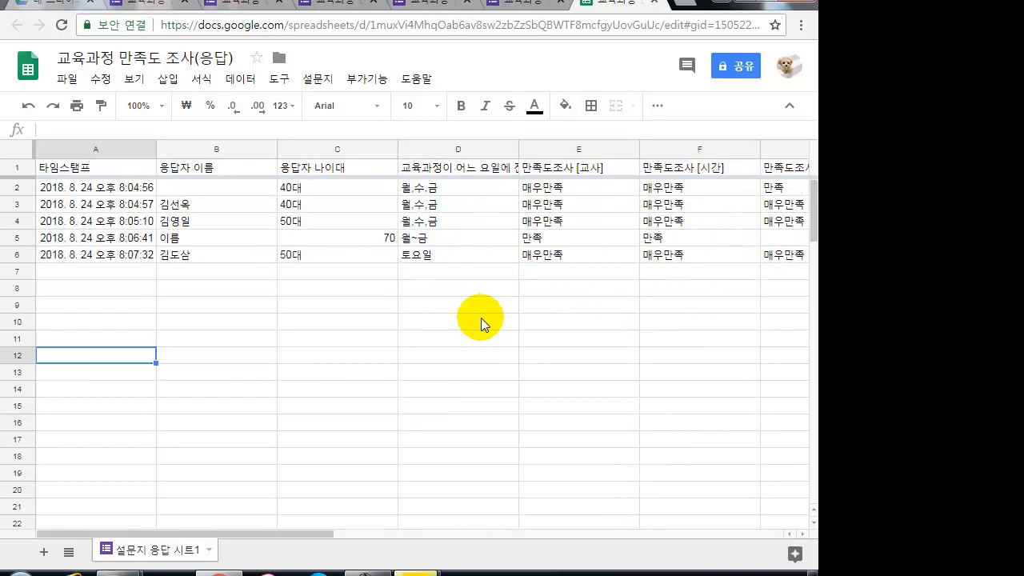
# - Move the cell selection up to the 타임스탬프 header in A1
pyautogui.press('Up')
pyautogui.press('Up')
pyautogui.press('Up')
pyautogui.press('Up')
pyautogui.press('Up')
pyautogui.press('Up')
pyautogui.press('Up')
pyautogui.press('Up')
pyautogui.press('Up')
pyautogui.press('Up')
pyautogui.press('Up')
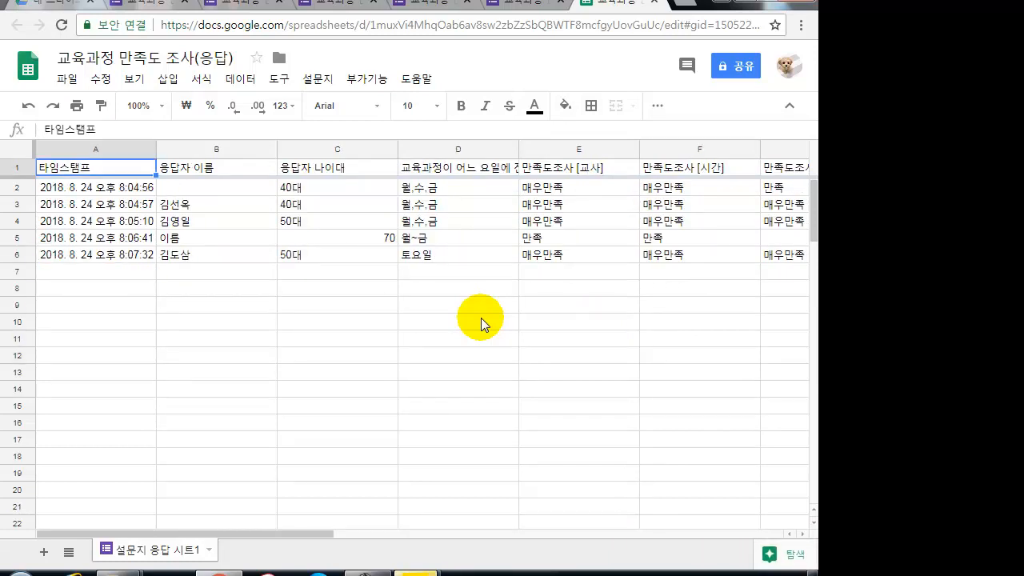